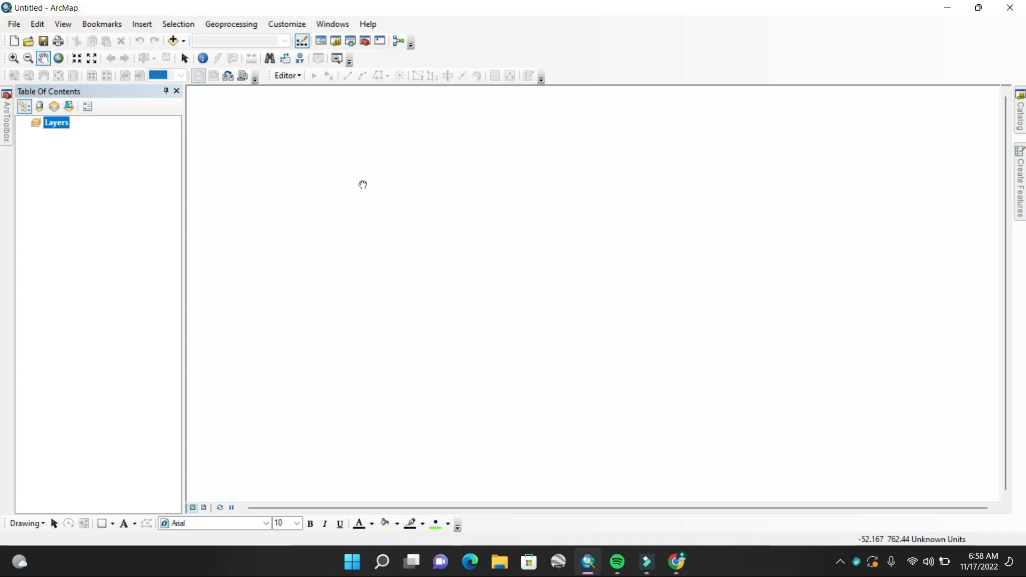
# Add the shapefile Batas Desa terbaru Maret 2020.shp from the DATA folder to the map
pyautogui.click(172, 42)
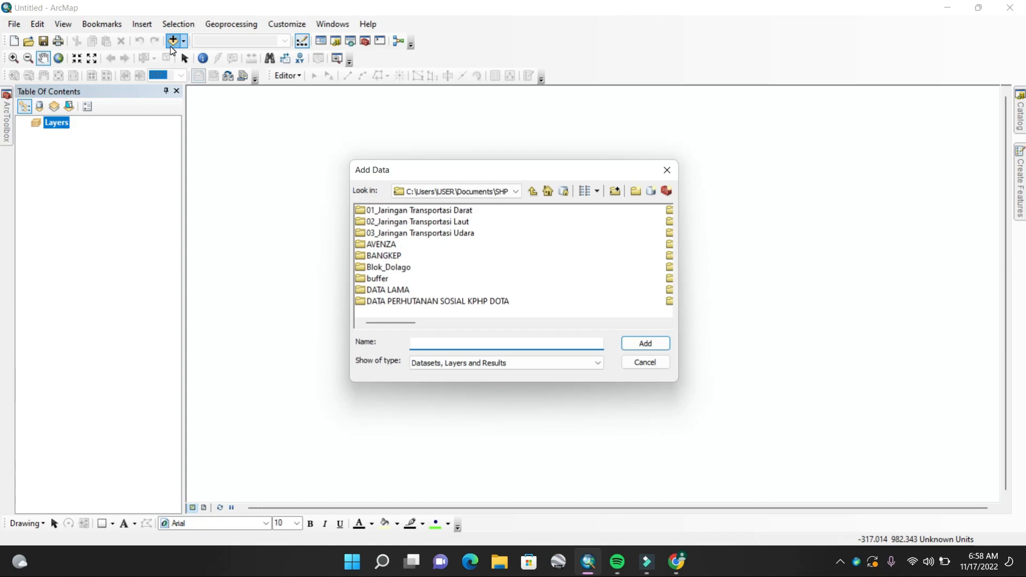
pyautogui.doubleClick(533, 315)
pyautogui.click(414, 244)
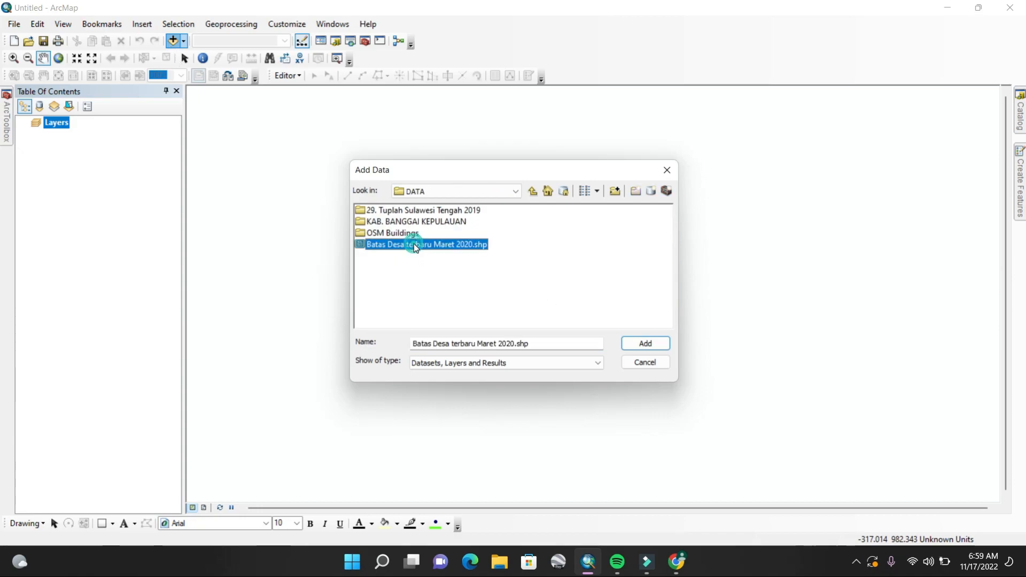
pyautogui.click(642, 343)
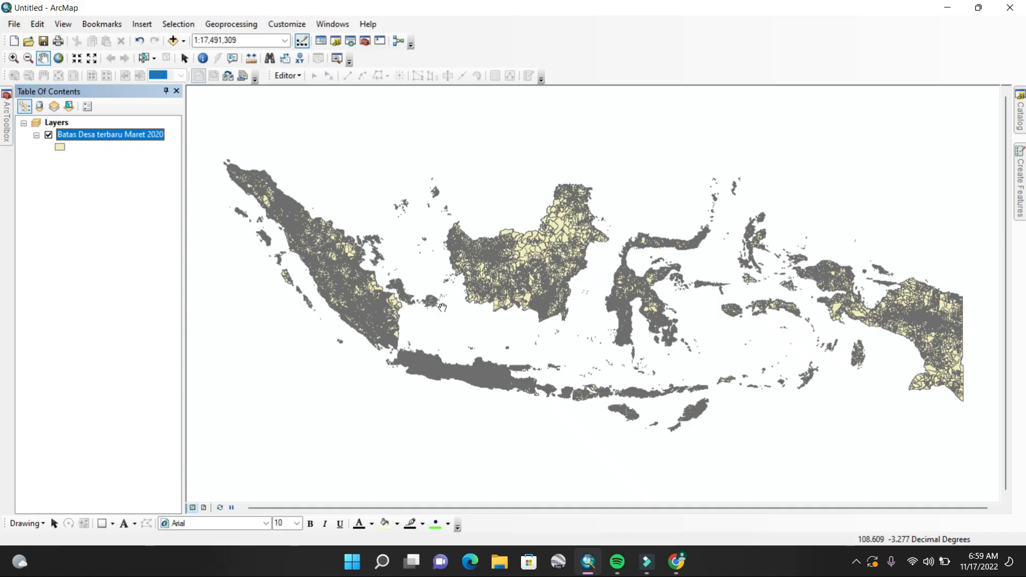
# Search the attribute table of the Batas Desa terbaru Maret 2020 layer for "tinangkung", then close the table
pyautogui.rightClick(96, 138)
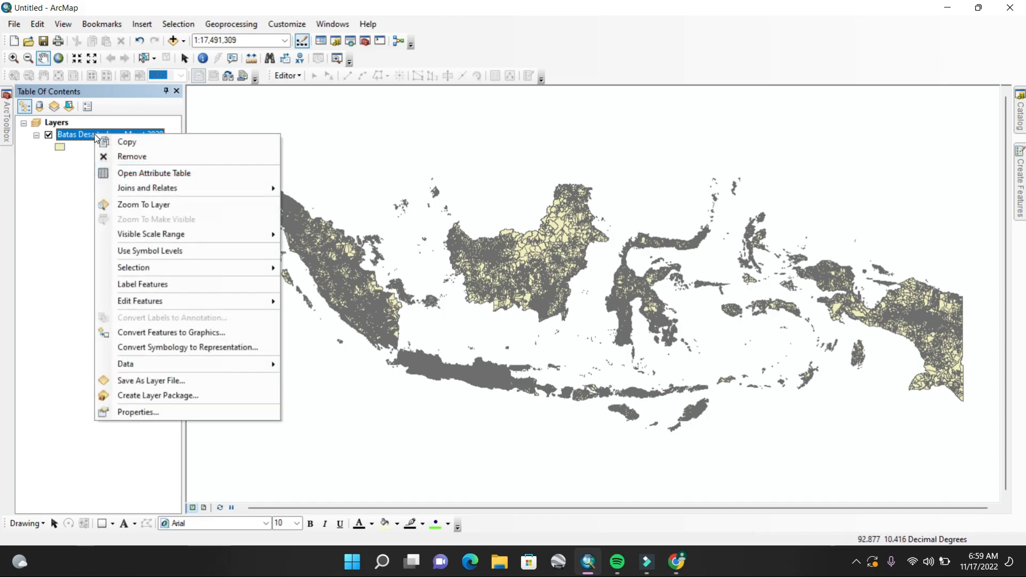
pyautogui.click(146, 177)
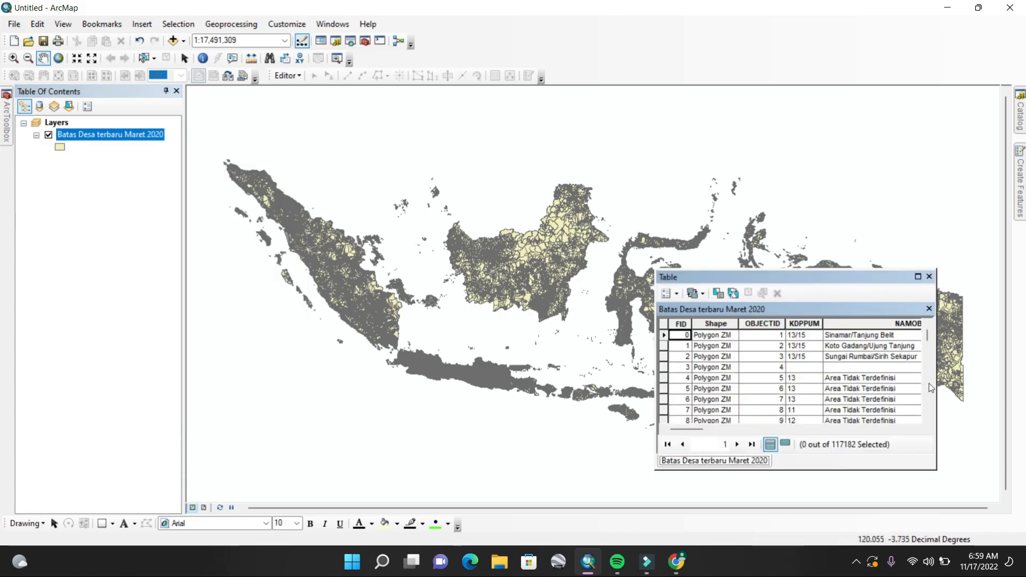
pyautogui.click(917, 277)
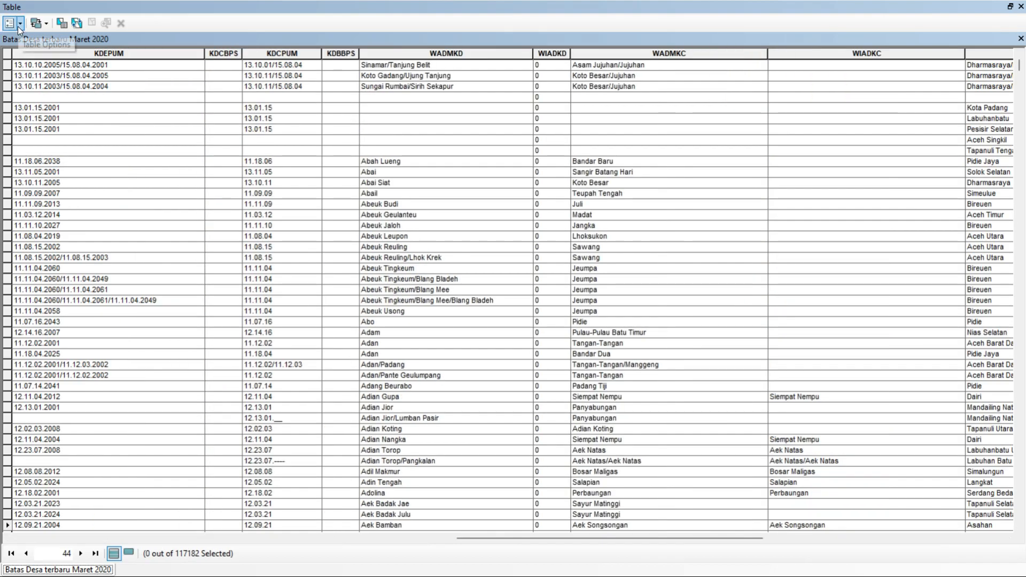
pyautogui.click(20, 24)
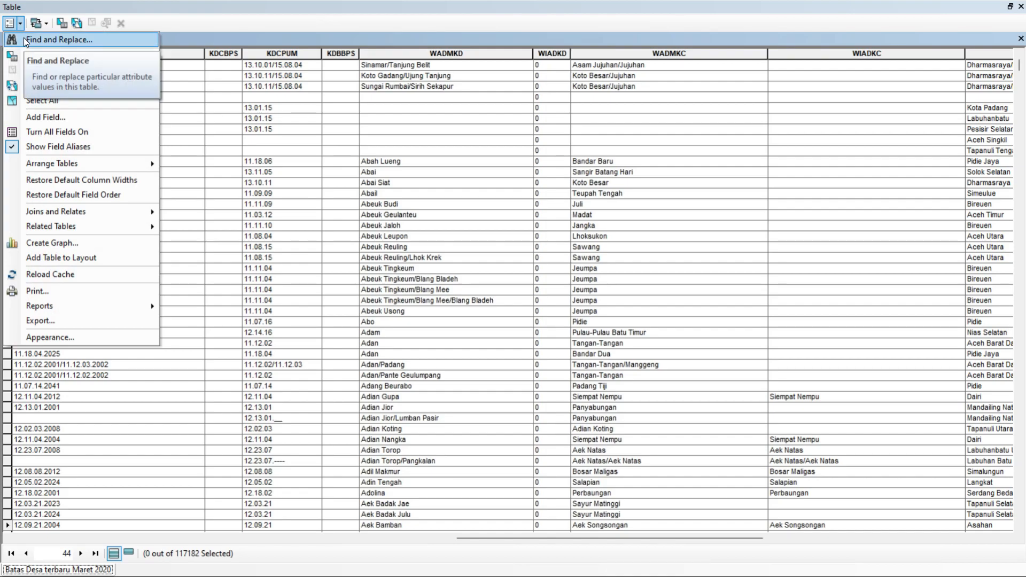
pyautogui.click(24, 38)
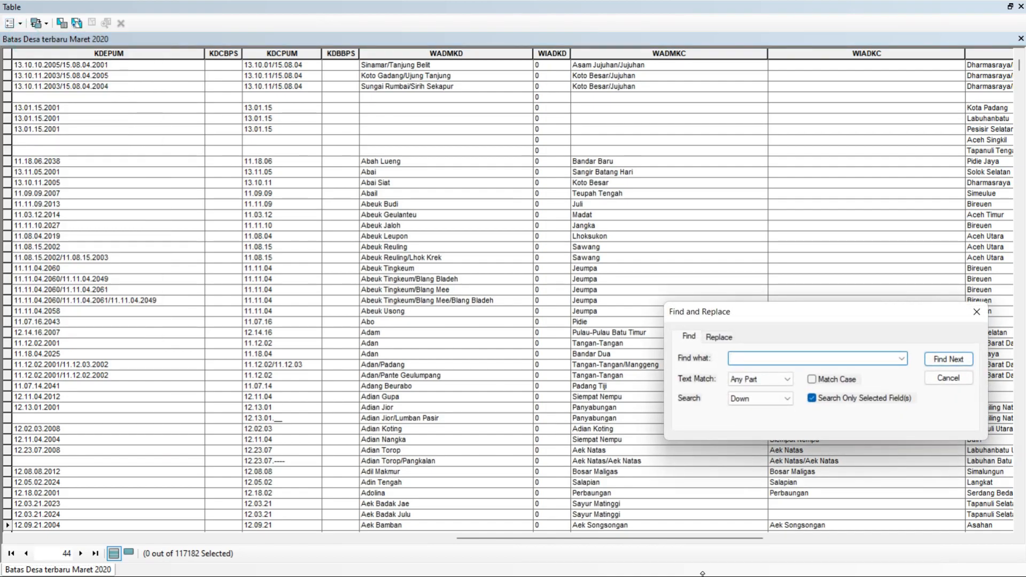
pyautogui.write('tinangkung')
pyautogui.click(954, 358)
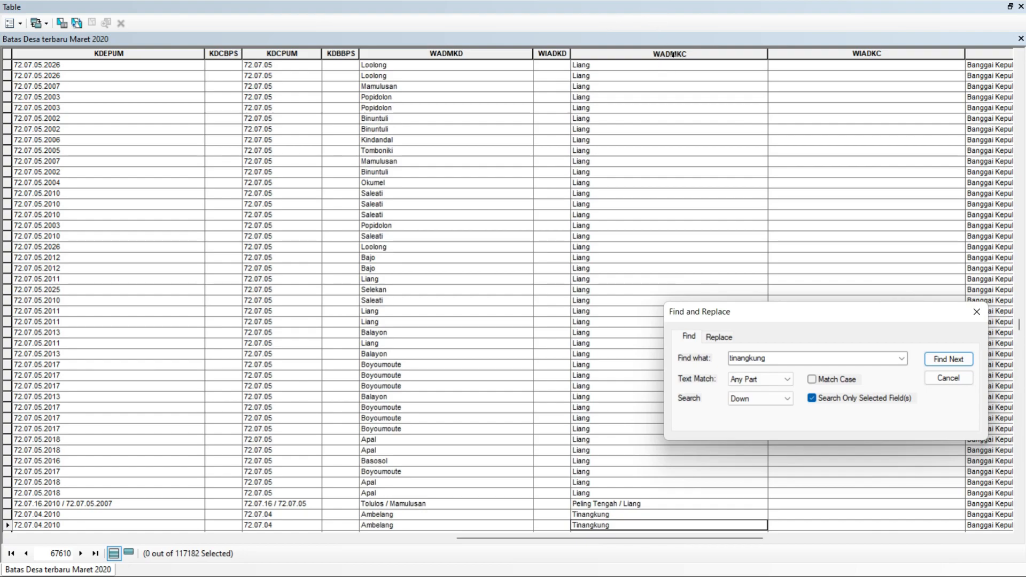
pyautogui.click(979, 310)
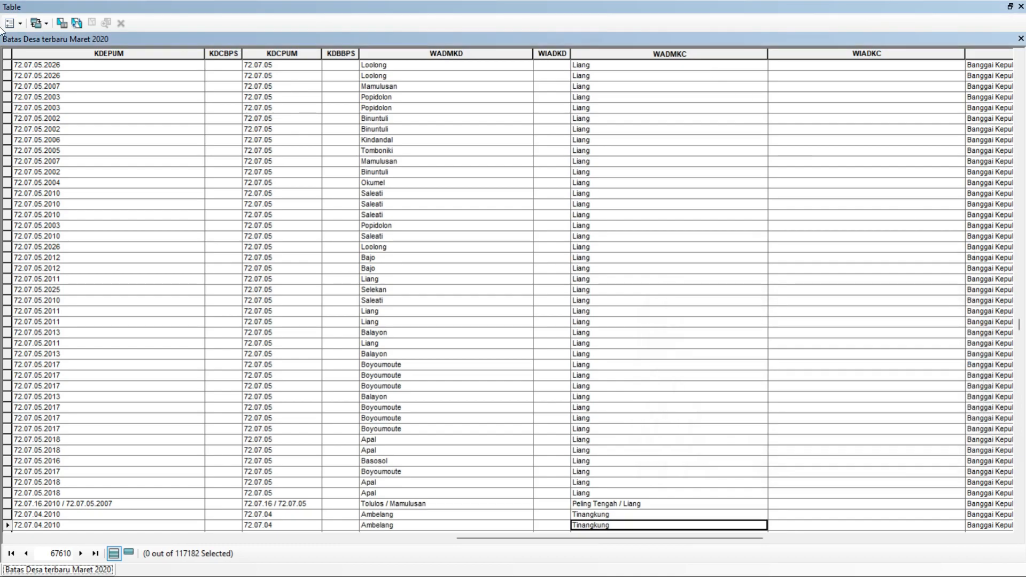
pyautogui.click(1021, 6)
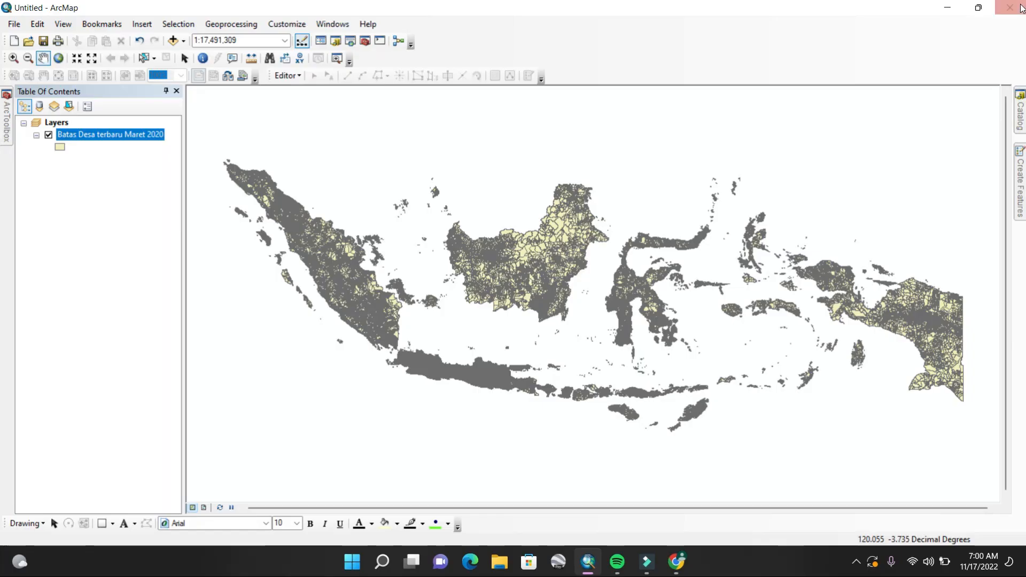
# Open the Query Builder for the definition query of the Batas Desa terbaru Maret 2020 layer
pyautogui.rightClick(103, 140)
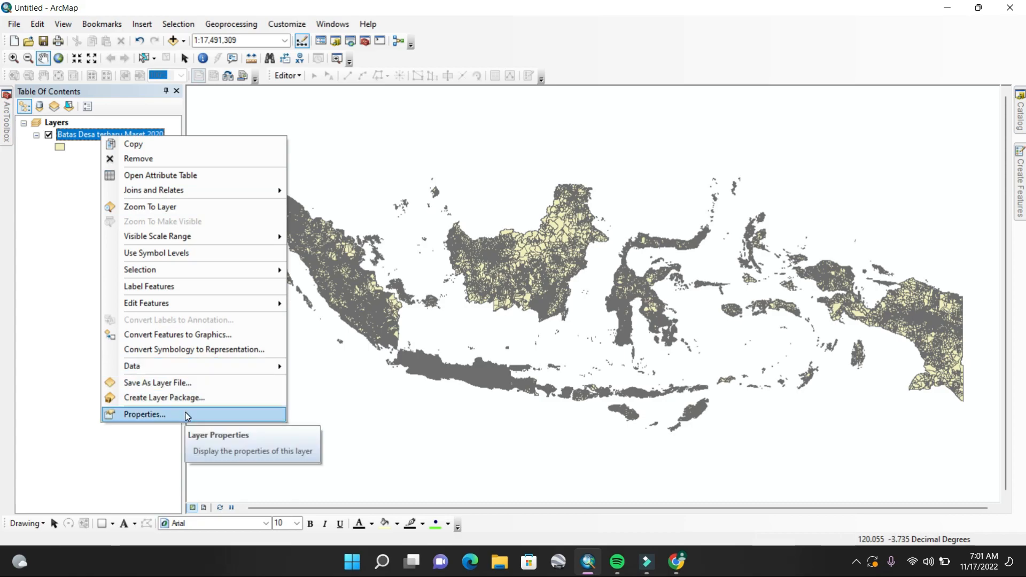
pyautogui.rightClick(82, 138)
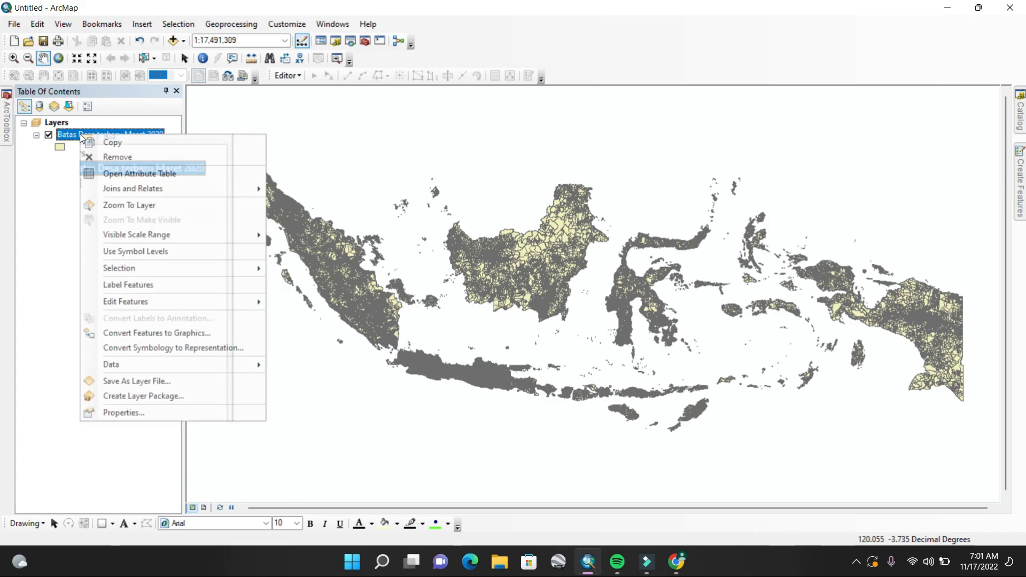
pyautogui.click(188, 415)
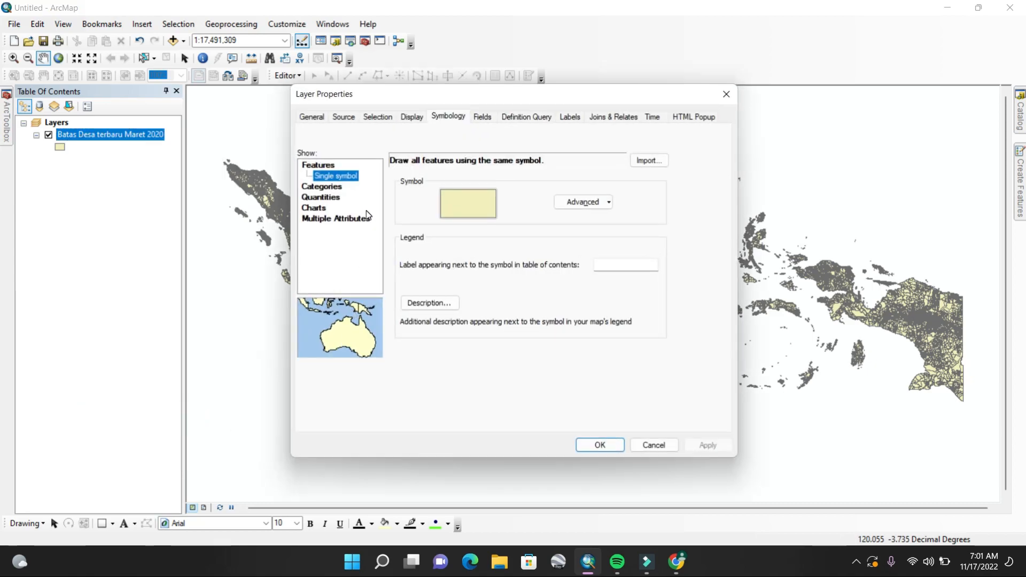
pyautogui.click(525, 118)
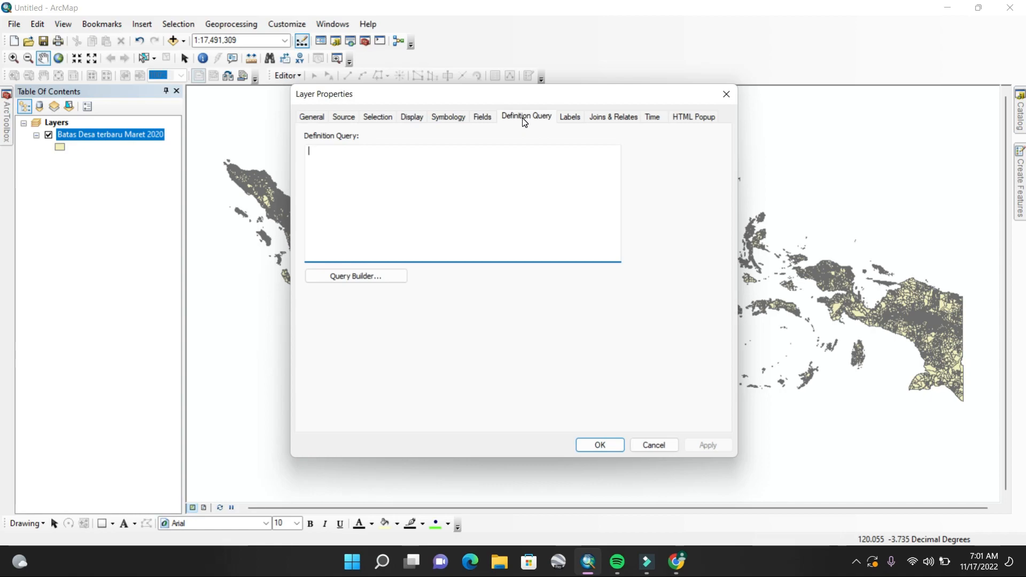
pyautogui.click(385, 280)
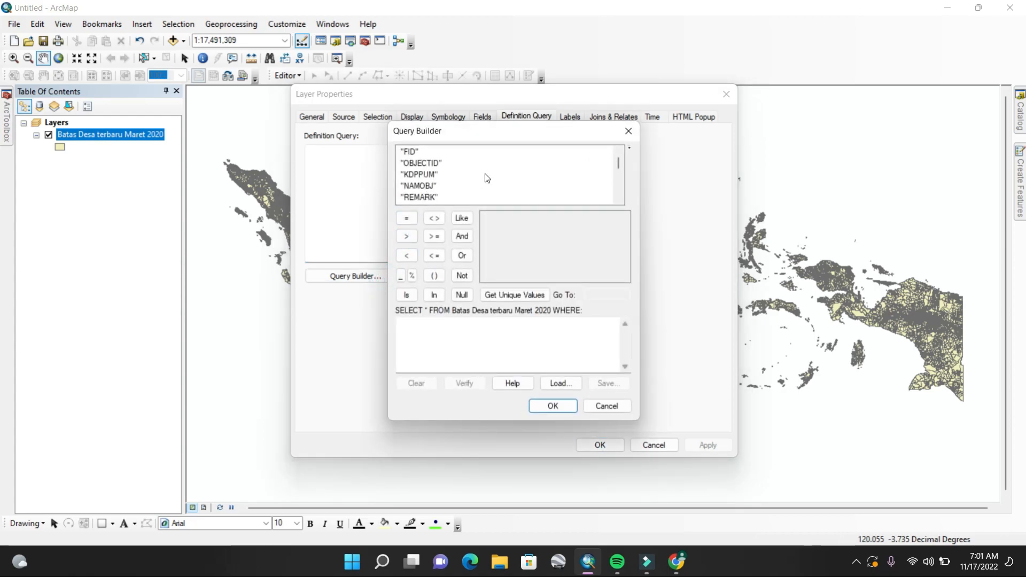
# Build the query expression "WADMKC" = 'Tinangkung' using the field's unique values
pyautogui.click(430, 186)
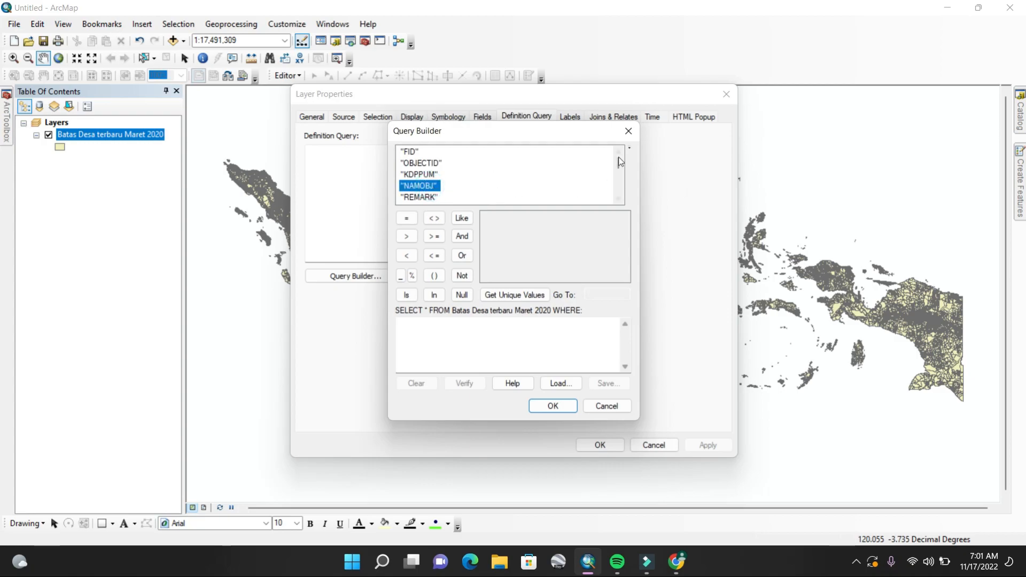
pyautogui.moveTo(621, 166); pyautogui.dragTo(618, 183)
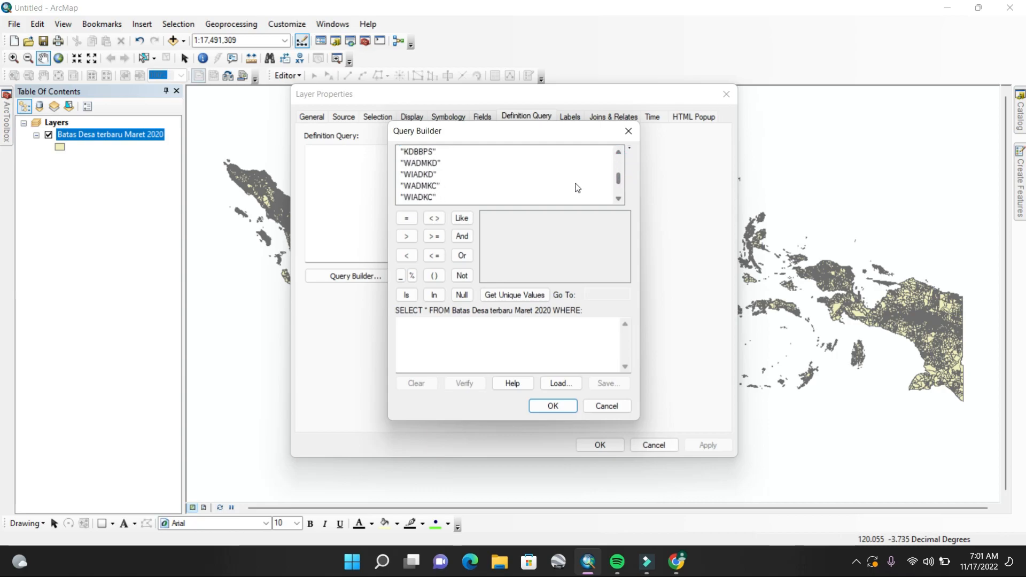
pyautogui.doubleClick(429, 184)
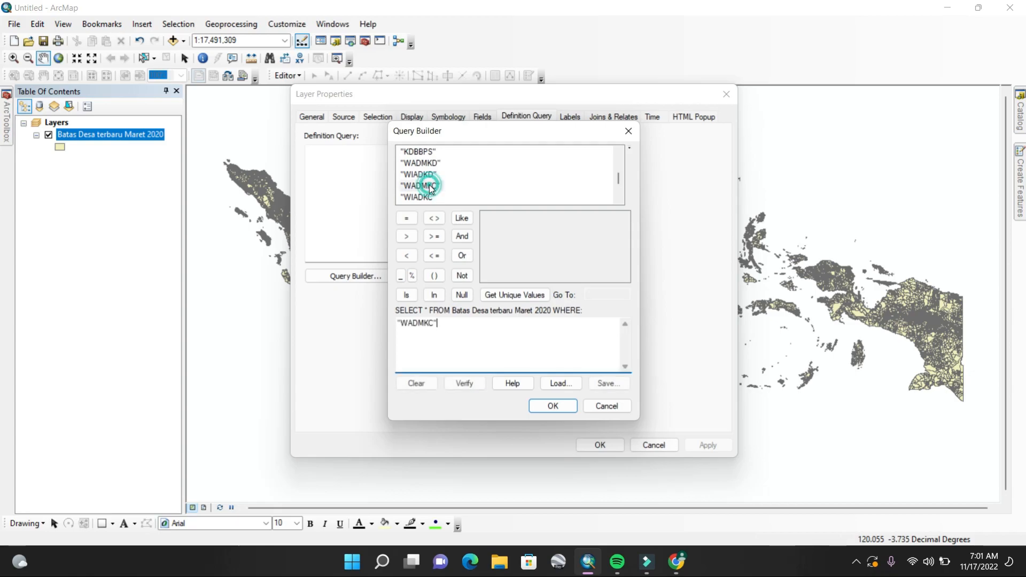
pyautogui.click(408, 220)
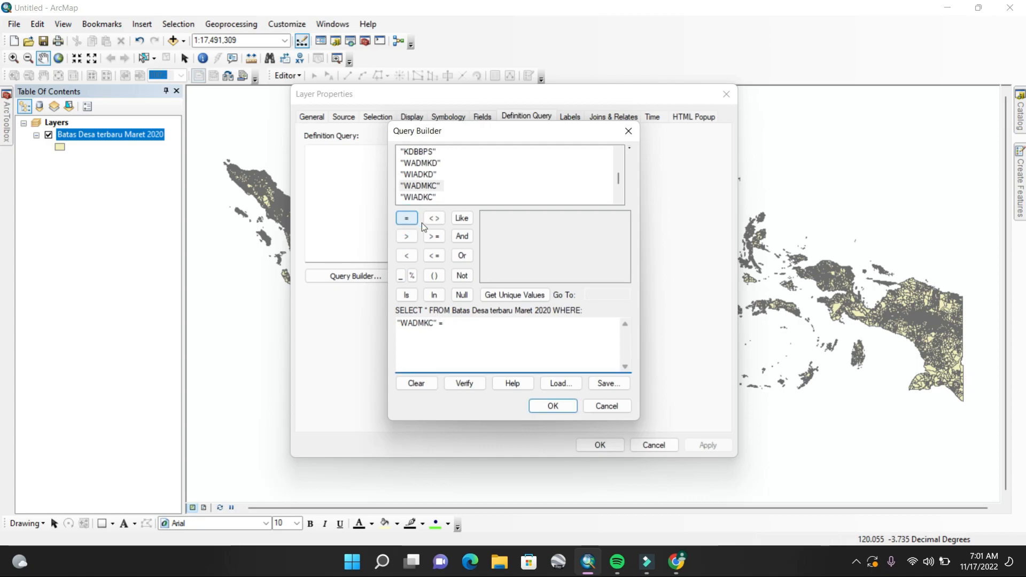
pyautogui.click(530, 296)
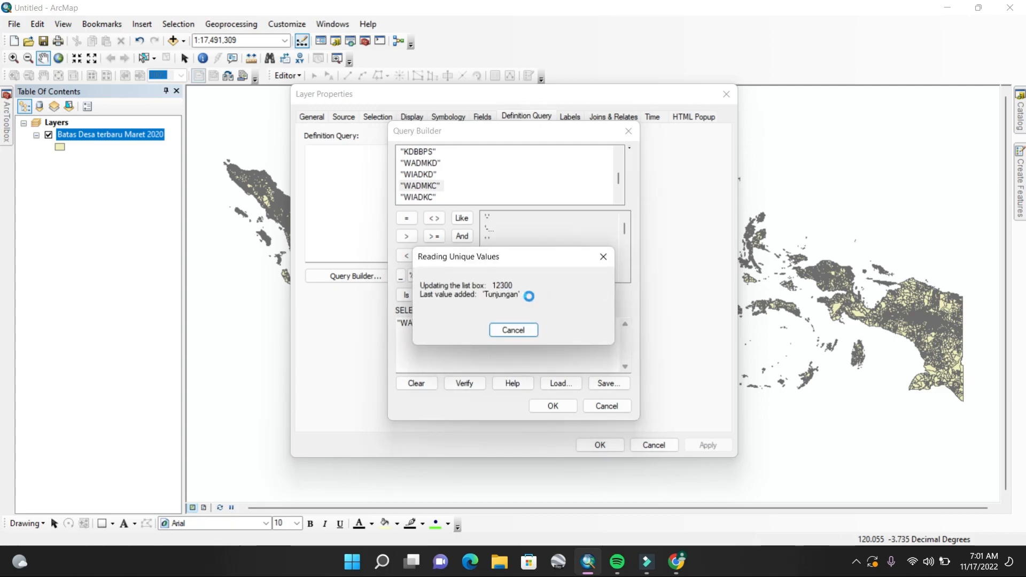
pyautogui.click(604, 296)
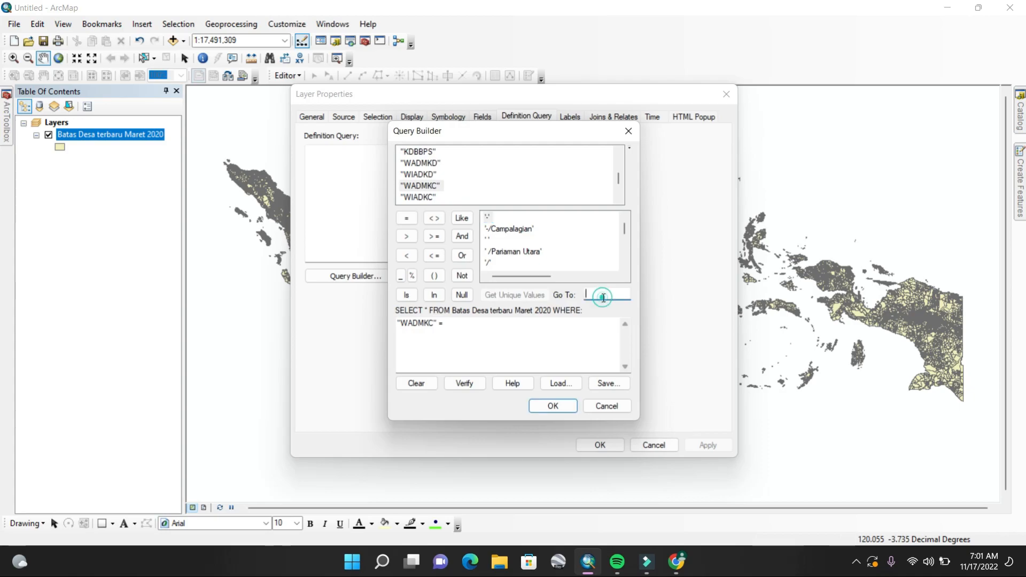
pyautogui.write('ti')
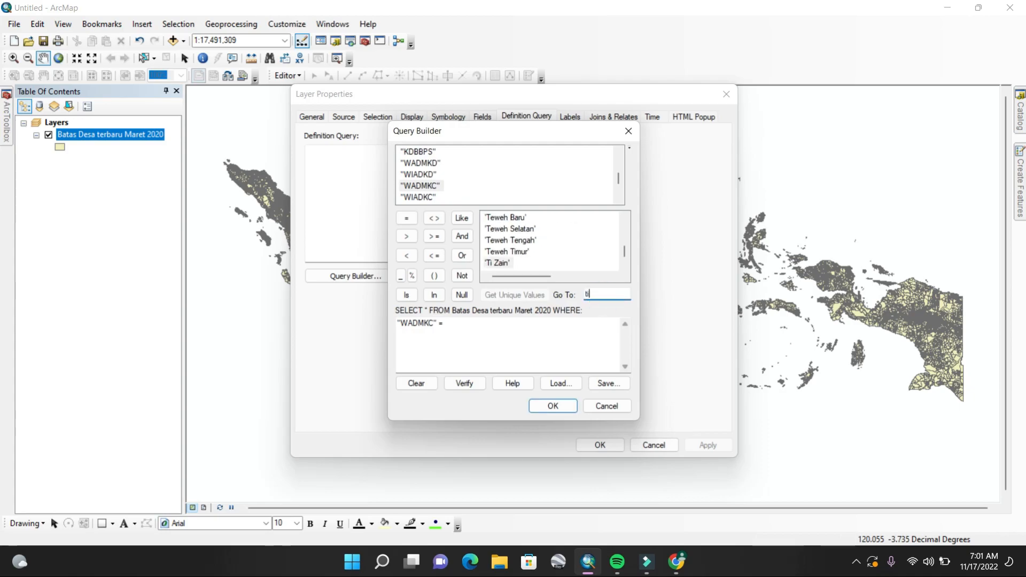
pyautogui.write('nangkung')
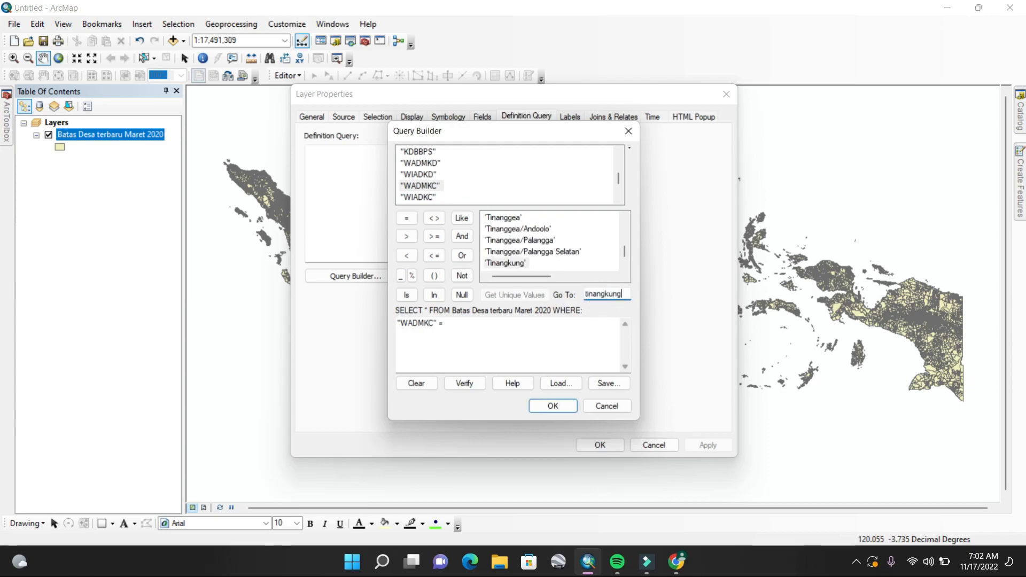
pyautogui.doubleClick(518, 264)
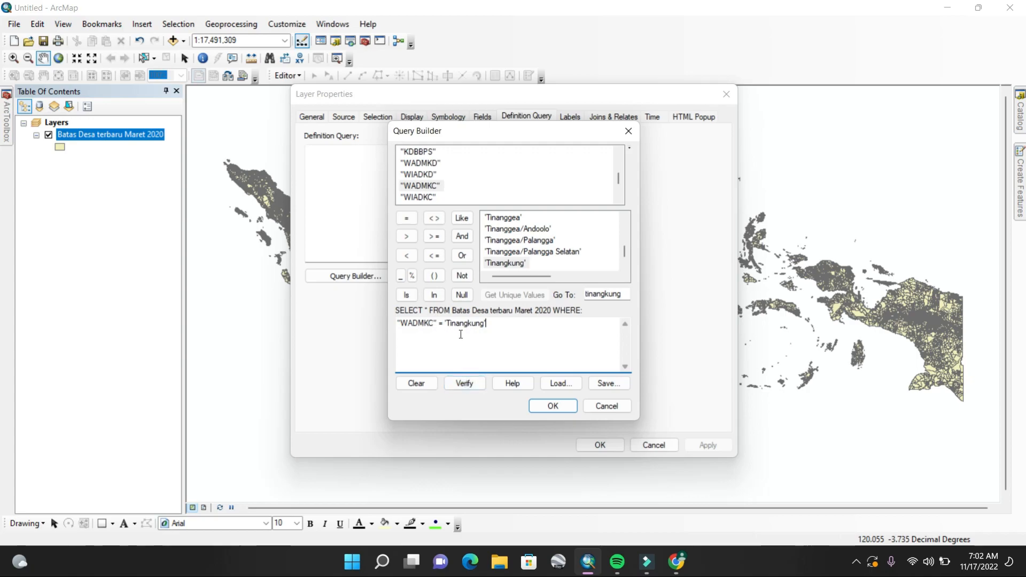
# Verify the query expression and apply it as the layer's definition query
pyautogui.click(462, 382)
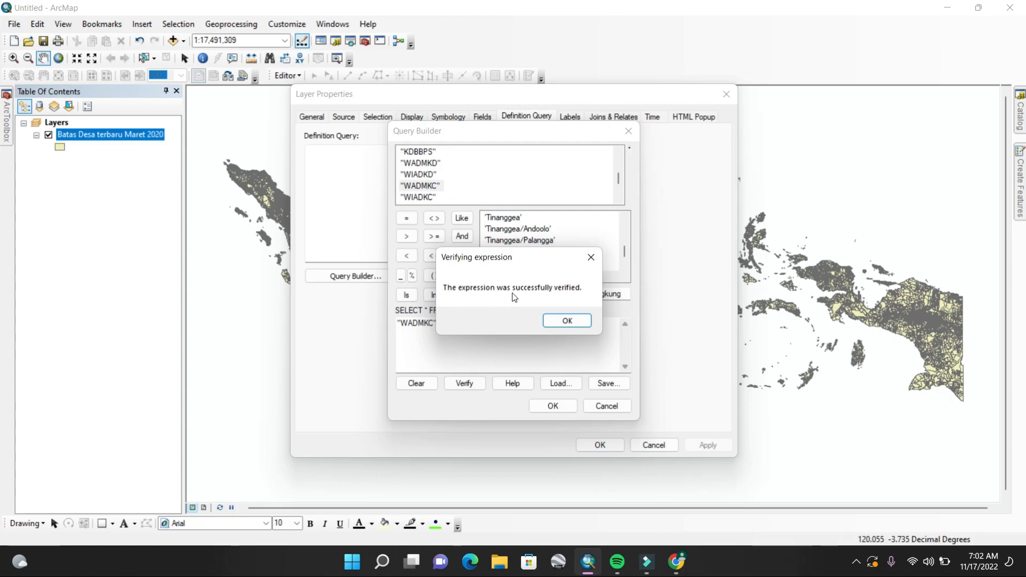
pyautogui.click(565, 321)
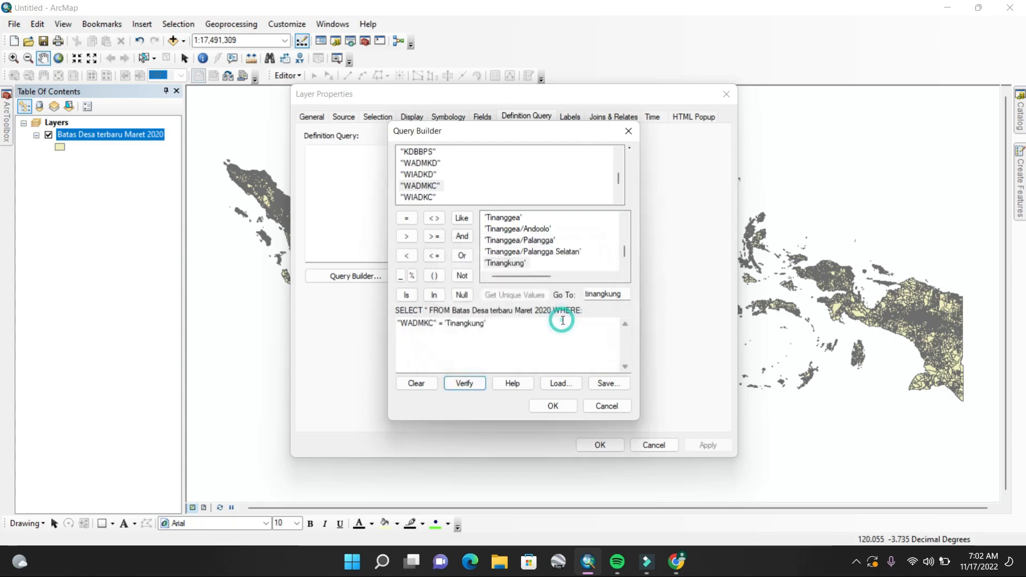
pyautogui.click(565, 408)
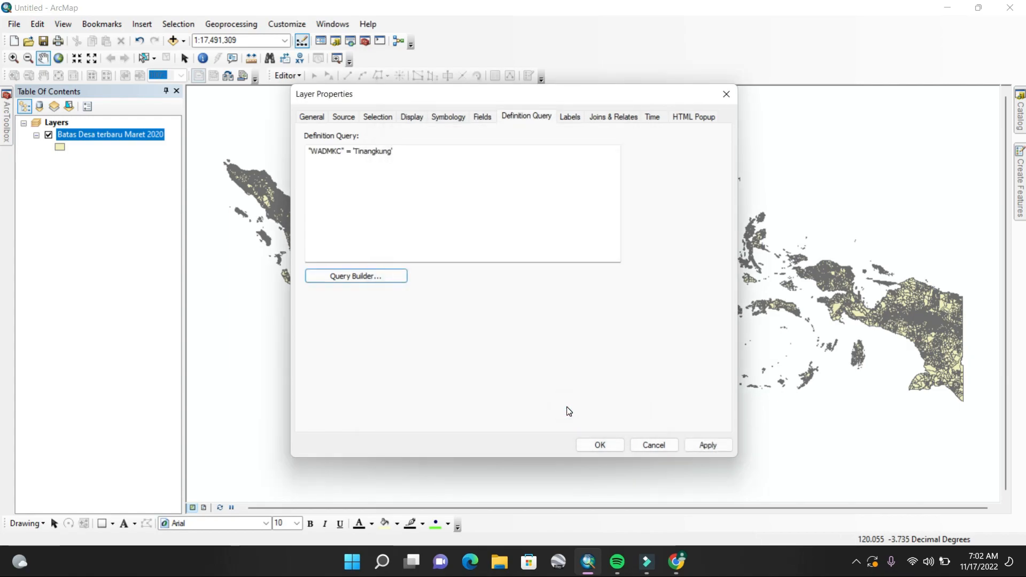
pyautogui.click(602, 446)
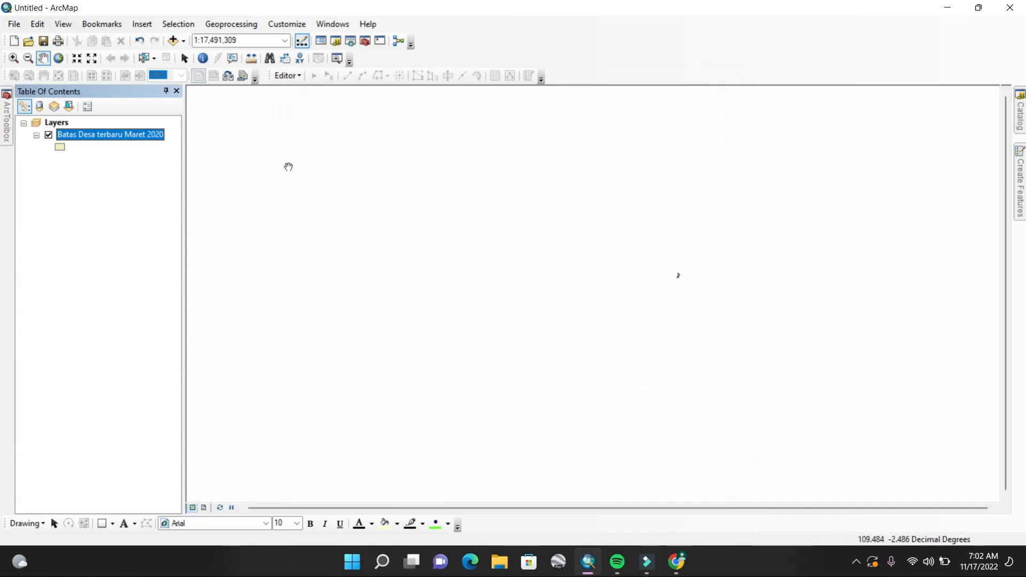
# Add the road shapefile JALAN_LN_50K.shp from the KAB. BANGGAI KEPULAUAN folder to the map
pyautogui.click(12, 62)
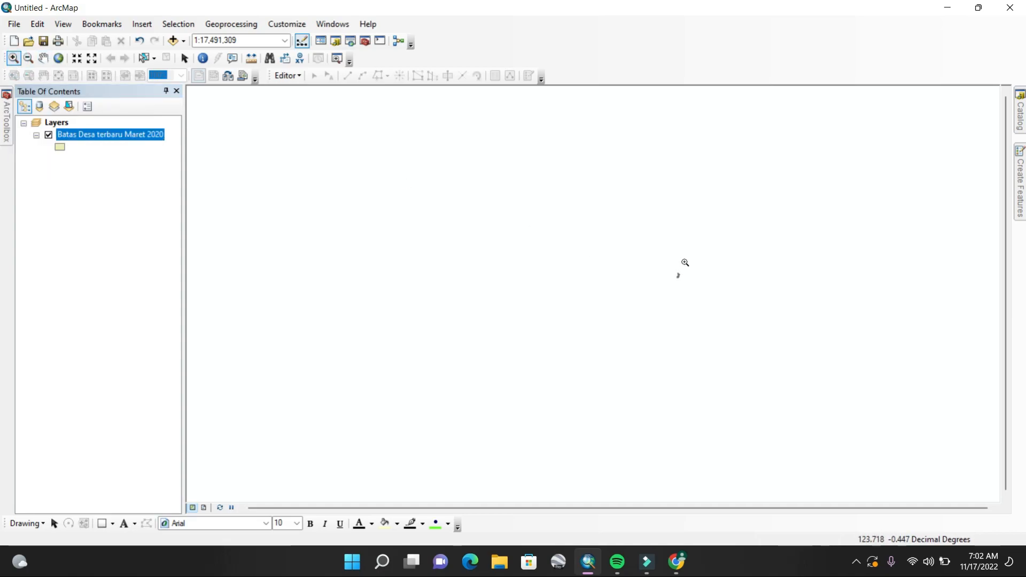
pyautogui.moveTo(664, 249); pyautogui.dragTo(694, 292)
pyautogui.moveTo(523, 287); pyautogui.dragTo(602, 383)
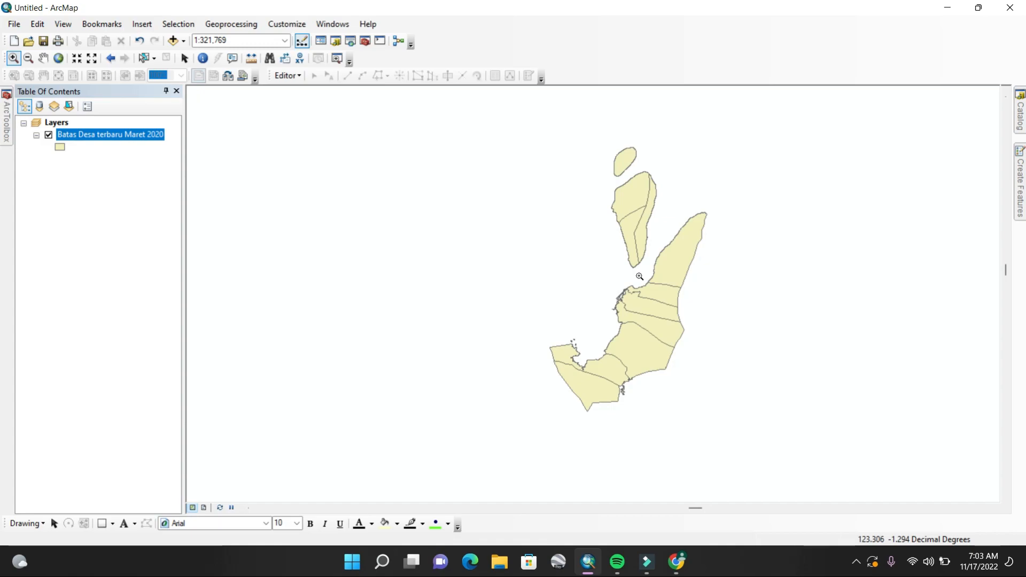
pyautogui.click(173, 41)
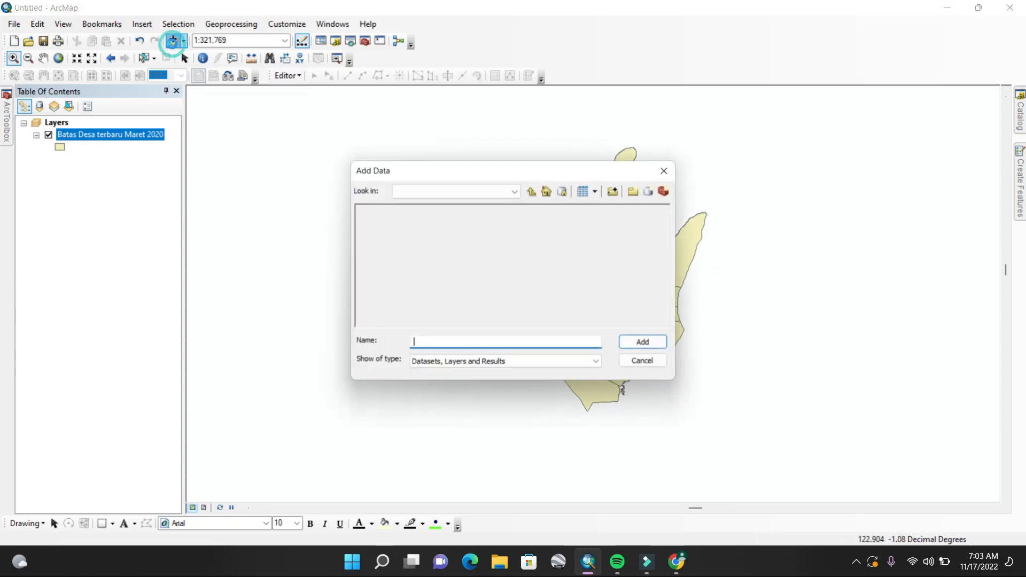
pyautogui.doubleClick(437, 220)
pyautogui.click(450, 323)
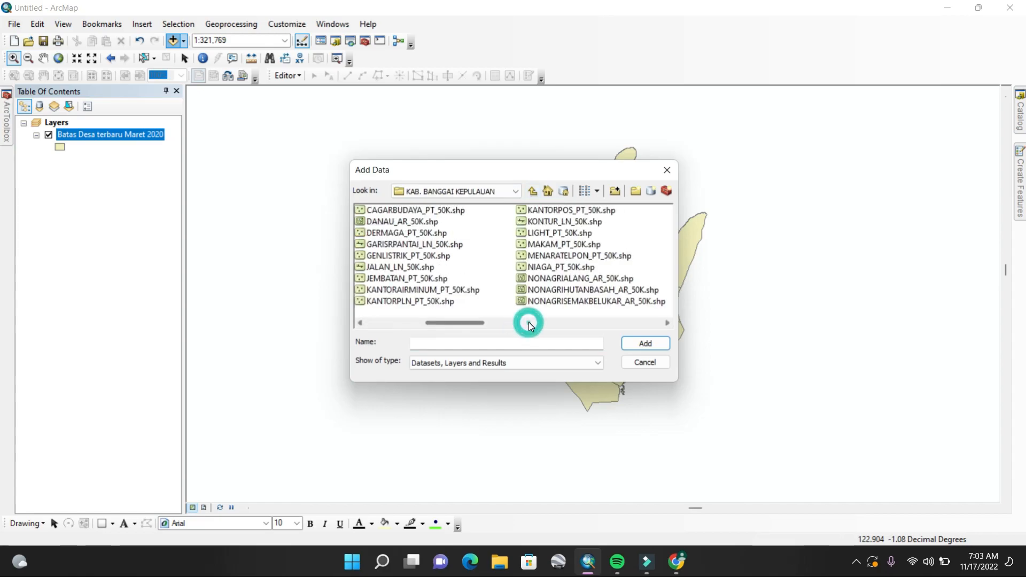
pyautogui.click(395, 268)
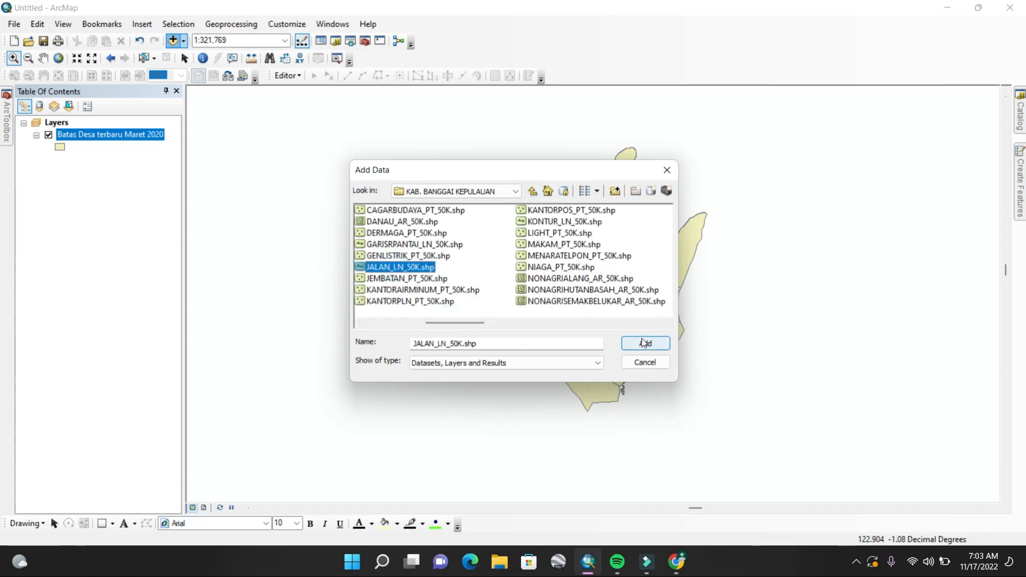
pyautogui.click(646, 345)
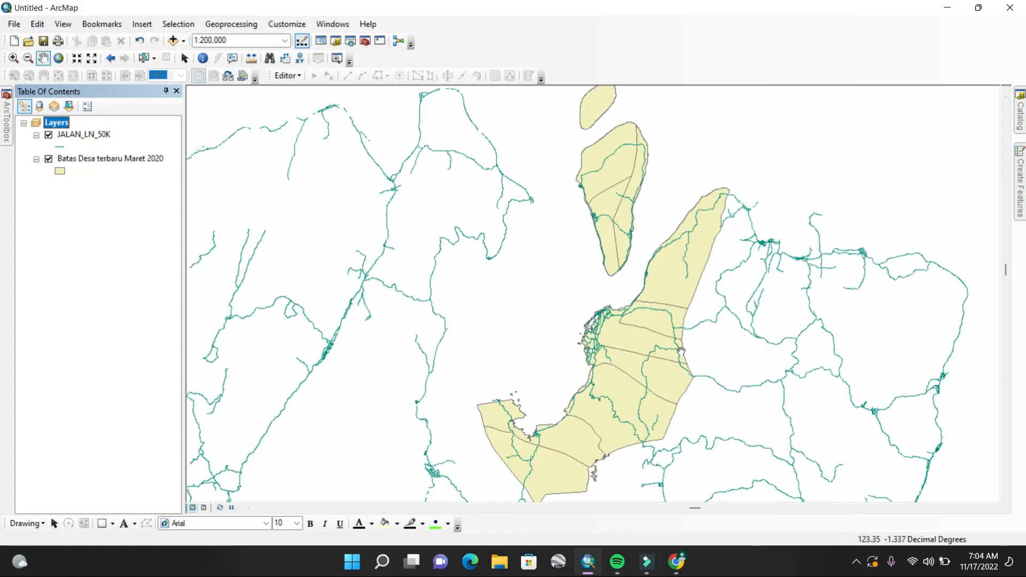
# Add the river shapefile SUNGAI_LN_50K.shp from the KAB. BANGGAI KEPULAUAN folder to the map
pyautogui.moveTo(690, 390)
pyautogui.mouseDown()
pyautogui.moveTo(681, 351)
pyautogui.moveTo(514, 364)
pyautogui.mouseUp()
pyautogui.scroll(-2, 635, 346)
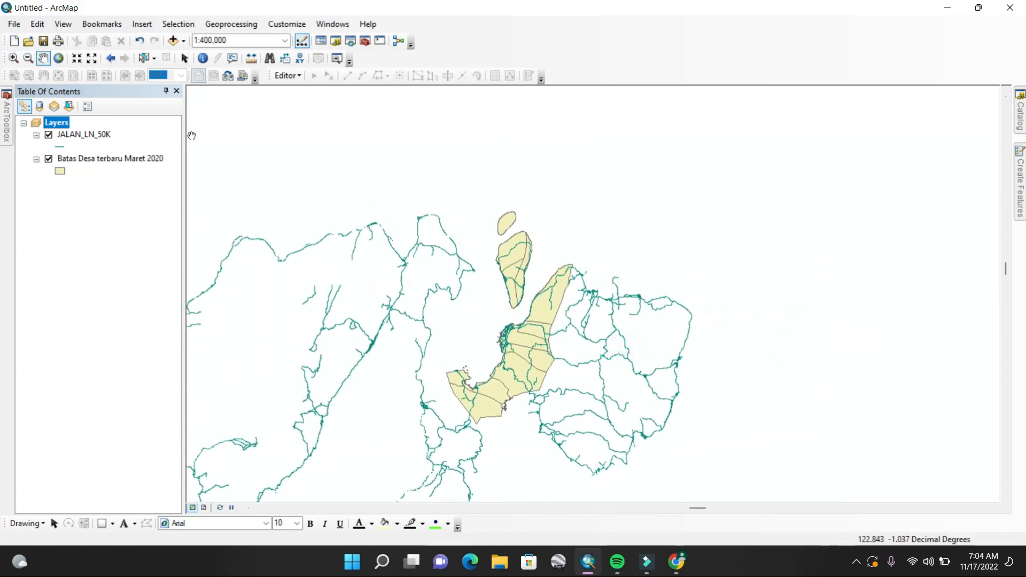
pyautogui.click(173, 41)
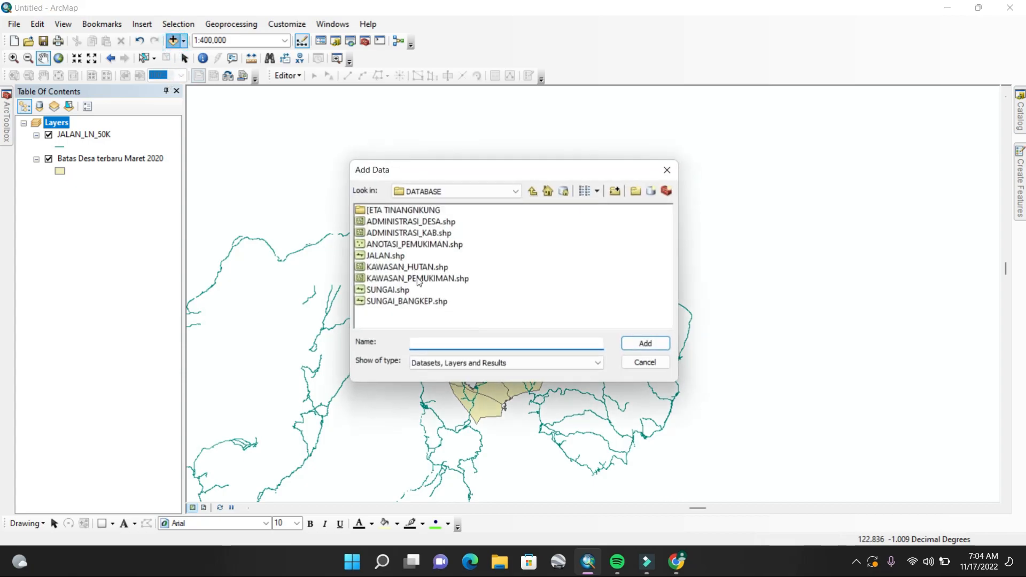
pyautogui.click(534, 192)
pyautogui.click(557, 245)
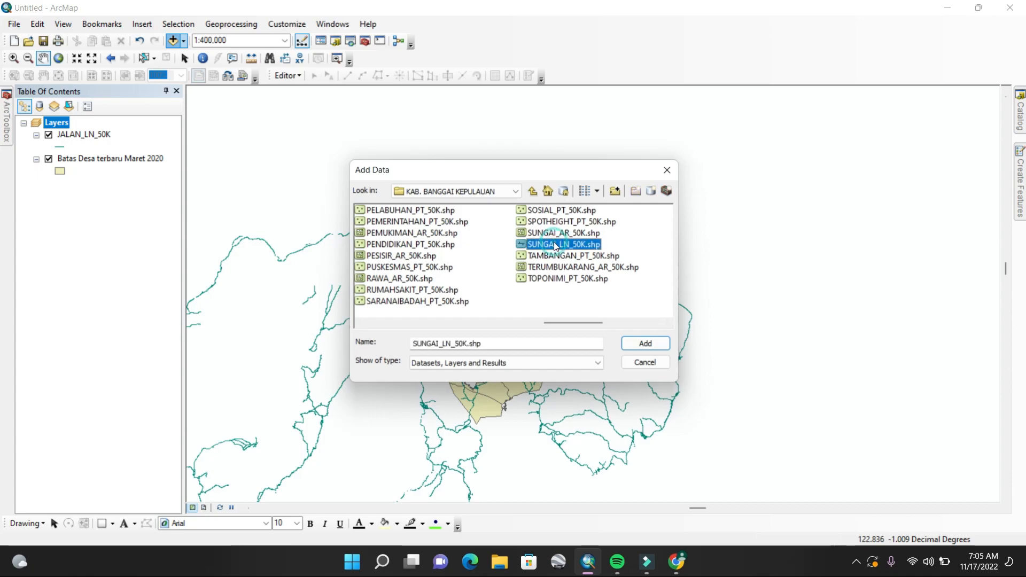
pyautogui.click(645, 343)
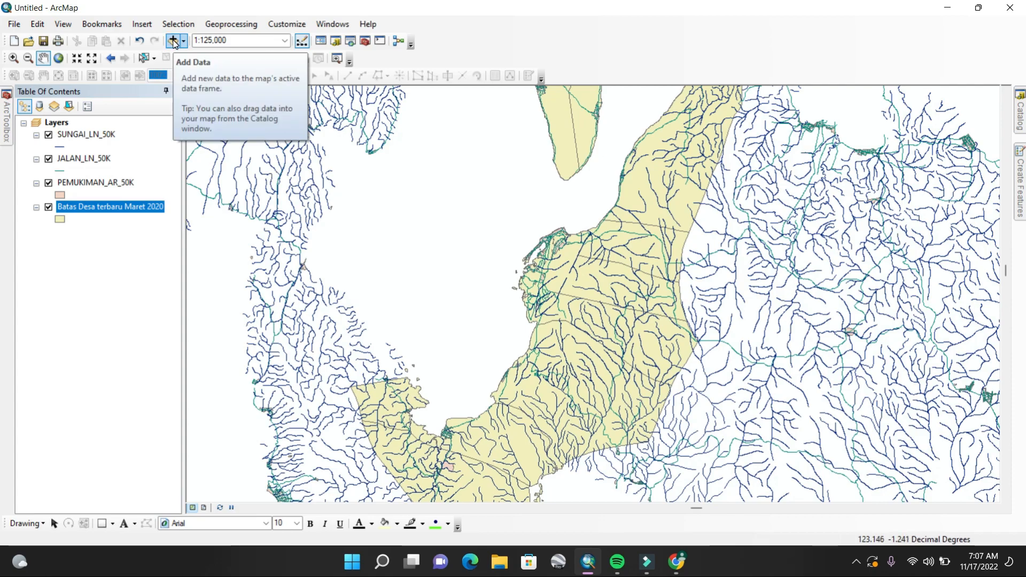
# Browse the data folders for annotation shapefiles to add, ending in the Toponim folder
pyautogui.click(174, 41)
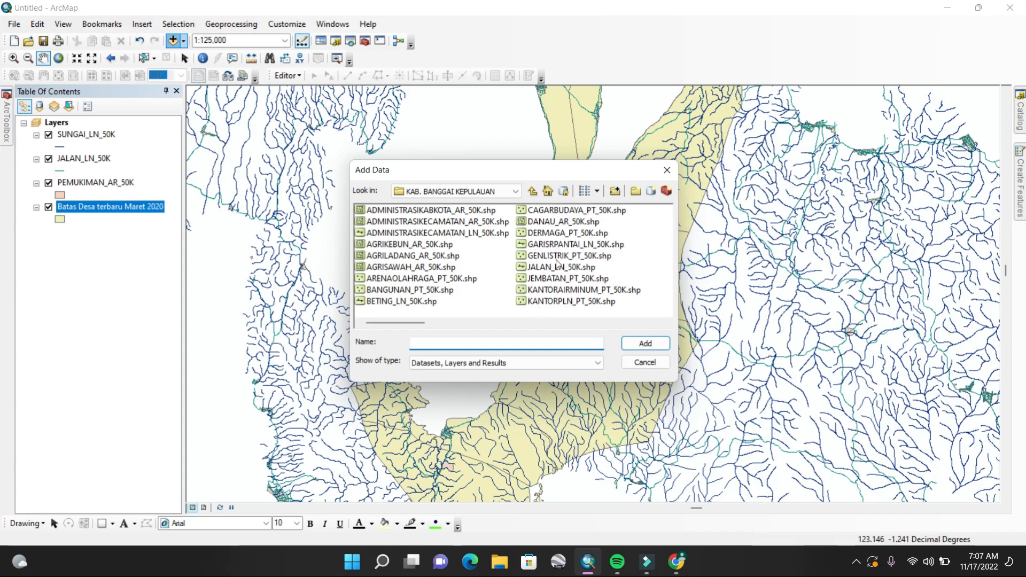
pyautogui.doubleClick(558, 310)
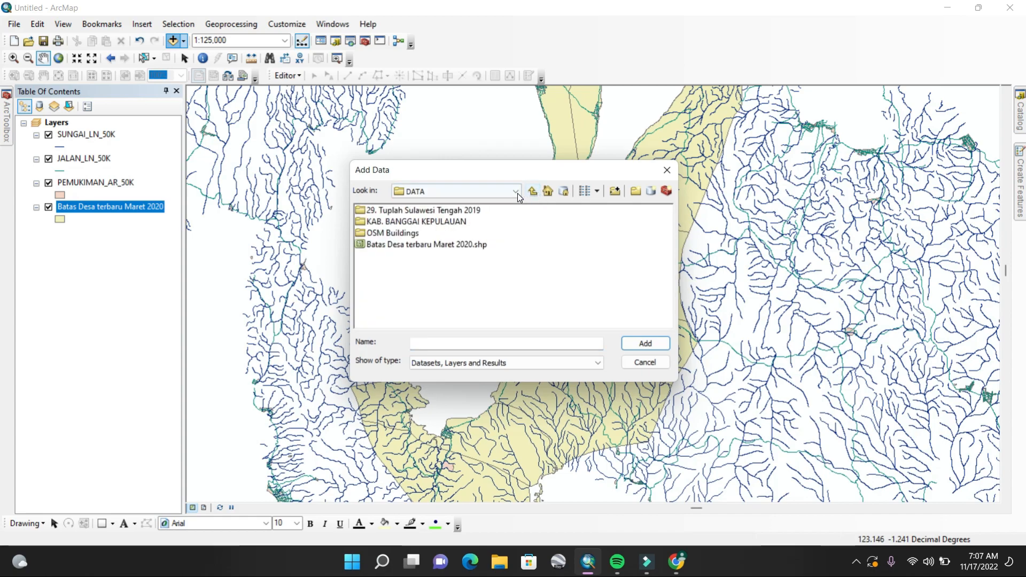
pyautogui.click(481, 189)
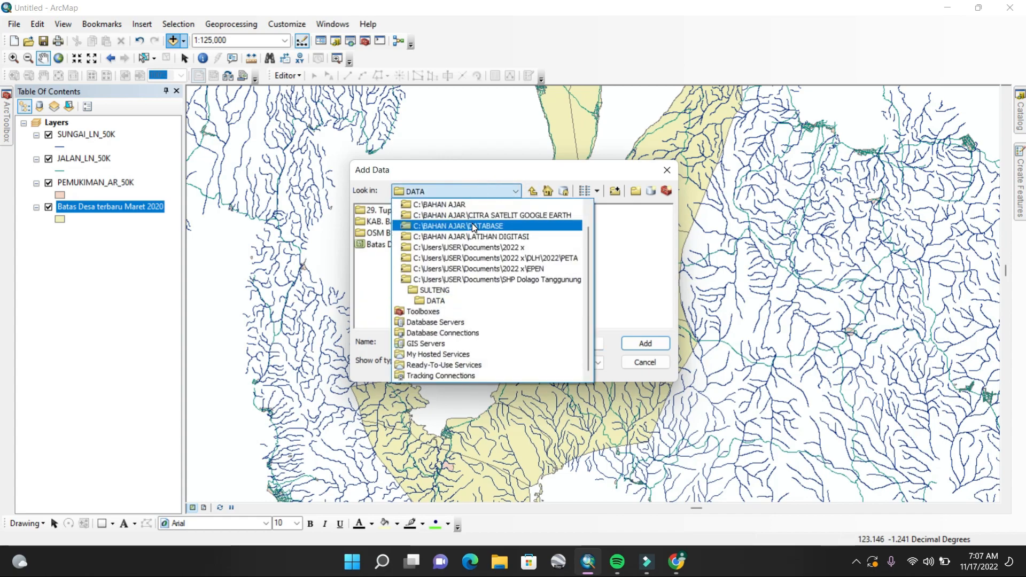
pyautogui.click(472, 223)
pyautogui.click(467, 190)
pyautogui.click(481, 215)
pyautogui.doubleClick(500, 288)
pyautogui.doubleClick(379, 268)
pyautogui.click(438, 222)
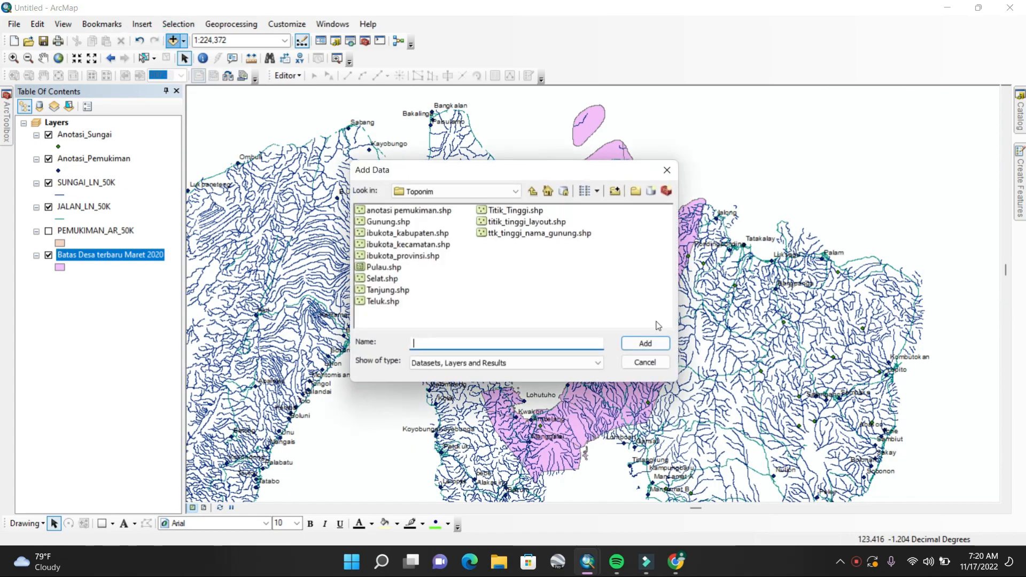
# Add the shapefiles ibukota_kabupaten.shp and ibukota_kecamatan.shp from the Toponim folder to the map
pyautogui.click(427, 233)
pyautogui.keyDown('shift'); pyautogui.click(426, 244); pyautogui.keyUp('shift')
pyautogui.click(645, 343)
# Add the pelabuhan point layer to the map, looking for it outside the Toponim folder
pyautogui.click(174, 41)
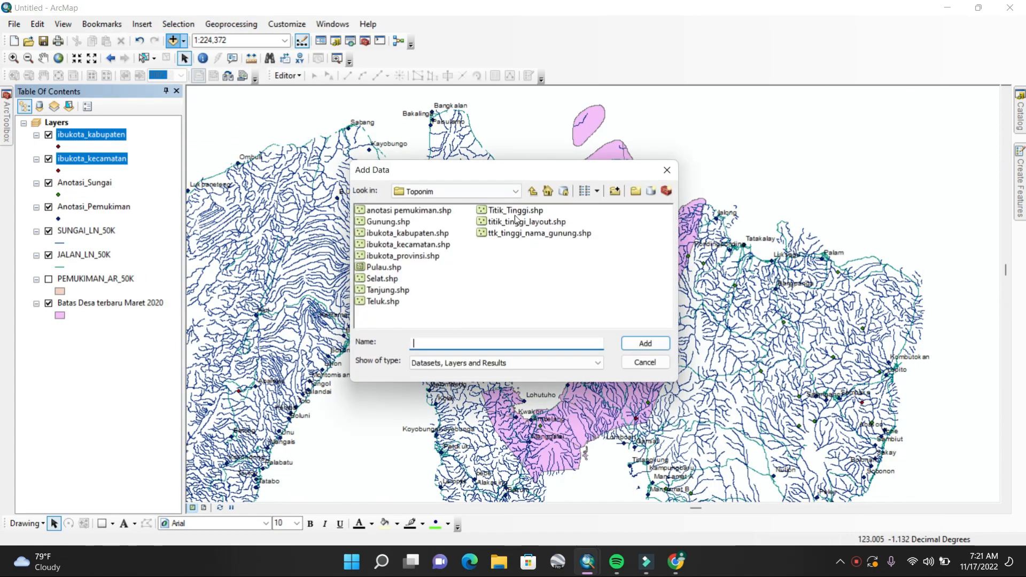
pyautogui.click(533, 191)
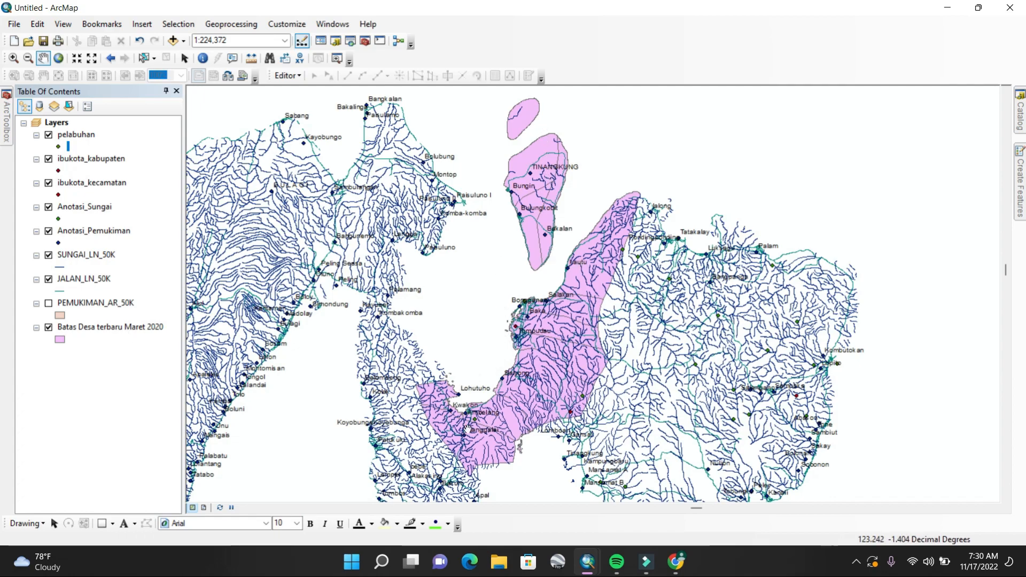
# Select all features in the attribute table of the Batas Desa terbaru Maret 2020 layer and close the table
pyautogui.click(120, 412)
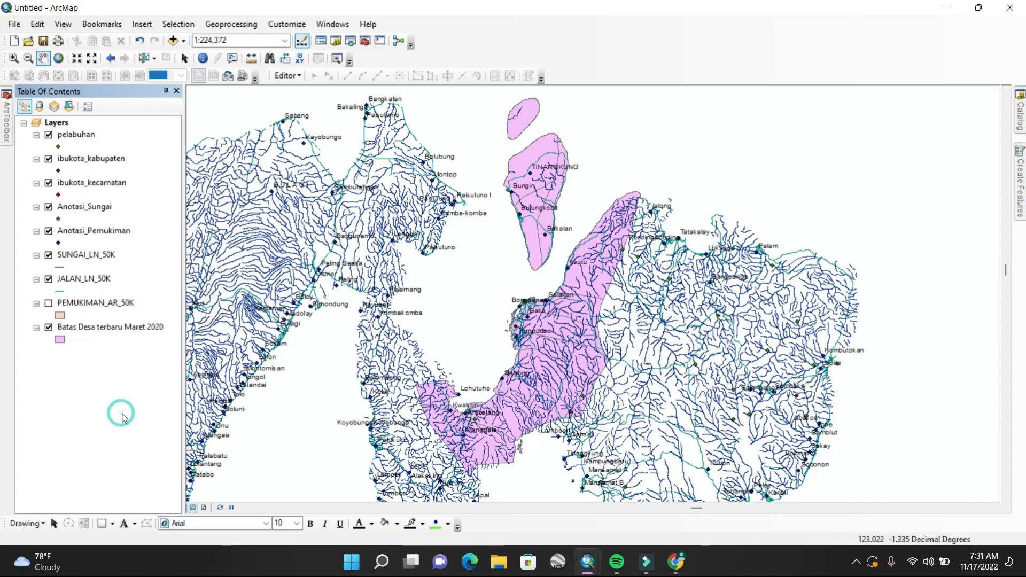
pyautogui.rightClick(116, 332)
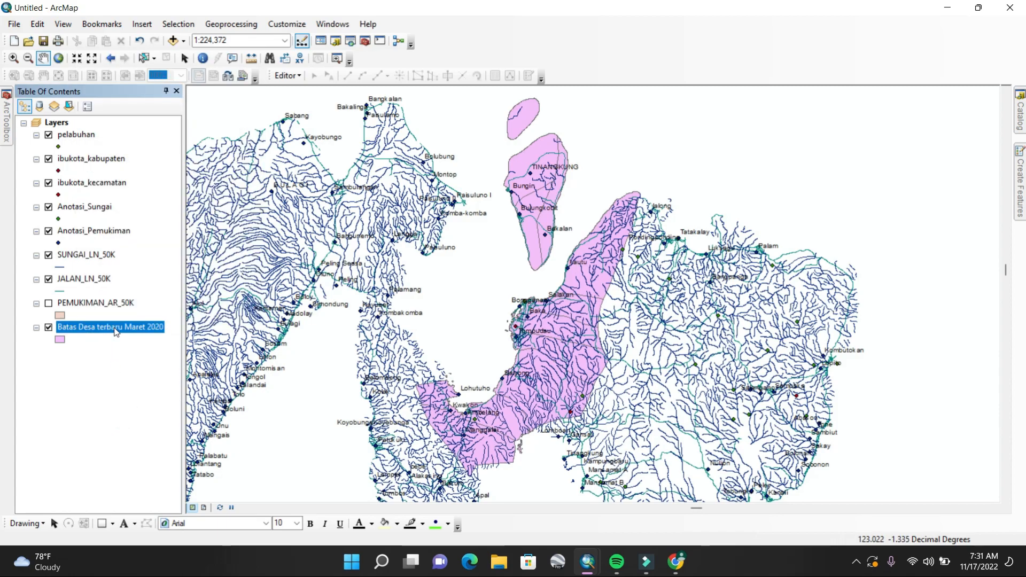
pyautogui.click(161, 80)
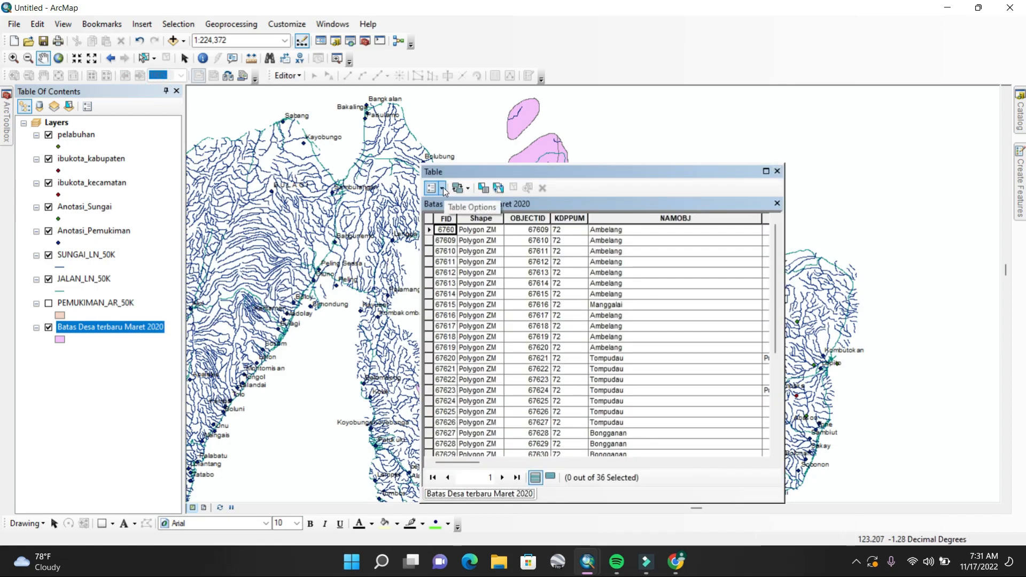
pyautogui.click(442, 188)
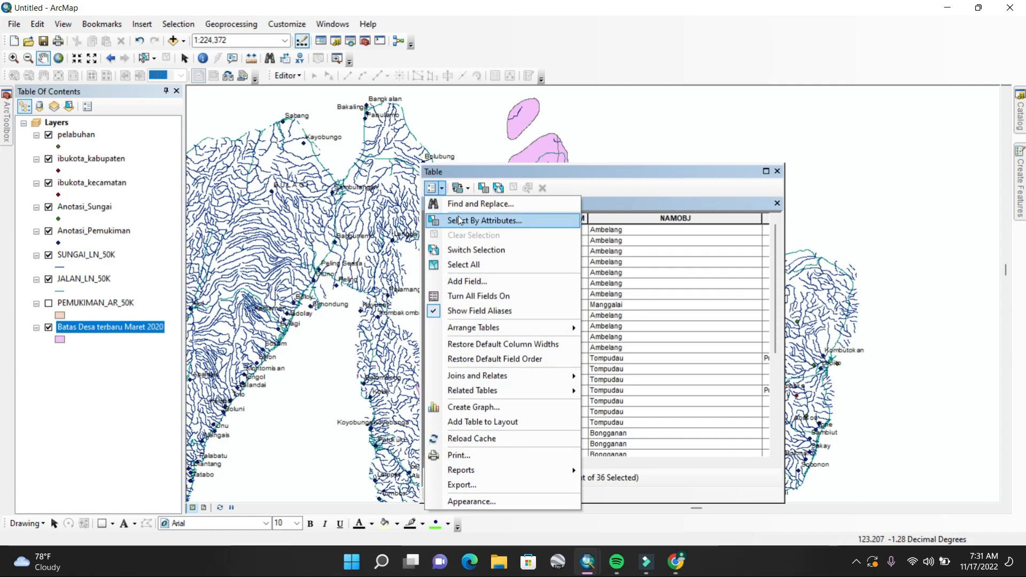
pyautogui.click(495, 264)
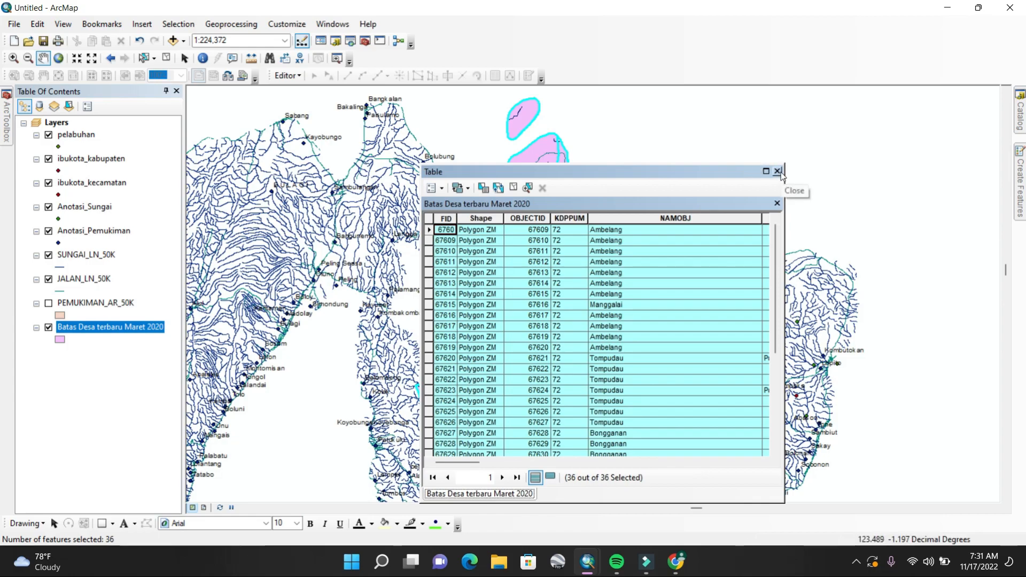
pyautogui.click(778, 172)
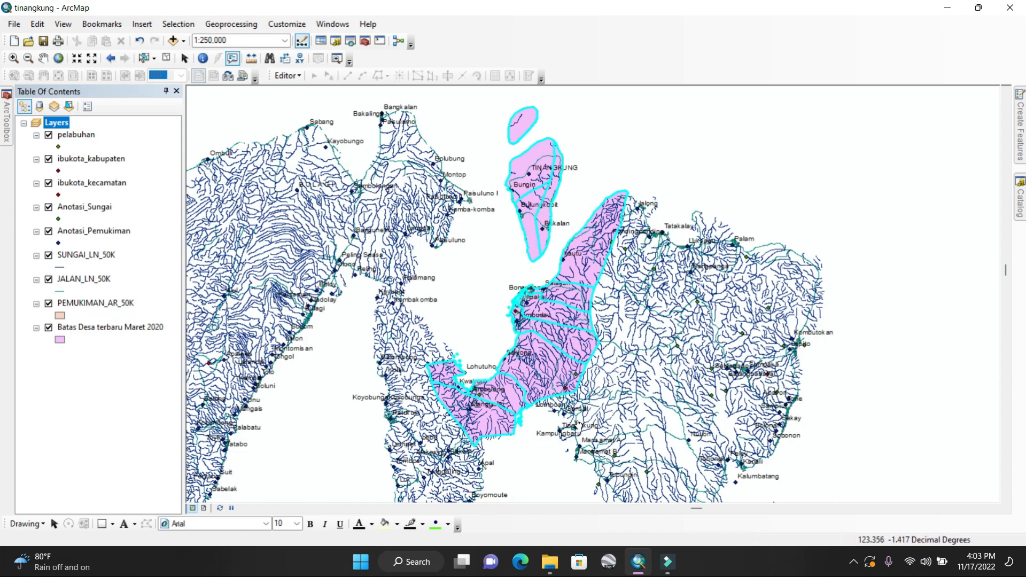
# Start exporting the selected features of Batas Desa terbaru Maret 2020 in the layer's source coordinate system and browse for the output location
pyautogui.rightClick(102, 328)
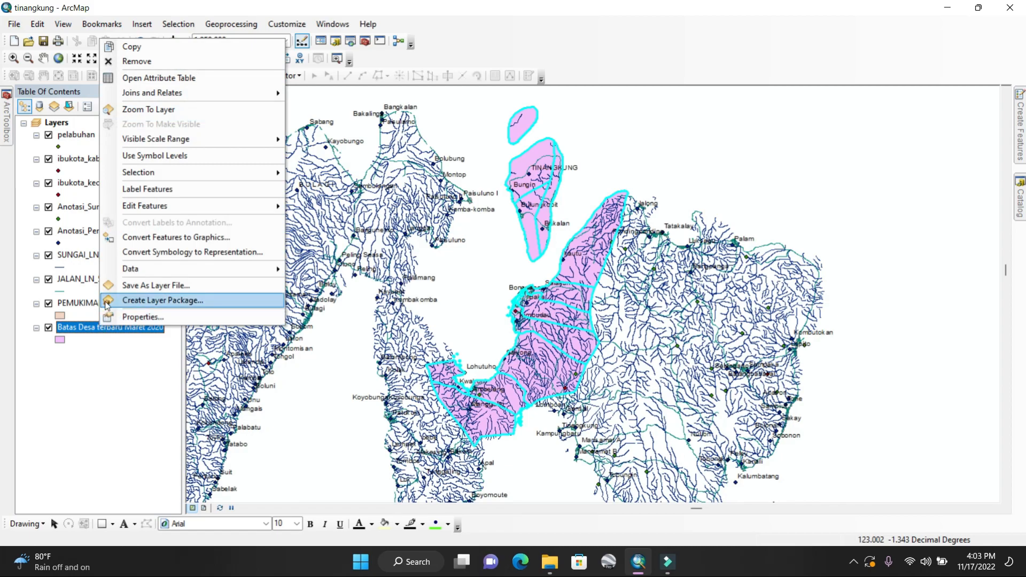
pyautogui.moveTo(142, 274)
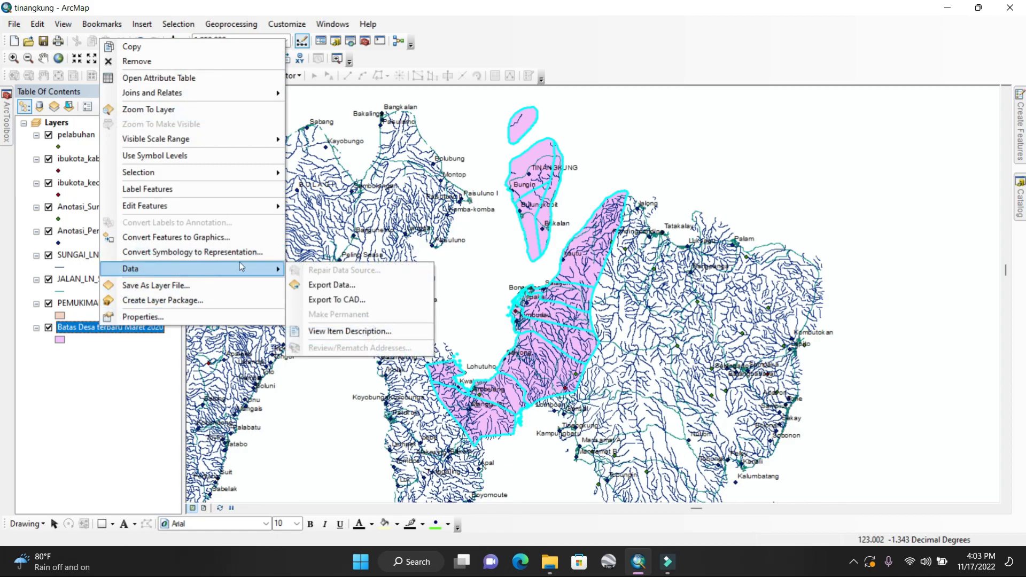
pyautogui.click(327, 285)
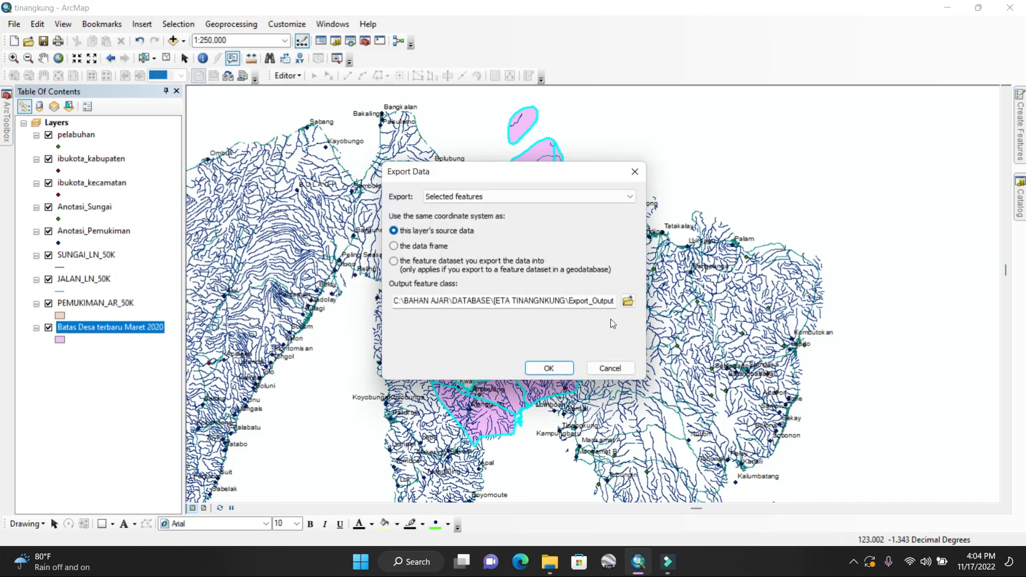
pyautogui.click(628, 301)
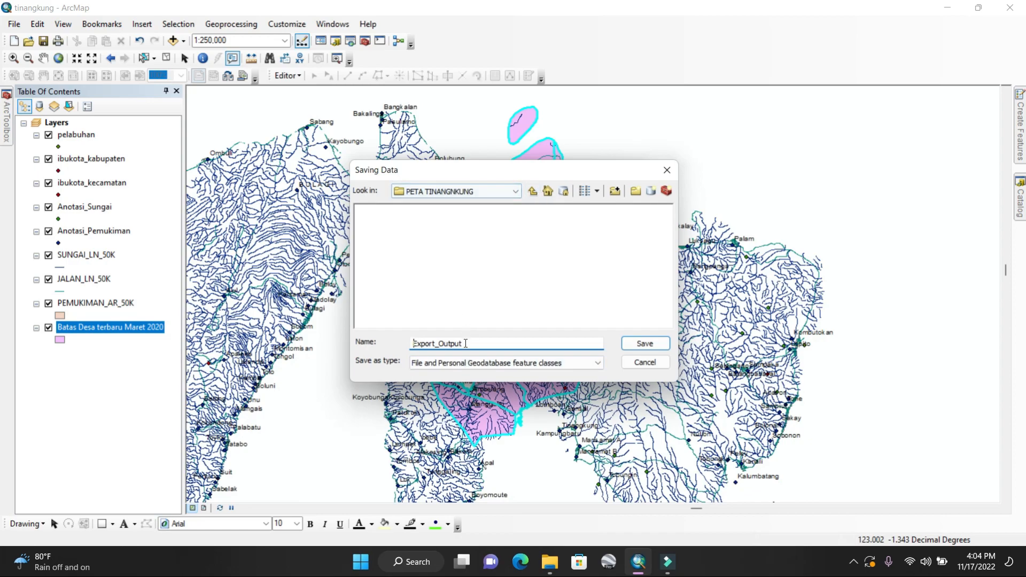
# Save the export as shapefile KECAMATAN_TINANGKUNG in the PETA TINANGNKUNG folder and add it to the map as a layer
pyautogui.moveTo(479, 341); pyautogui.dragTo(363, 327)
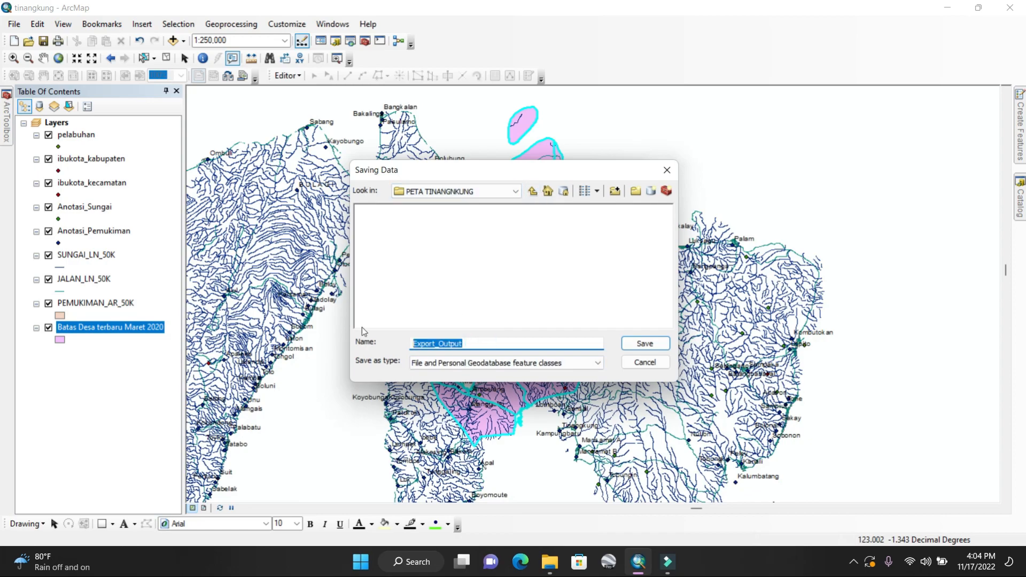
pyautogui.write('kung')
pyautogui.click(506, 366)
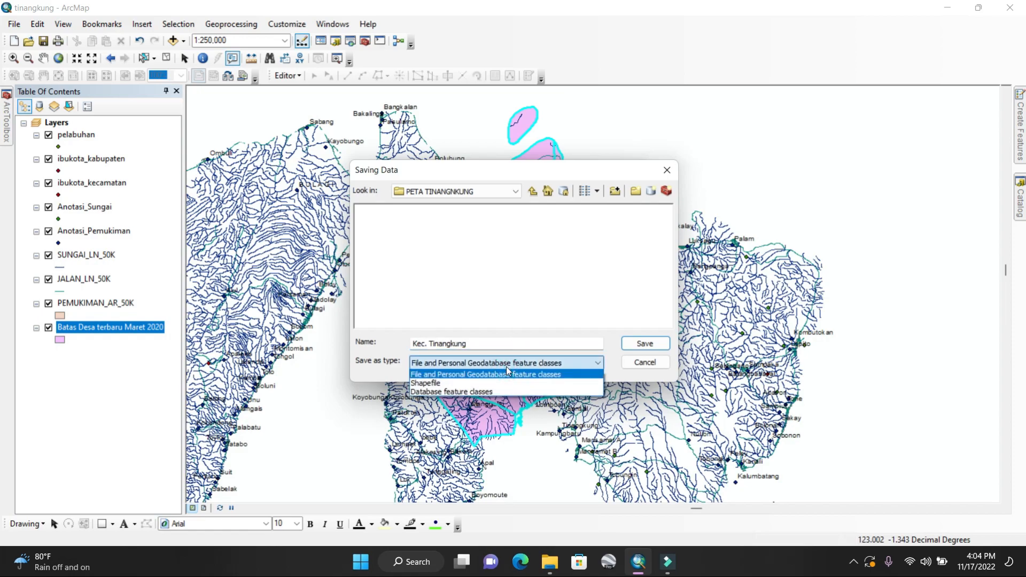
pyautogui.click(426, 384)
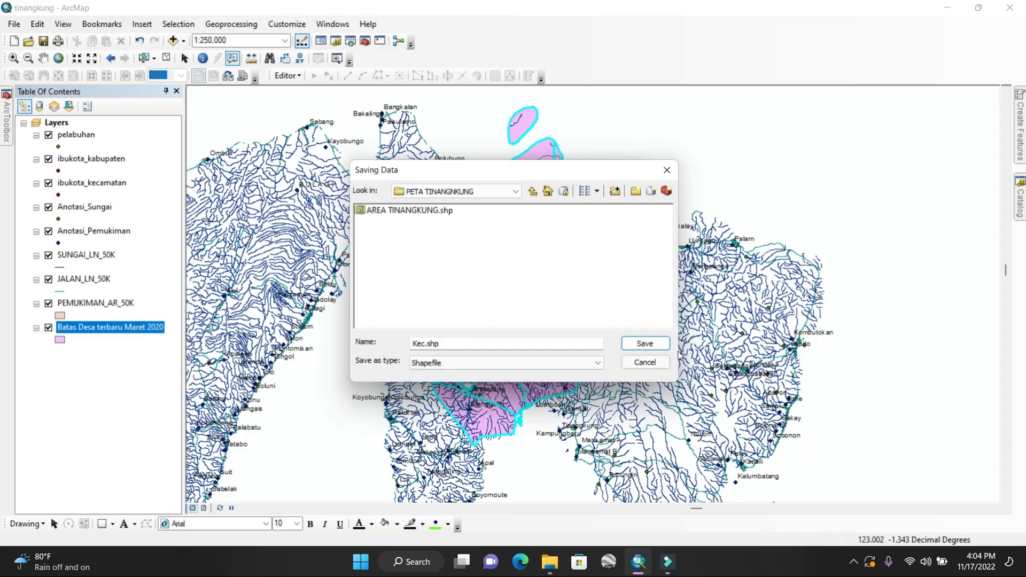
pyautogui.click(648, 345)
pyautogui.click(552, 369)
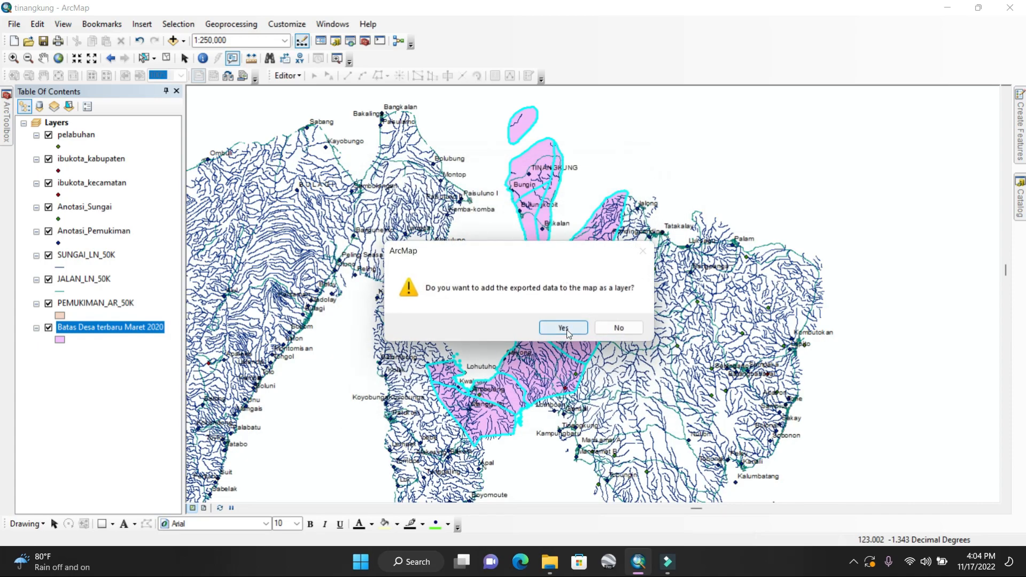
pyautogui.click(564, 327)
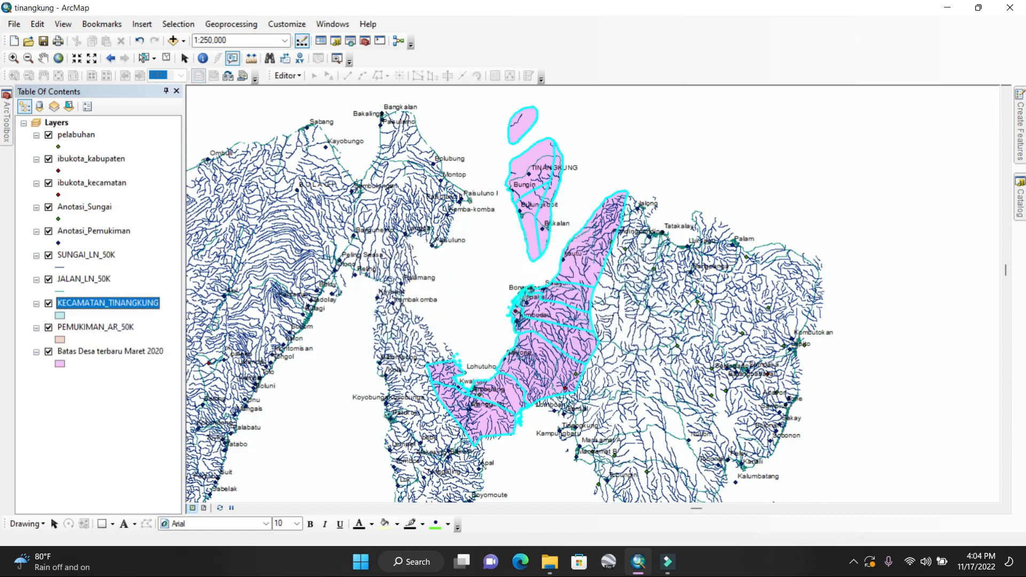
# Remove the Batas Desa terbaru Maret 2020 layer and move KECAMATAN_TINANGKUNG below PEMUKIMAN_AR_50K in the layer order
pyautogui.click(80, 352)
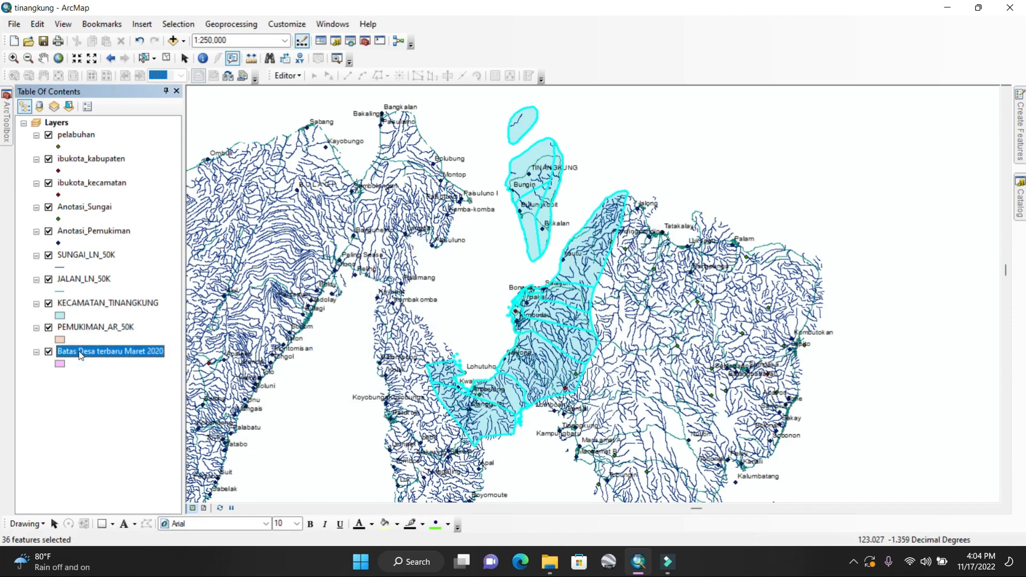
pyautogui.rightClick(81, 355)
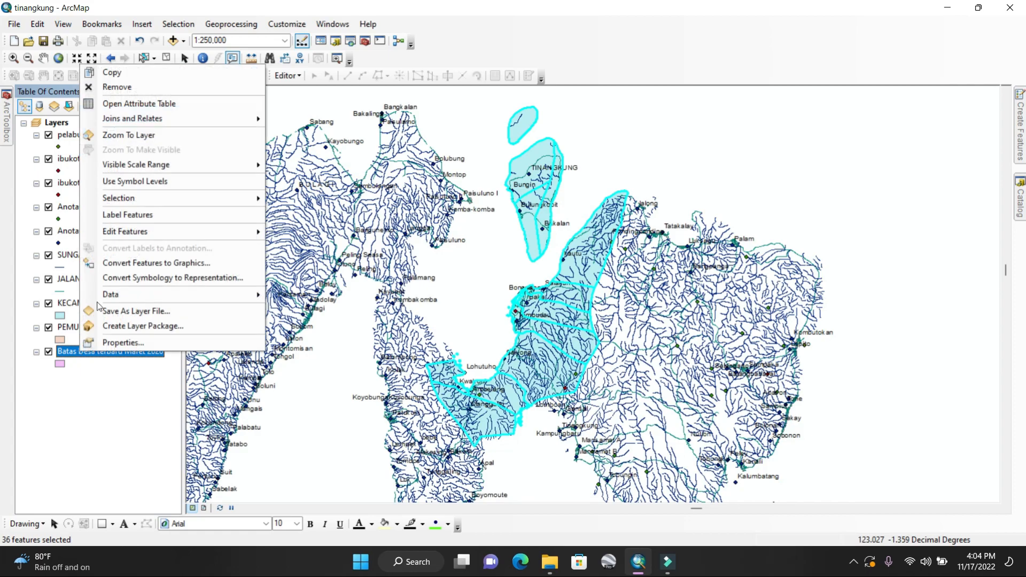
pyautogui.click(108, 84)
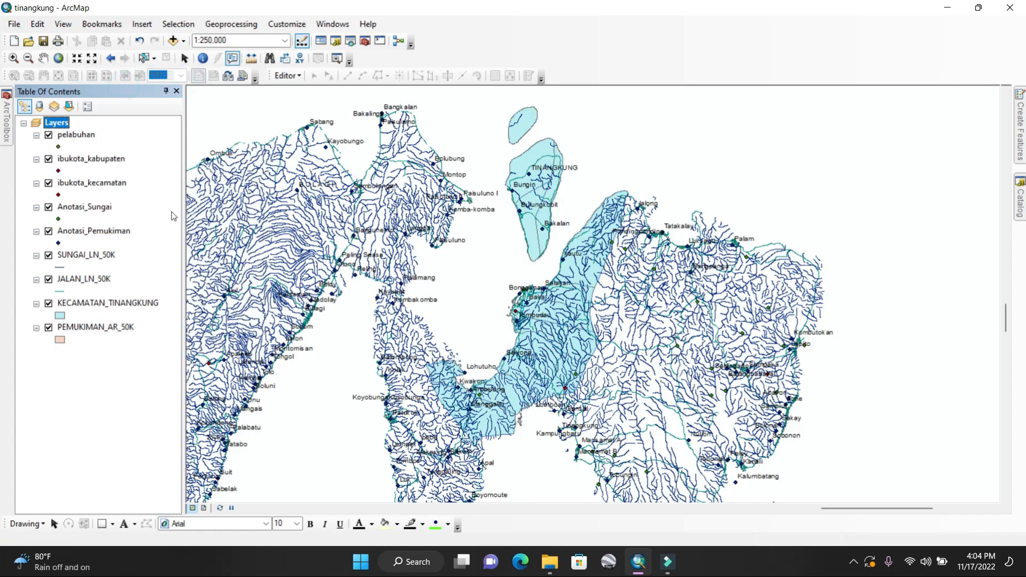
pyautogui.click(116, 300)
pyautogui.moveTo(116, 303); pyautogui.dragTo(106, 346)
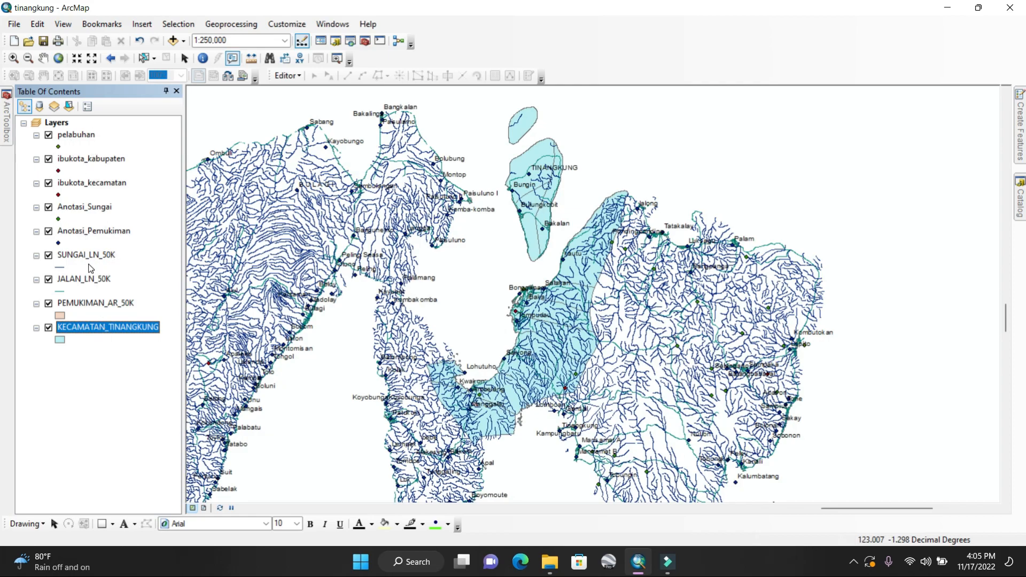
# Set up the Clip tool with JALAN_LN_50K as input features and KECAMATAN_TINANGKUNG as clip features
pyautogui.click(223, 25)
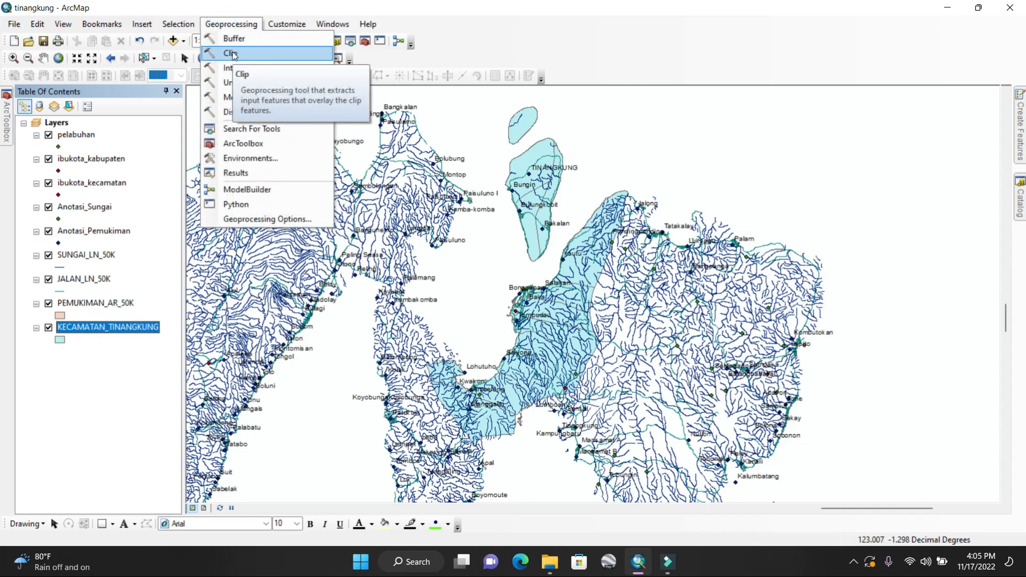
pyautogui.click(234, 54)
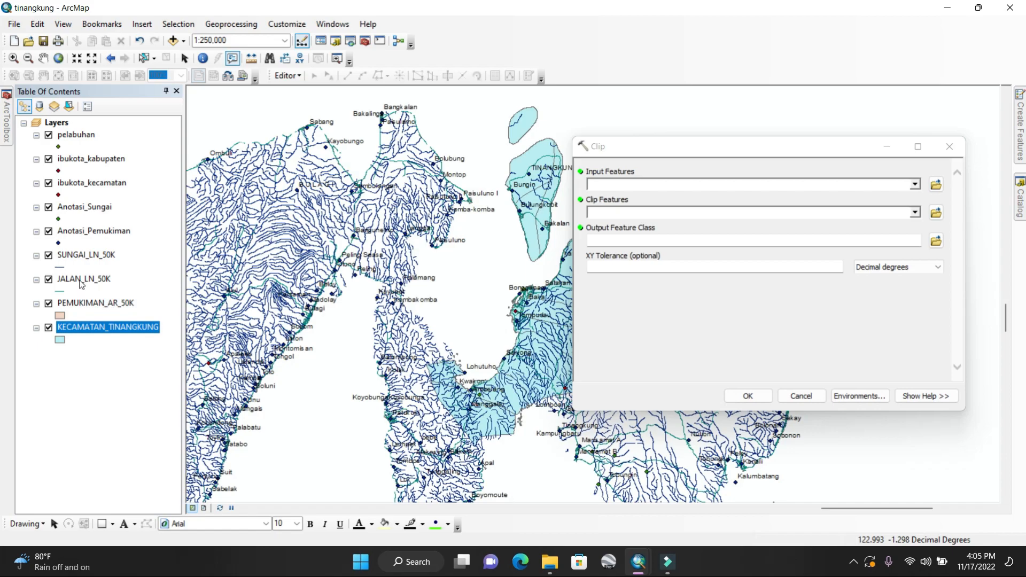
pyautogui.moveTo(80, 281); pyautogui.dragTo(603, 183)
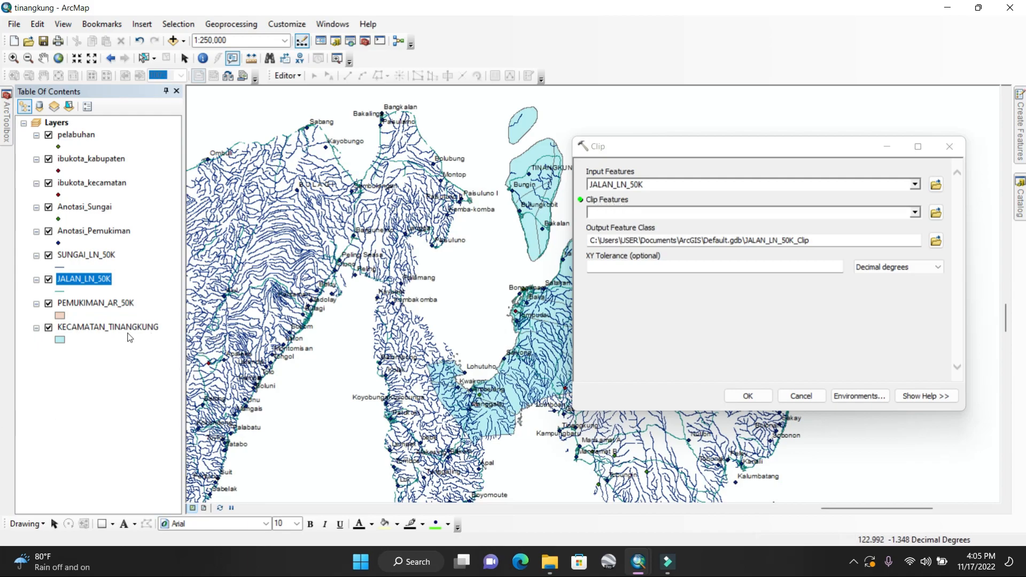
pyautogui.moveTo(129, 333); pyautogui.dragTo(673, 214)
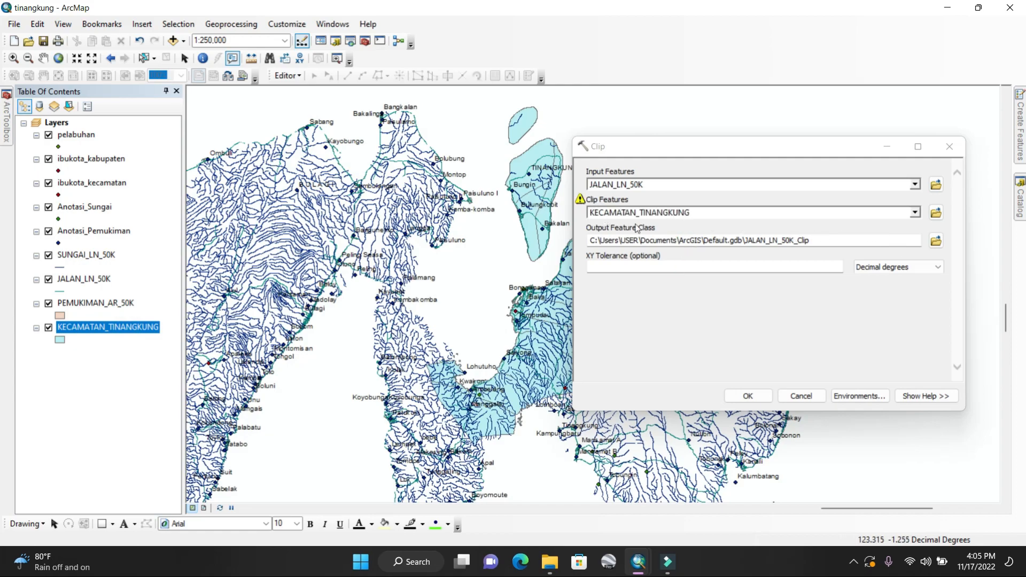
# Set the clip output to Jalan Kec Tinangkung.shp in the PETA TINANGNKUNG folder and run the clip
pyautogui.click(936, 240)
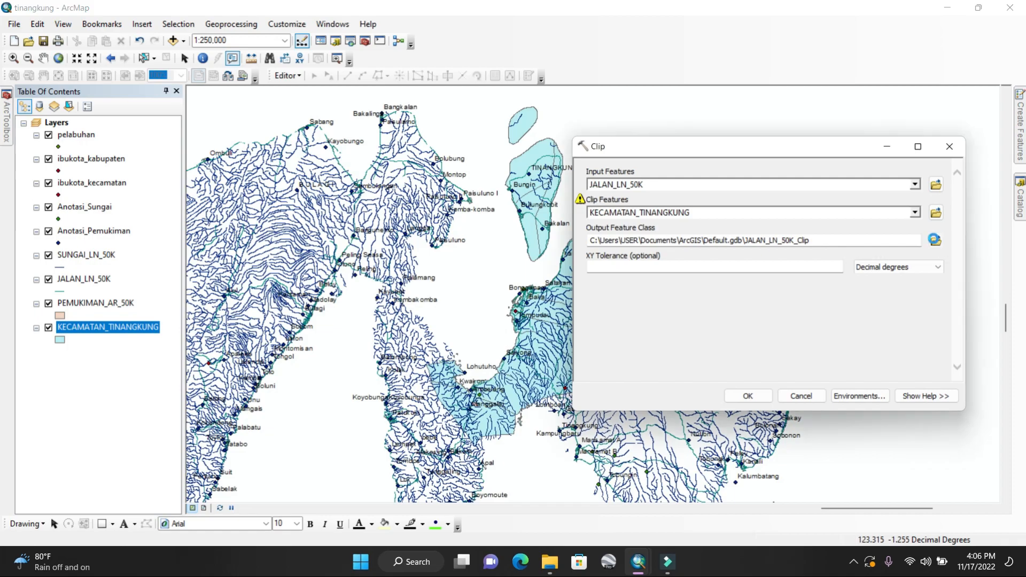
pyautogui.click(689, 344)
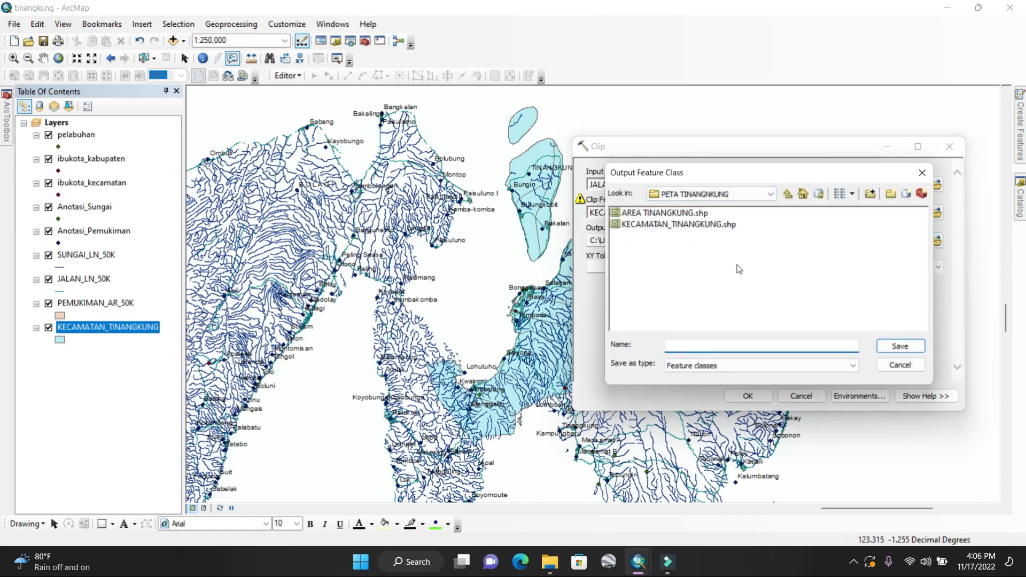
pyautogui.click(748, 345)
pyautogui.click(847, 367)
pyautogui.click(846, 322)
pyautogui.click(887, 345)
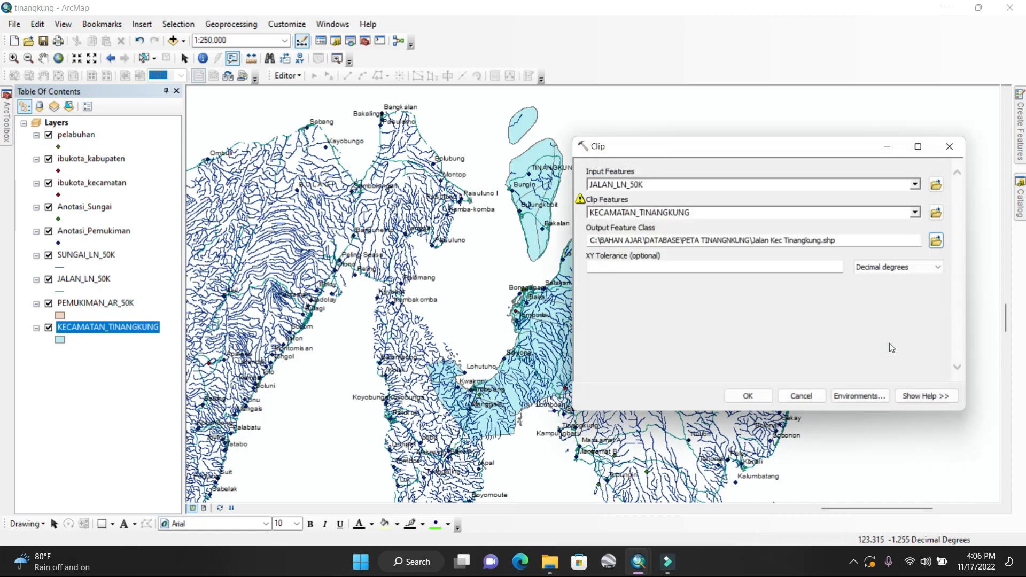
pyautogui.click(747, 396)
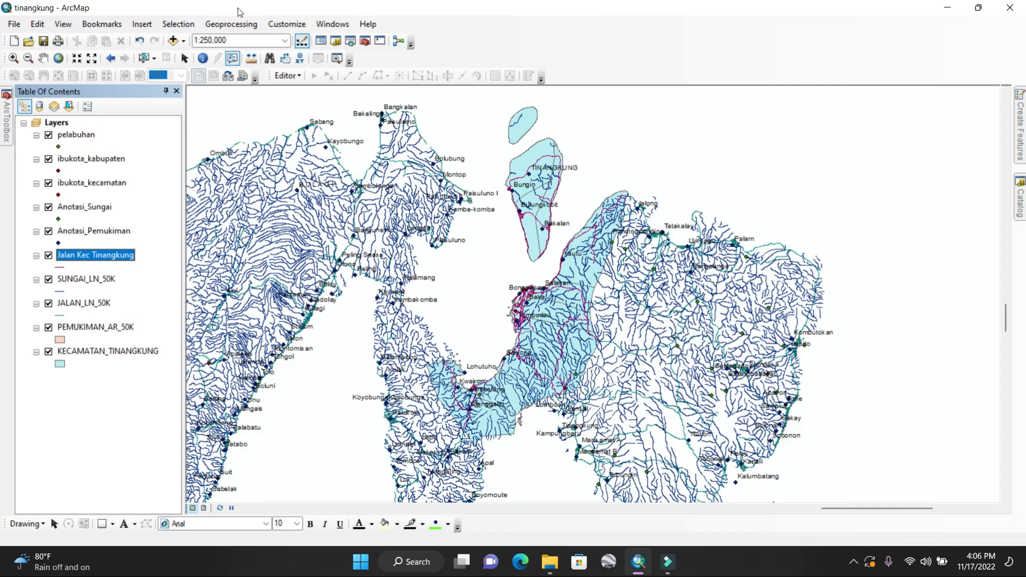
# Set up a new Clip with SUNGAI_LN_50K as input features and KECAMATAN_TINANGKUNG as clip features
pyautogui.click(232, 26)
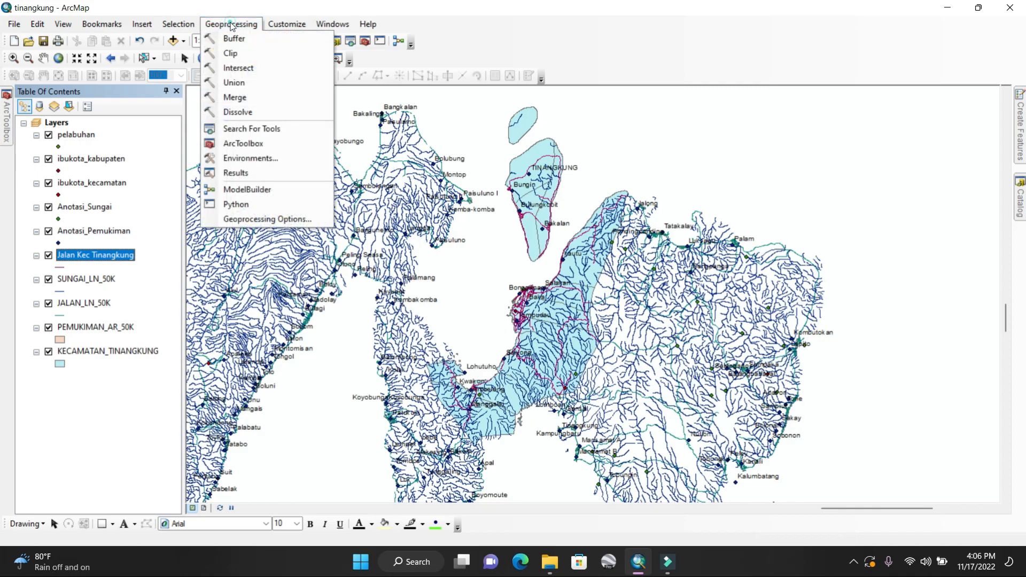
pyautogui.click(241, 55)
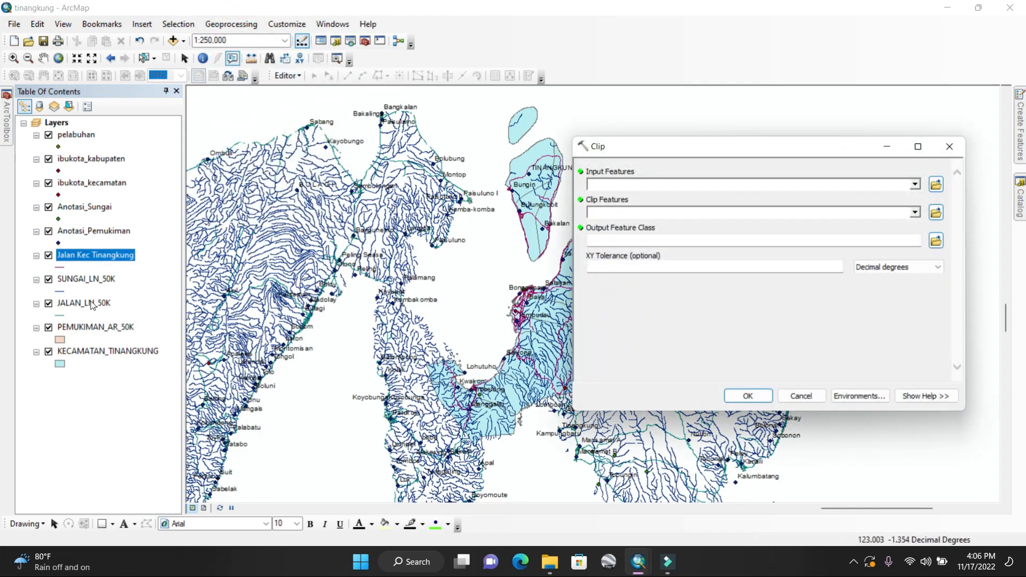
pyautogui.moveTo(94, 283); pyautogui.dragTo(643, 186)
pyautogui.moveTo(107, 354); pyautogui.dragTo(606, 216)
# Name the clip output for PEMUKIMAN_AR_50K Pemukiman Kec Tinangkung in the PETA TINANGNKUNG folder
pyautogui.click(937, 241)
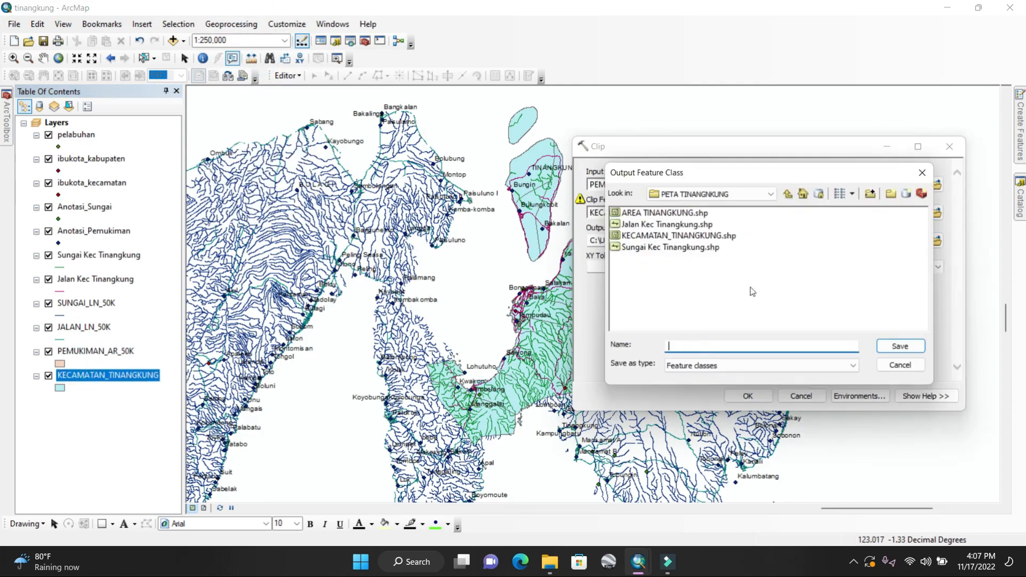
pyautogui.write('Pemukiman Kec Tinangkung')
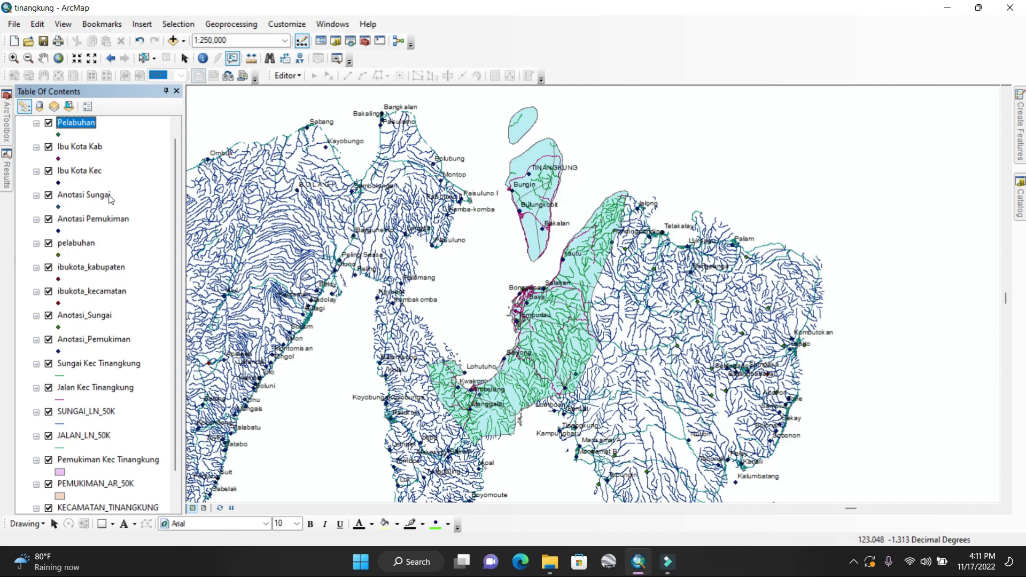
pyautogui.scroll(-2, 110, 205)
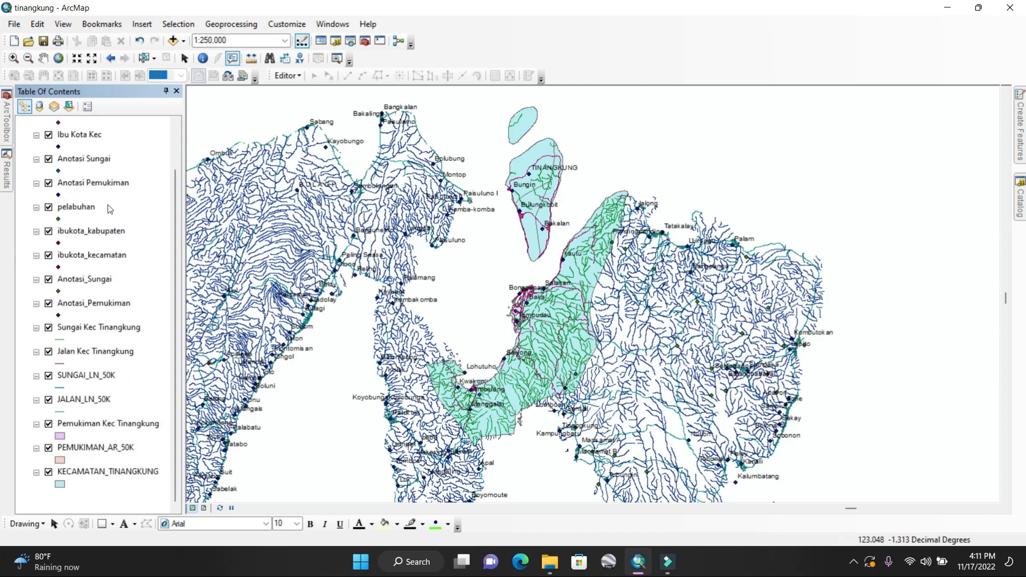
pyautogui.scroll(2, 115, 230)
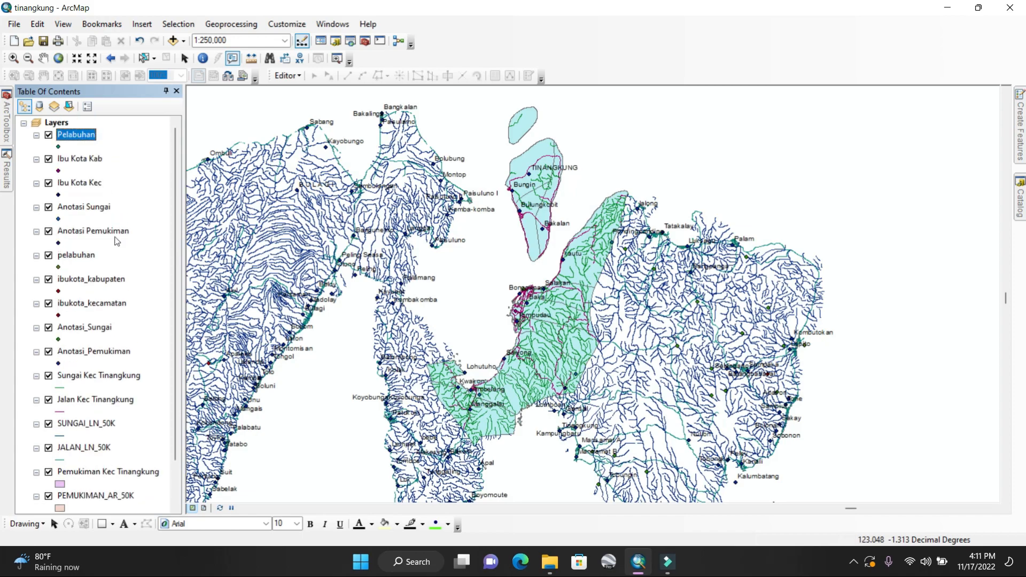
pyautogui.scroll(-2, 92, 359)
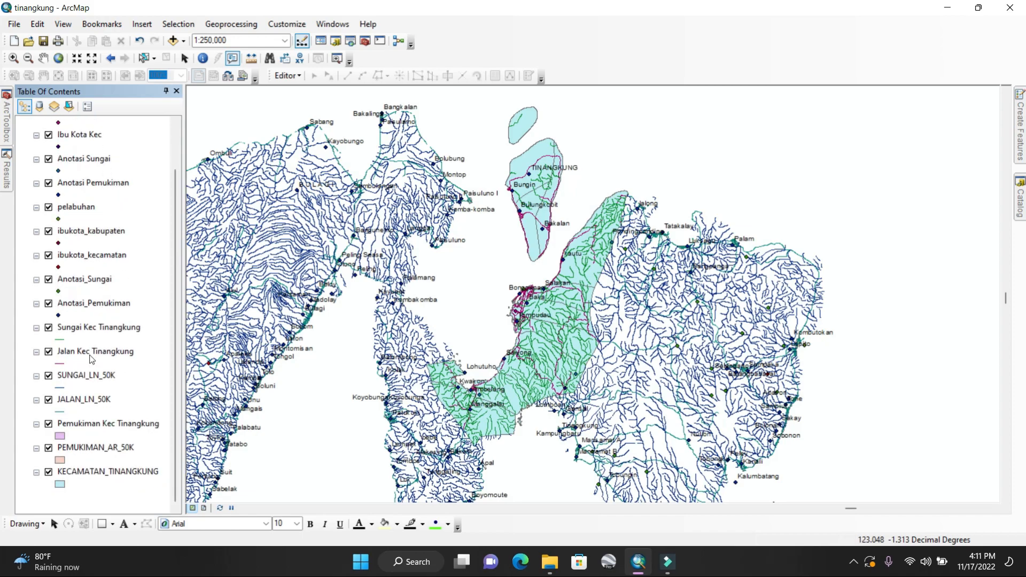
pyautogui.click(109, 404)
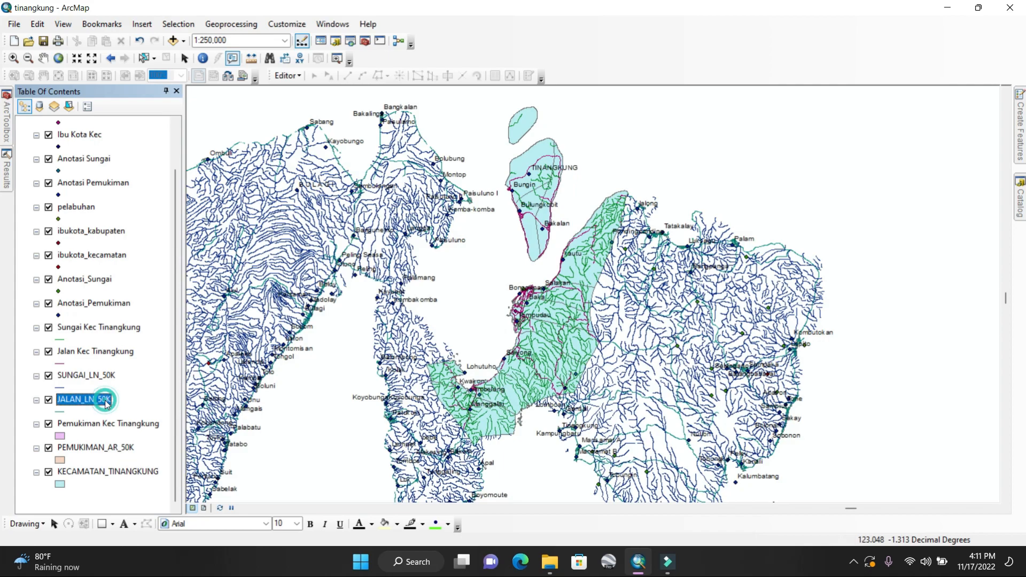
pyautogui.rightClick(95, 403)
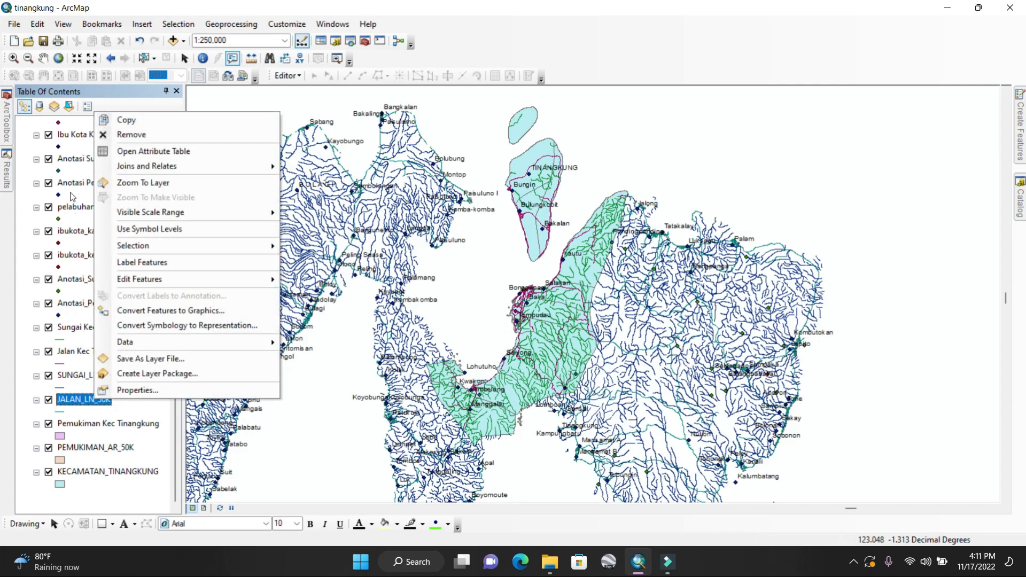
pyautogui.click(19, 198)
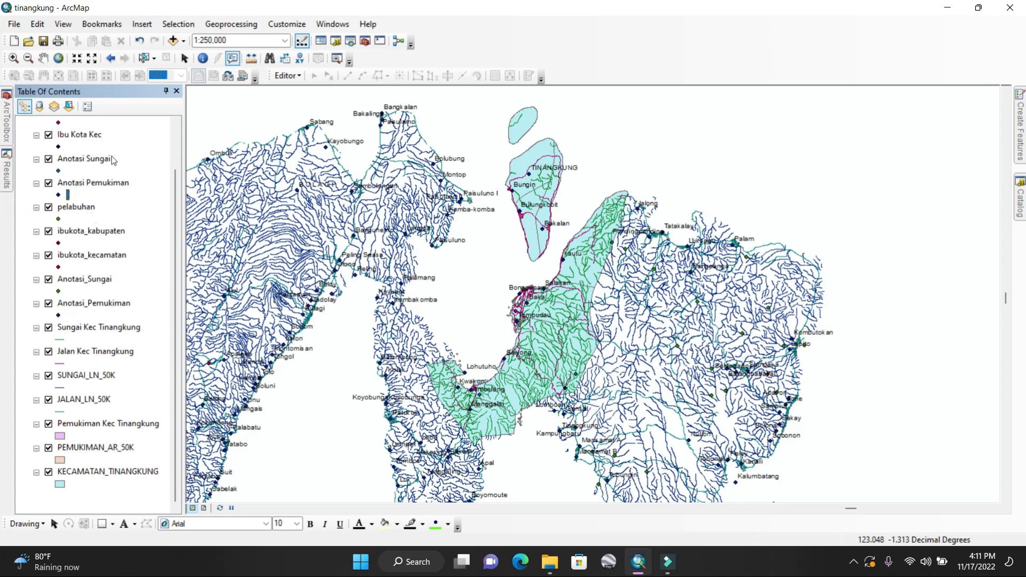
pyautogui.scroll(2, 166, 200)
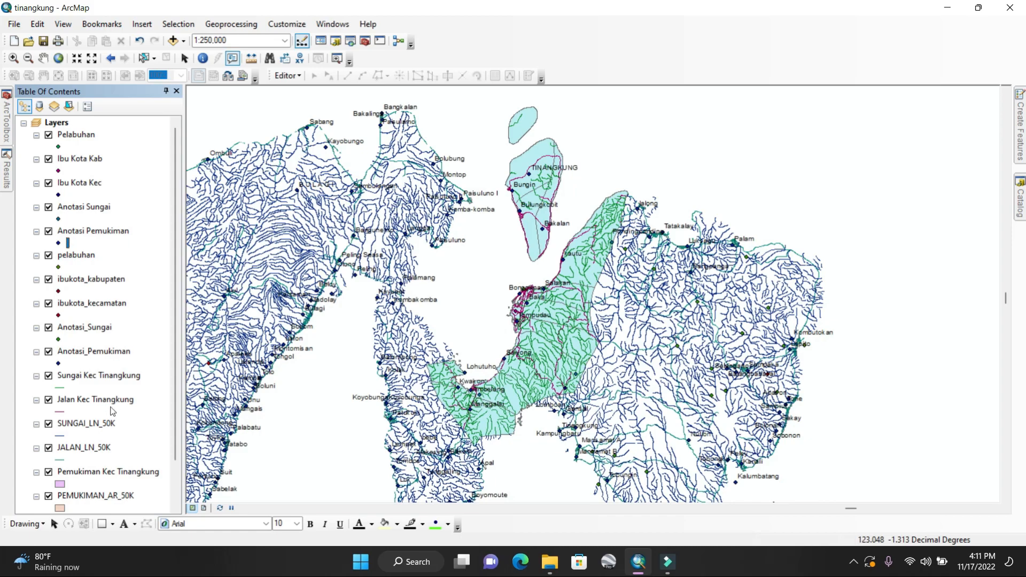
# Remove the unclipped JALAN_LN_50K and SUNGAI_LN_50K layers from the map
pyautogui.scroll(-2, 113, 406)
pyautogui.rightClick(79, 414)
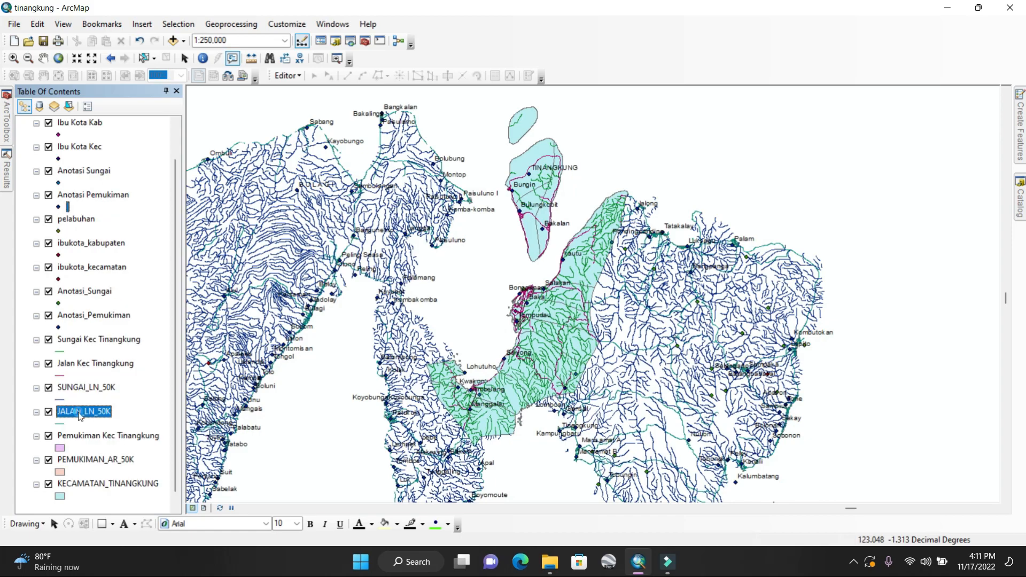
pyautogui.click(142, 150)
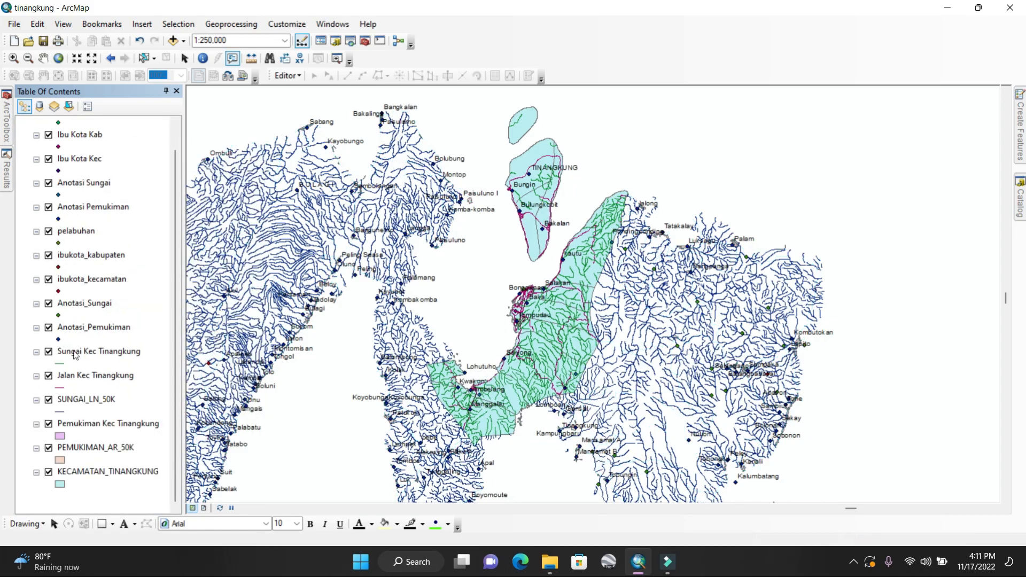
pyautogui.rightClick(82, 410)
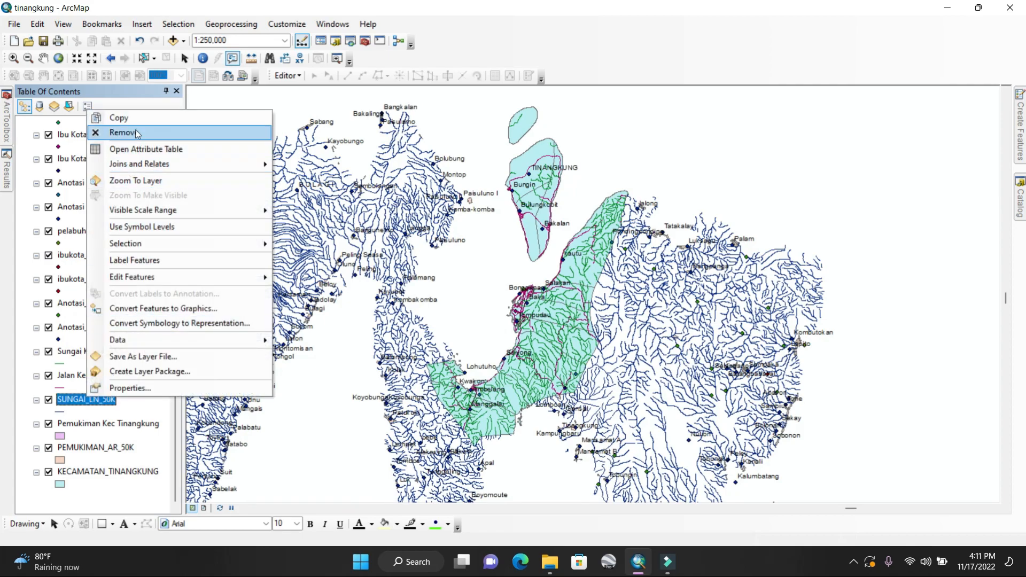
pyautogui.click(136, 130)
# Remove the unclipped layers pelabuhan, ibukota_kabupaten, ibukota_kecamatan, Anotasi_Sungai, Anotasi_Pemukiman and PEMUKIMAN_AR_50K from the map
pyautogui.rightClick(78, 377)
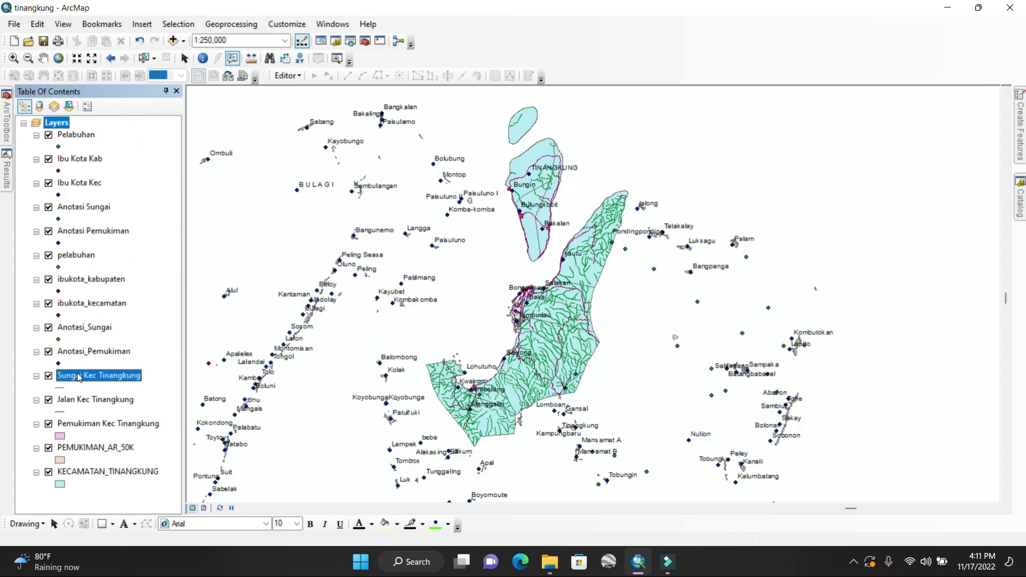
pyautogui.click(67, 388)
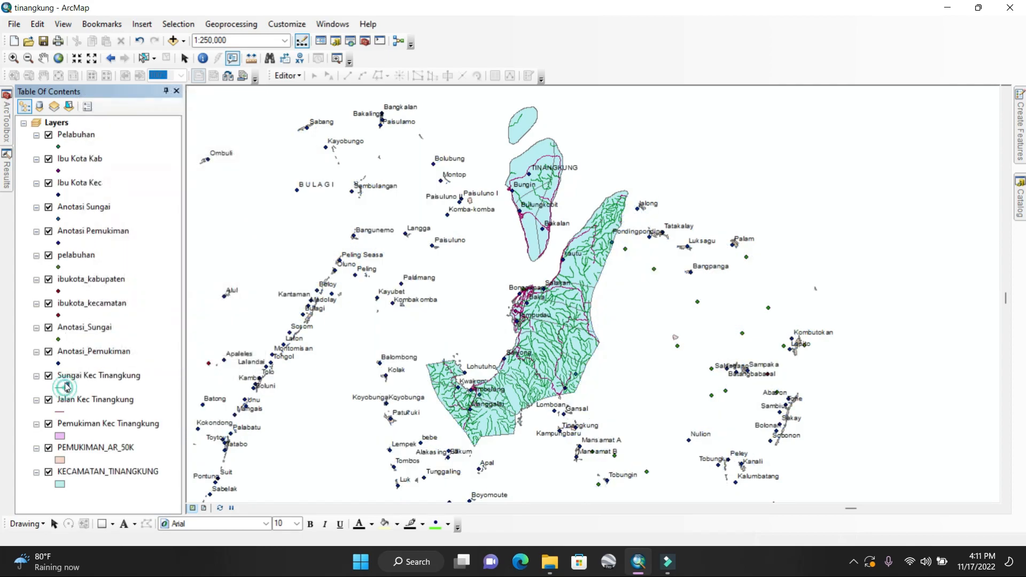
pyautogui.rightClick(82, 327)
pyautogui.click(164, 351)
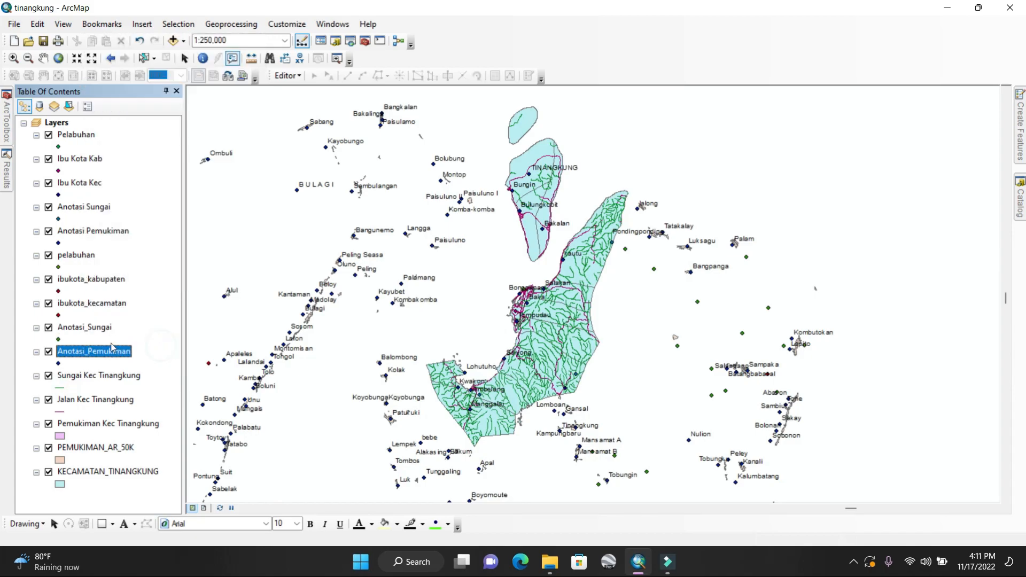
pyautogui.keyDown('shift'); pyautogui.click(88, 257); pyautogui.keyUp('shift')
pyautogui.rightClick(89, 260)
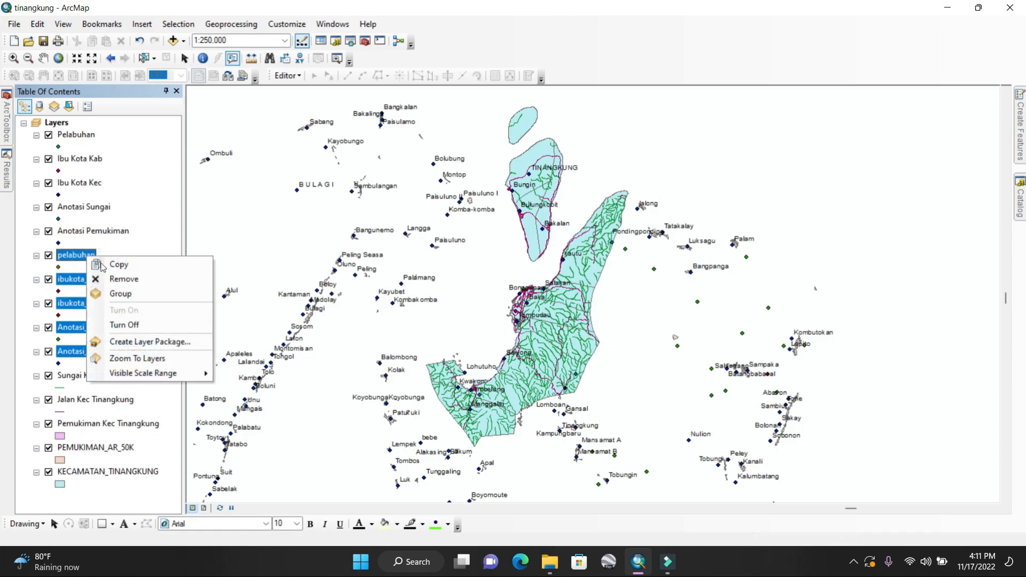
pyautogui.click(127, 278)
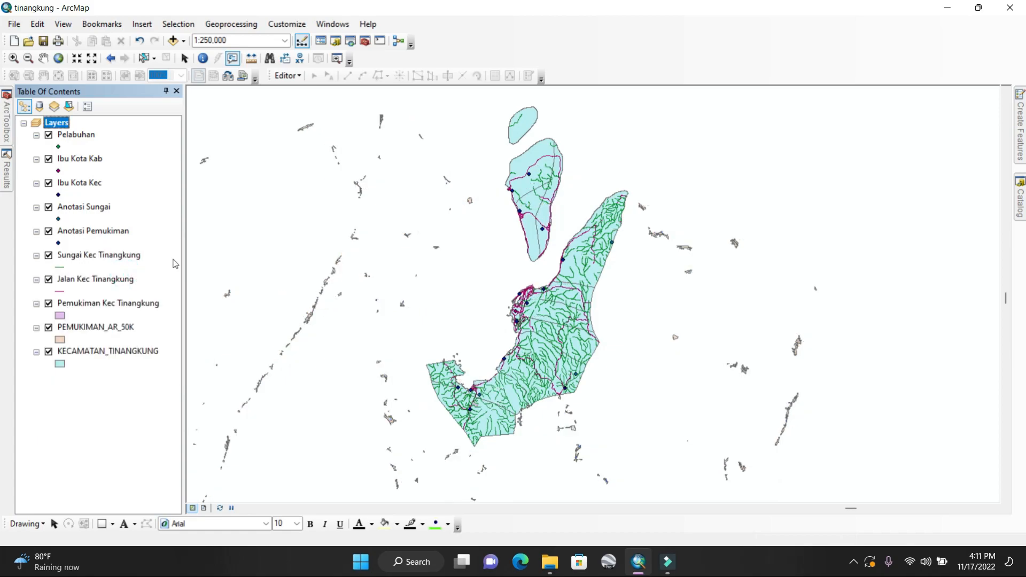
pyautogui.rightClick(93, 327)
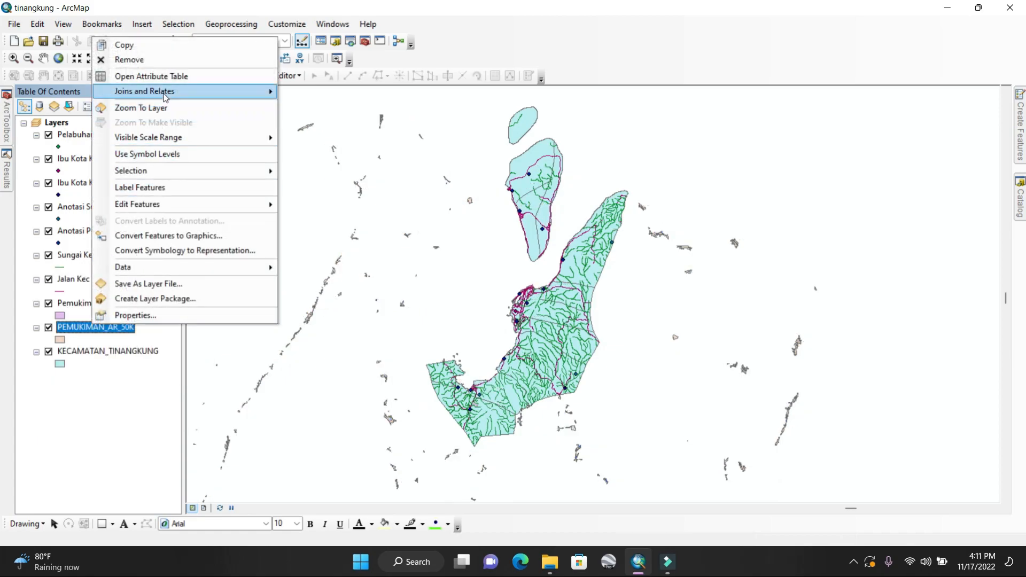
pyautogui.click(166, 63)
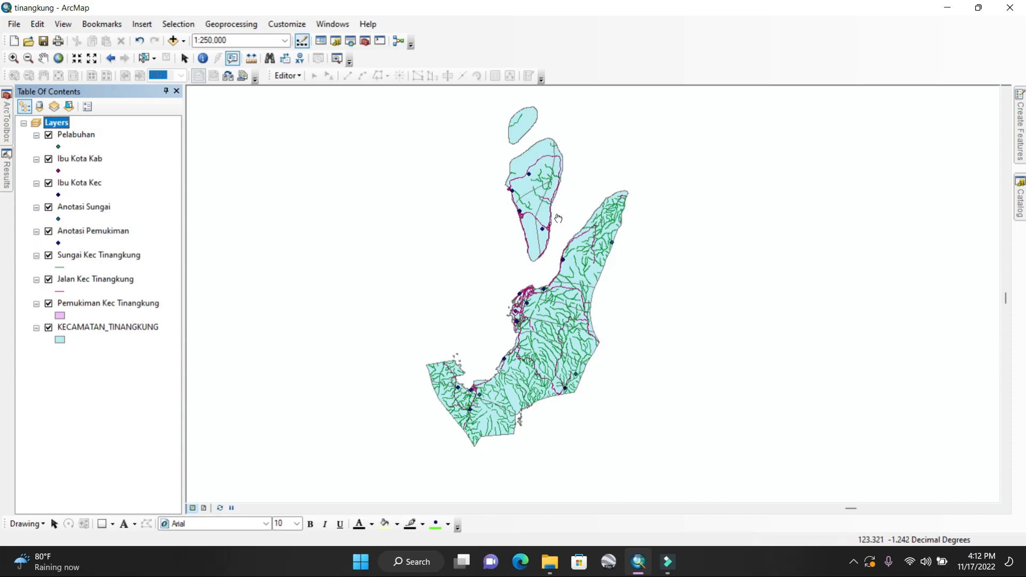
# Examine the fields in the attribute table of KECAMATAN_TINANGKUNG and close the table
pyautogui.rightClick(83, 331)
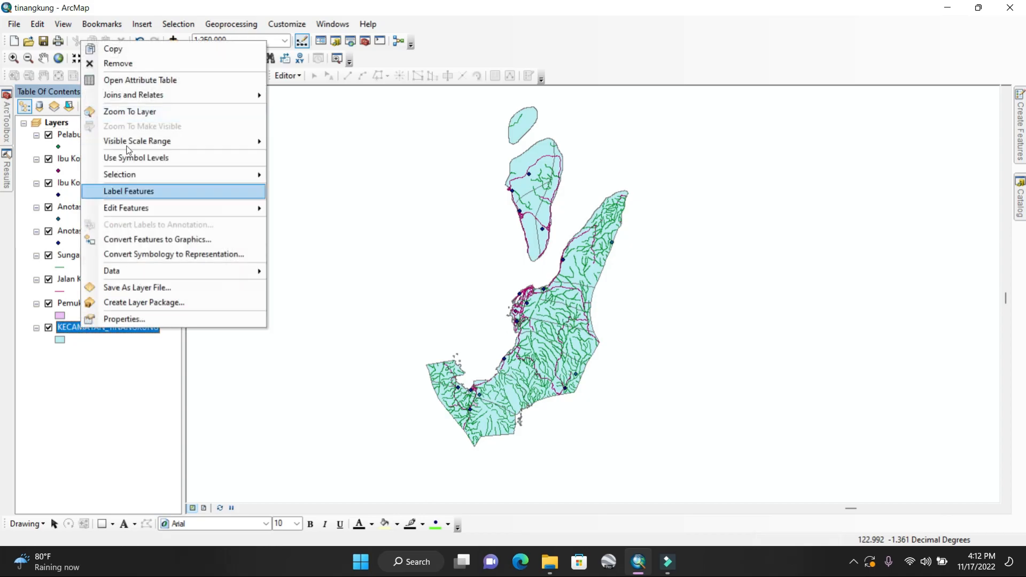
pyautogui.click(124, 77)
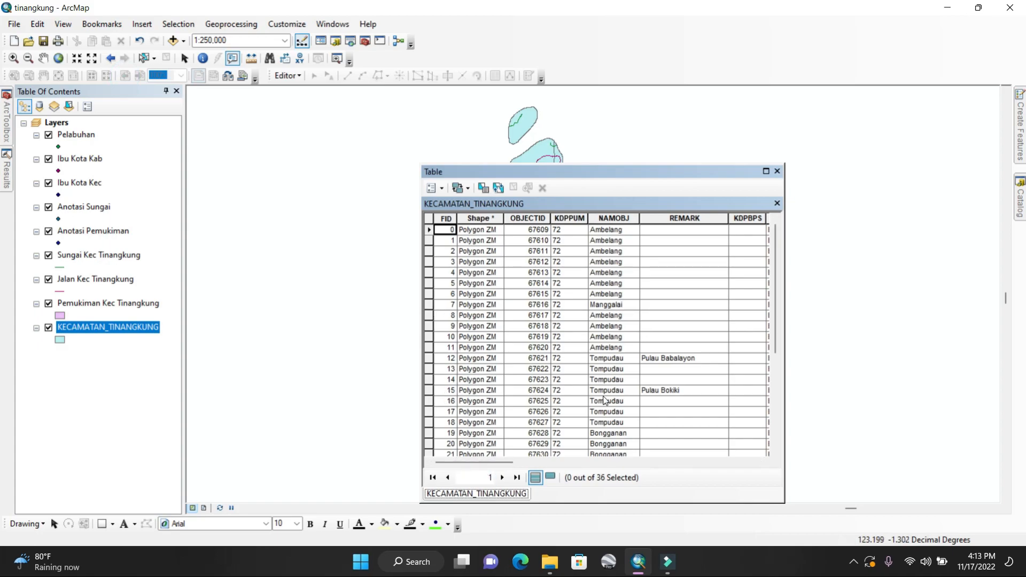
pyautogui.moveTo(491, 460)
pyautogui.mouseDown()
pyautogui.moveTo(518, 458)
pyautogui.moveTo(505, 458)
pyautogui.mouseUp()
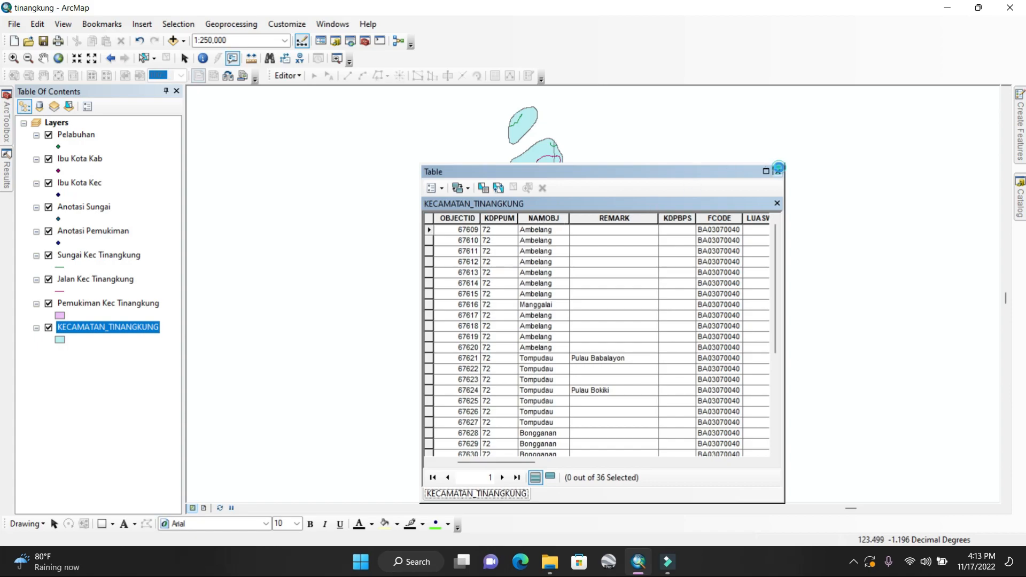
pyautogui.click(777, 171)
# Set the symbology of KECAMATAN_TINANGKUNG to unique-value categories based on the NAMOBJ field
pyautogui.rightClick(92, 327)
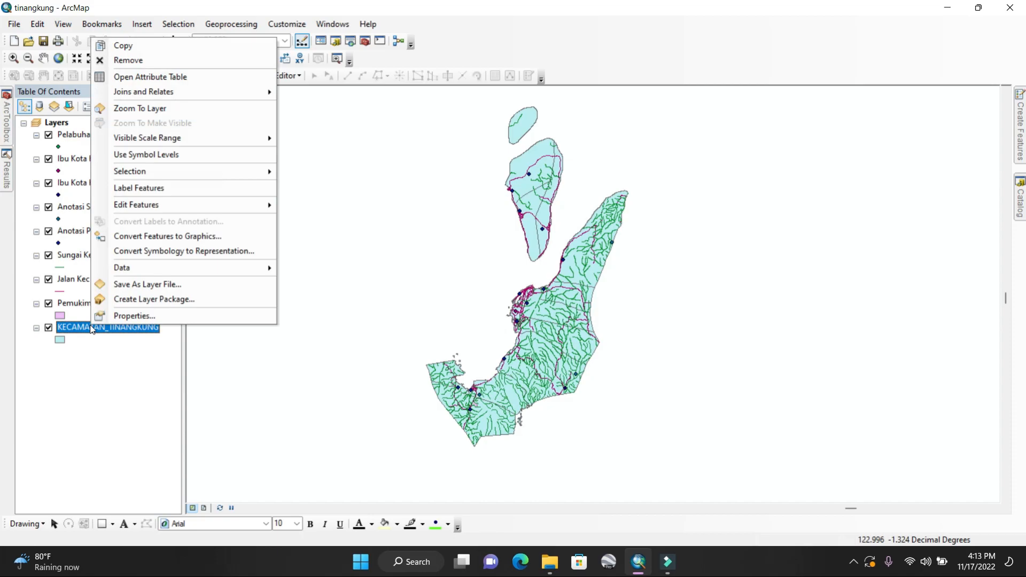
pyautogui.click(134, 317)
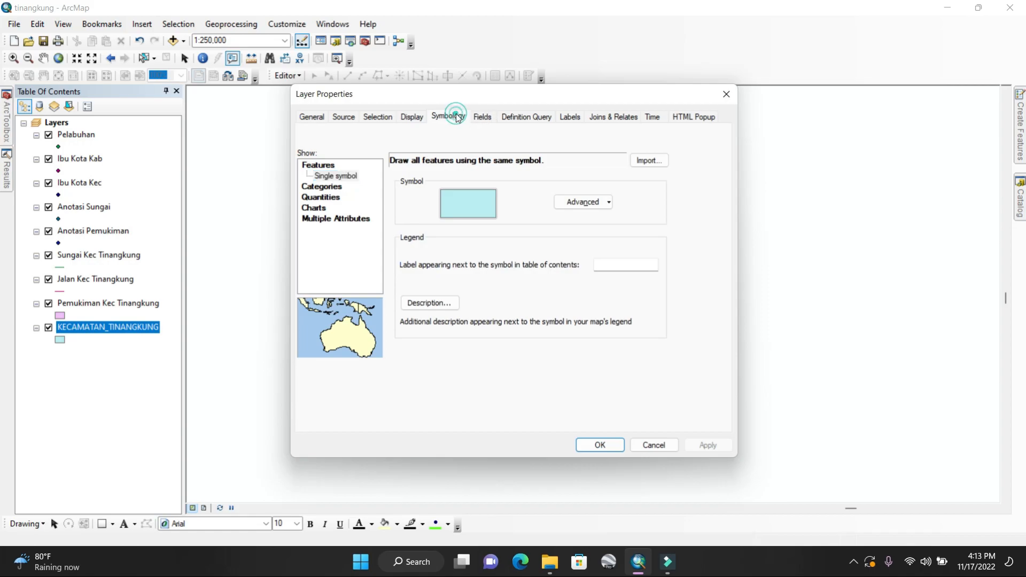
pyautogui.click(338, 187)
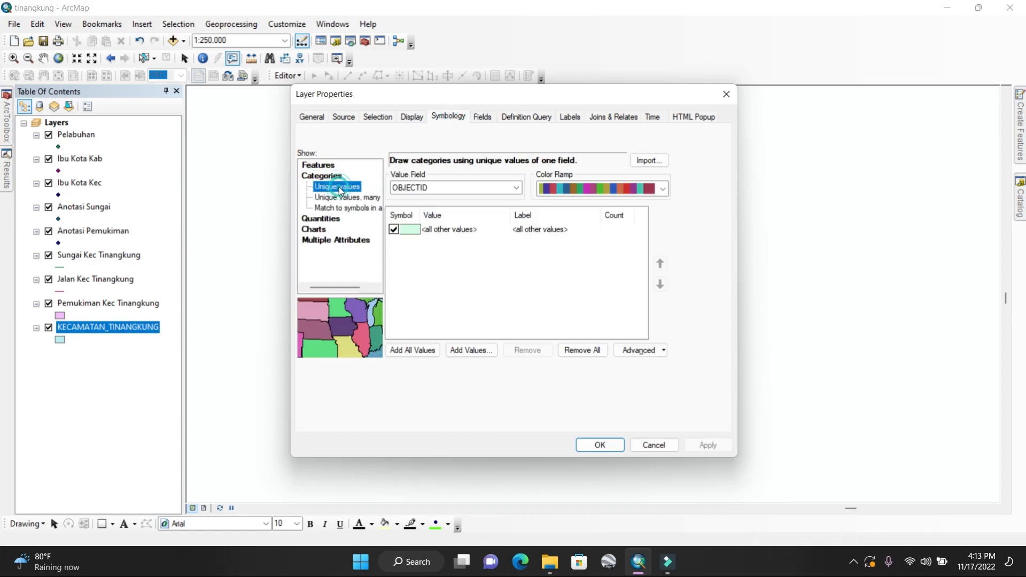
pyautogui.click(439, 187)
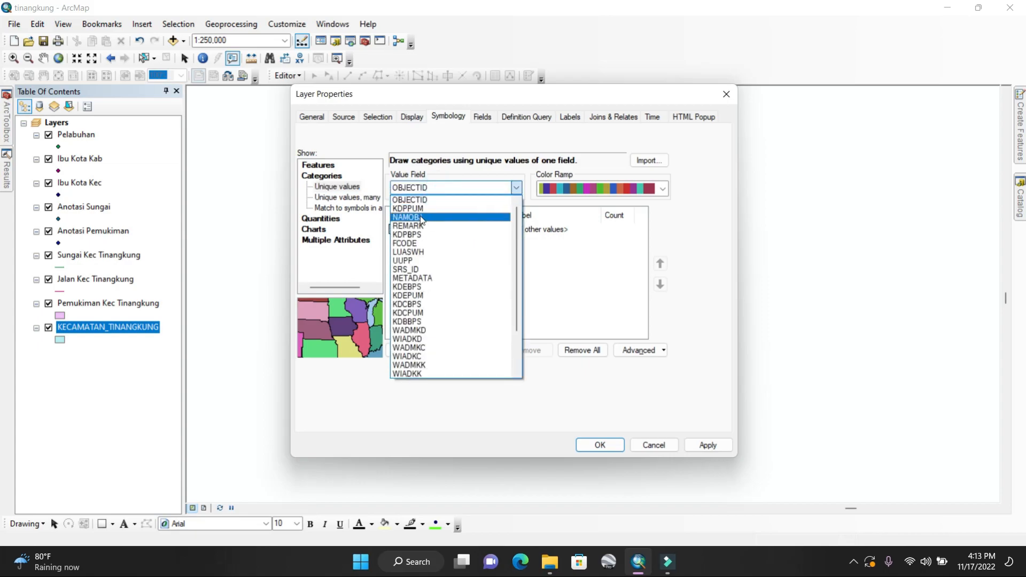
pyautogui.click(420, 217)
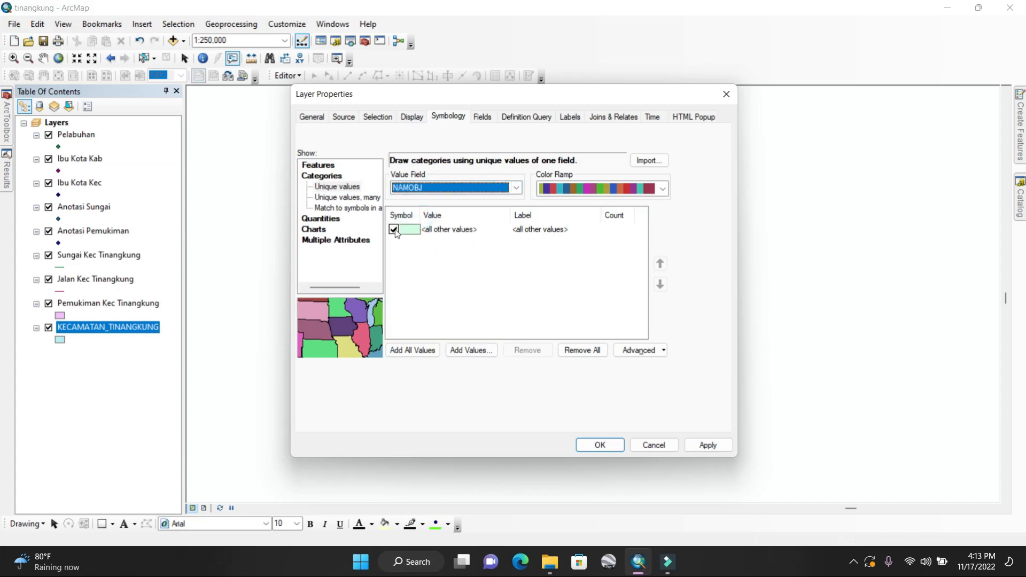
# Turn off the symbol for all other values and add all NAMOBJ values to the categories
pyautogui.click(394, 230)
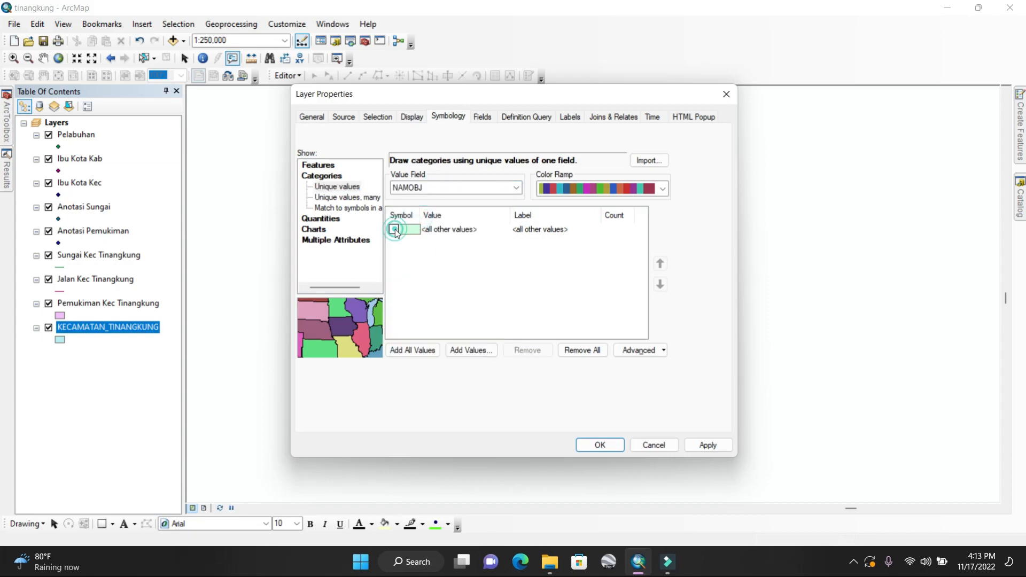
pyautogui.click(416, 351)
pyautogui.scroll(-1, 446, 295)
pyautogui.scroll(1, 446, 295)
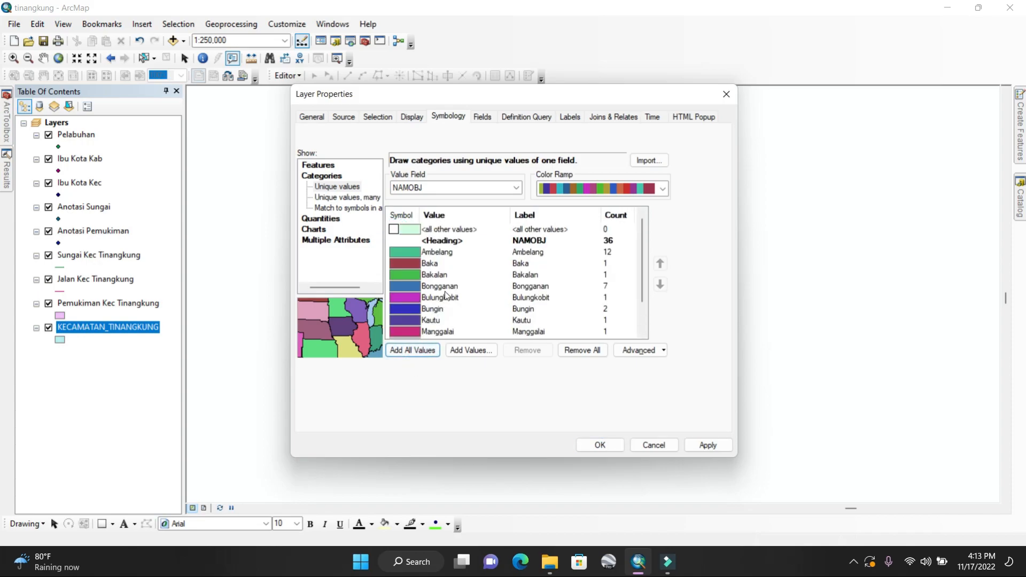
# Check the color ramp and the Ambelang symbol, and apply the NAMOBJ unique-value symbology to KECAMATAN_TINANGKUNG
pyautogui.click(581, 187)
pyautogui.click(412, 245)
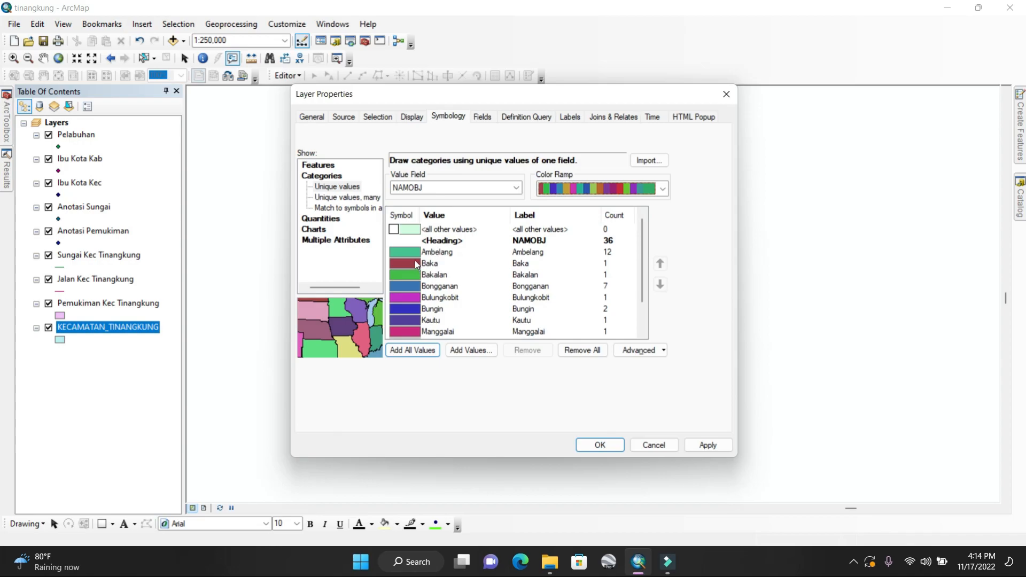
pyautogui.doubleClick(411, 252)
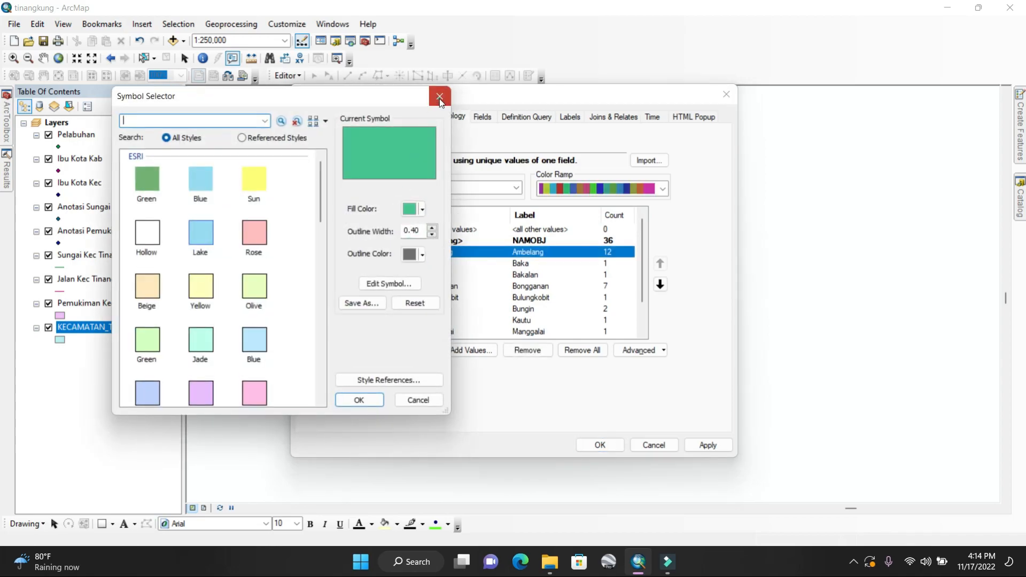
pyautogui.click(441, 99)
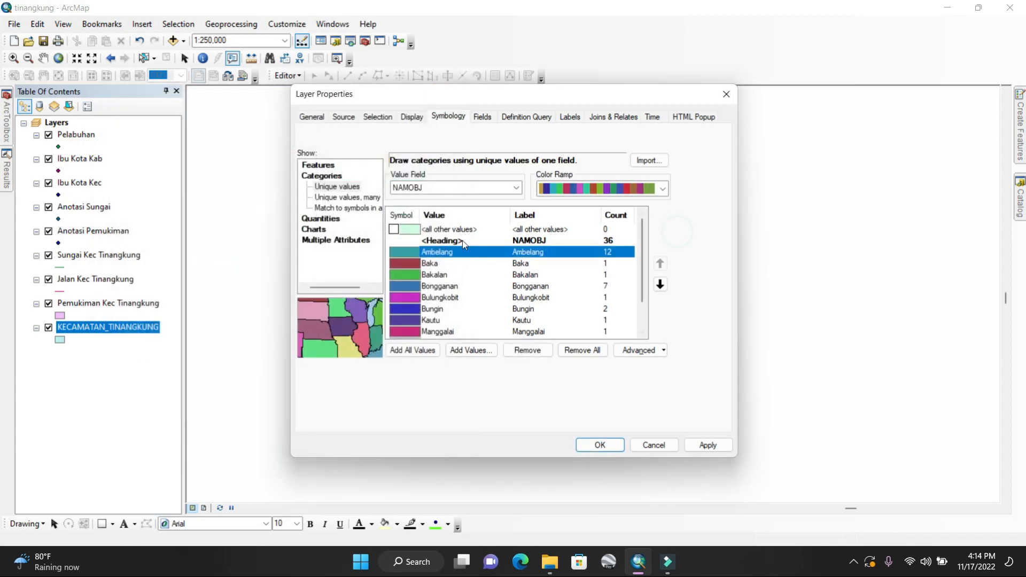
pyautogui.click(601, 446)
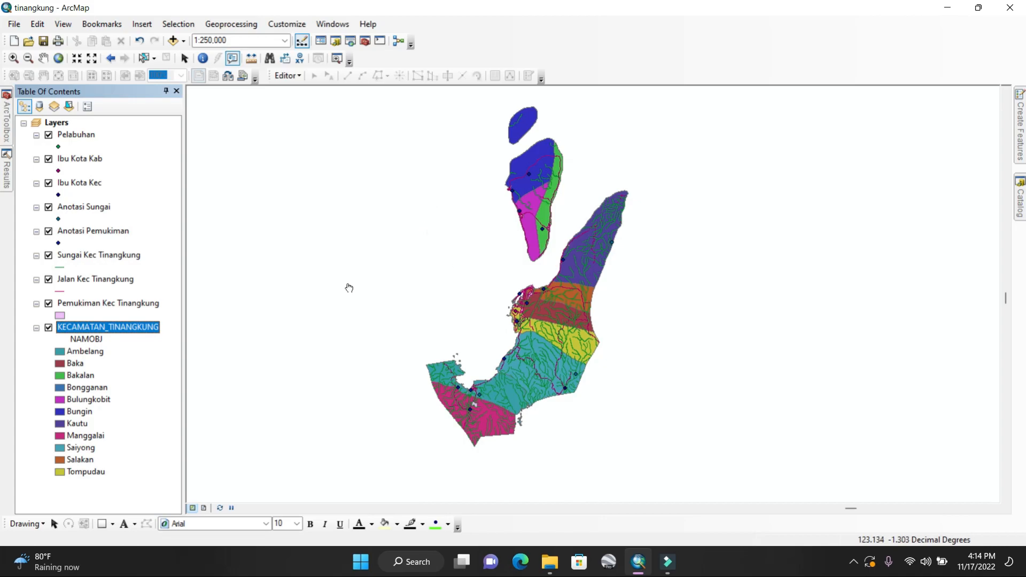
# Set the fill color of the Pemukiman Kec Tinangkung layer to orange
pyautogui.click(59, 315)
pyautogui.click(416, 207)
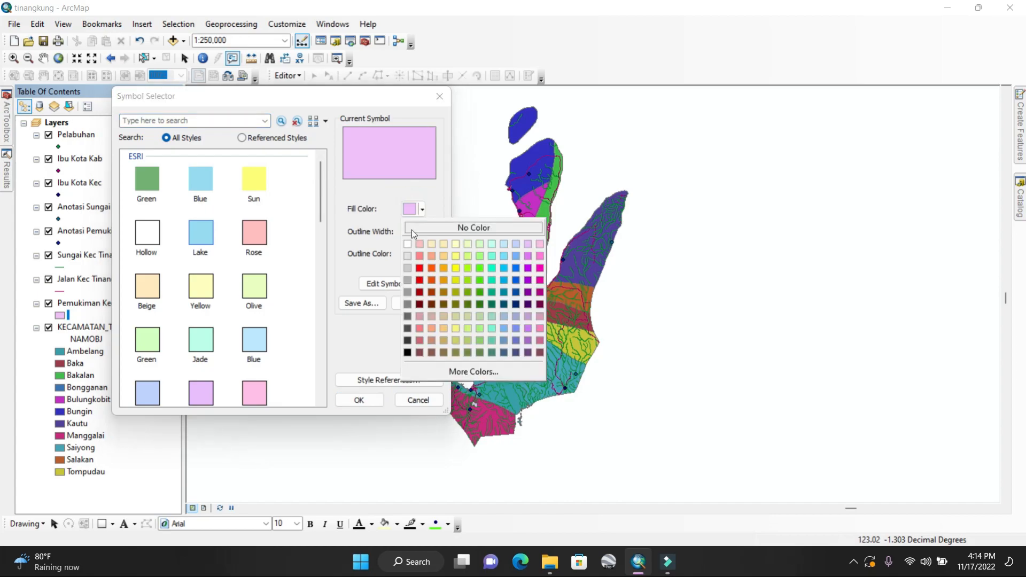
pyautogui.click(443, 268)
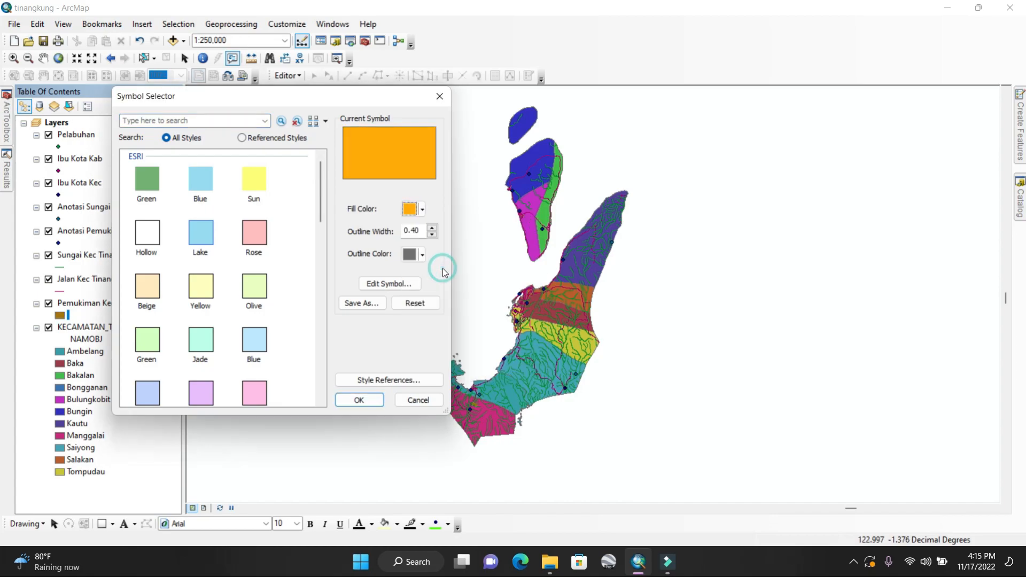
pyautogui.click(359, 400)
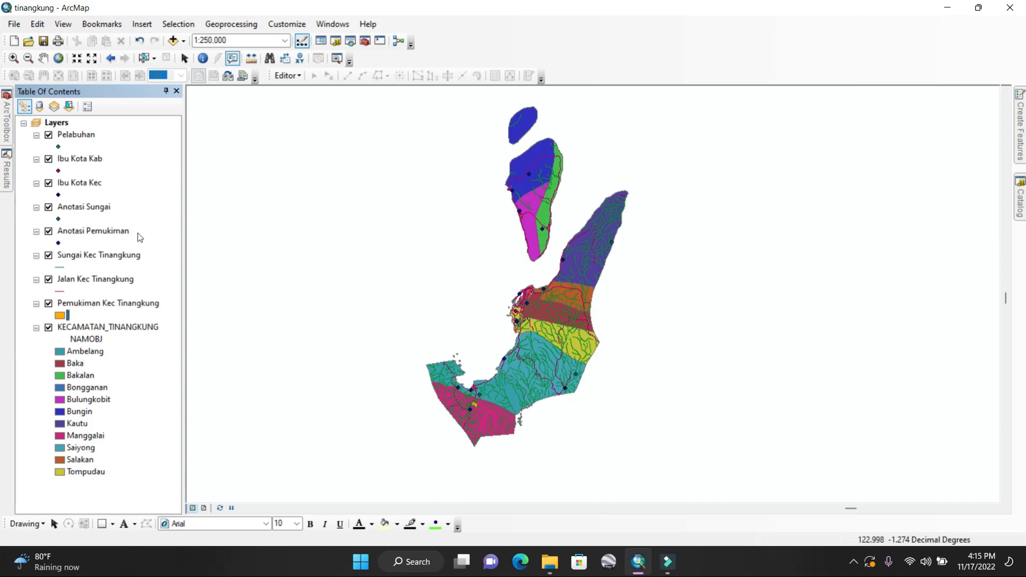
# Set the line color of the Jalan Kec Tinangkung road layer to red
pyautogui.click(61, 292)
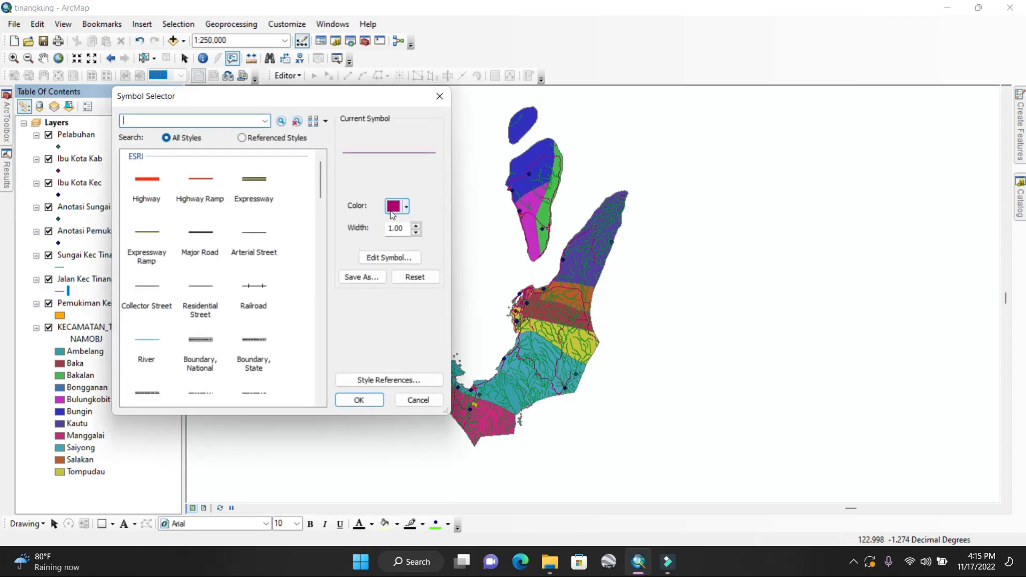
pyautogui.click(394, 213)
pyautogui.click(402, 266)
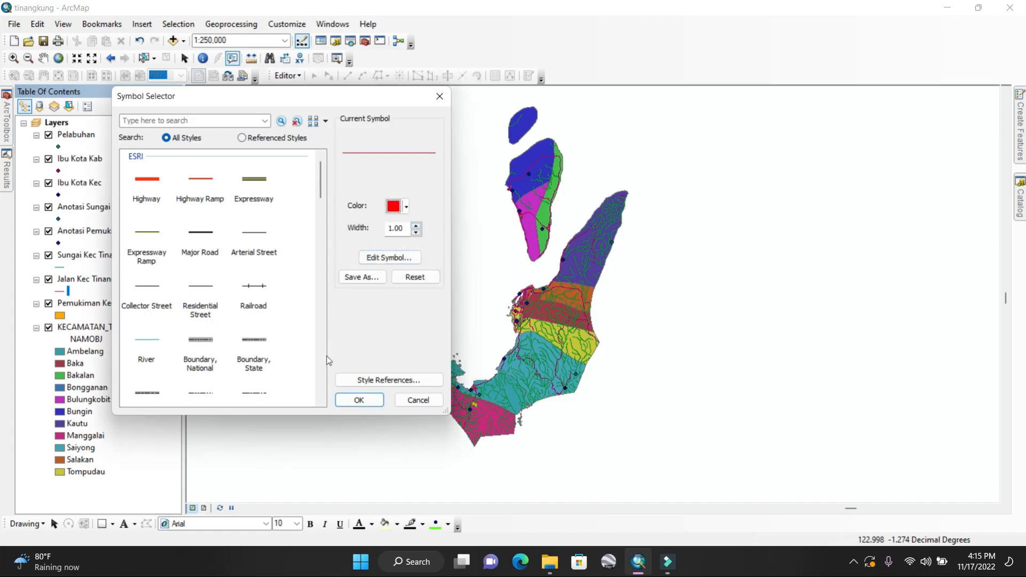
pyautogui.click(358, 398)
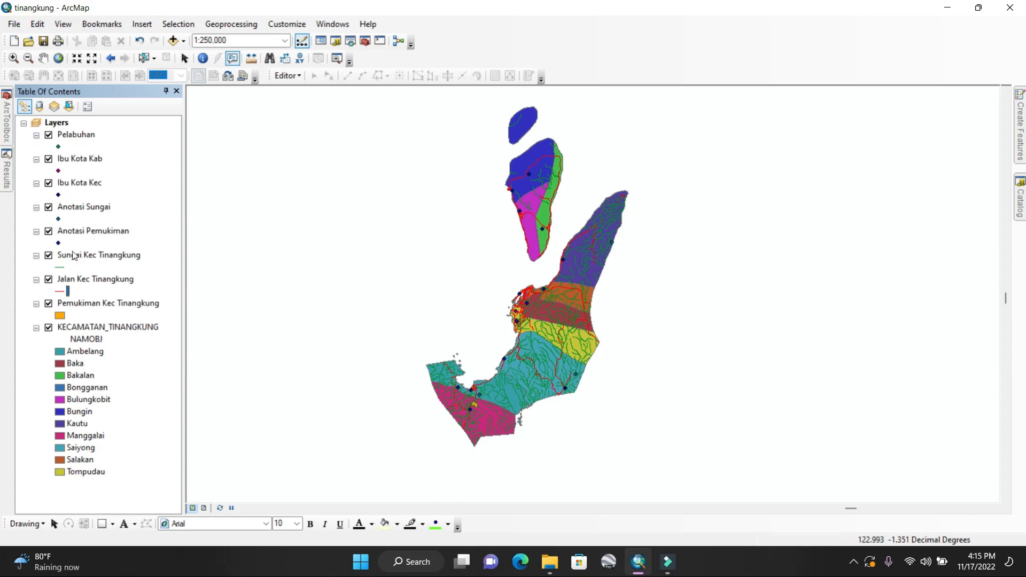
# Set the line color of the Sungai Kec Tinangkung river layer to bright light blue
pyautogui.click(60, 266)
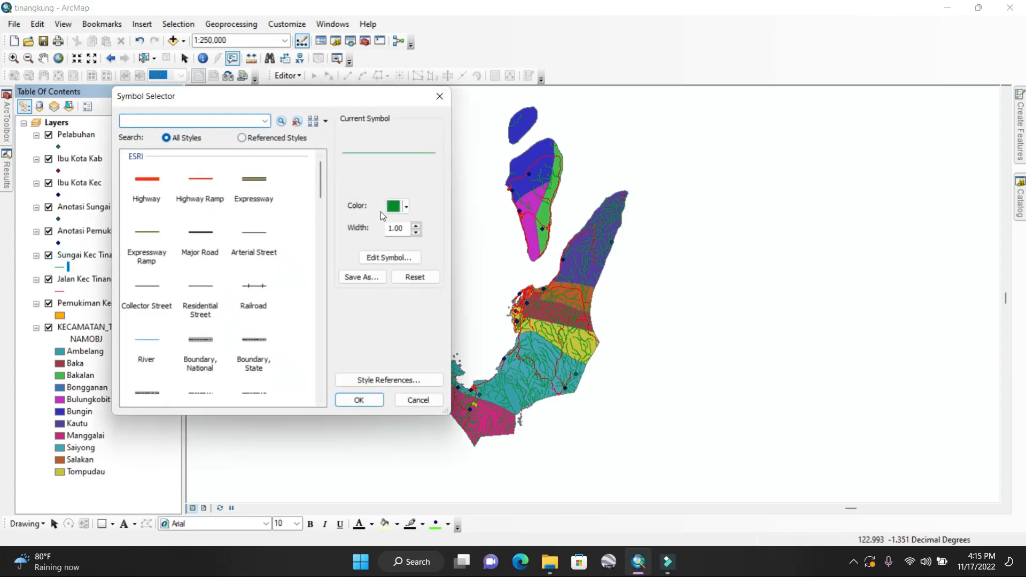
pyautogui.click(393, 207)
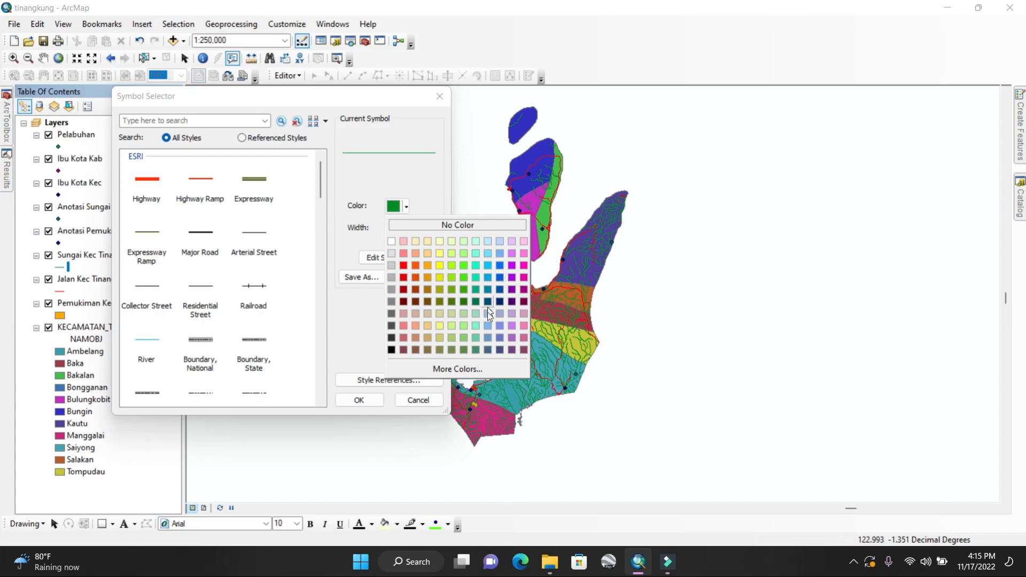
pyautogui.click(484, 267)
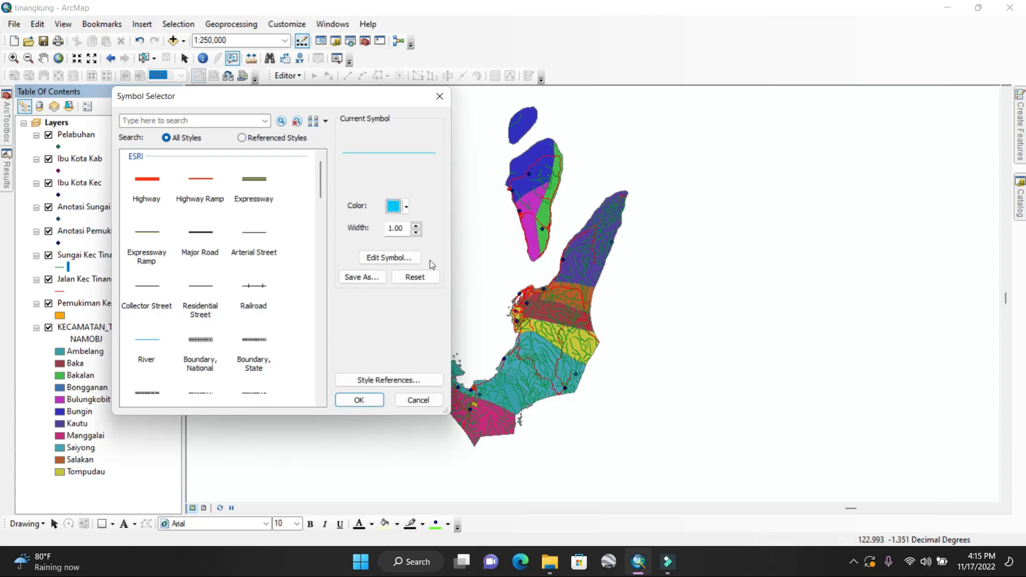
pyautogui.click(366, 400)
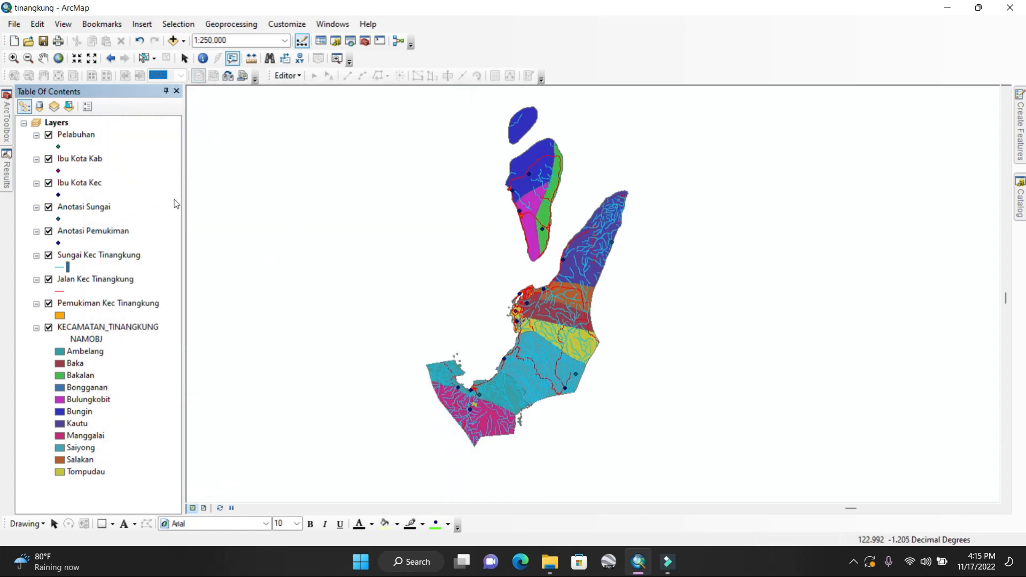
# Symbolize the Anotasi Pemukiman points with the Circle 2 marker in white at size 6
pyautogui.click(59, 244)
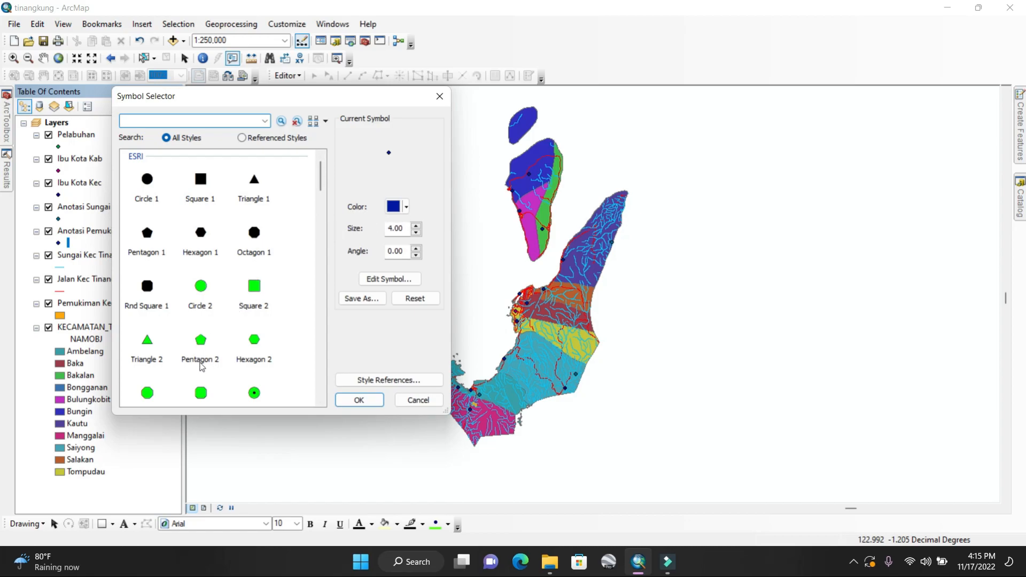
pyautogui.click(202, 287)
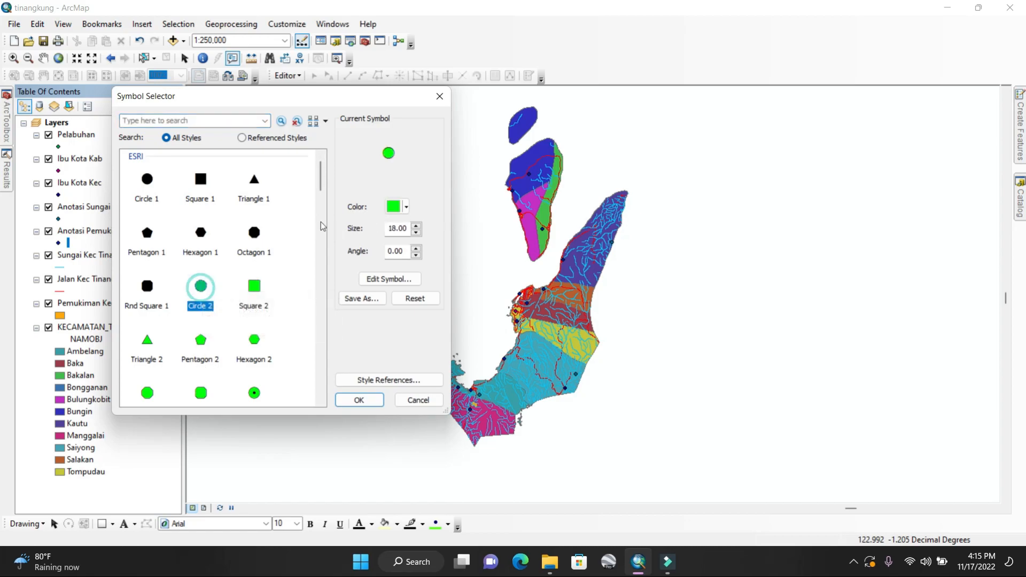
pyautogui.click(407, 207)
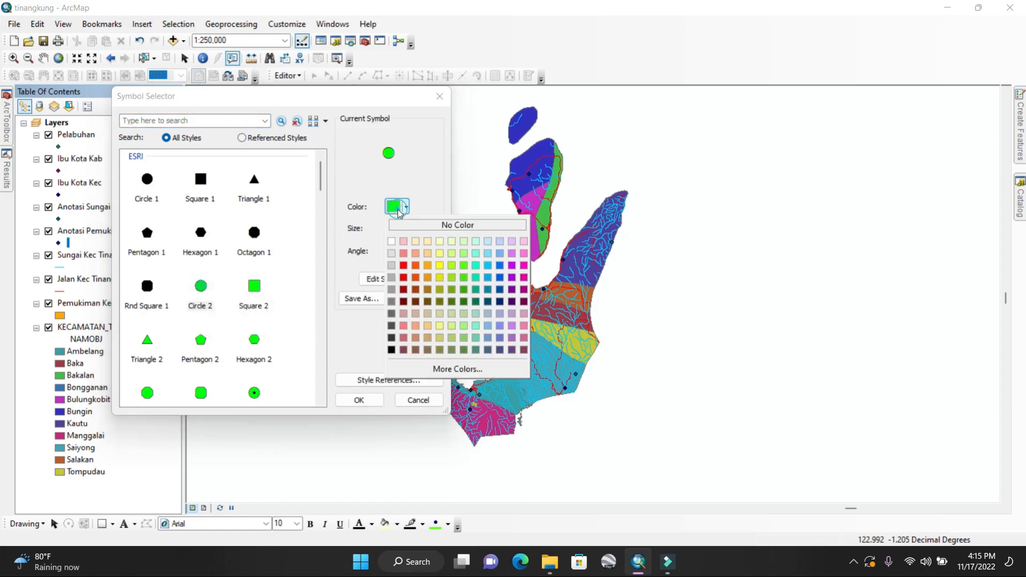
pyautogui.click(392, 241)
pyautogui.doubleClick(409, 229)
pyautogui.write('6')
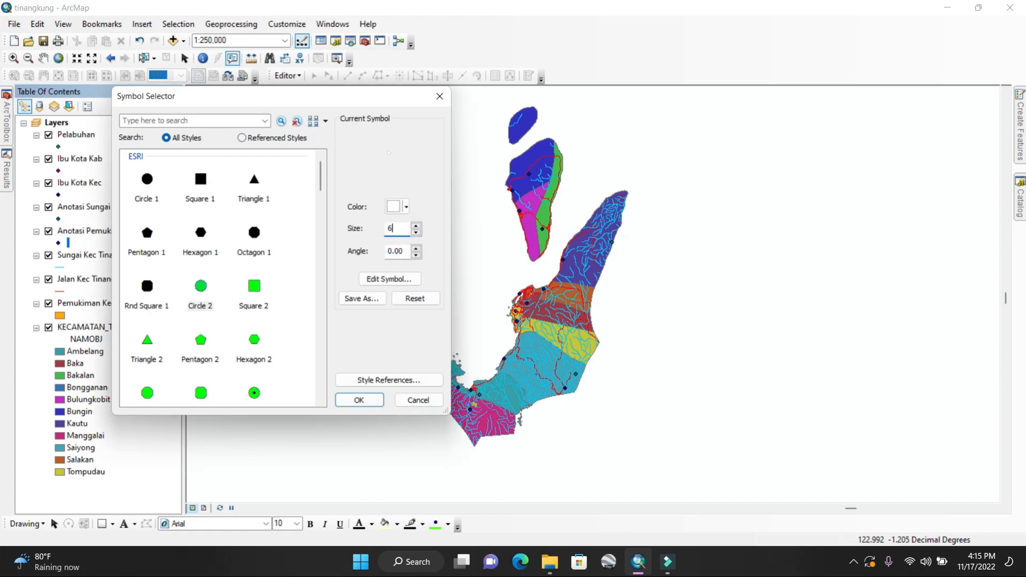
pyautogui.click(352, 400)
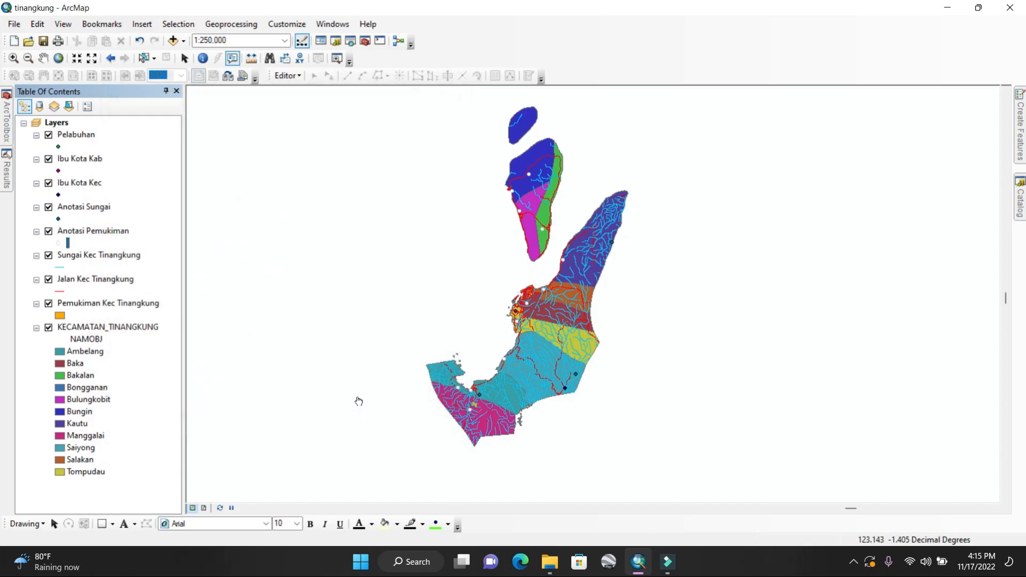
# Check the attribute fields of Anotasi Pemukiman and label its features in bold using the TEXT field
pyautogui.rightClick(79, 232)
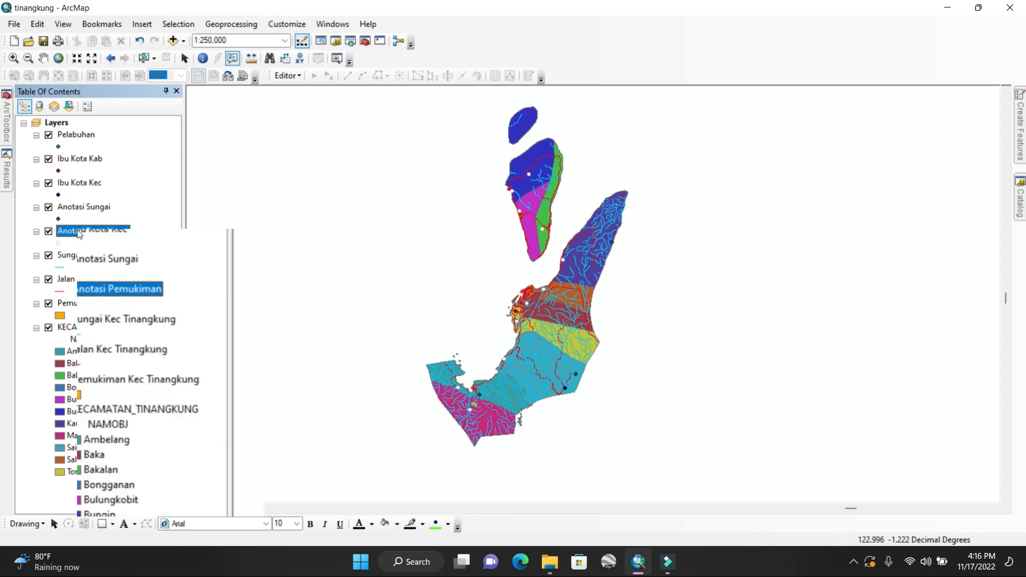
pyautogui.click(134, 267)
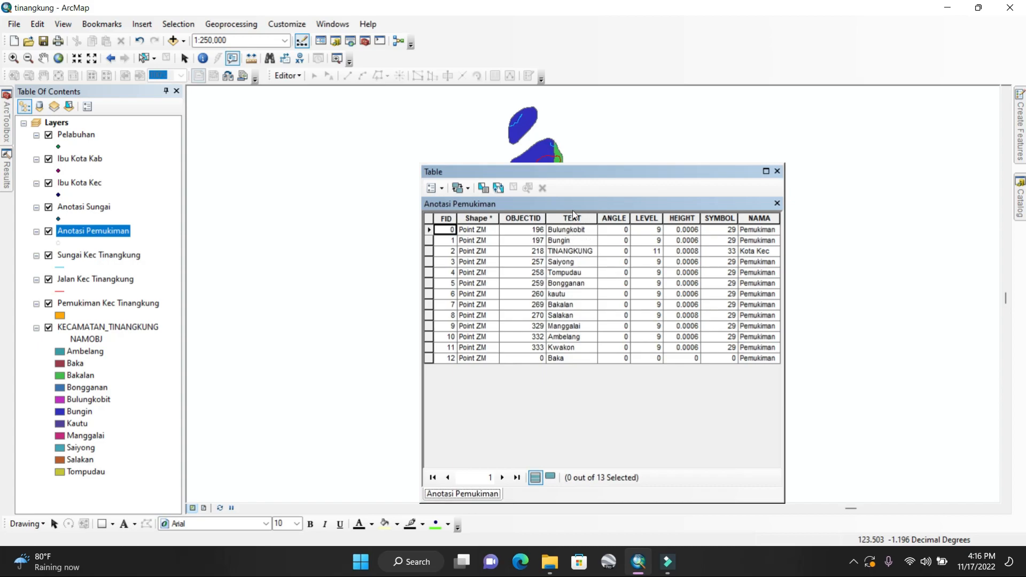
pyautogui.click(777, 171)
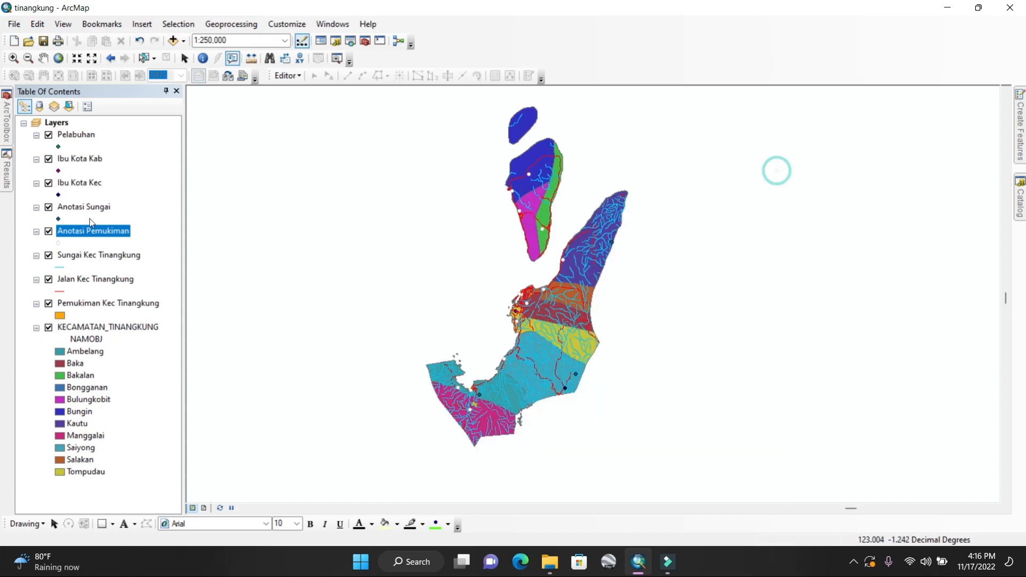
pyautogui.rightClick(79, 235)
pyautogui.click(151, 511)
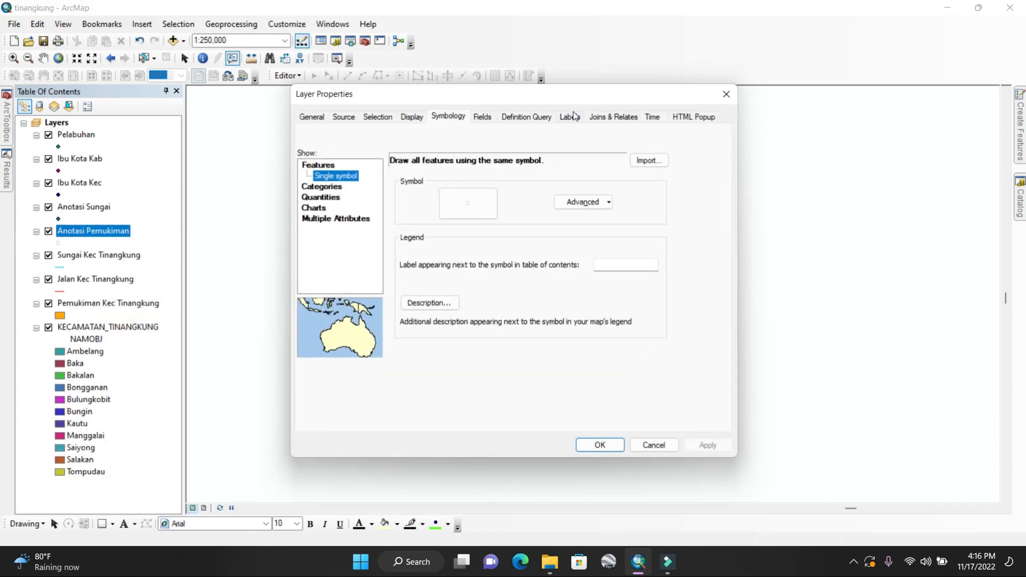
pyautogui.click(566, 118)
pyautogui.click(309, 135)
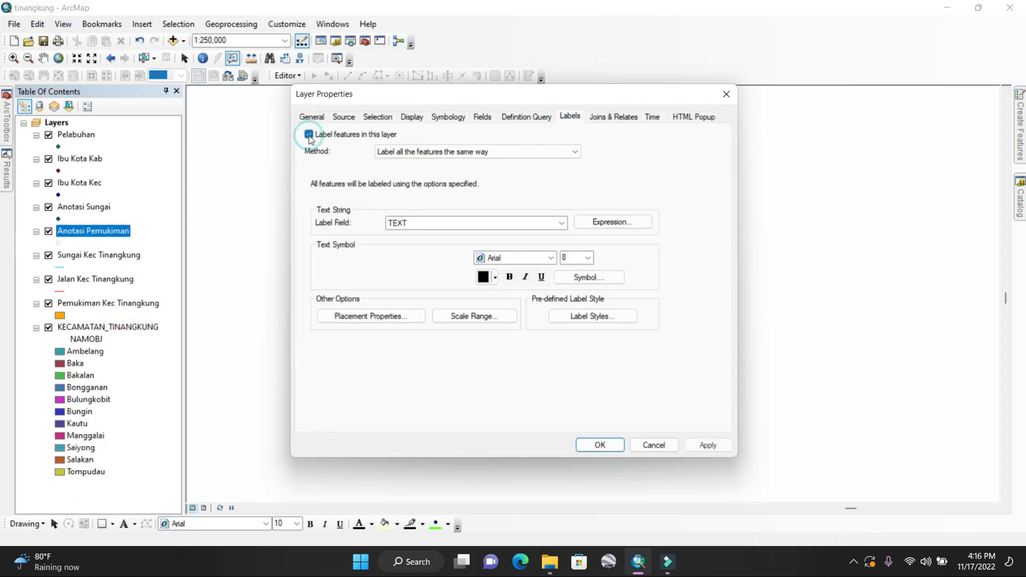
pyautogui.click(414, 221)
pyautogui.click(415, 247)
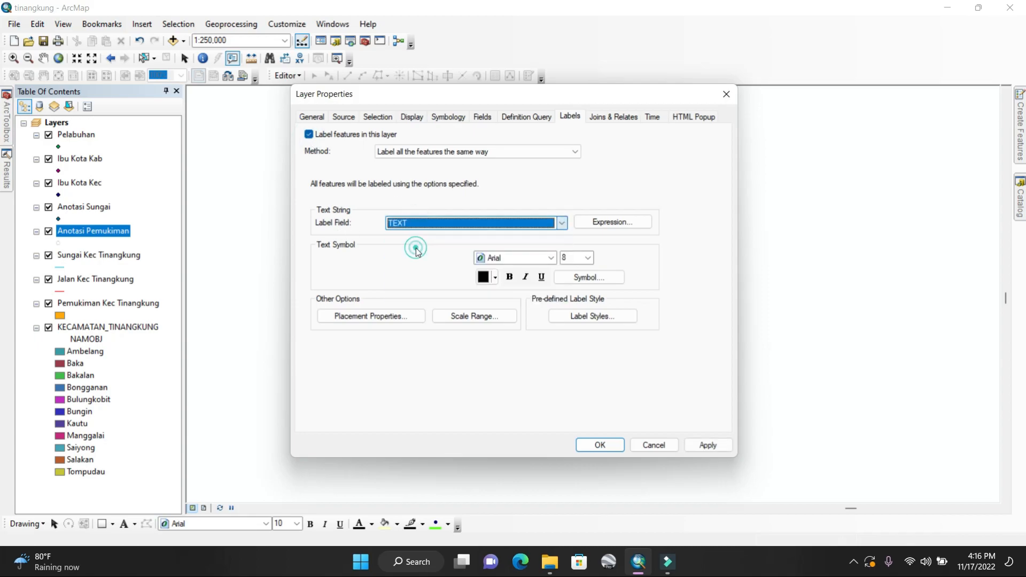
pyautogui.click(510, 282)
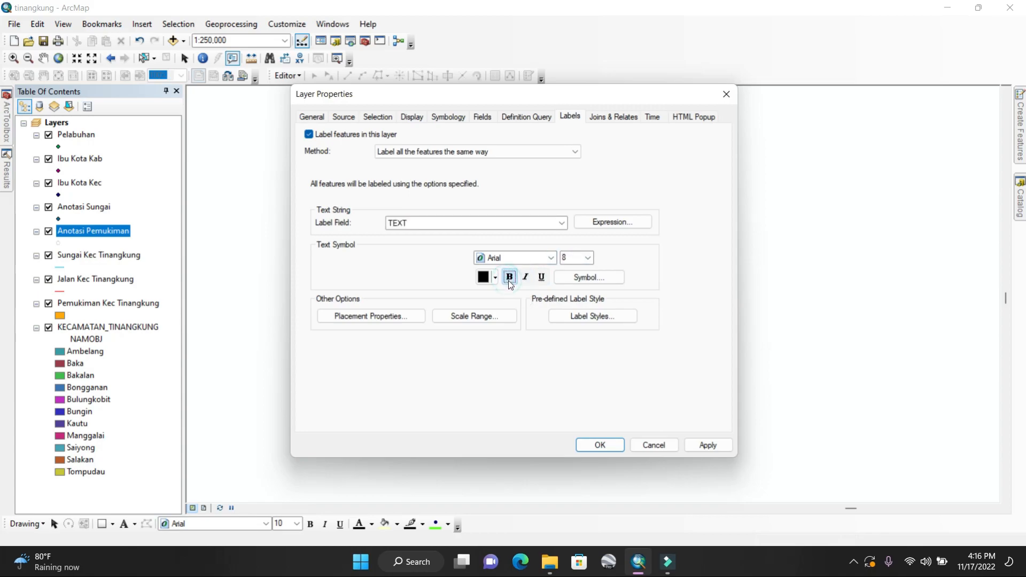
pyautogui.click(600, 445)
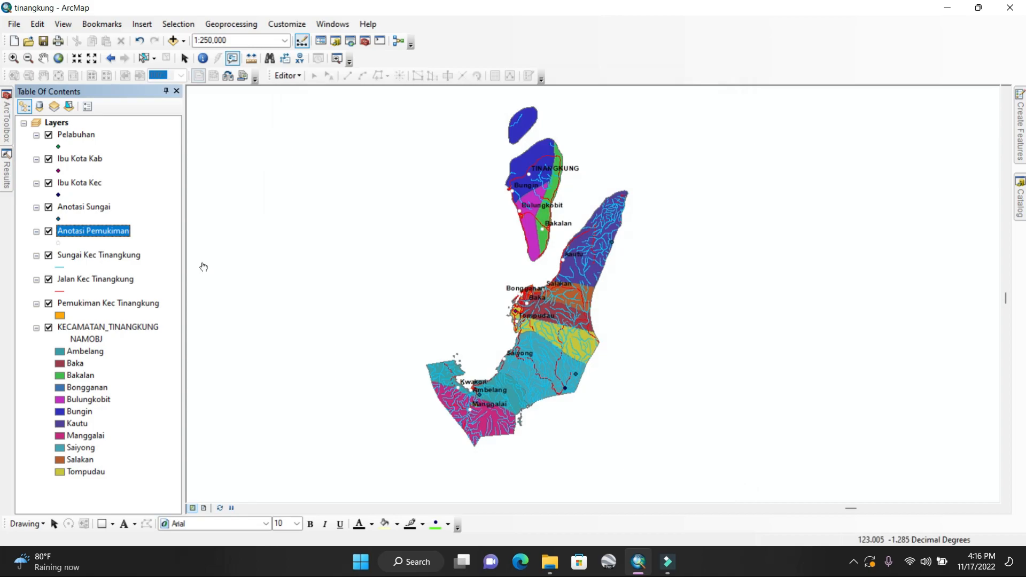
# Set the marker color of the Anotasi Sungai points to dark blue
pyautogui.click(58, 219)
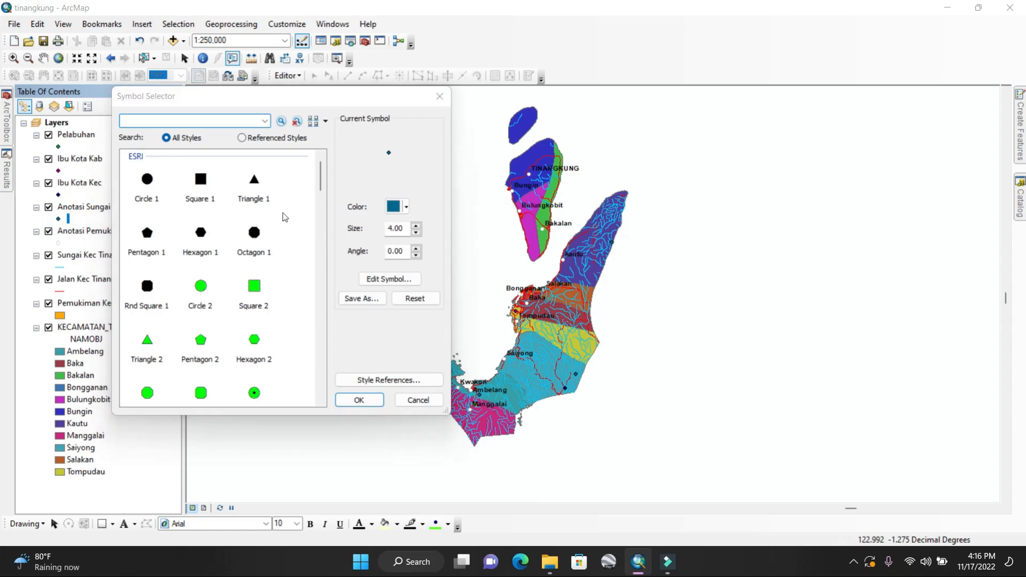
pyautogui.click(385, 207)
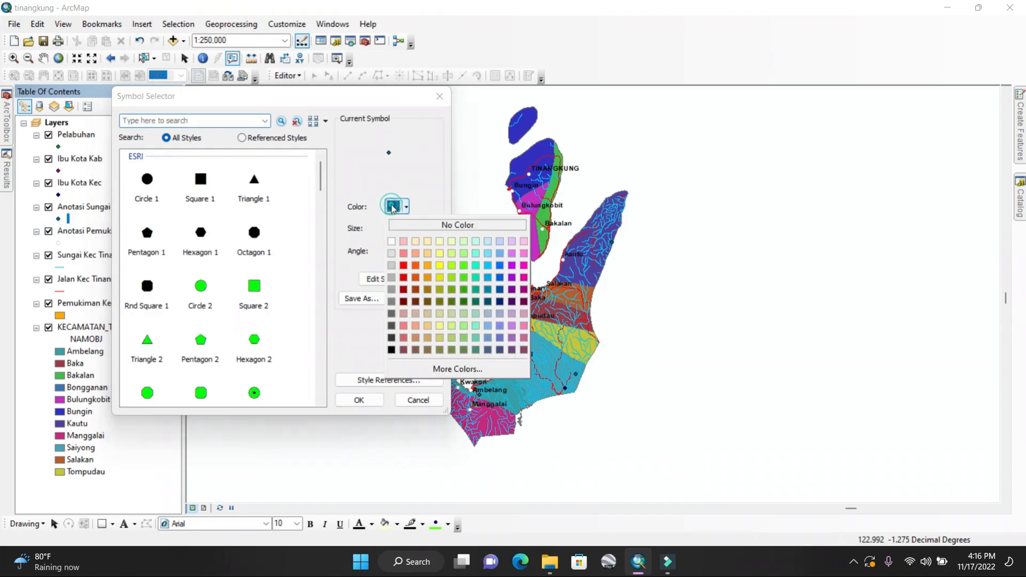
pyautogui.click(503, 293)
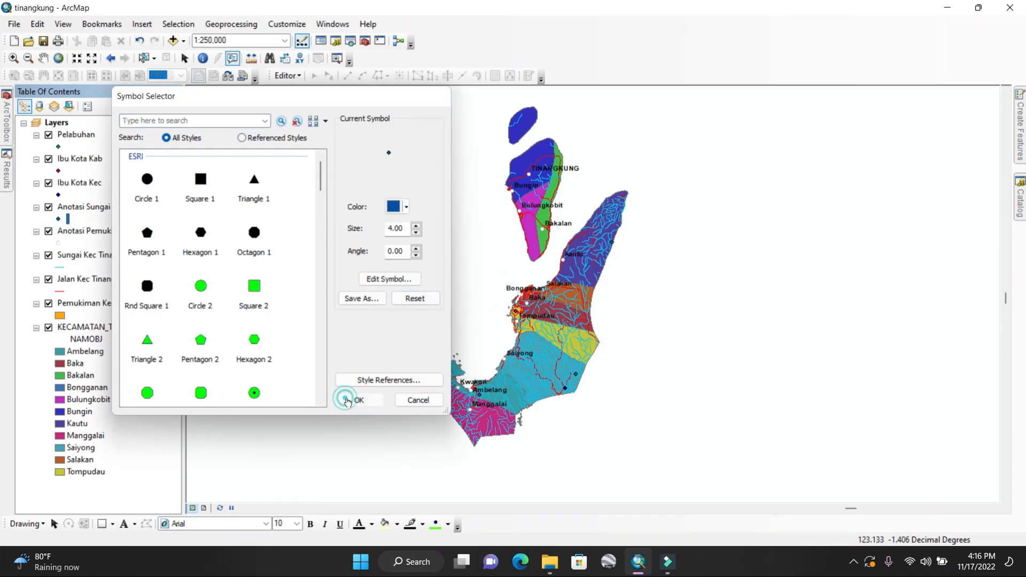
pyautogui.click(348, 400)
# Turn on labels for the Anotasi Sungai features using the TEXT field in bold
pyautogui.click(98, 213)
pyautogui.rightClick(98, 214)
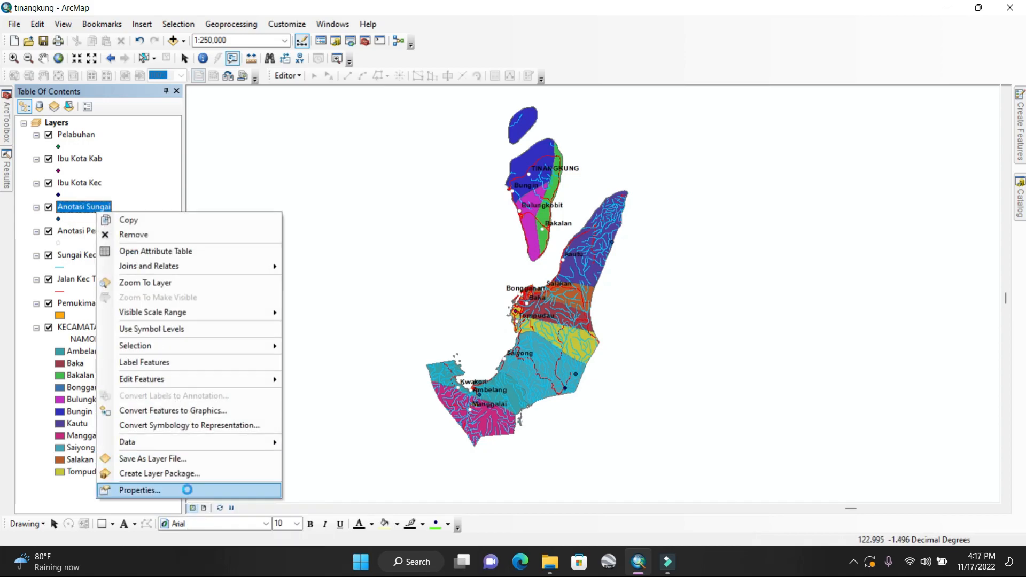
pyautogui.click(160, 492)
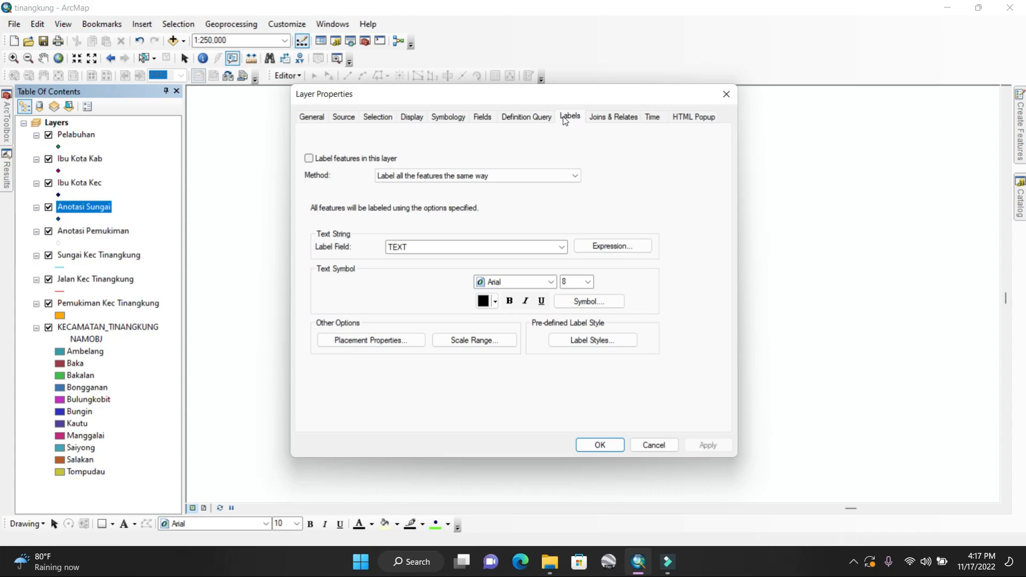
pyautogui.click(309, 159)
pyautogui.click(411, 246)
pyautogui.click(416, 277)
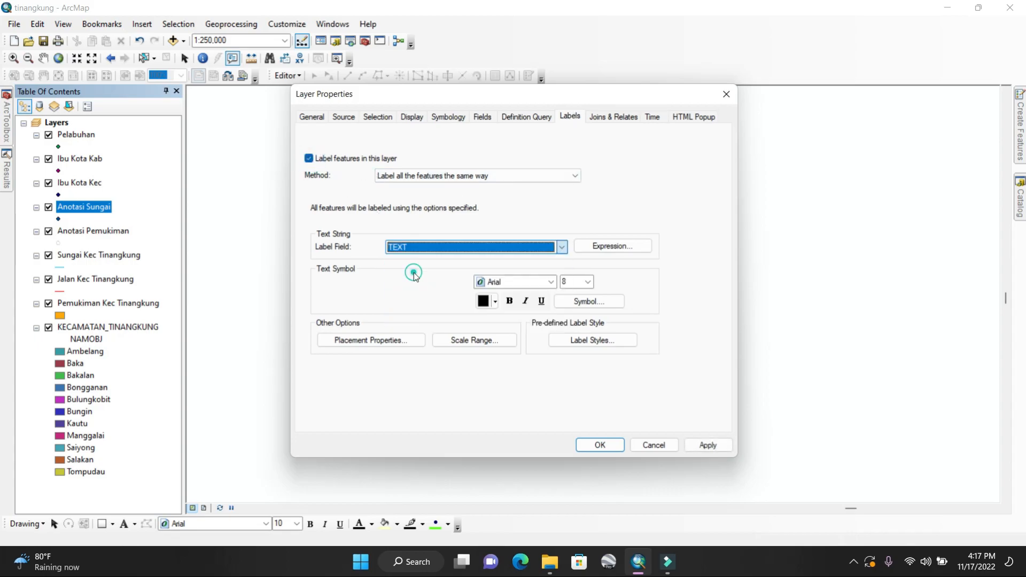
pyautogui.click(509, 301)
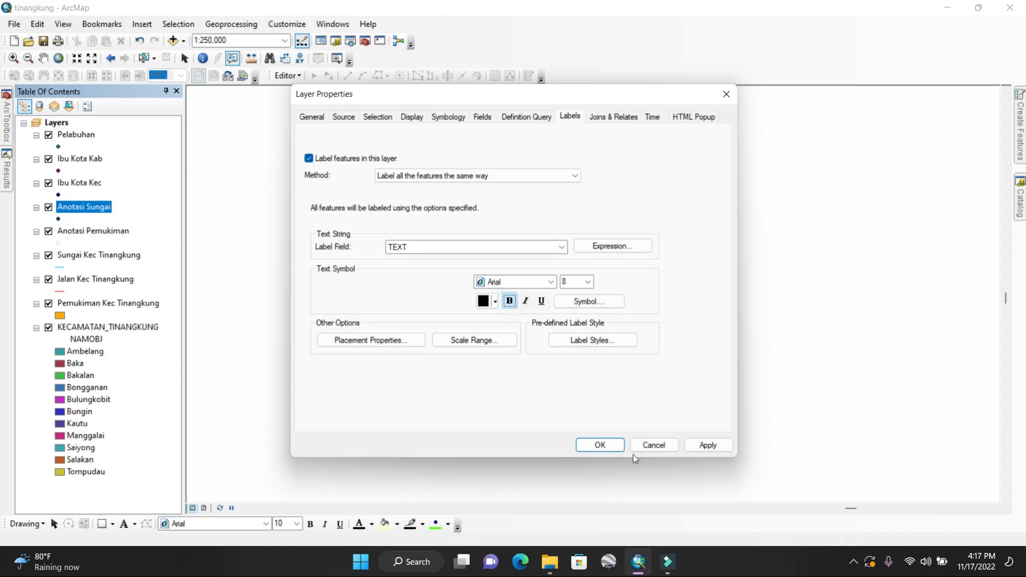
pyautogui.click(600, 445)
# Set the label text color of the Anotasi Sungai layer to blue
pyautogui.rightClick(109, 207)
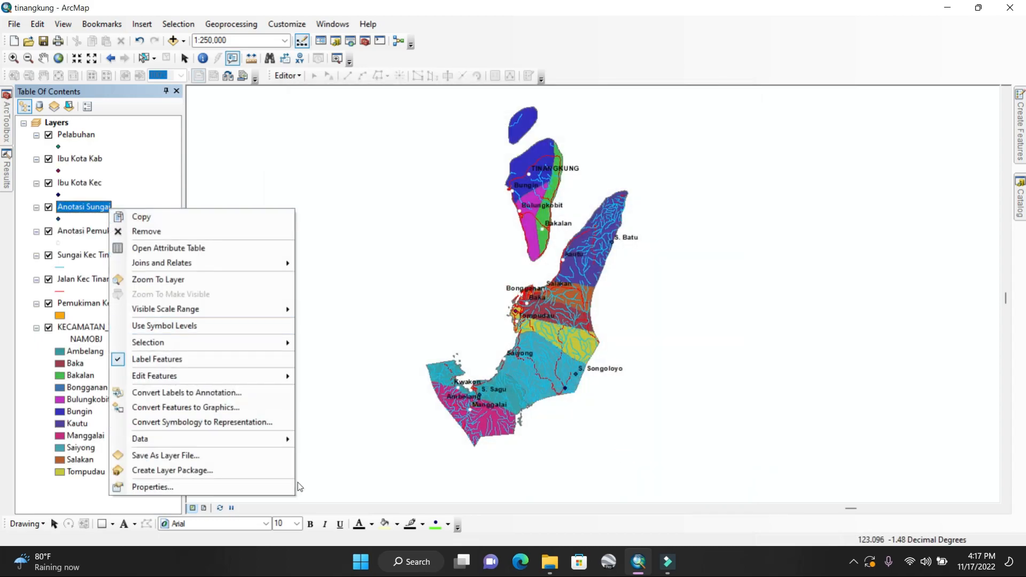
pyautogui.click(249, 484)
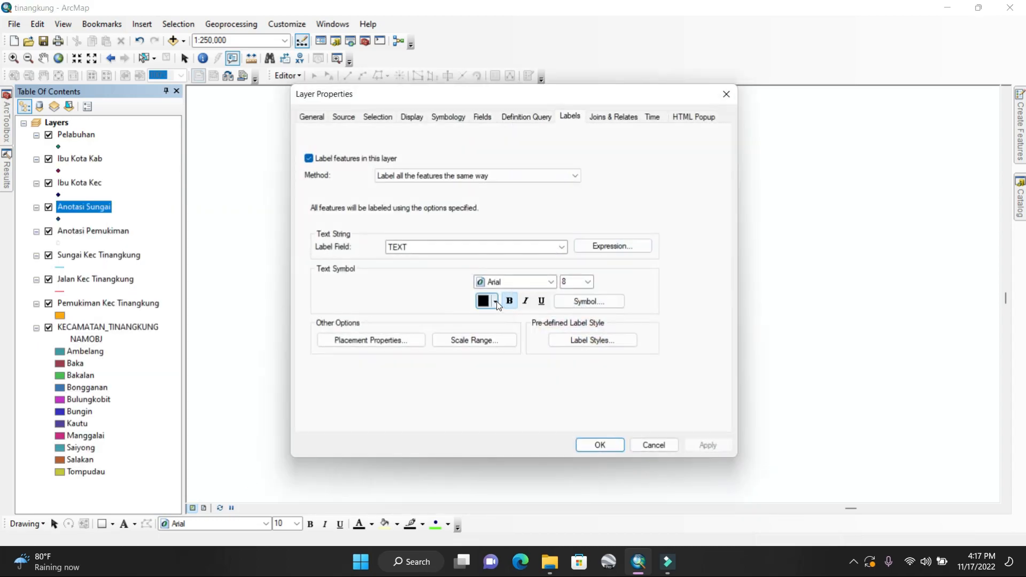
pyautogui.click(488, 302)
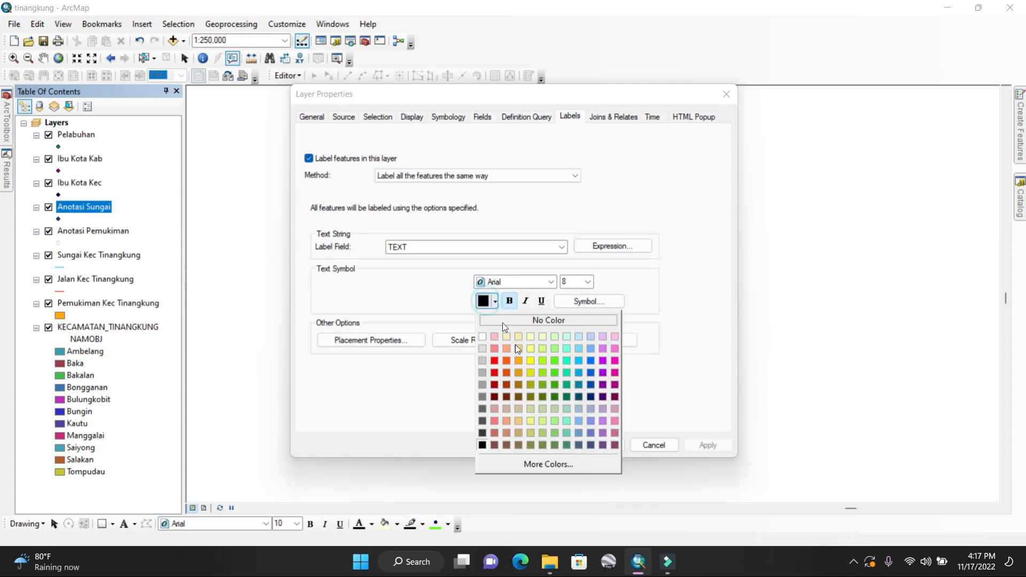
pyautogui.click(591, 373)
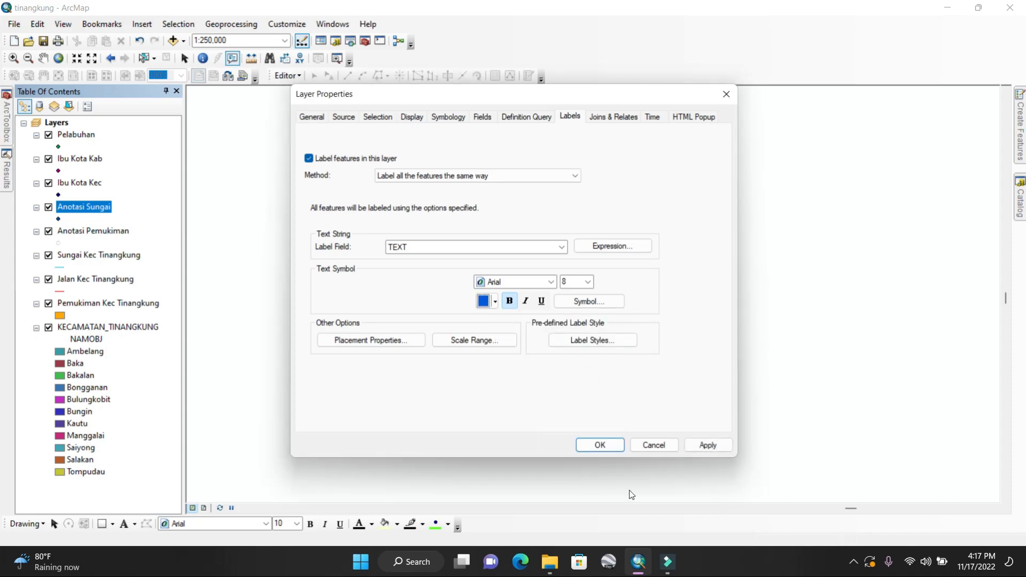
pyautogui.click(594, 444)
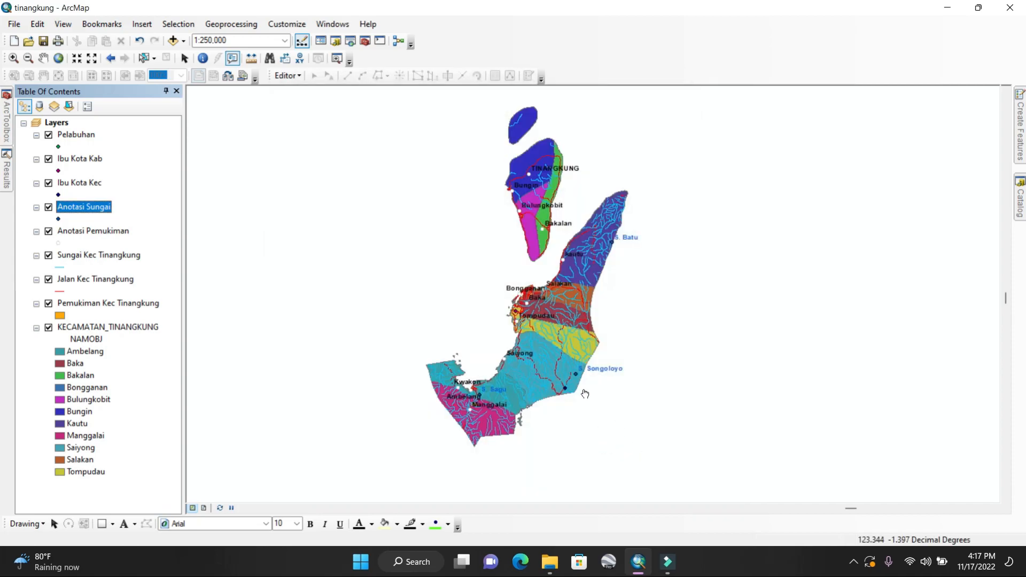
# Symbolize the Ibu Kota Kec points with the Circle 5 marker at size 10
pyautogui.click(58, 195)
pyautogui.scroll(-5, 243, 298)
pyautogui.scroll(-3, 243, 298)
pyautogui.click(255, 262)
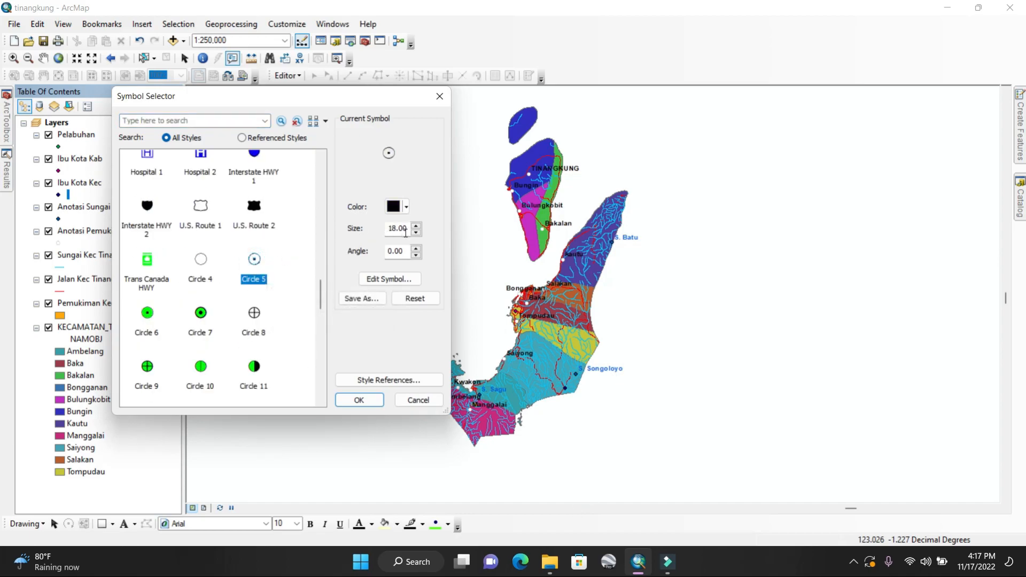
pyautogui.moveTo(406, 232); pyautogui.dragTo(389, 230)
pyautogui.write('10')
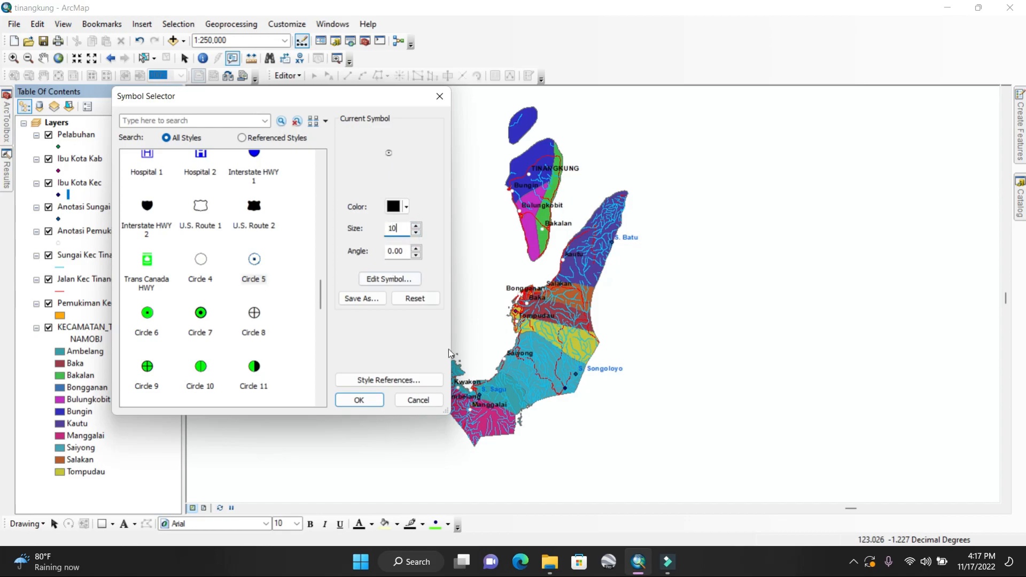
pyautogui.click(374, 401)
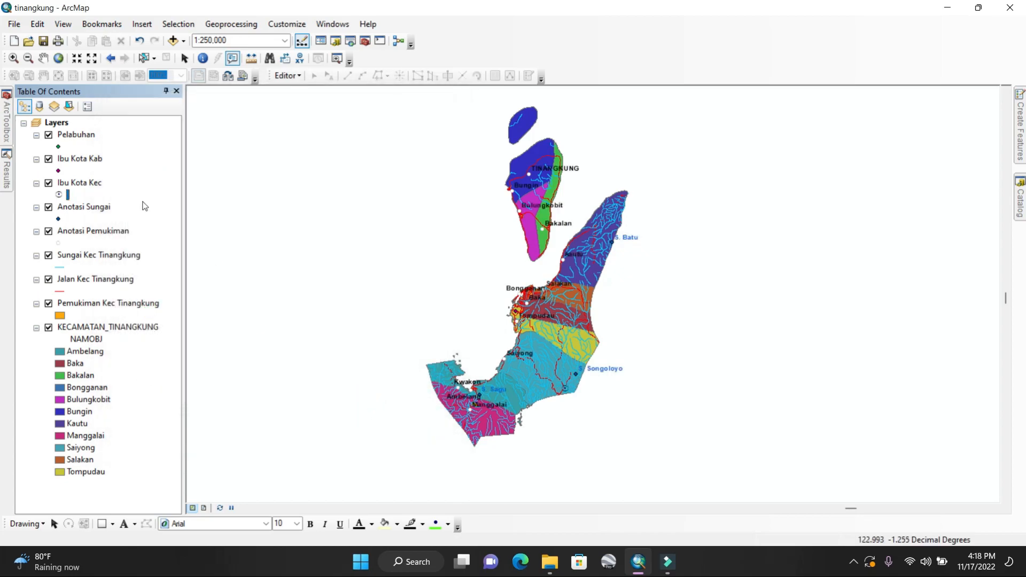
# Turn on labels for the Ibu Kota Kec features using the NAMA field at font size 14
pyautogui.rightClick(75, 184)
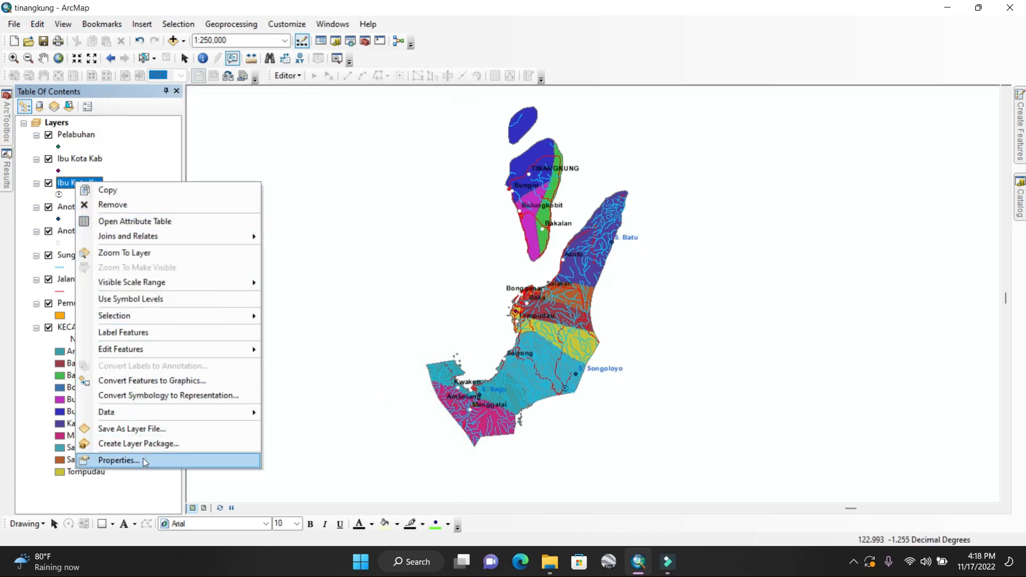
pyautogui.click(144, 462)
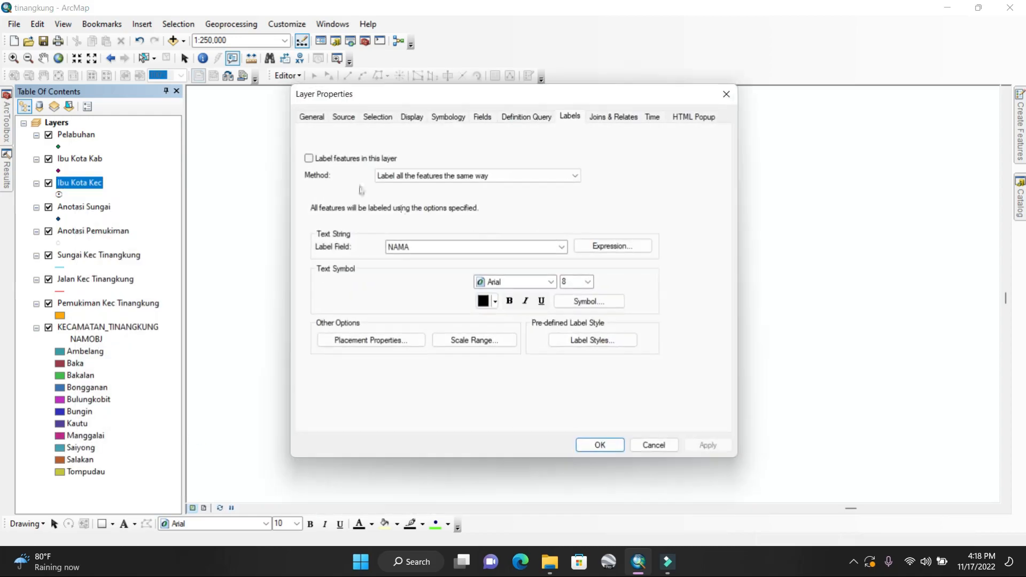
pyautogui.click(323, 159)
pyautogui.click(414, 246)
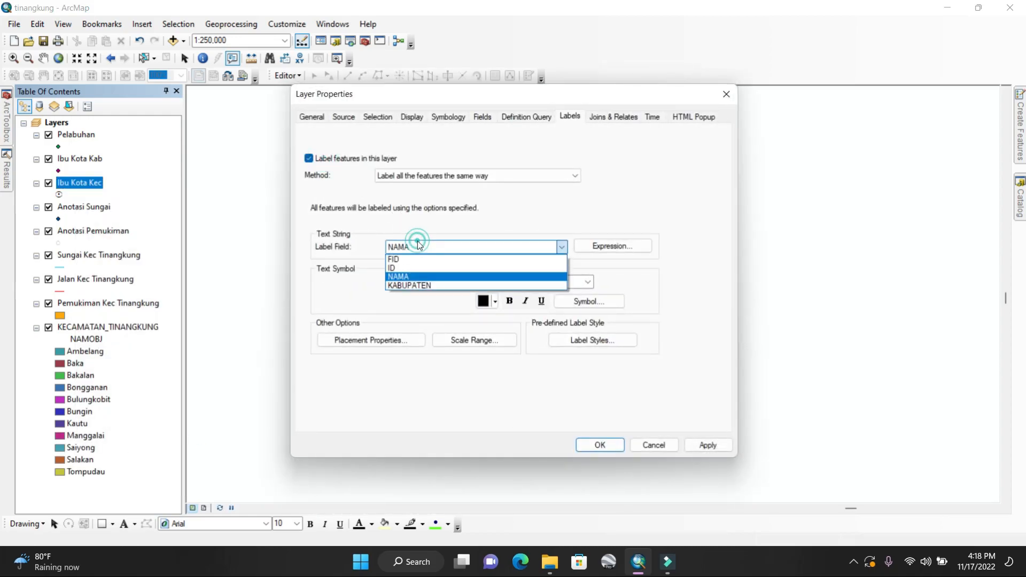
pyautogui.click(432, 277)
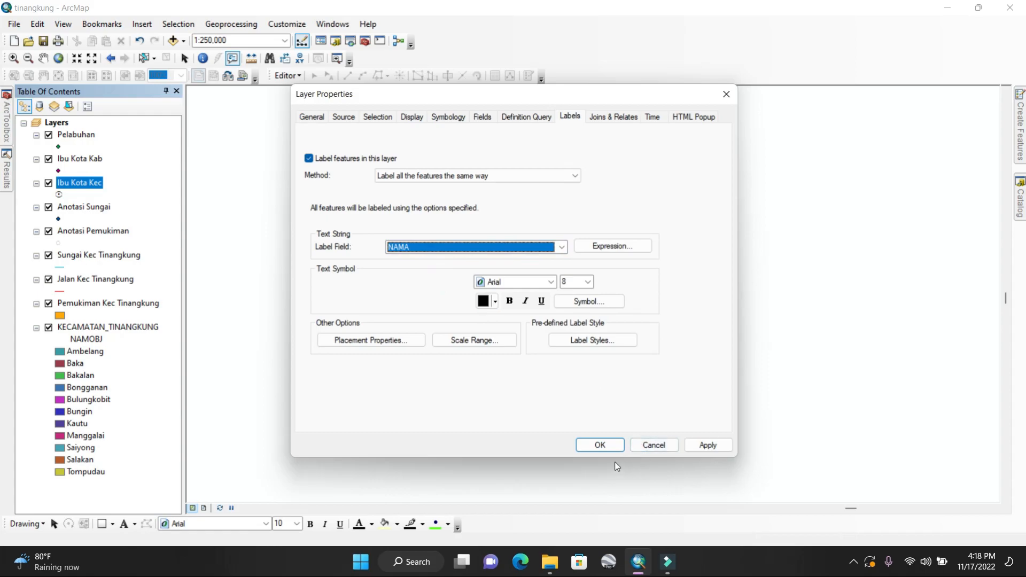
pyautogui.click(589, 281)
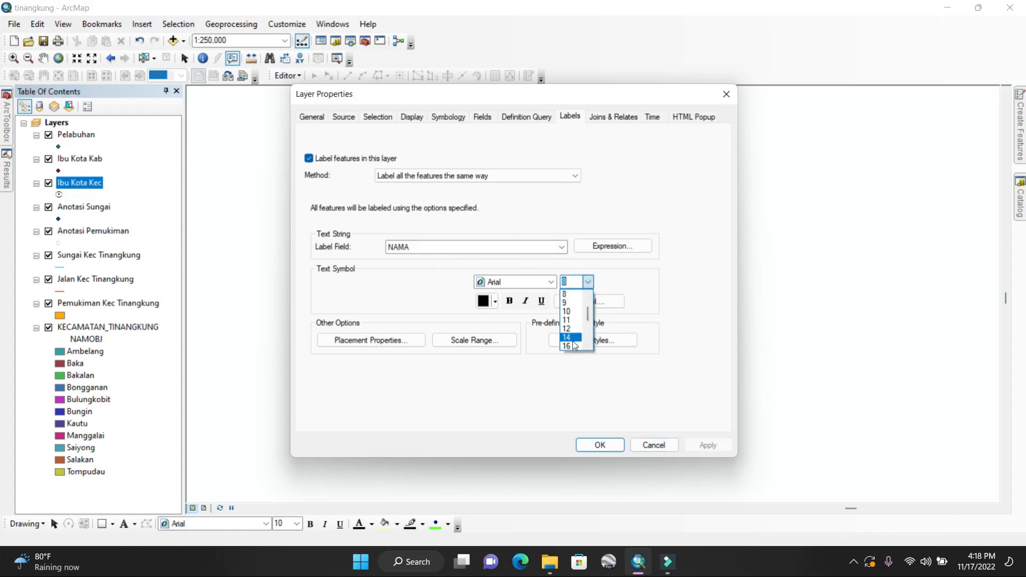
pyautogui.click(573, 341)
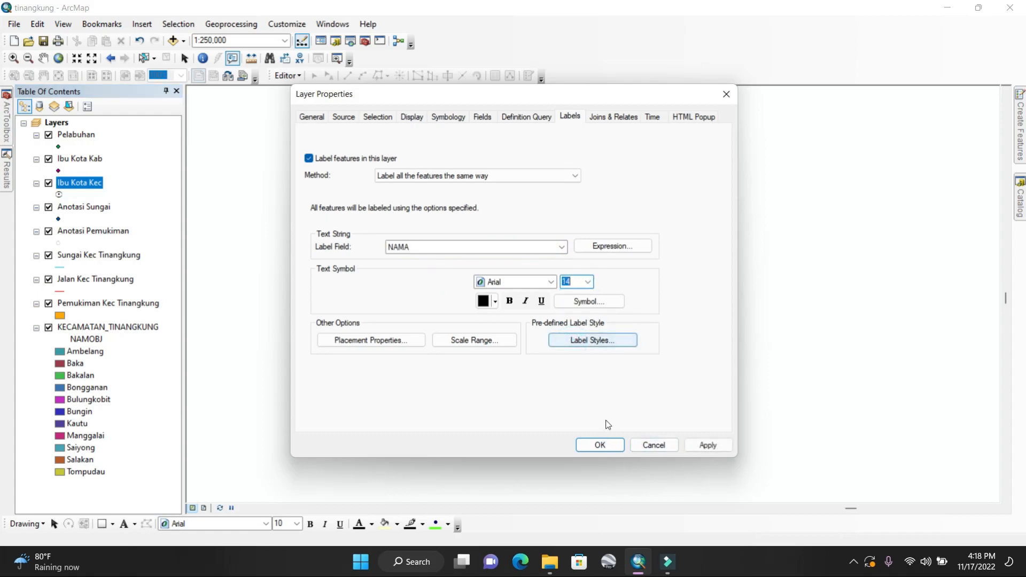
pyautogui.click(613, 447)
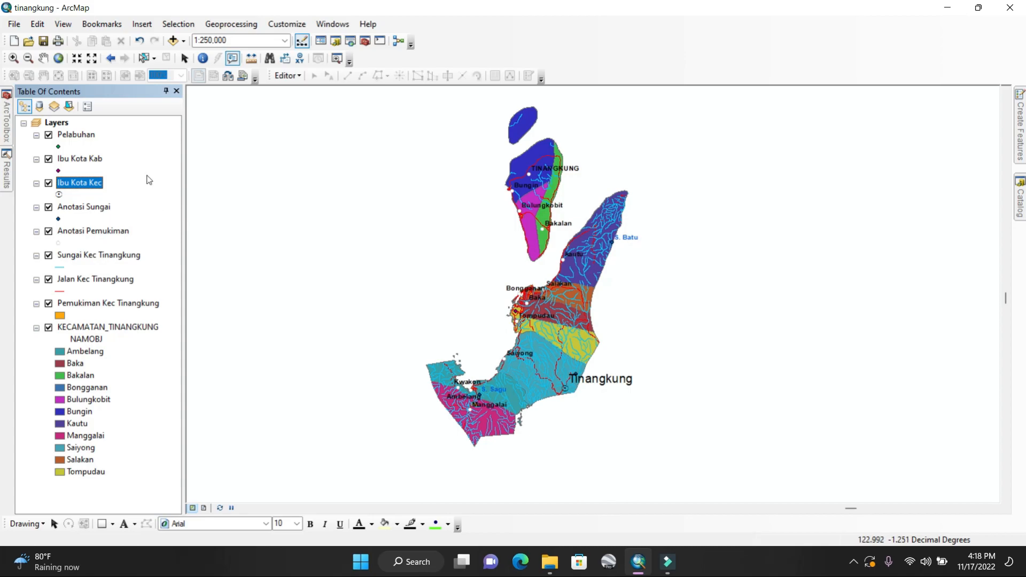
# Symbolize the Ibu Kota Kab points with the Circle 19 marker at size 10
pyautogui.click(58, 171)
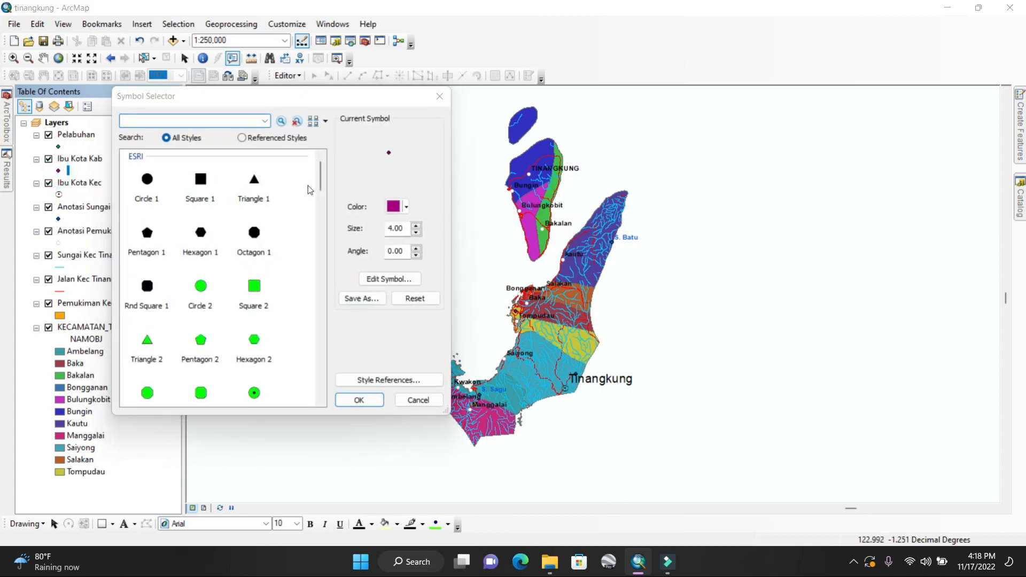
pyautogui.moveTo(319, 176); pyautogui.dragTo(310, 321)
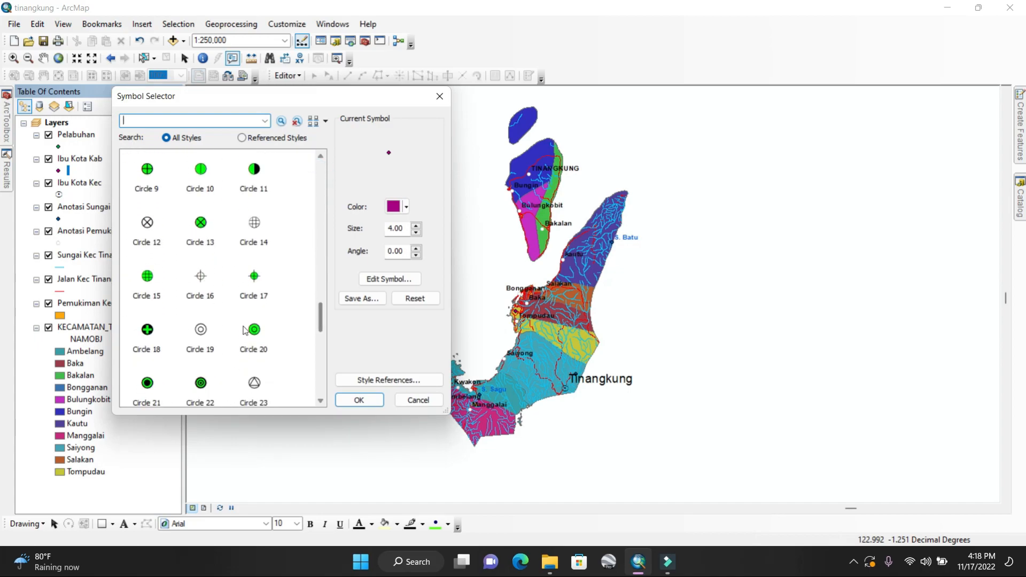
pyautogui.click(201, 329)
pyautogui.doubleClick(397, 228)
pyautogui.write('10')
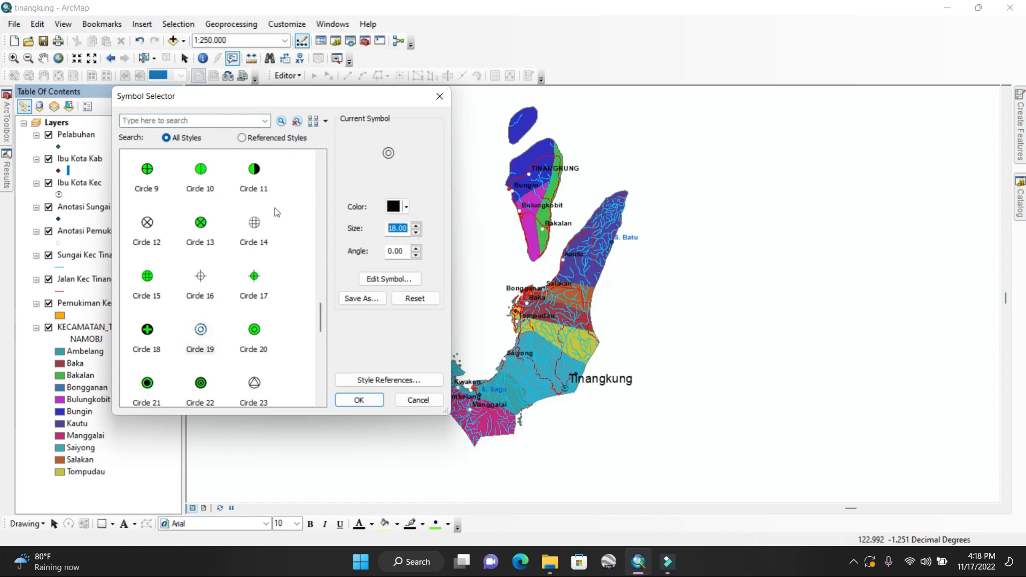
pyautogui.click(359, 401)
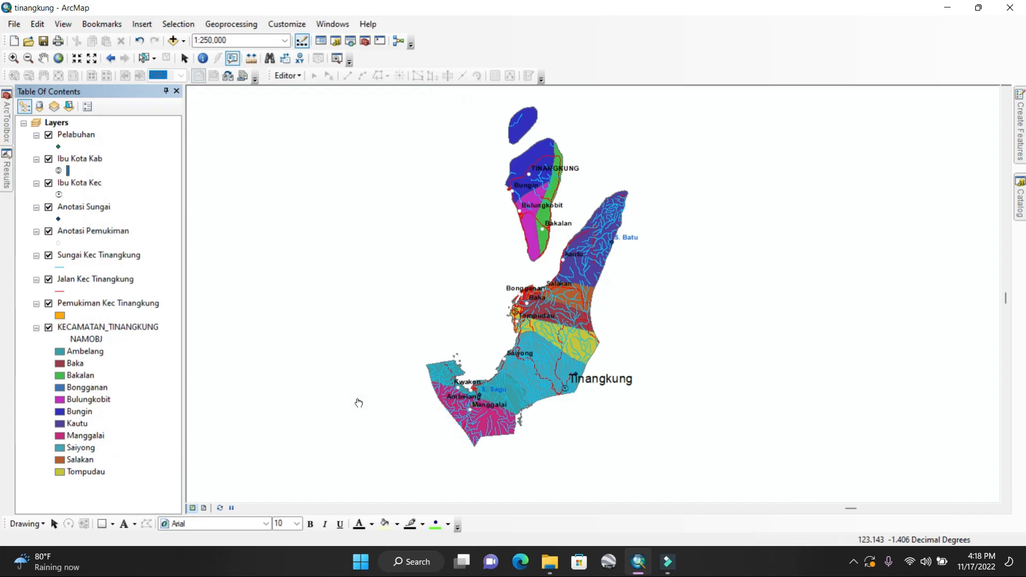
# Turn on labels for the Ibu Kota Kab features using the Kab field in bold at font size 16
pyautogui.rightClick(69, 159)
pyautogui.click(182, 437)
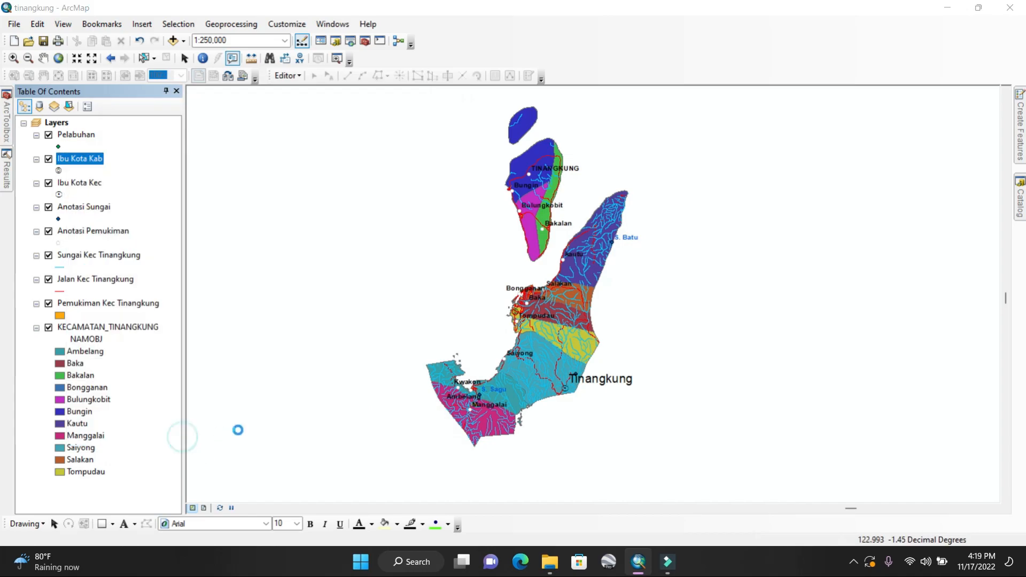
pyautogui.click(341, 159)
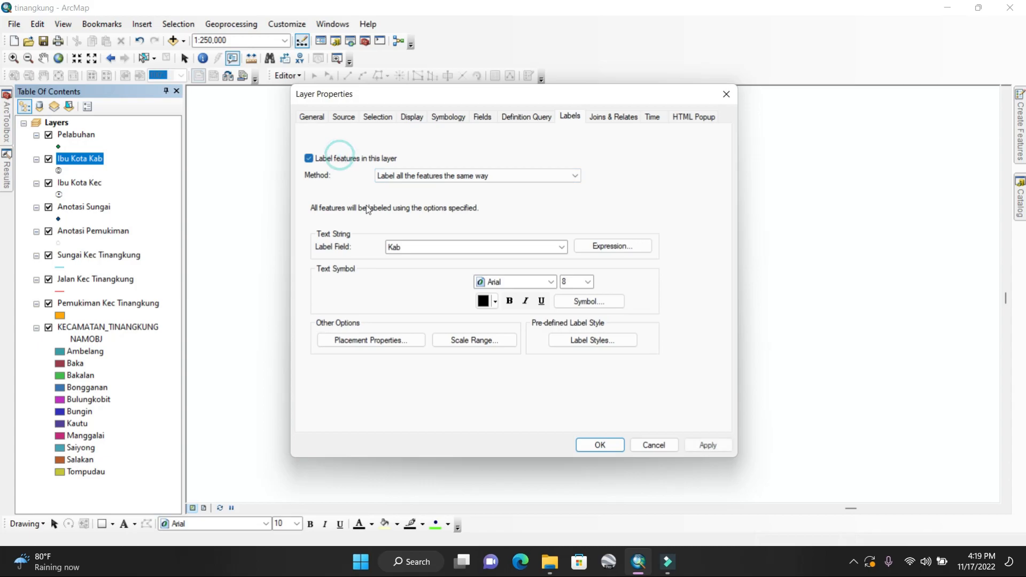
pyautogui.click(422, 245)
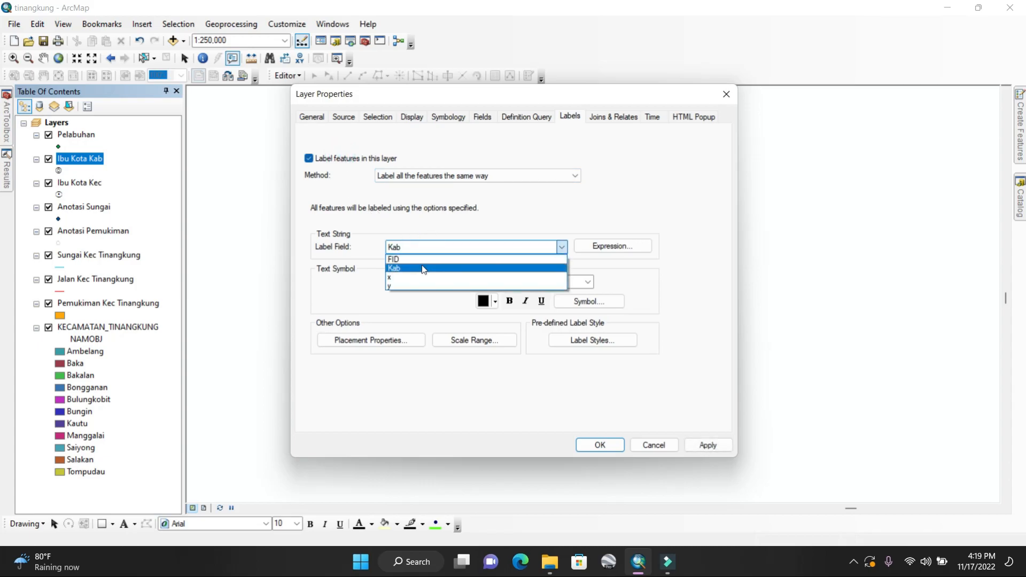
pyautogui.click(423, 268)
pyautogui.click(510, 301)
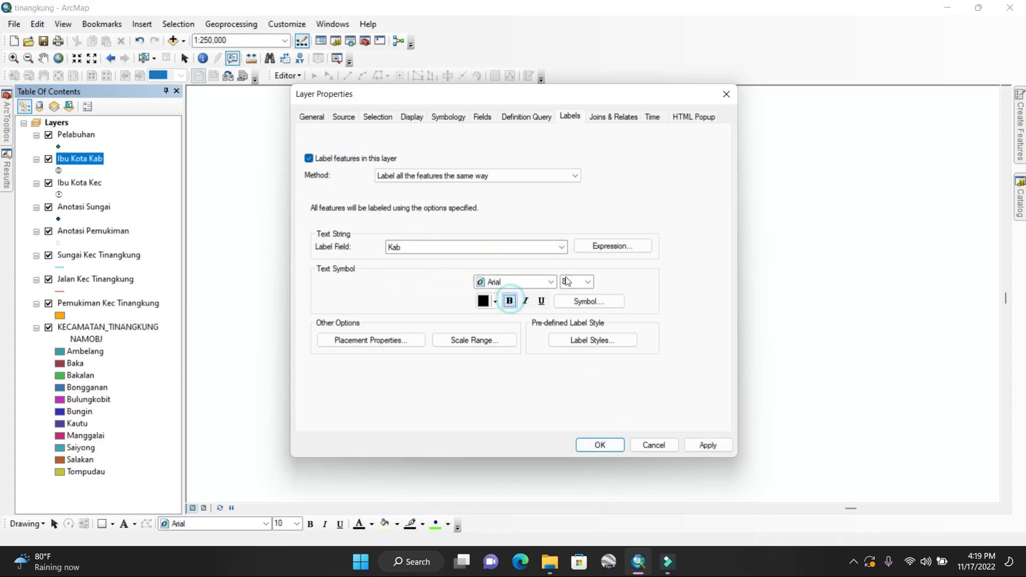
pyautogui.click(587, 281)
pyautogui.click(572, 341)
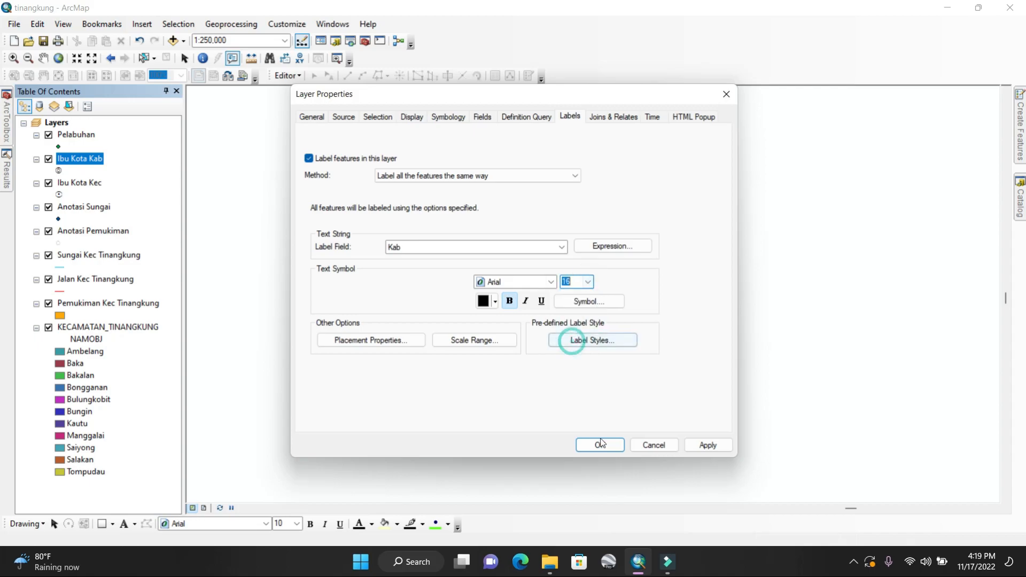
pyautogui.click(602, 447)
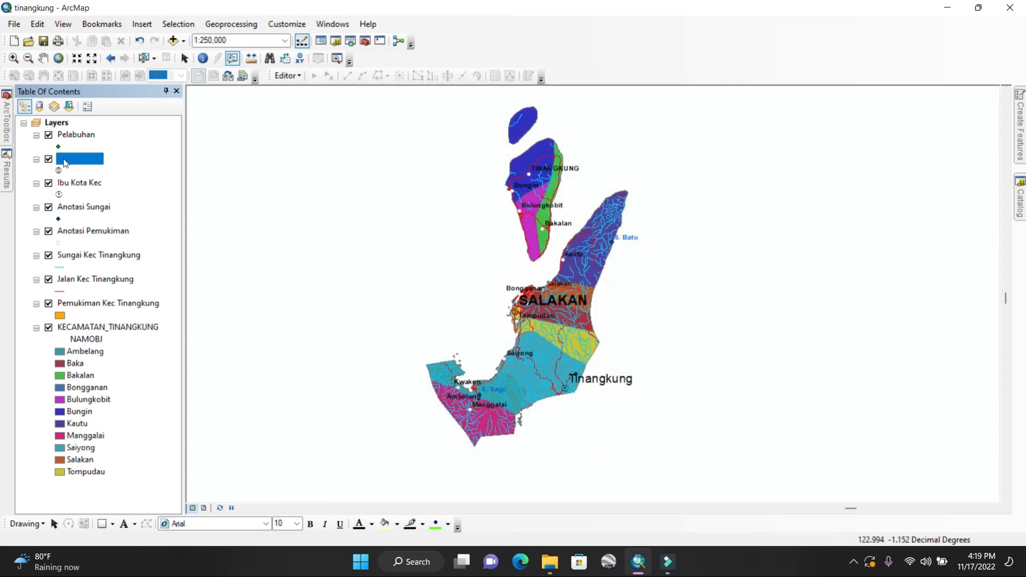
# Set the font size of the Ibu Kota Kab labels to 12
pyautogui.rightClick(82, 159)
pyautogui.click(151, 436)
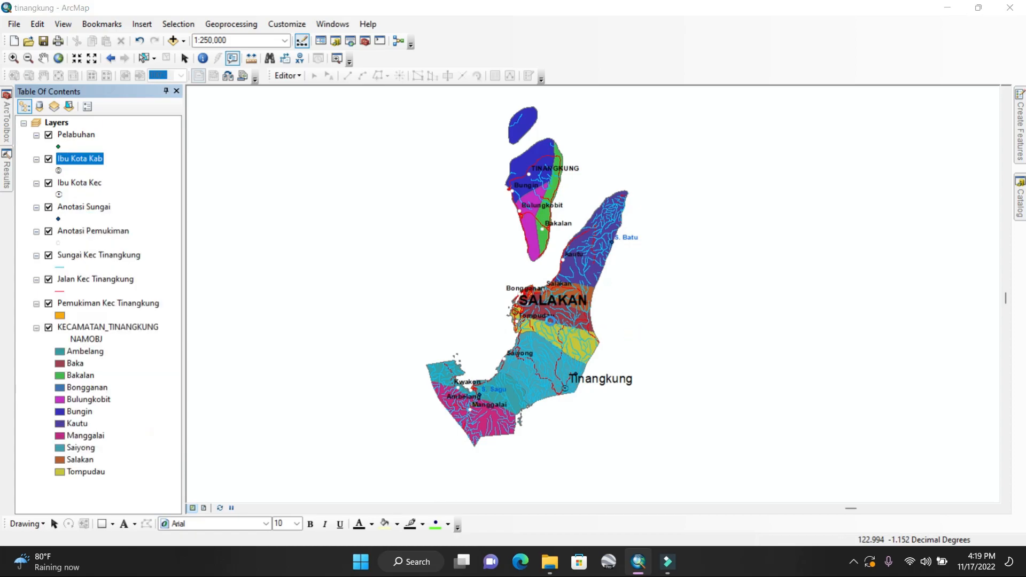
pyautogui.click(588, 283)
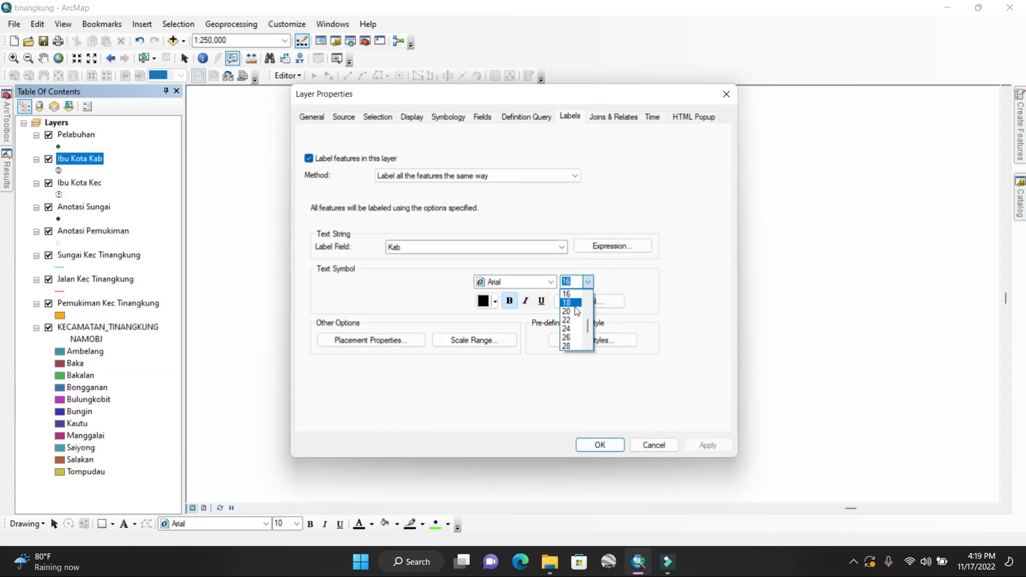
pyautogui.click(577, 329)
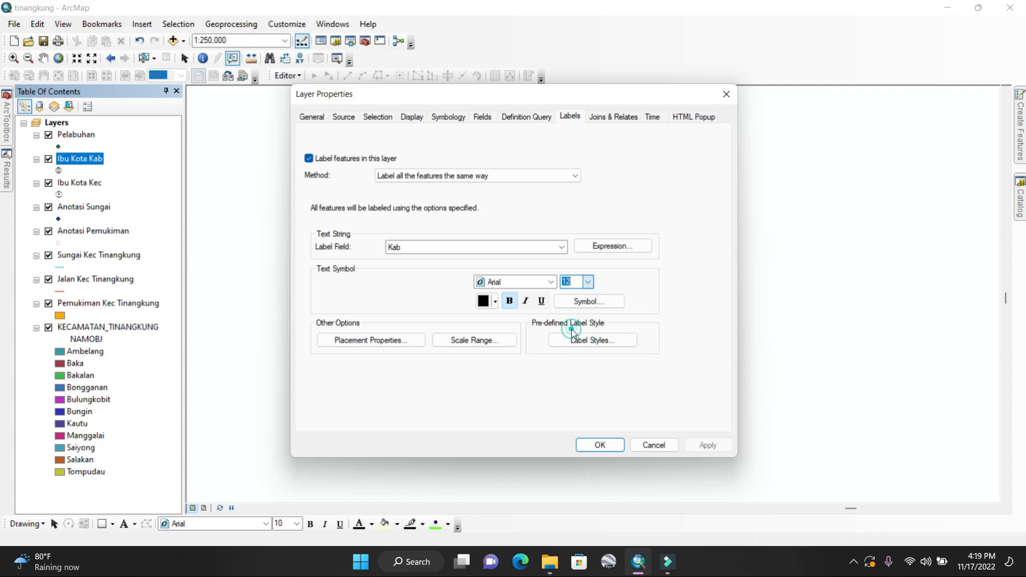
pyautogui.click(611, 445)
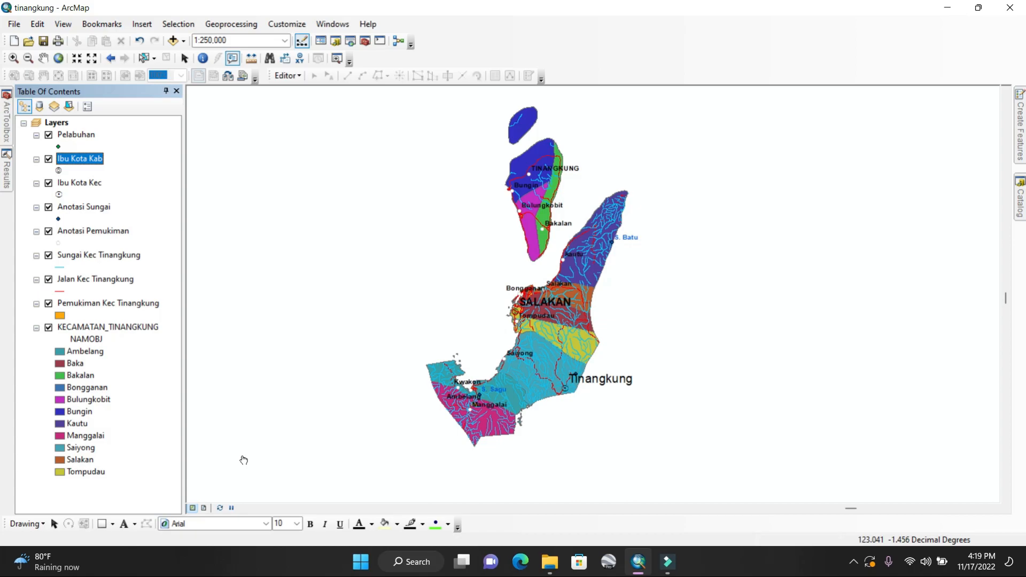
# Change the Pelabuhan symbol to a Character Marker Symbol using the anchor glyph from the ESRI US Forestry 1 font, Basic Latin subset
pyautogui.click(58, 148)
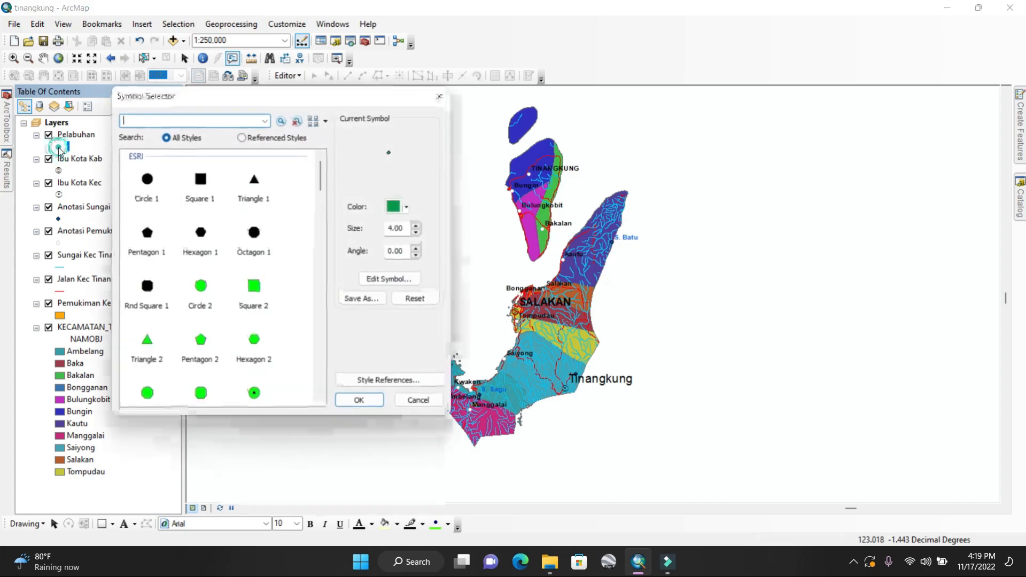
pyautogui.click(388, 279)
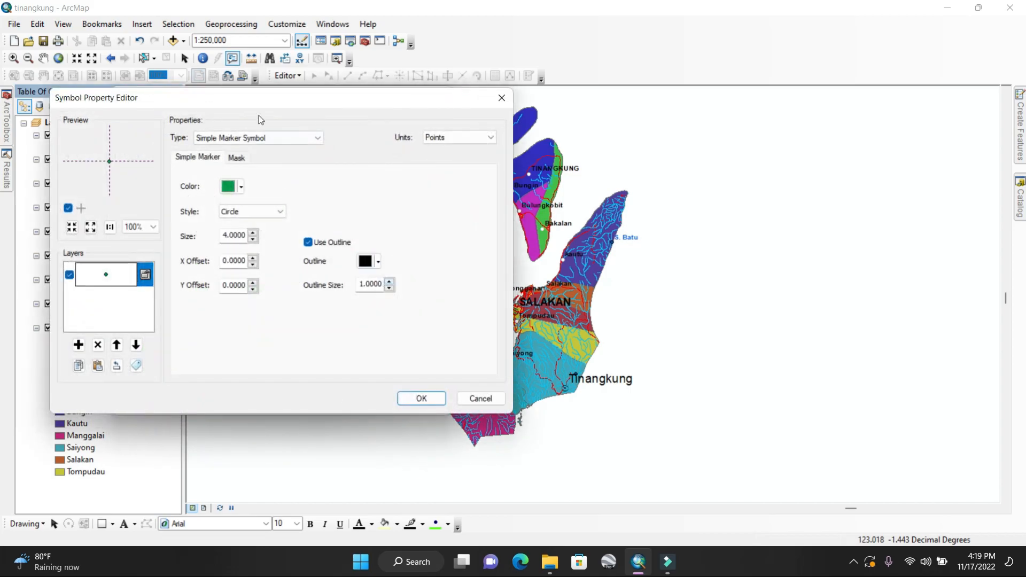
pyautogui.click(268, 139)
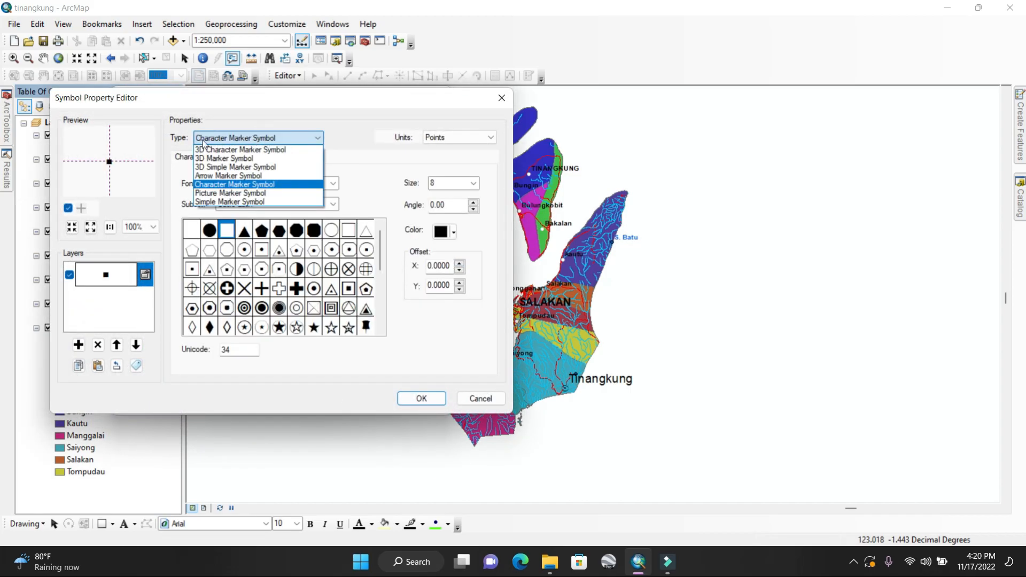
pyautogui.click(236, 186)
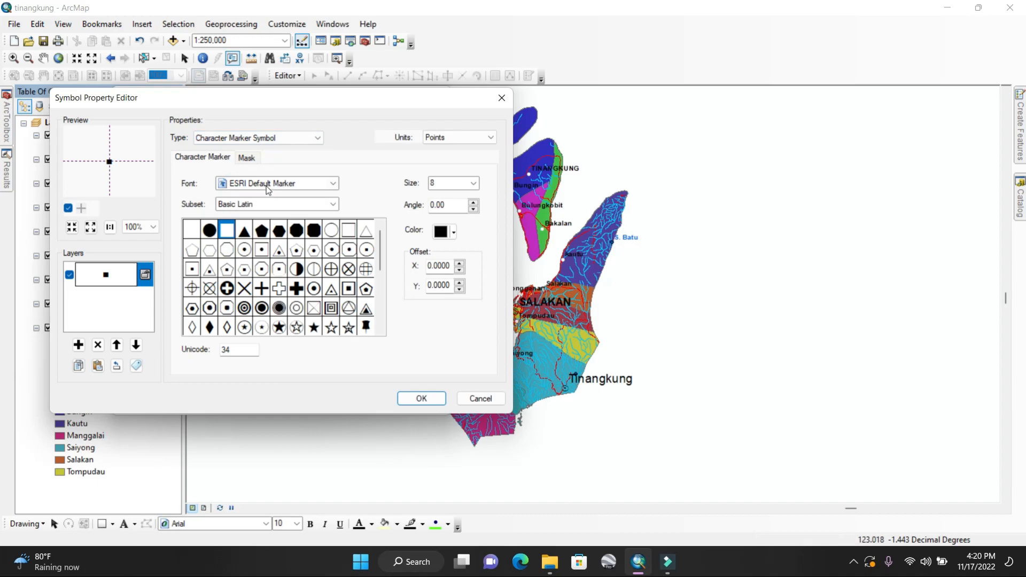
pyautogui.scroll(-5, 283, 267)
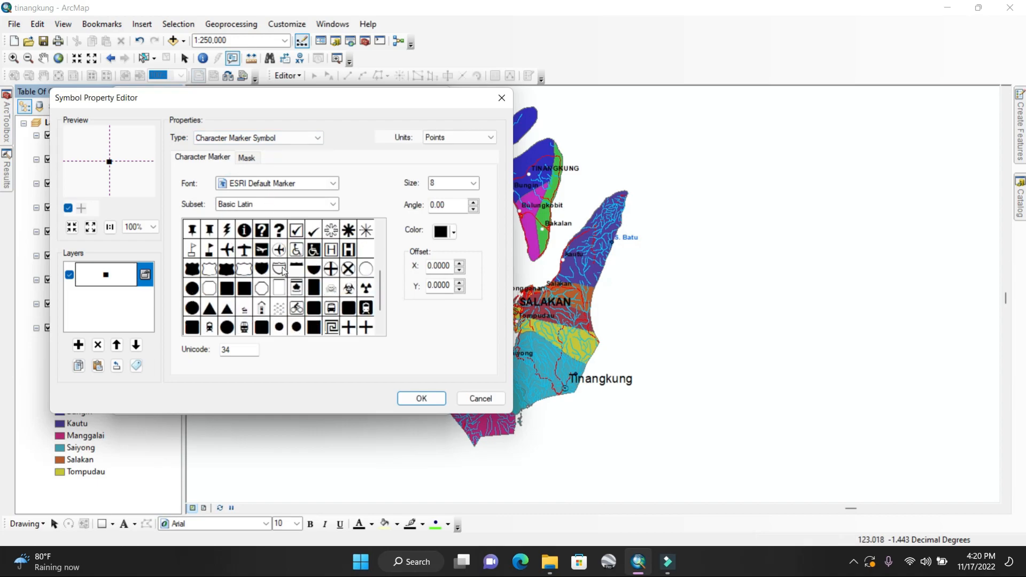
pyautogui.scroll(5, 282, 268)
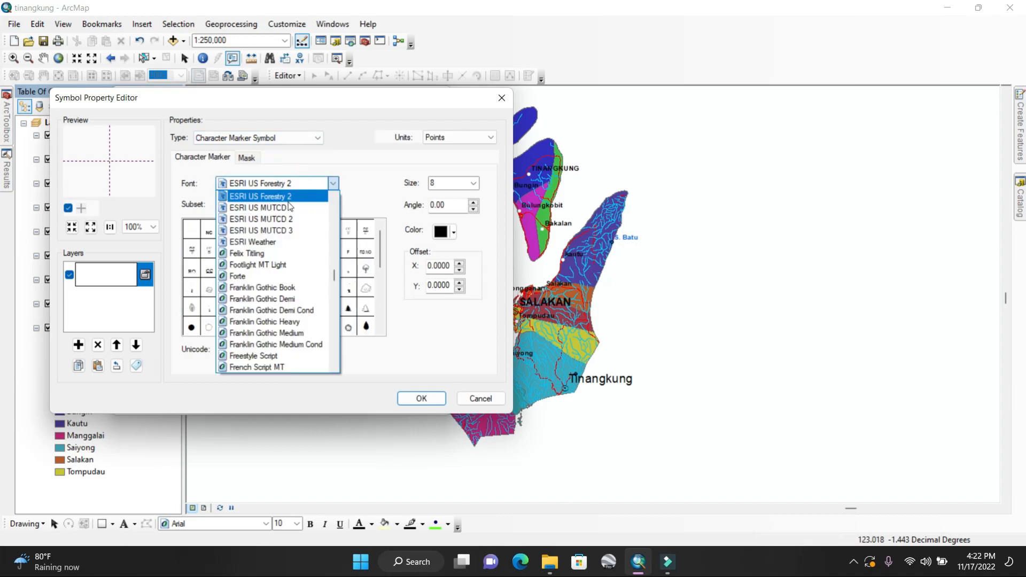
pyautogui.scroll(2, 288, 212)
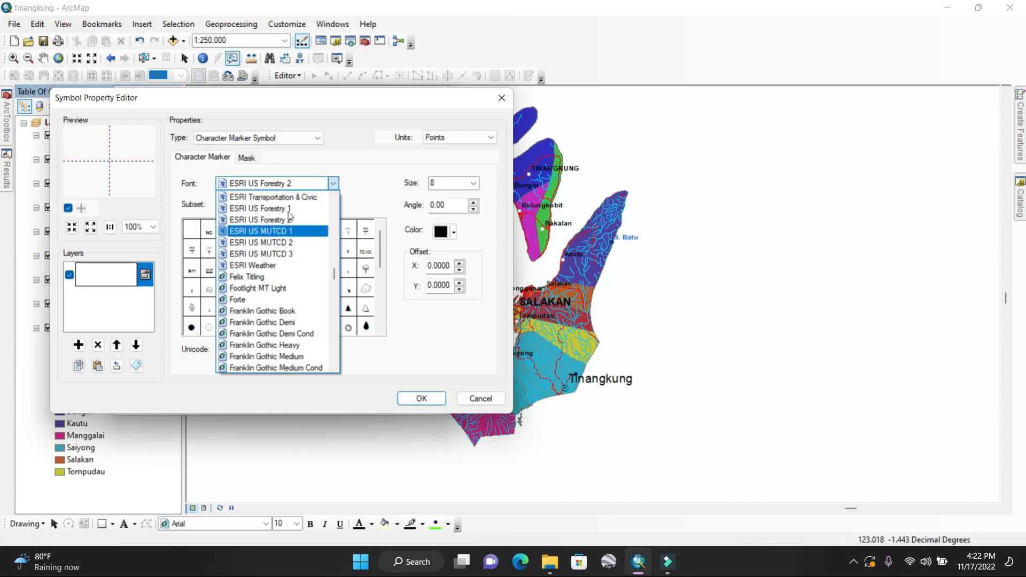
pyautogui.click(277, 252)
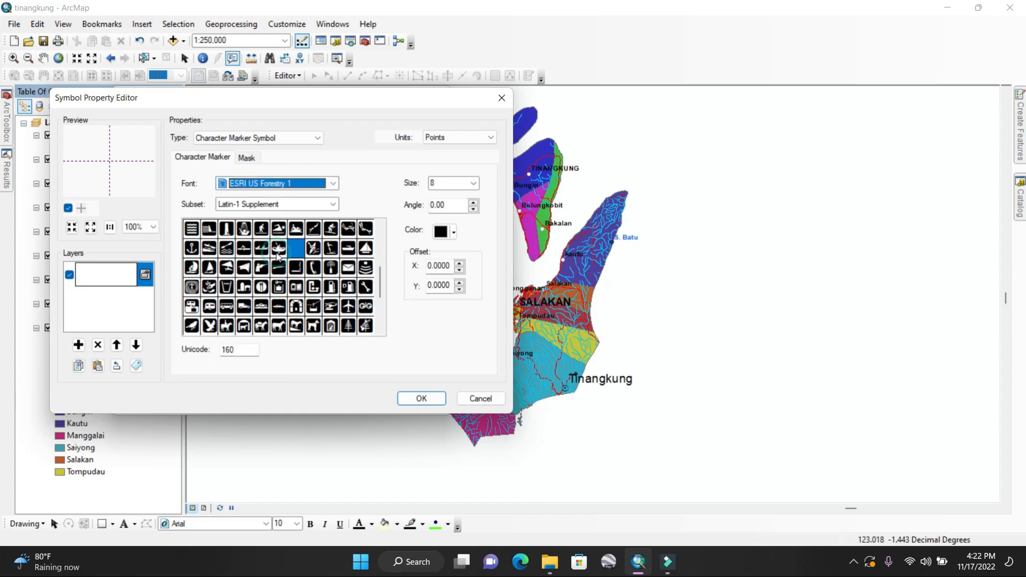
pyautogui.click(274, 206)
pyautogui.click(270, 216)
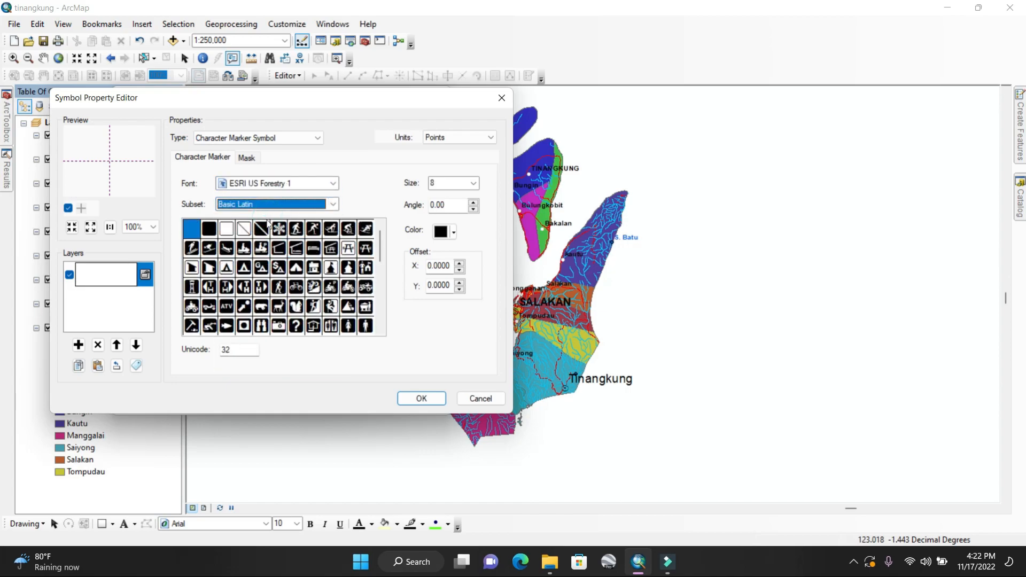
pyautogui.scroll(-3, 238, 270)
pyautogui.click(191, 267)
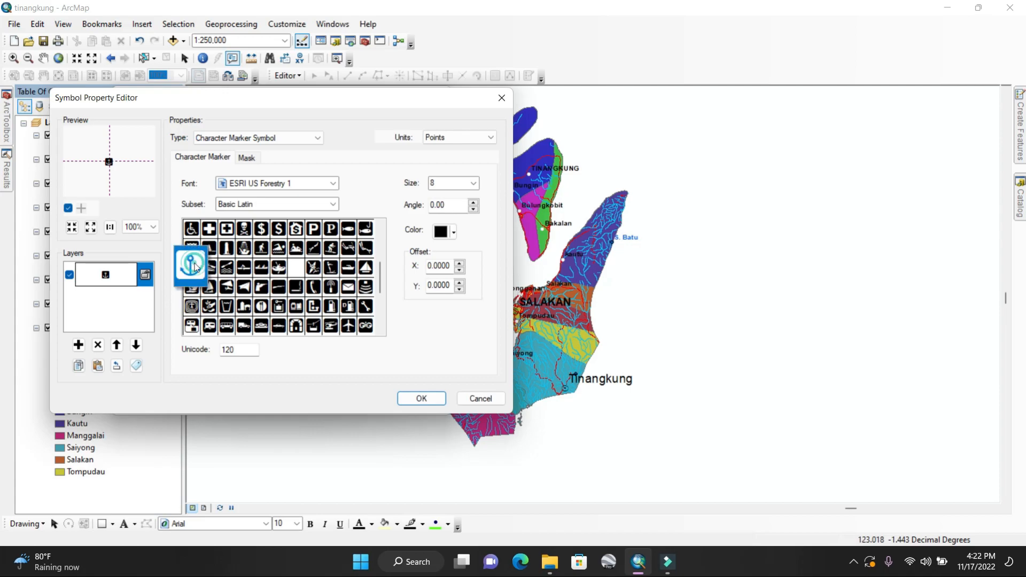
# Color the Pelabuhan anchor marker magenta, set its size to 12, and apply the symbol to the layer
pyautogui.click(438, 237)
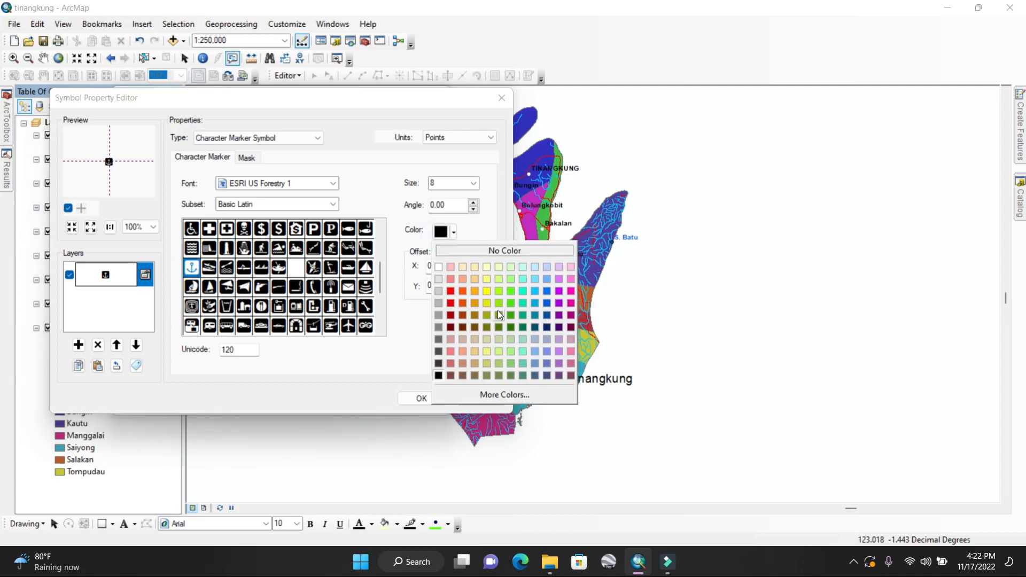
pyautogui.click(570, 291)
pyautogui.click(442, 231)
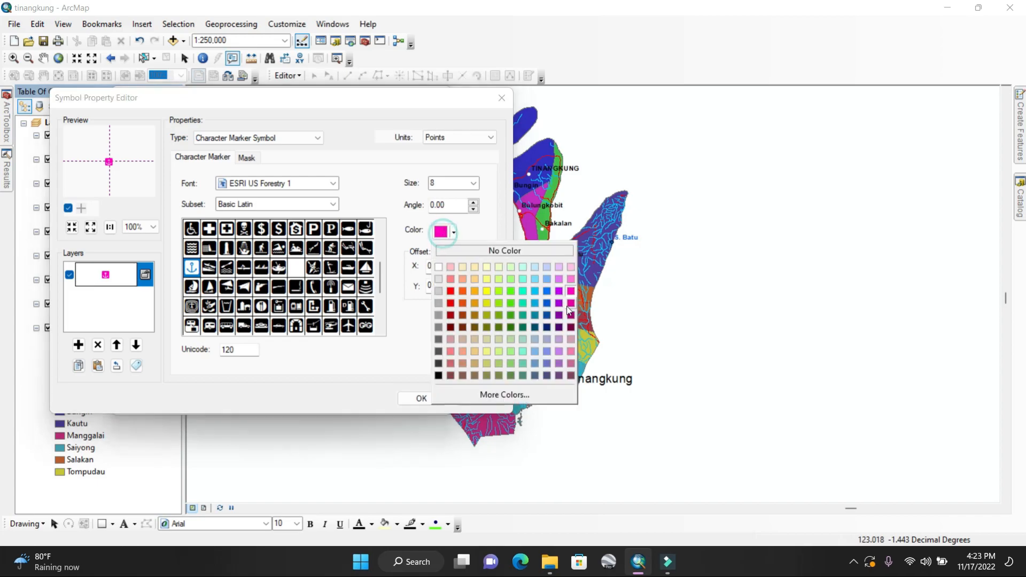
pyautogui.click(571, 307)
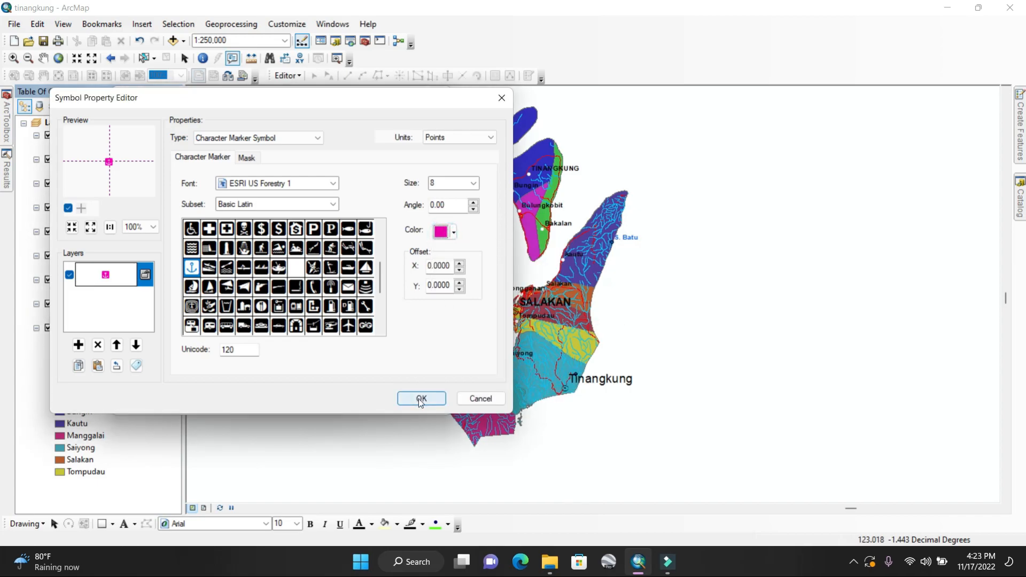
pyautogui.click(473, 183)
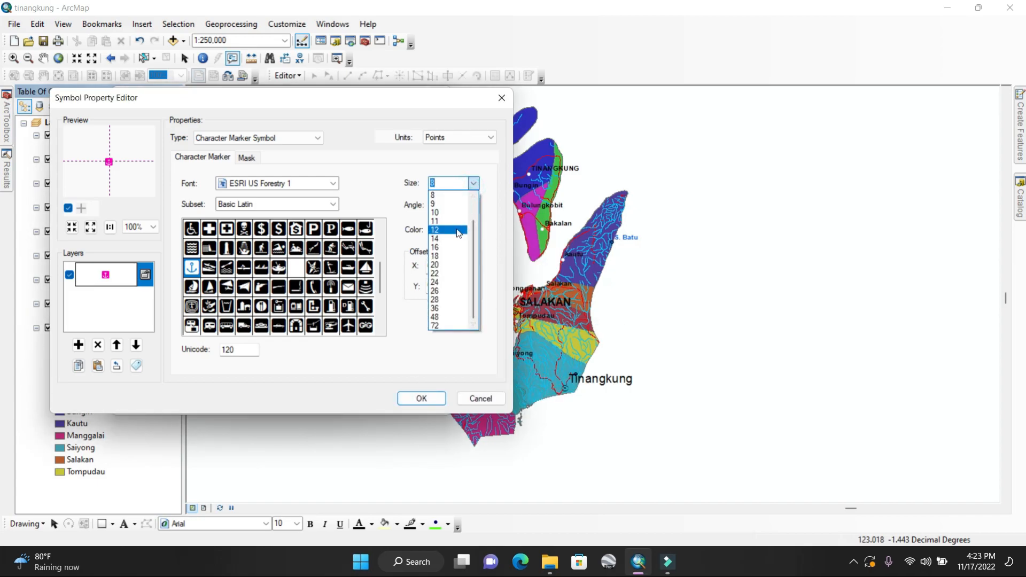
pyautogui.click(456, 229)
pyautogui.click(421, 398)
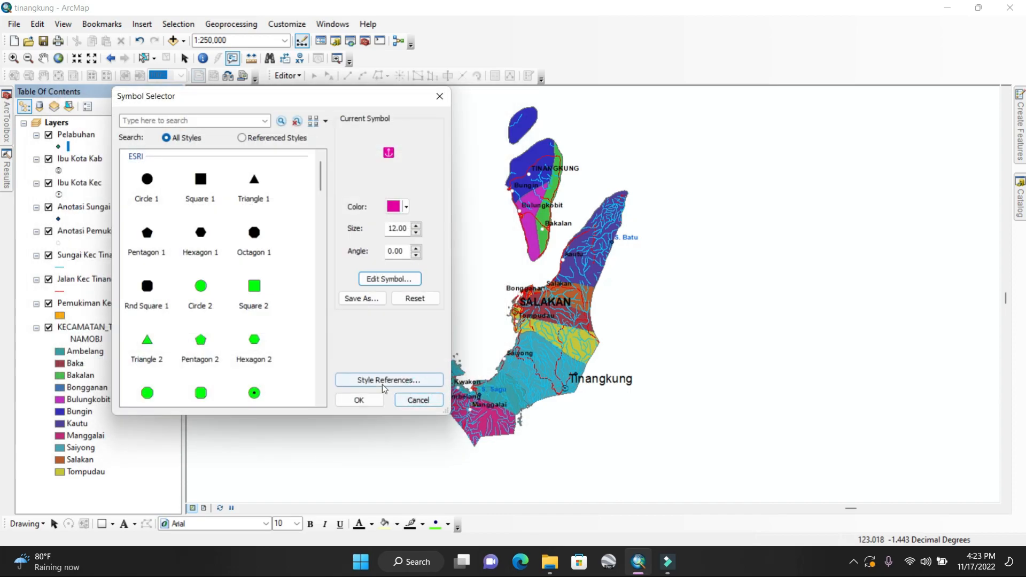
pyautogui.click(367, 399)
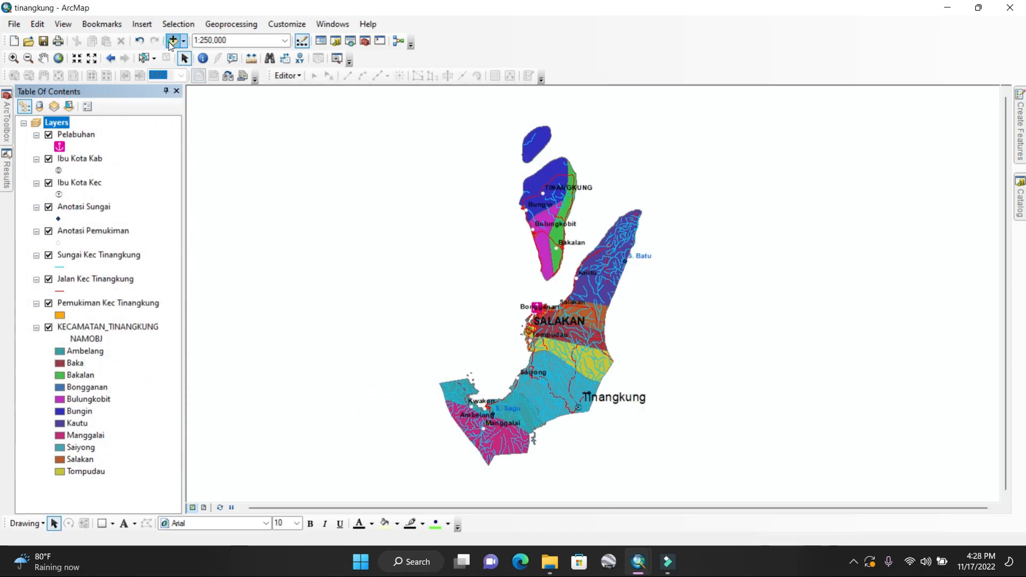
# Add Administrasi.shp from the SULTENG folder and move its layer below KECAMATAN_TINANGKUNG in the layer order
pyautogui.click(173, 40)
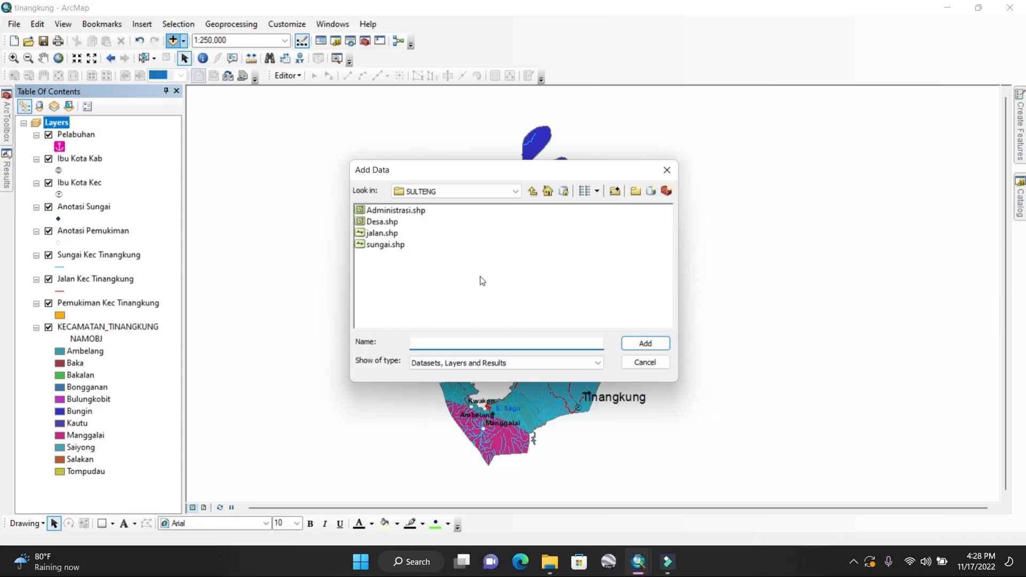
pyautogui.click(383, 212)
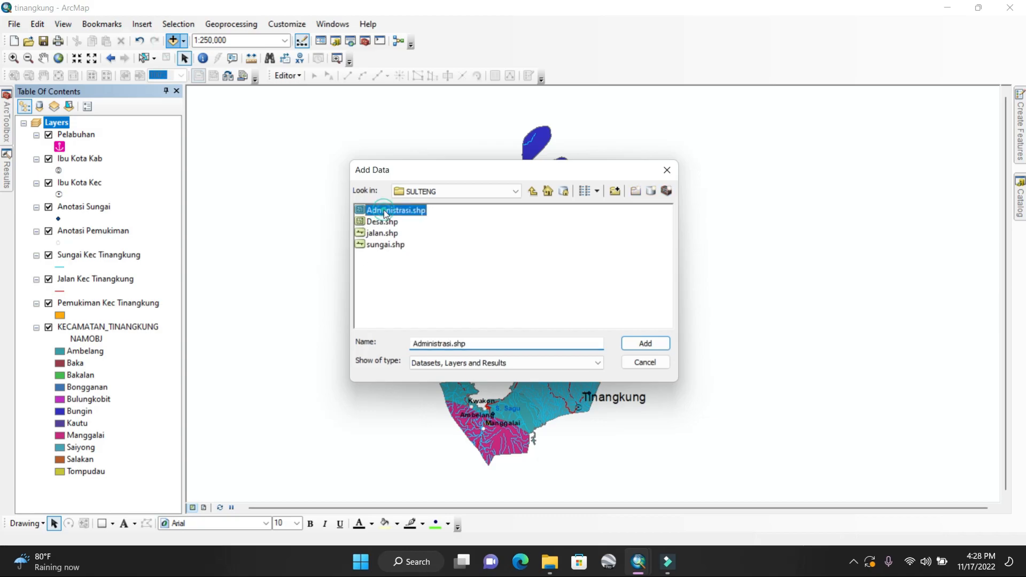
pyautogui.click(655, 345)
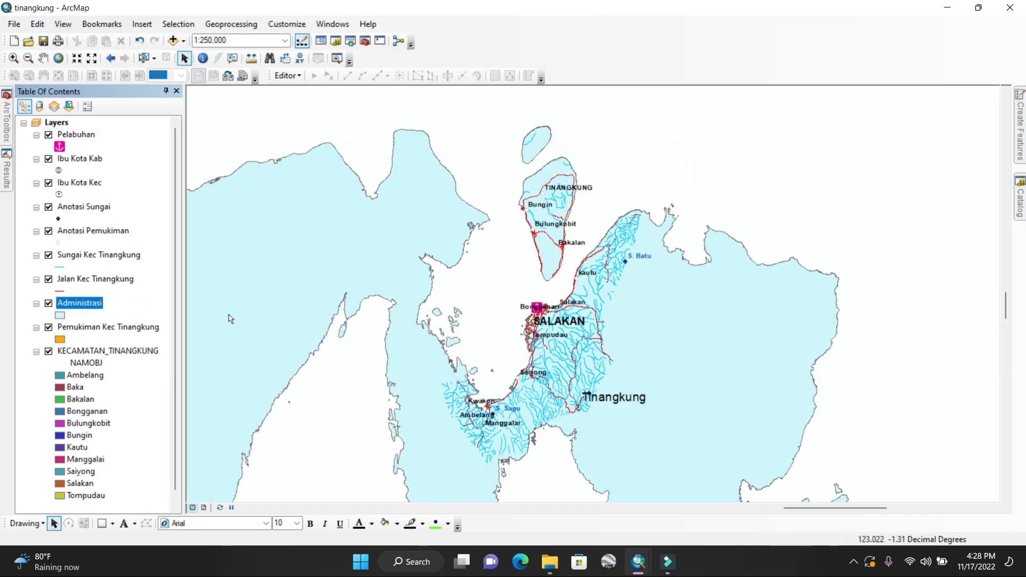
pyautogui.scroll(-1, 149, 292)
pyautogui.moveTo(76, 294); pyautogui.dragTo(60, 482)
pyautogui.scroll(3, 61, 470)
pyautogui.scroll(-3, 700, 248)
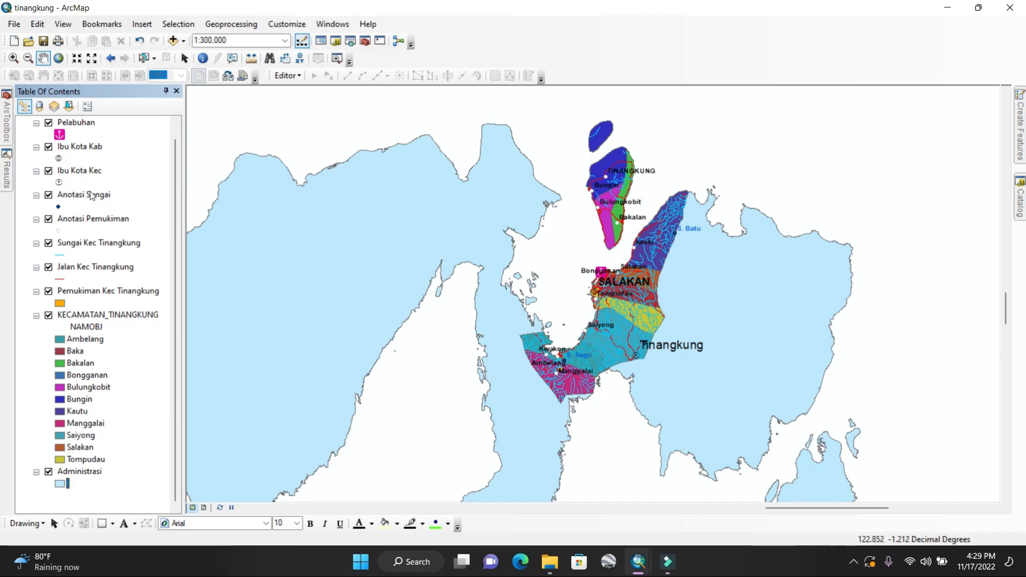
# Switch to the layout view and set the page to A3 landscape, with the printer paper settings turned off for the map page
pyautogui.click(205, 508)
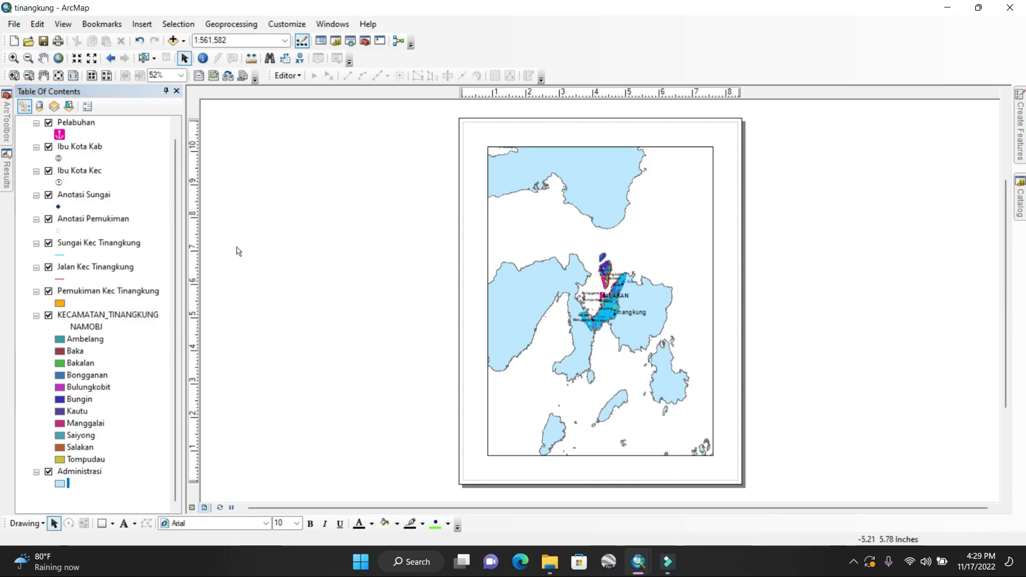
pyautogui.click(22, 27)
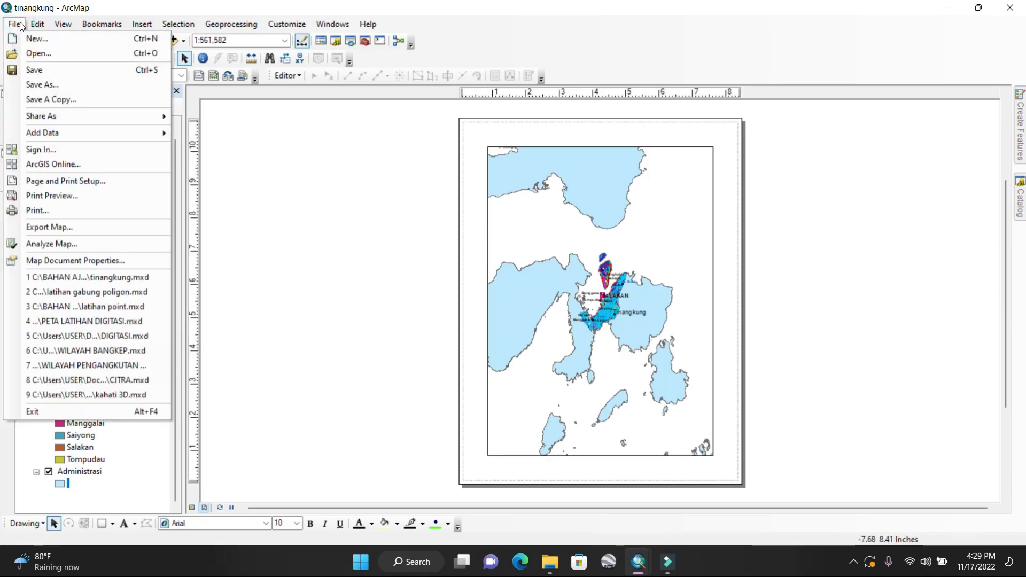
pyautogui.click(89, 183)
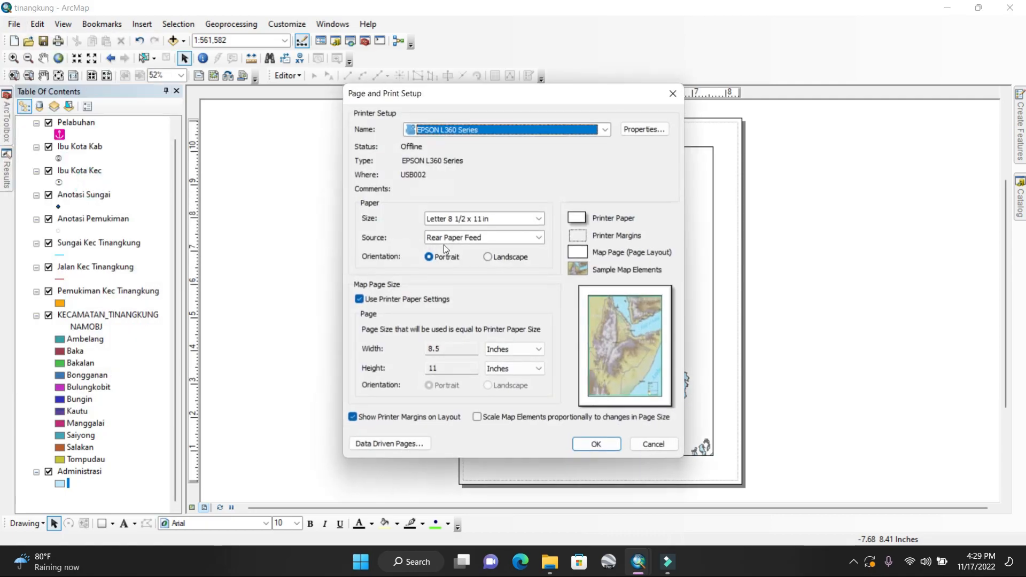
pyautogui.click(487, 257)
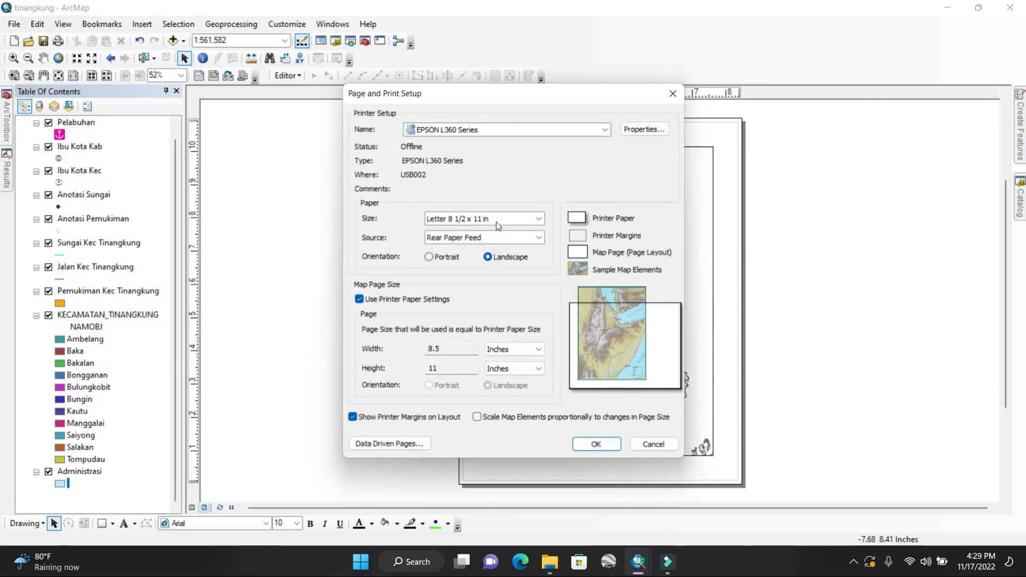
pyautogui.click(539, 218)
pyautogui.scroll(3, 481, 262)
pyautogui.click(433, 248)
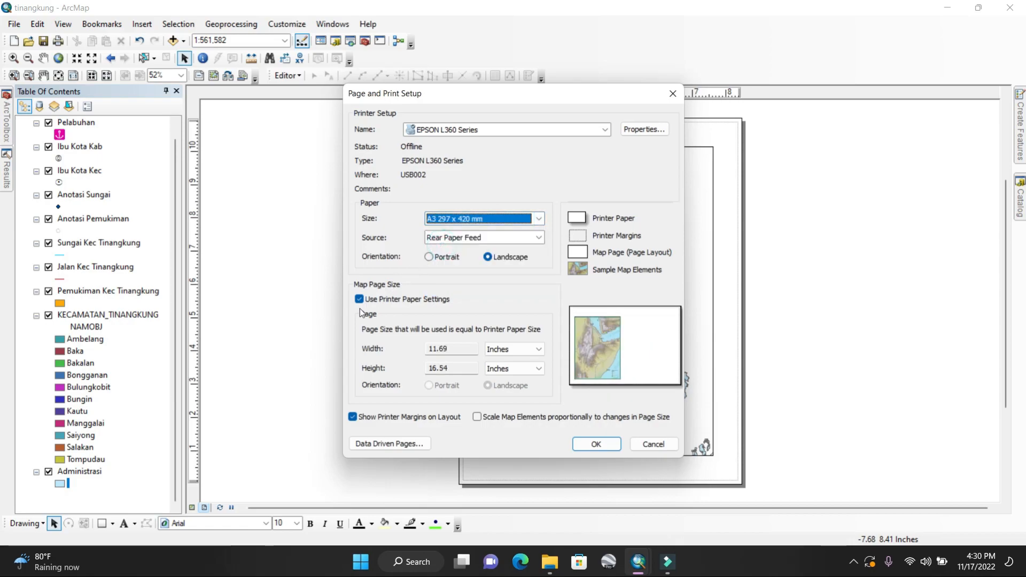
pyautogui.click(359, 300)
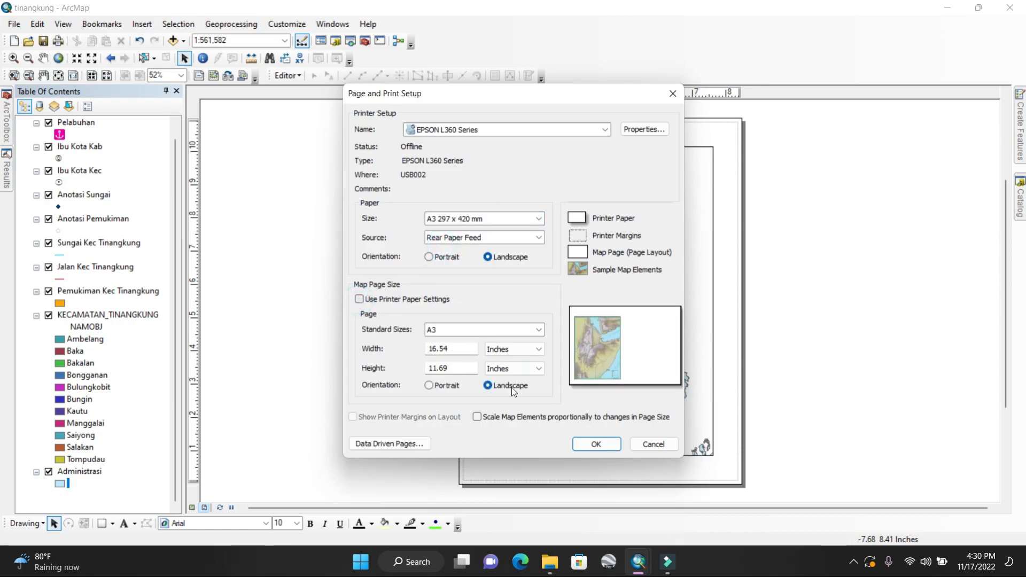
pyautogui.click(607, 447)
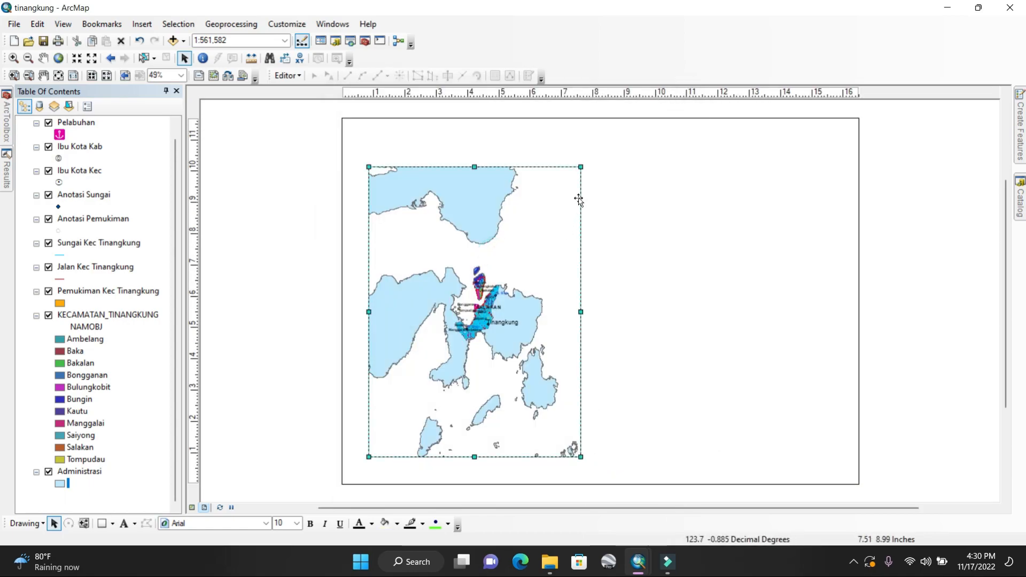
# Enlarge the data frame toward the upper right of the layout page and select it
pyautogui.moveTo(579, 167); pyautogui.dragTo(750, 137)
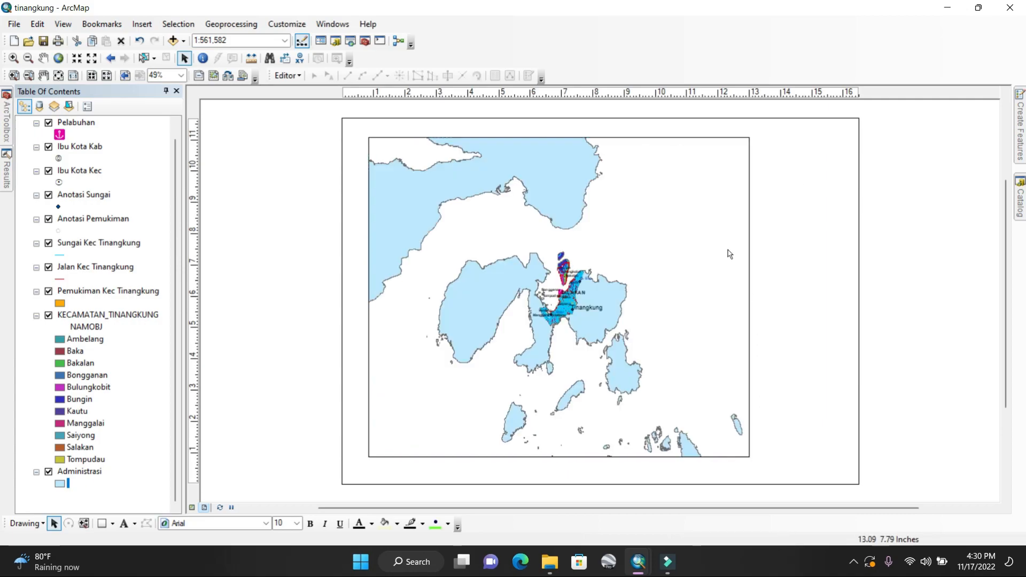
pyautogui.click(594, 294)
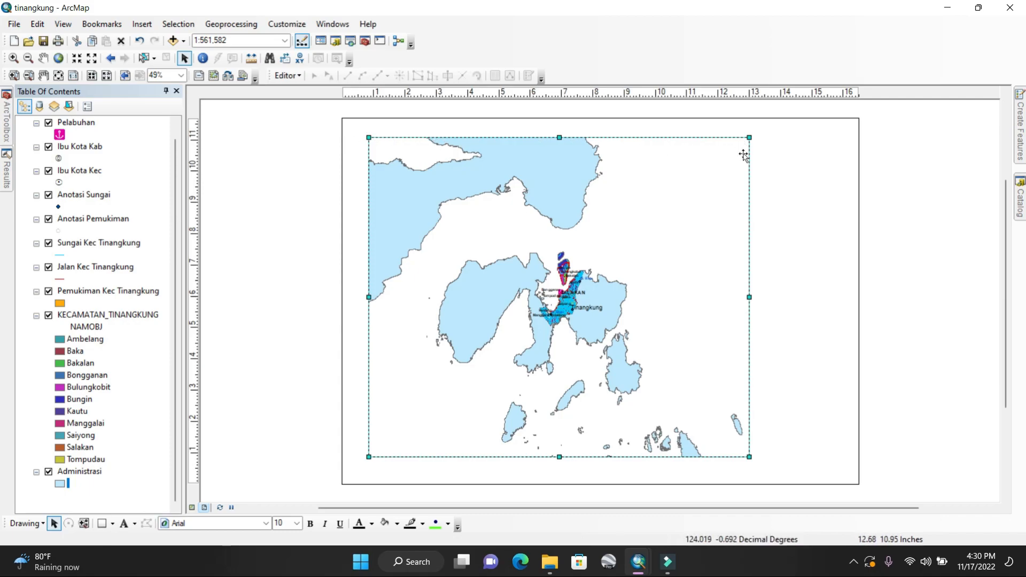
# Try map scales of 1:50,000 and 1:100,000 for the data frame on the layout page
pyautogui.click(233, 41)
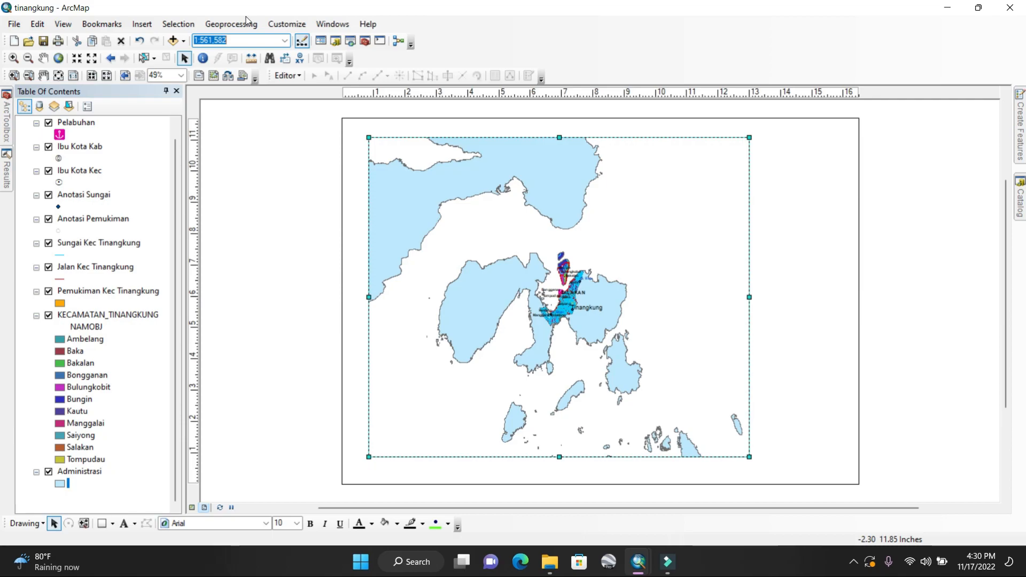
pyautogui.write('50,000')
pyautogui.press('Return')
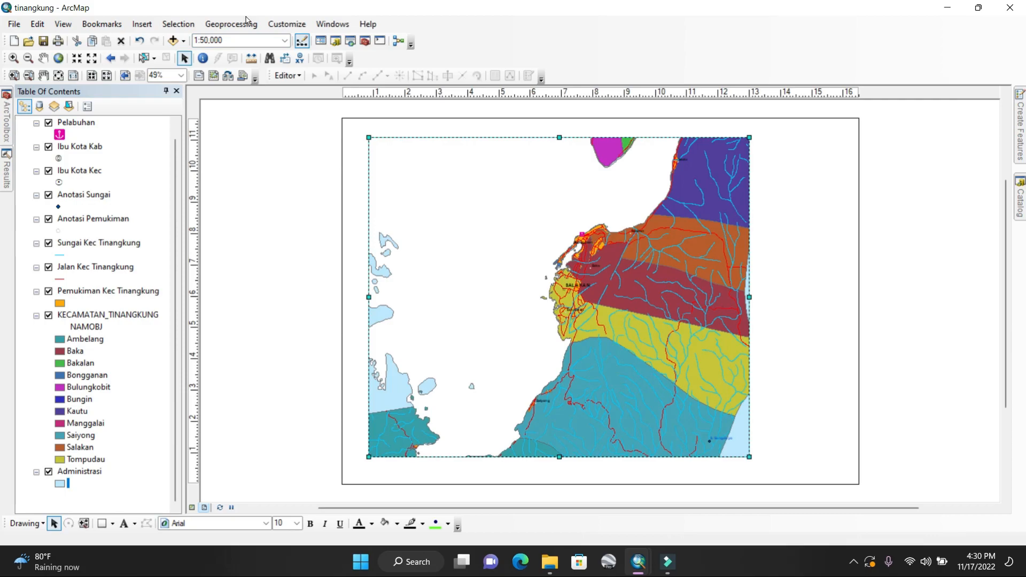
pyautogui.click(274, 44)
pyautogui.write('100000')
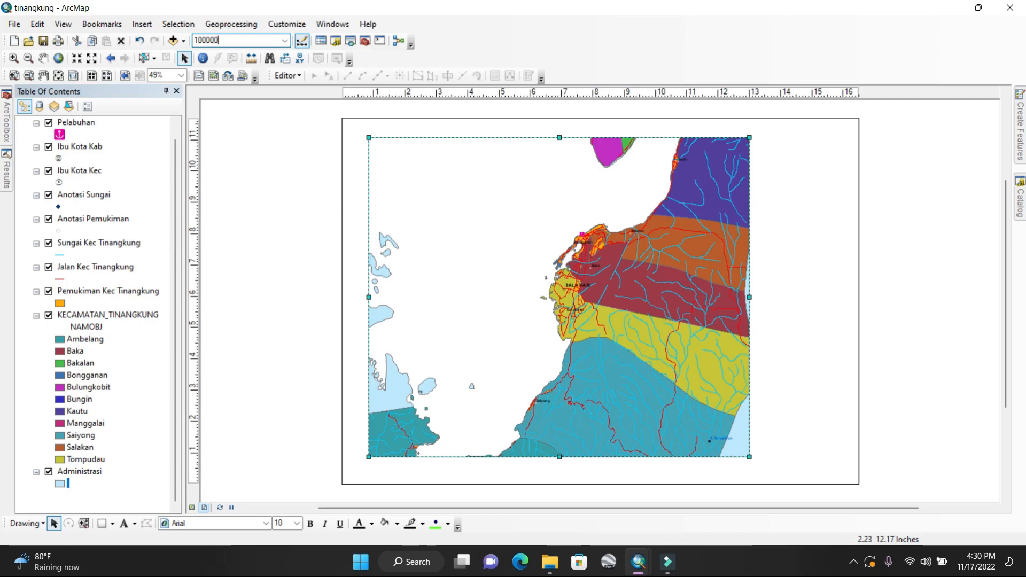
pyautogui.press('Return')
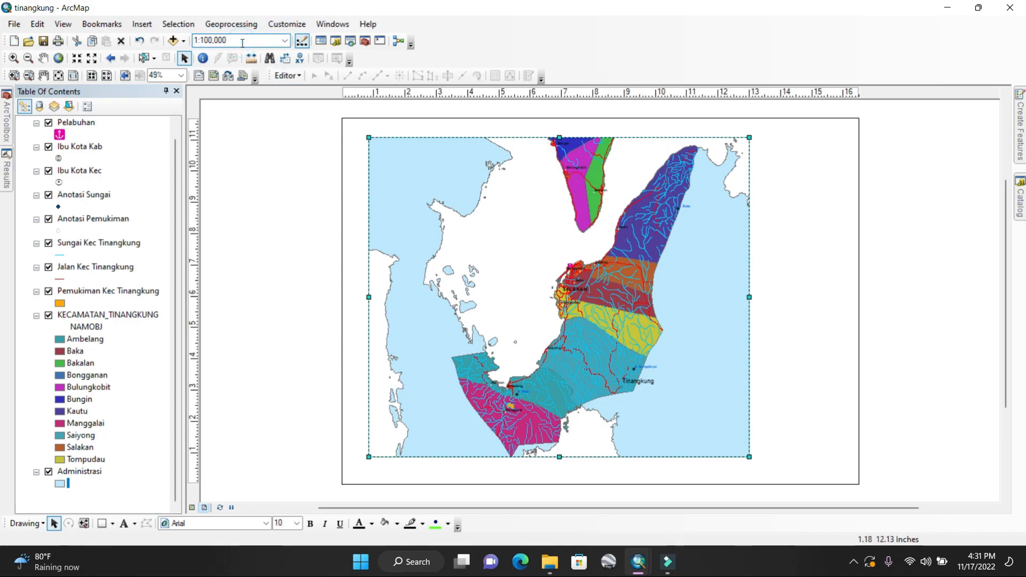
# Fit the whole district inside the data frame at a map scale of 1:140,000 and enlarge the frame toward the page's left edge
pyautogui.press('Return')
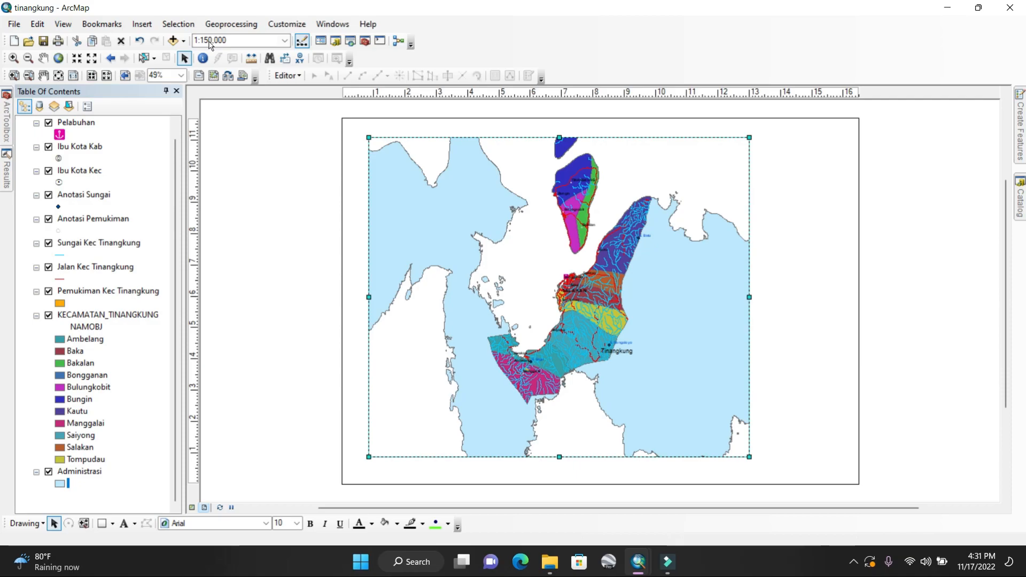
pyautogui.click(43, 57)
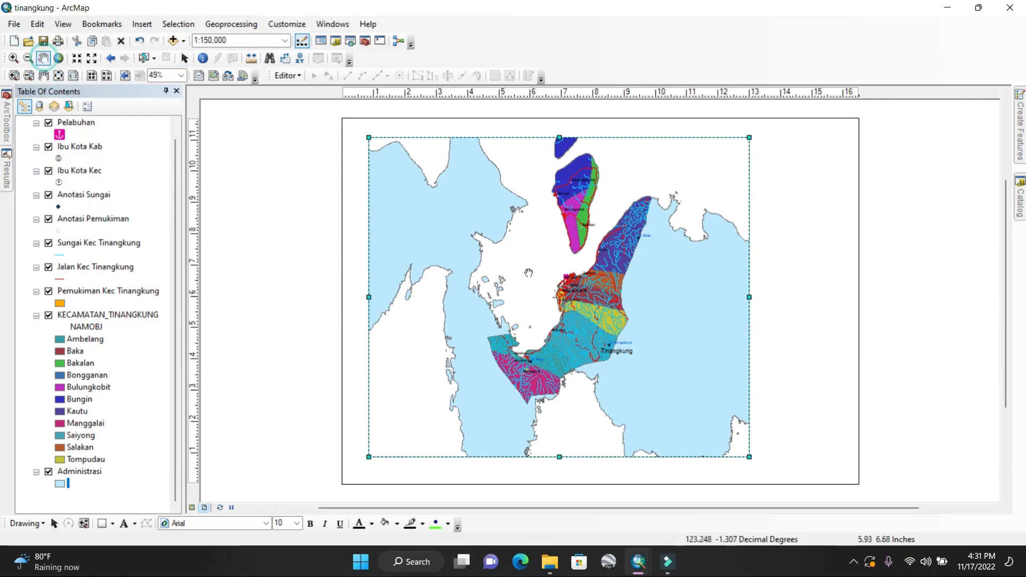
pyautogui.moveTo(526, 247); pyautogui.dragTo(520, 275)
pyautogui.moveTo(520, 275); pyautogui.dragTo(519, 284)
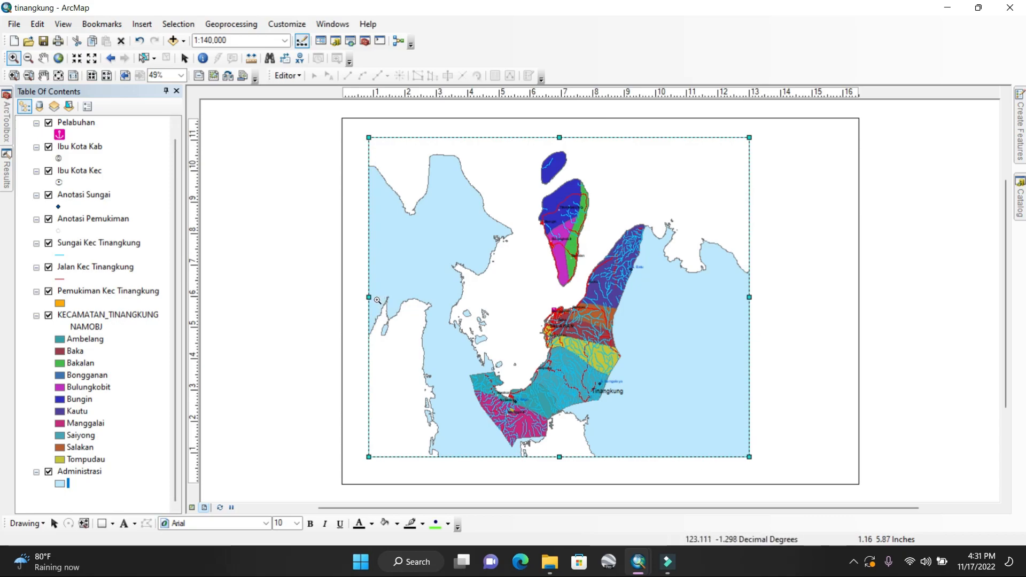
pyautogui.click(185, 58)
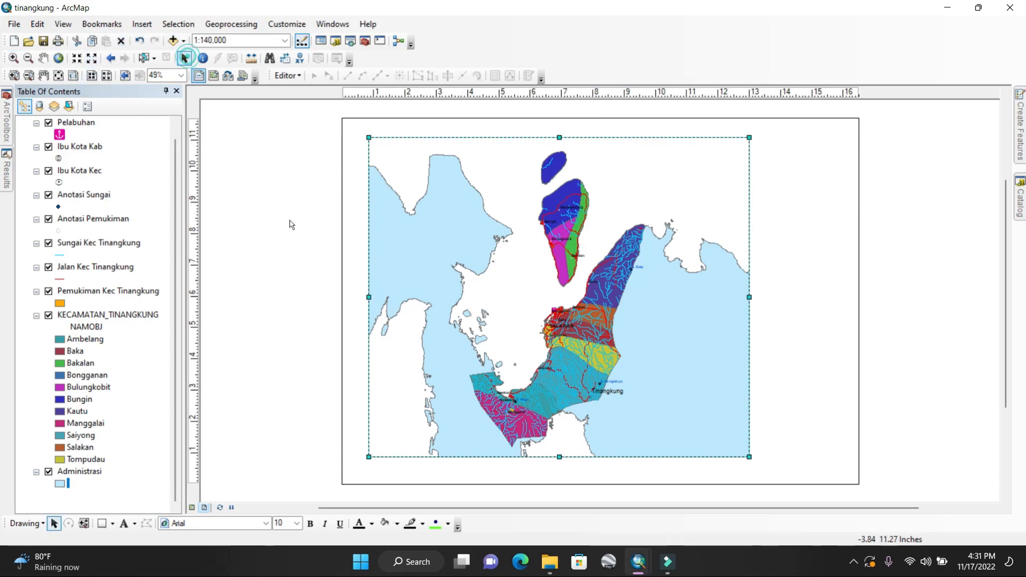
pyautogui.moveTo(369, 297); pyautogui.dragTo(352, 299)
# Set the line width of the Jalan Kec Tinangkung road symbol to 0.3
pyautogui.click(16, 76)
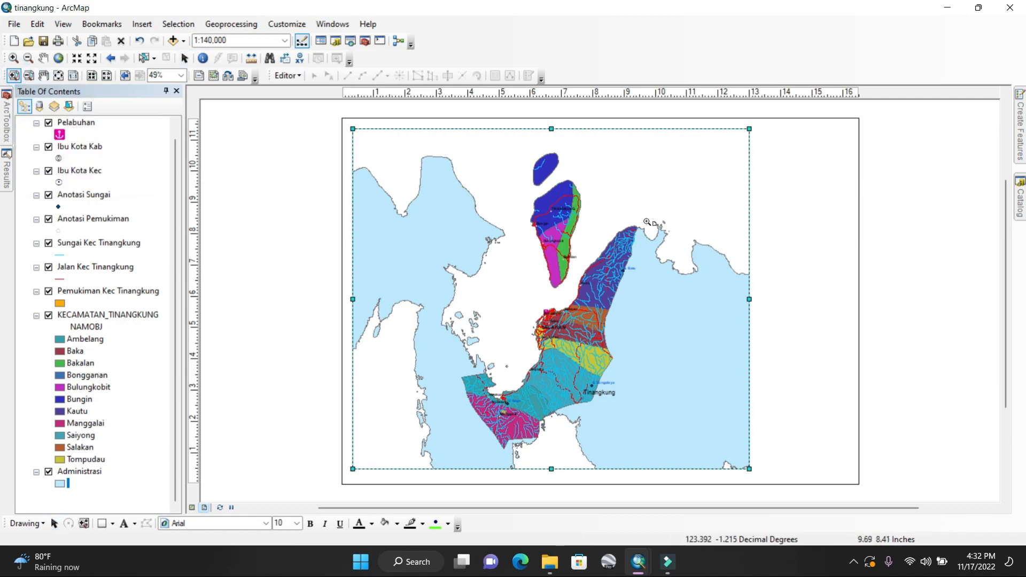
pyautogui.click(13, 58)
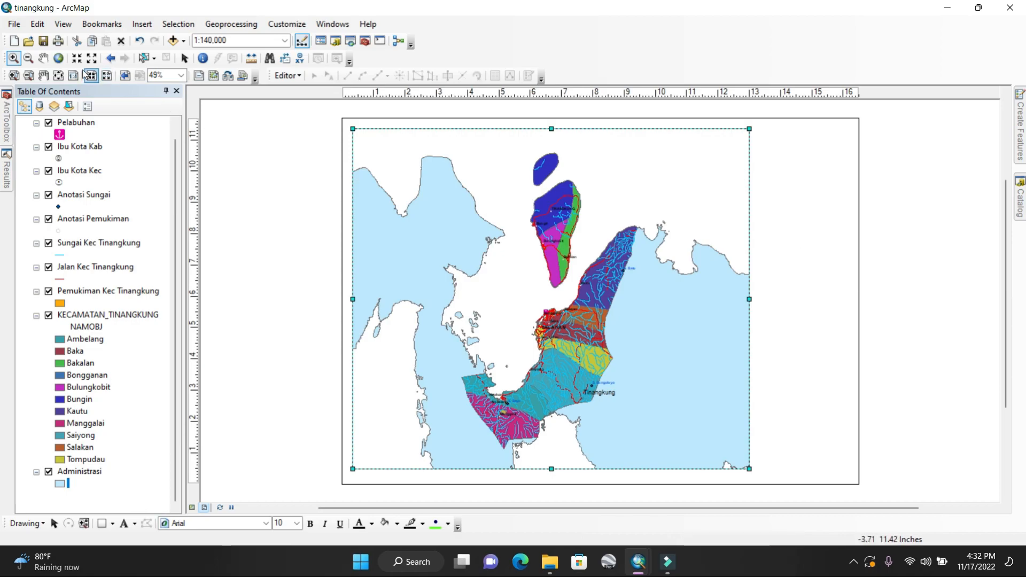
pyautogui.click(13, 78)
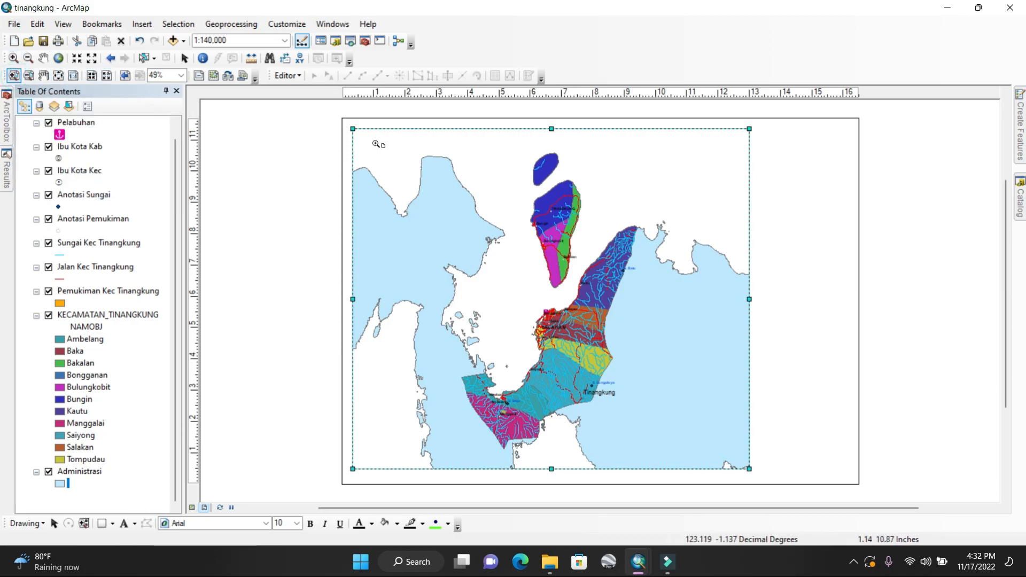
pyautogui.moveTo(666, 396); pyautogui.dragTo(683, 446)
pyautogui.moveTo(524, 236); pyautogui.dragTo(772, 461)
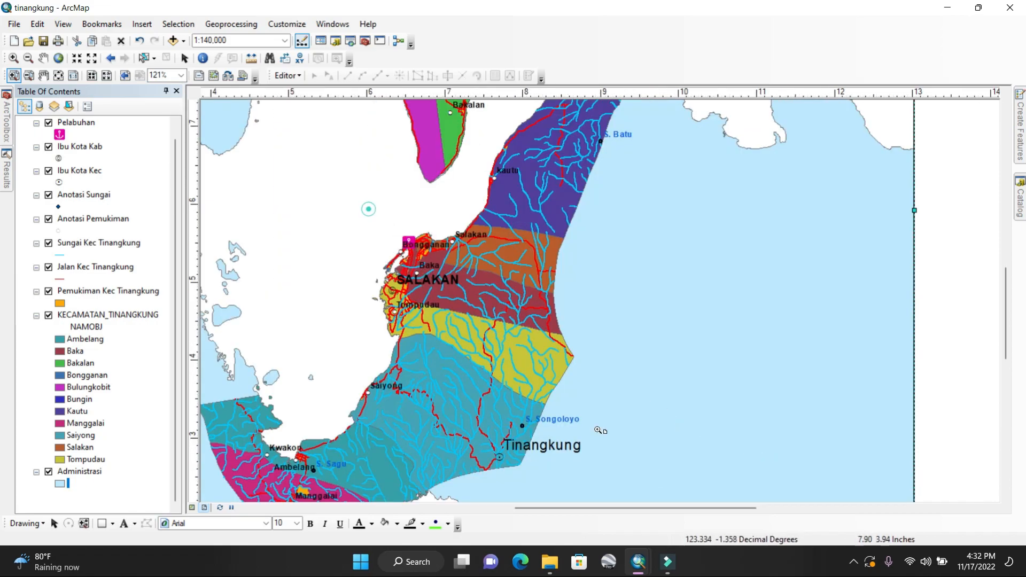
pyautogui.moveTo(368, 208); pyautogui.dragTo(661, 477)
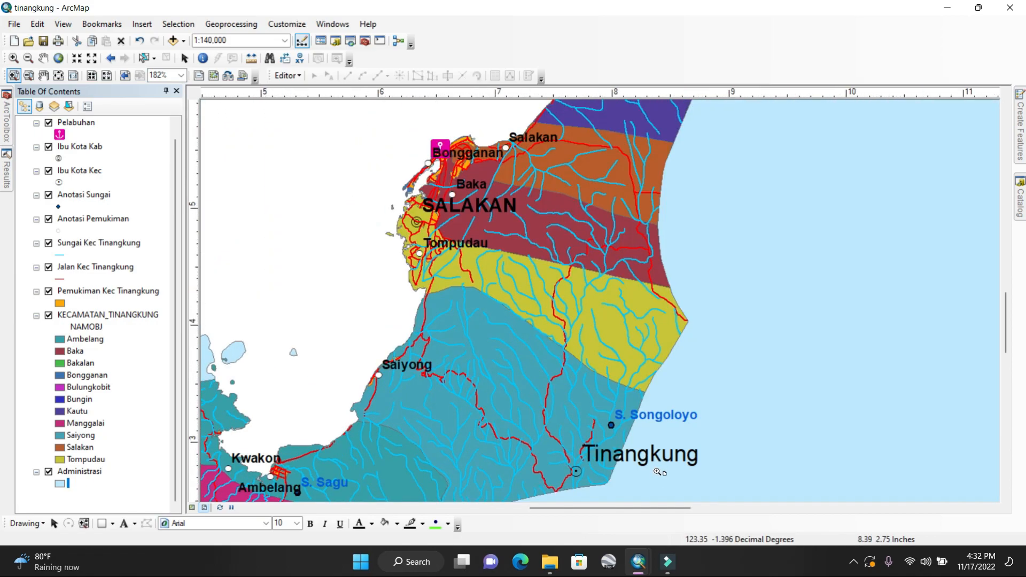
pyautogui.click(60, 279)
pyautogui.write('0')
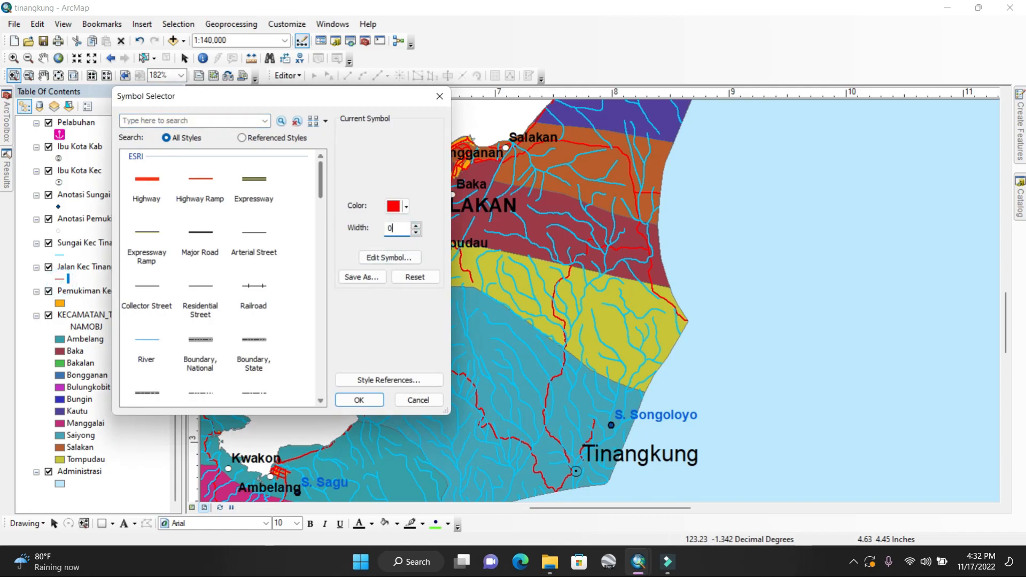
pyautogui.write('3')
pyautogui.press('BackSpace')
pyautogui.press('BackSpace')
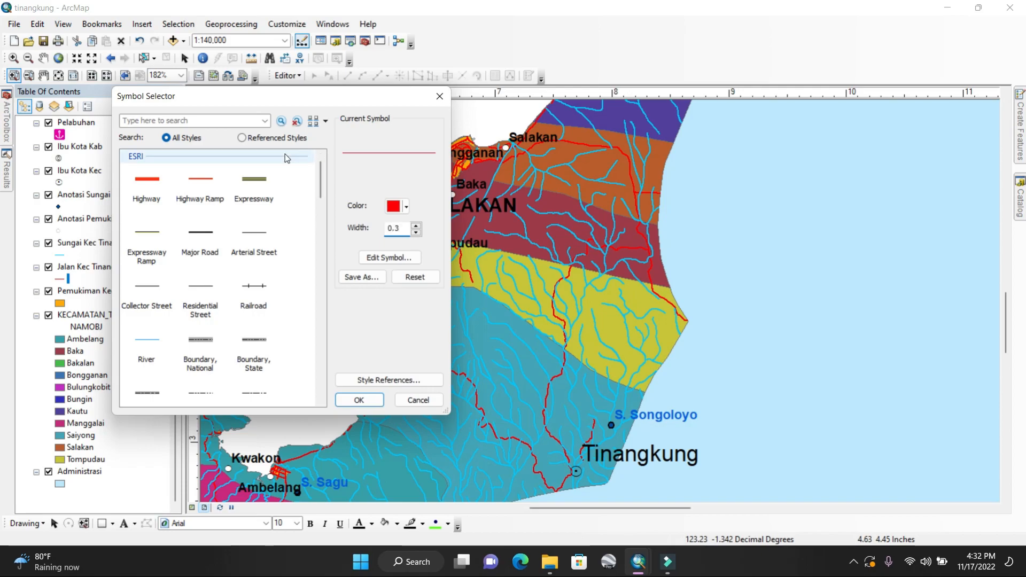
pyautogui.click(367, 399)
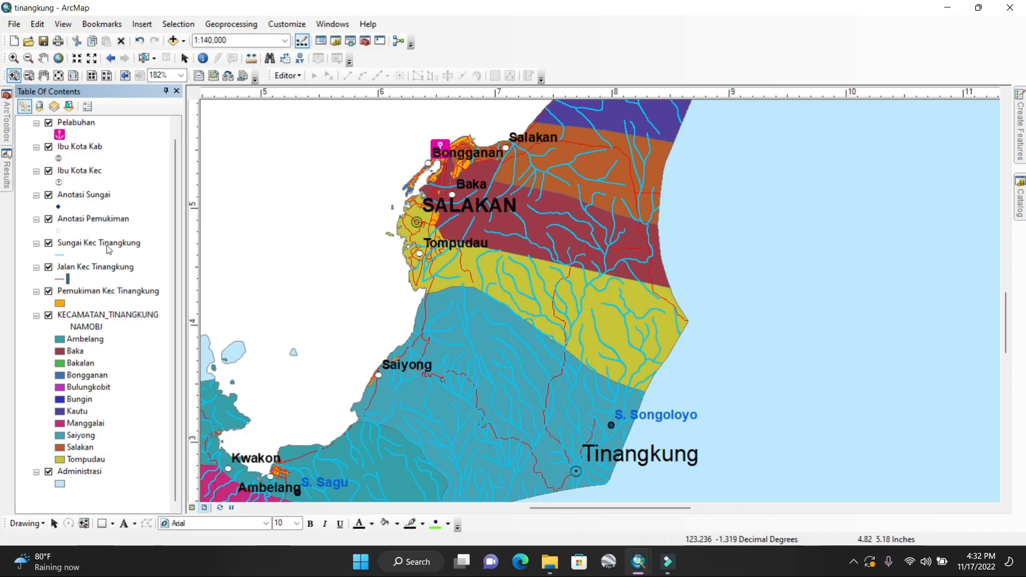
# Move the Sungai Kec Tinangkung layer below both Jalan Kec Tinangkung and Pemukiman Kec Tinangkung in the layer order
pyautogui.moveTo(105, 245); pyautogui.dragTo(105, 281)
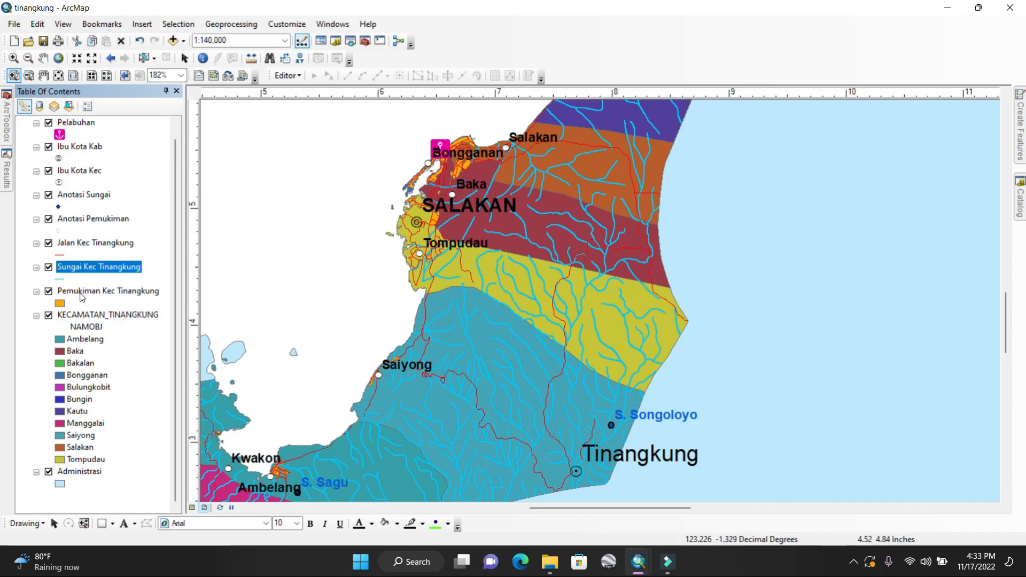
pyautogui.keyDown('ctrl'); pyautogui.click(83, 292); pyautogui.keyUp('ctrl')
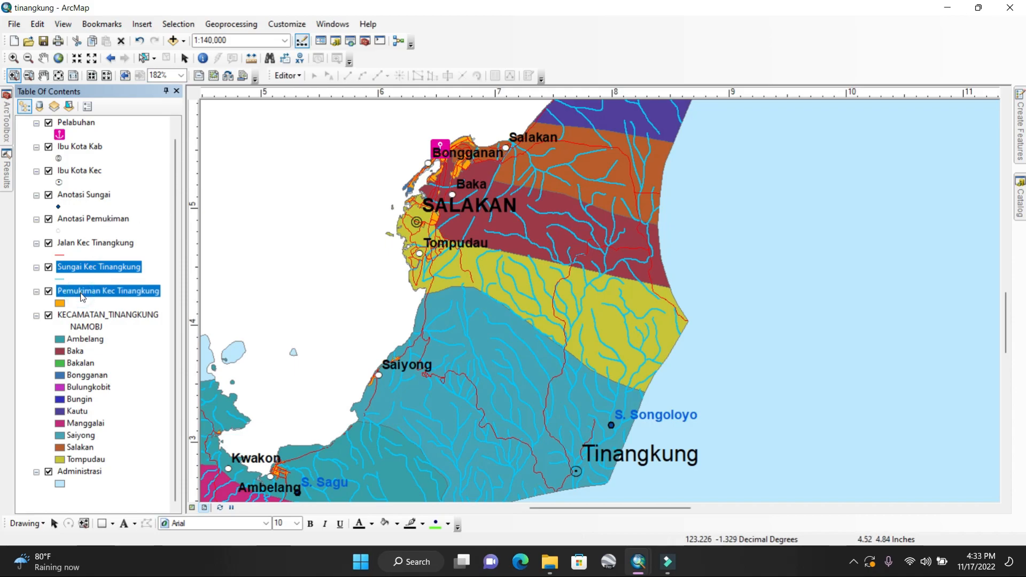
pyautogui.moveTo(83, 297); pyautogui.dragTo(73, 264)
pyautogui.click(73, 266)
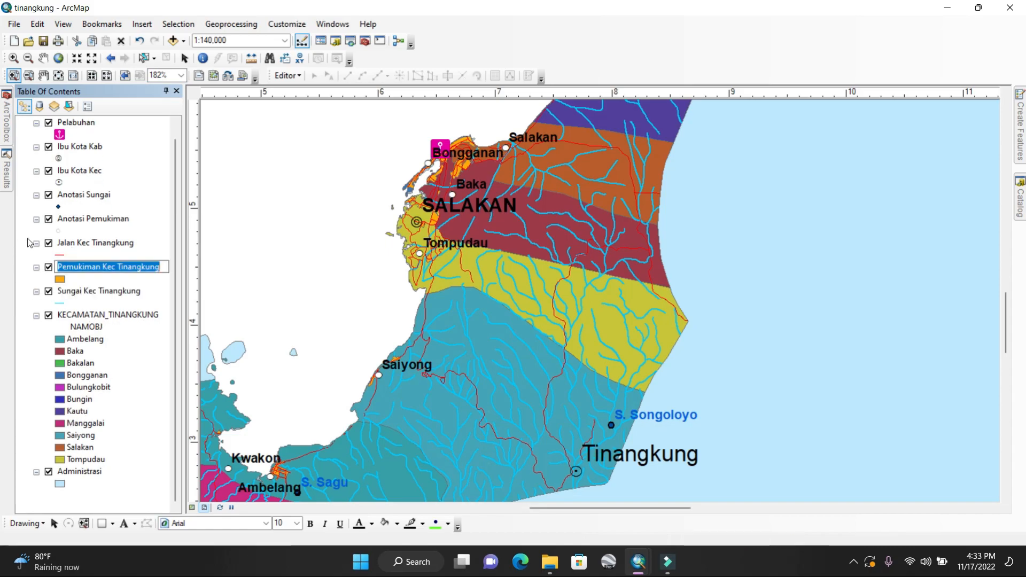
pyautogui.press('Return')
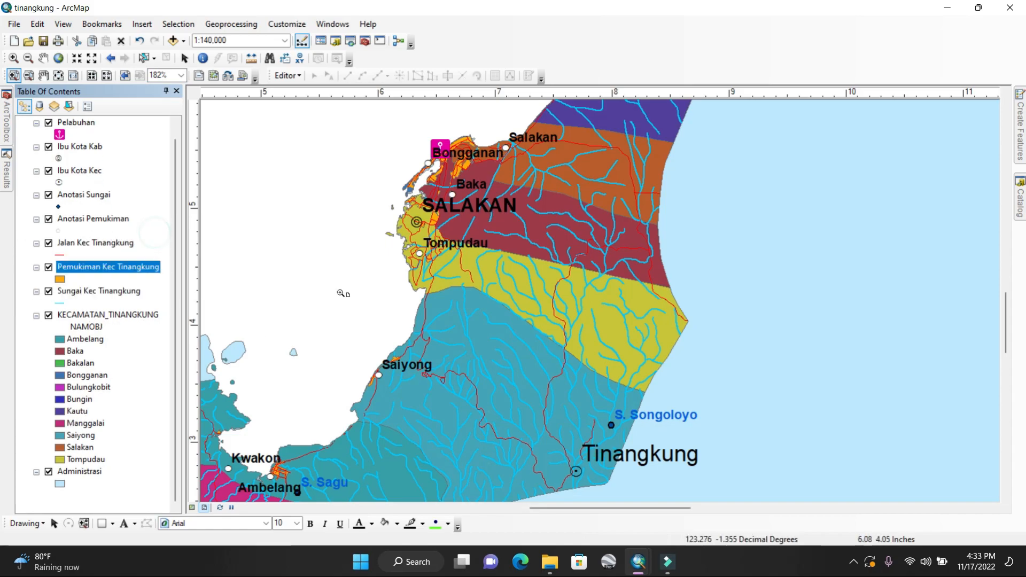
# Set the Sungai Kec Tinangkung river symbol to a line width of 0.5 and a darker blue color
pyautogui.click(57, 305)
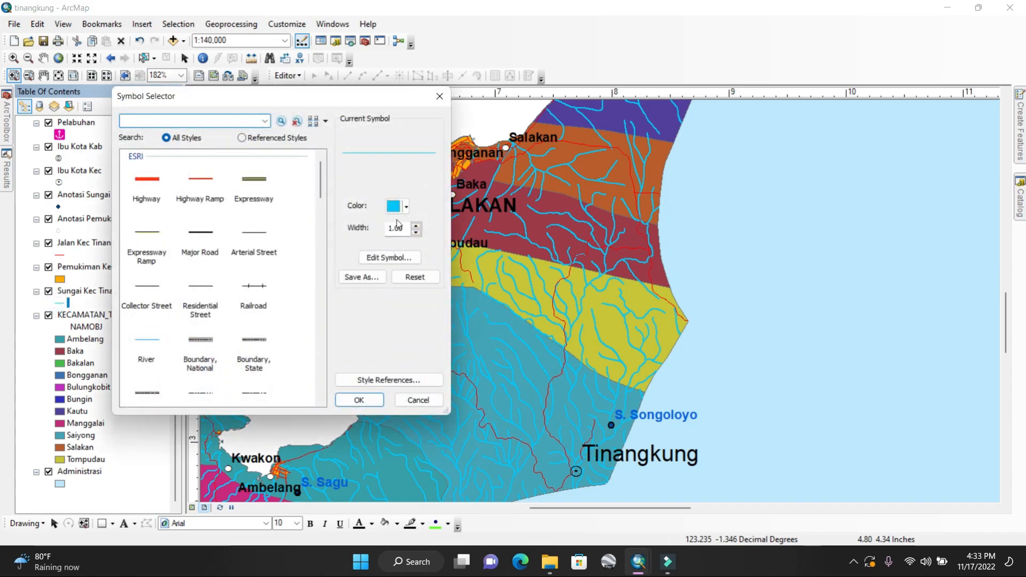
pyautogui.click(395, 206)
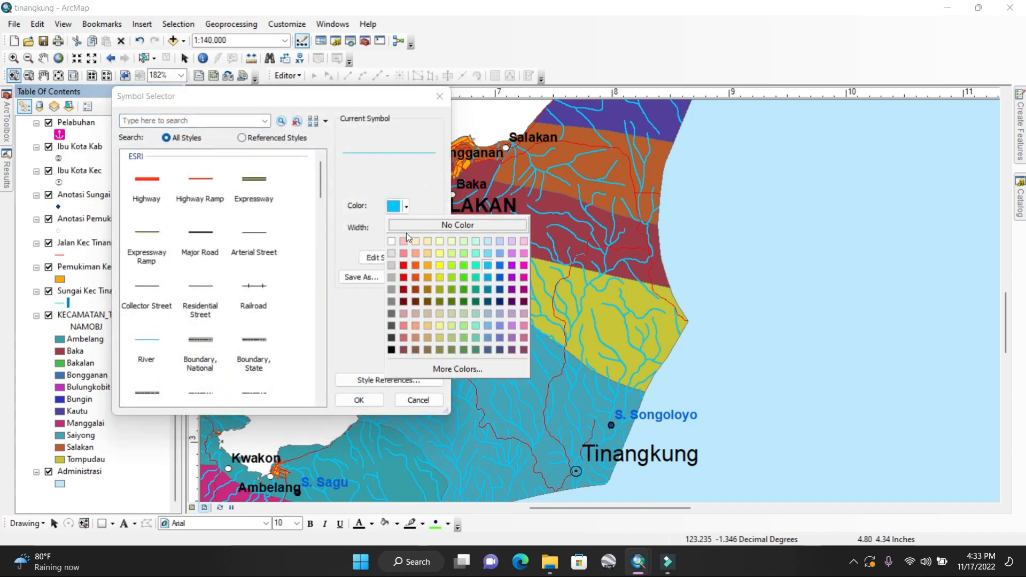
pyautogui.click(421, 171)
pyautogui.doubleClick(403, 229)
pyautogui.write('0.5')
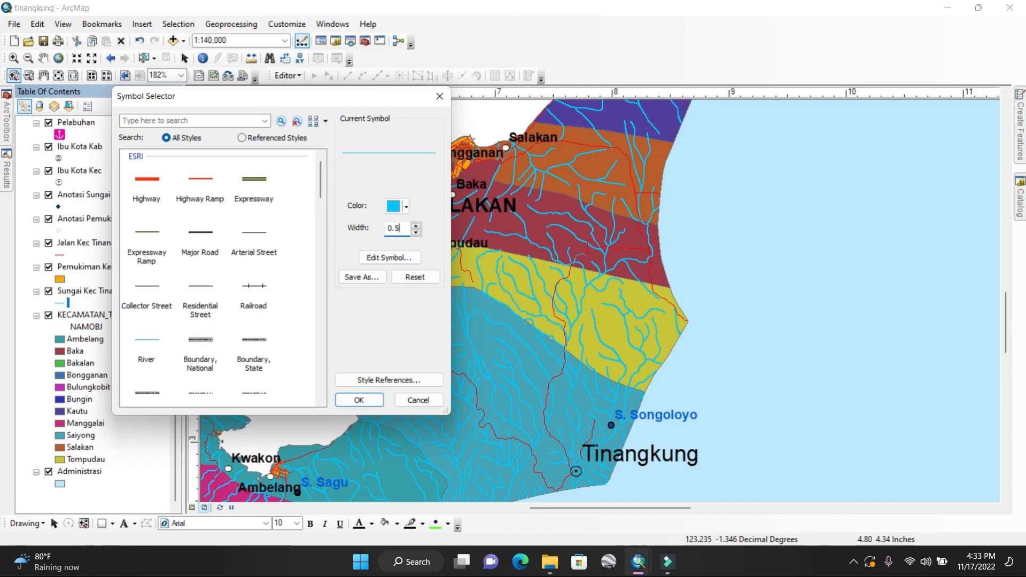
pyautogui.click(395, 206)
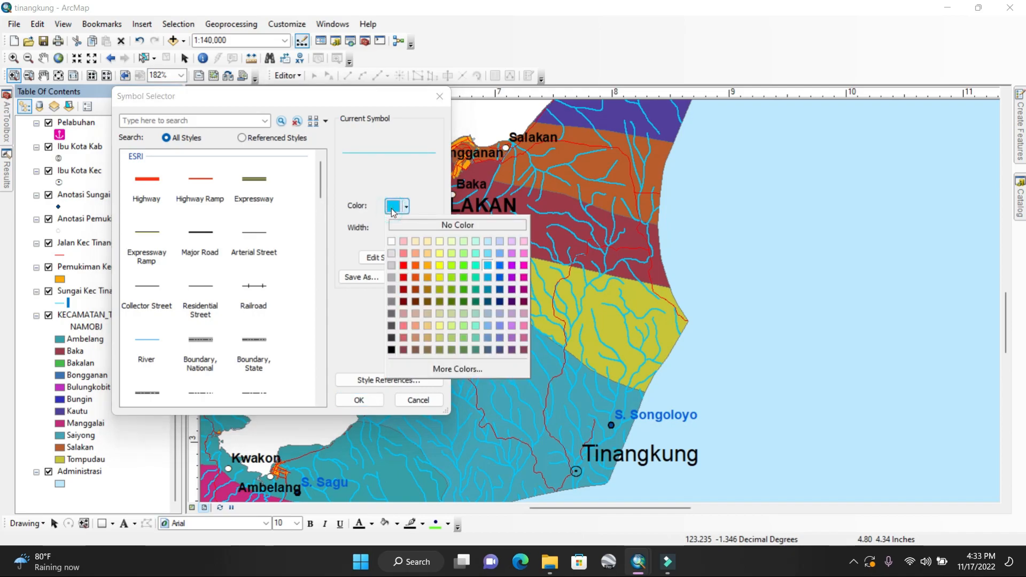
pyautogui.click(501, 265)
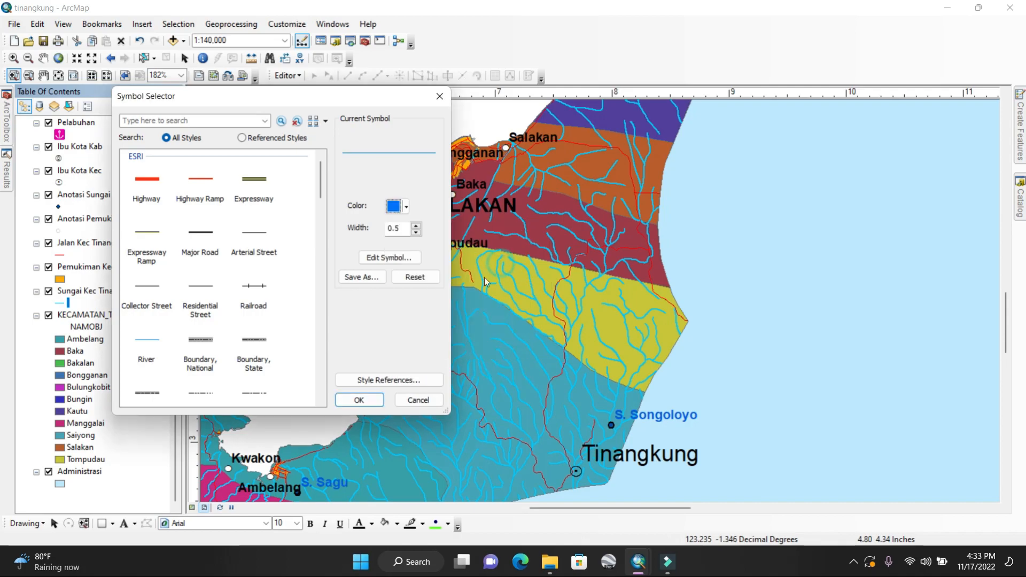
pyautogui.click(359, 400)
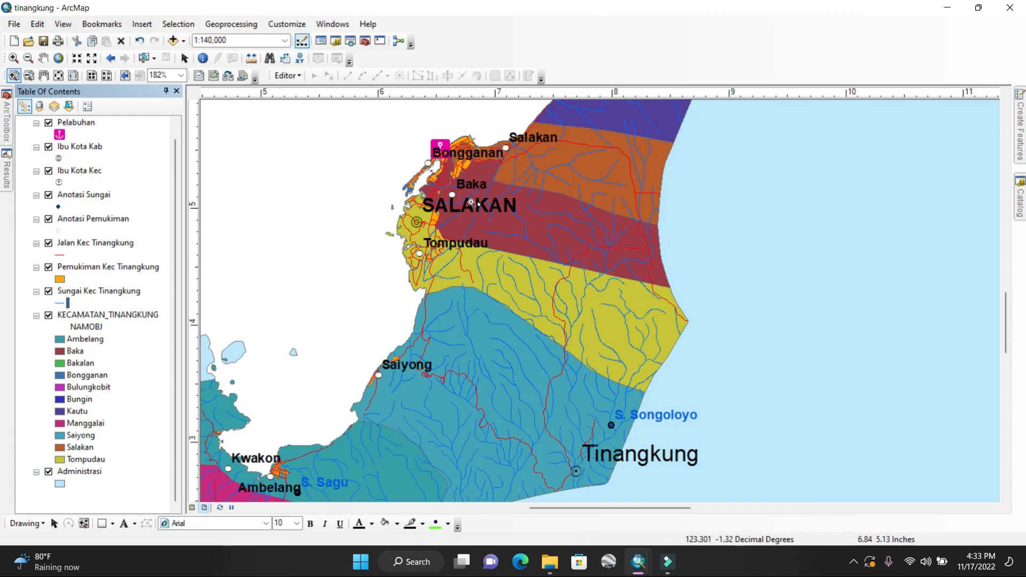
# Reduce the font size of the Anotasi Sungai river labels in the layer's properties
pyautogui.rightClick(81, 196)
pyautogui.click(176, 476)
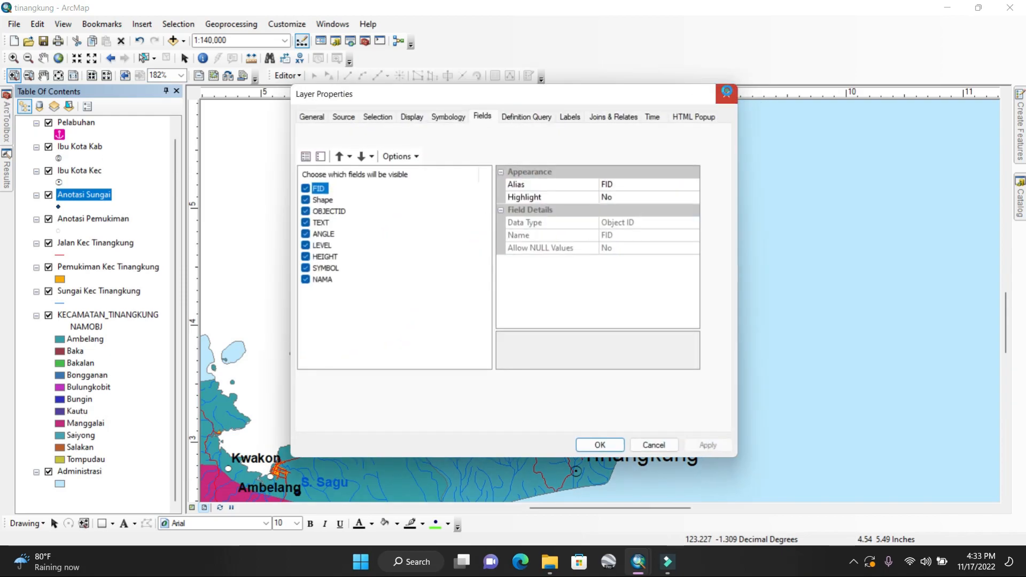
pyautogui.click(727, 94)
pyautogui.rightClick(77, 197)
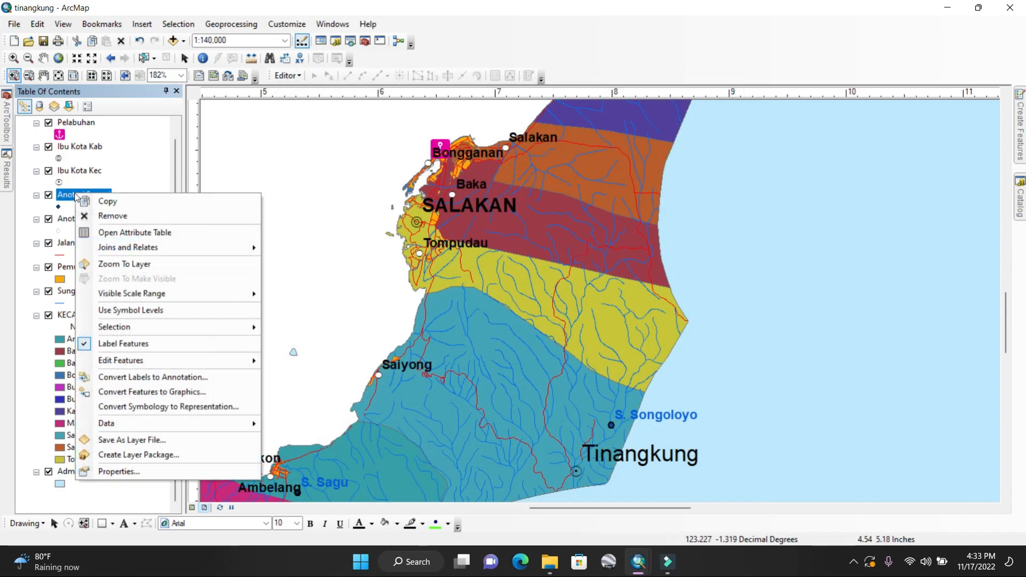
pyautogui.click(119, 472)
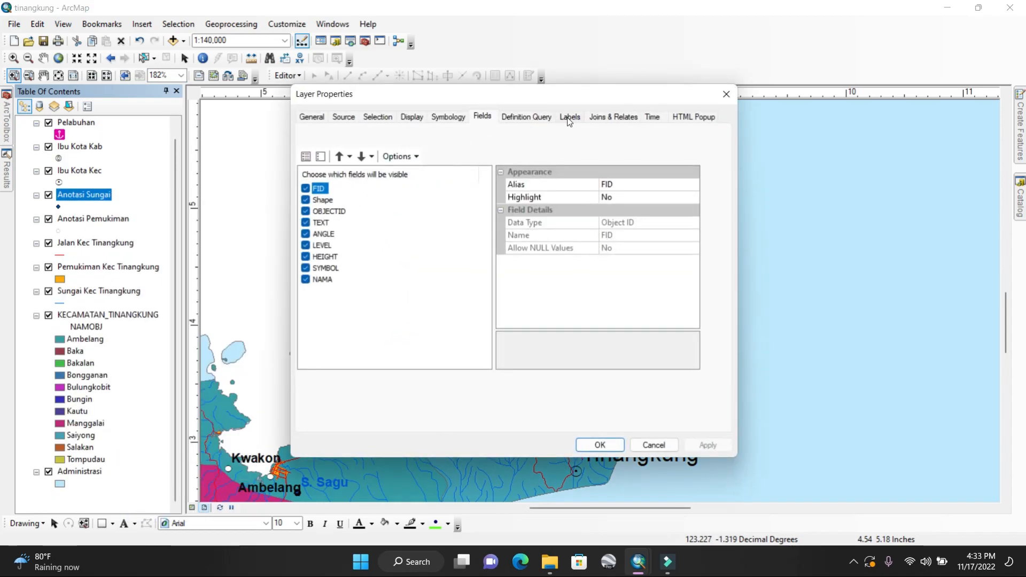
pyautogui.click(568, 120)
pyautogui.click(587, 258)
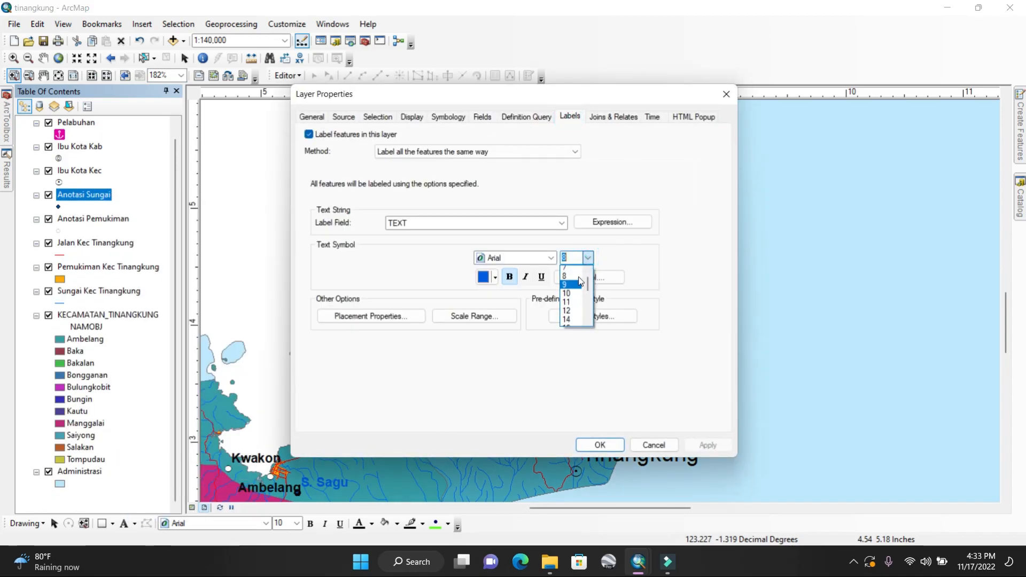
pyautogui.click(573, 273)
pyautogui.click(609, 448)
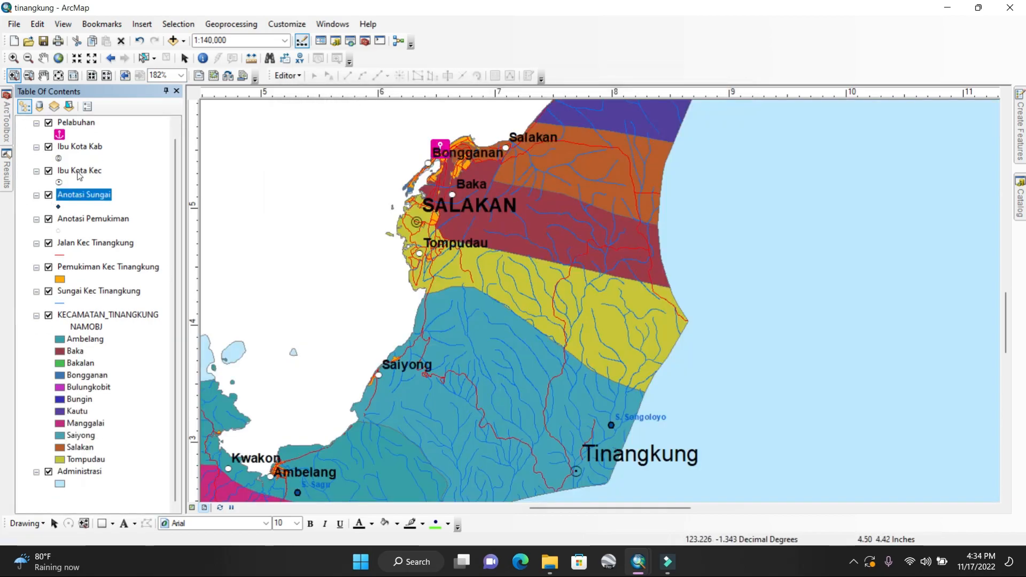
# Set the font size of the Anotasi Pemukiman settlement labels to 5
pyautogui.rightClick(78, 172)
pyautogui.rightClick(80, 219)
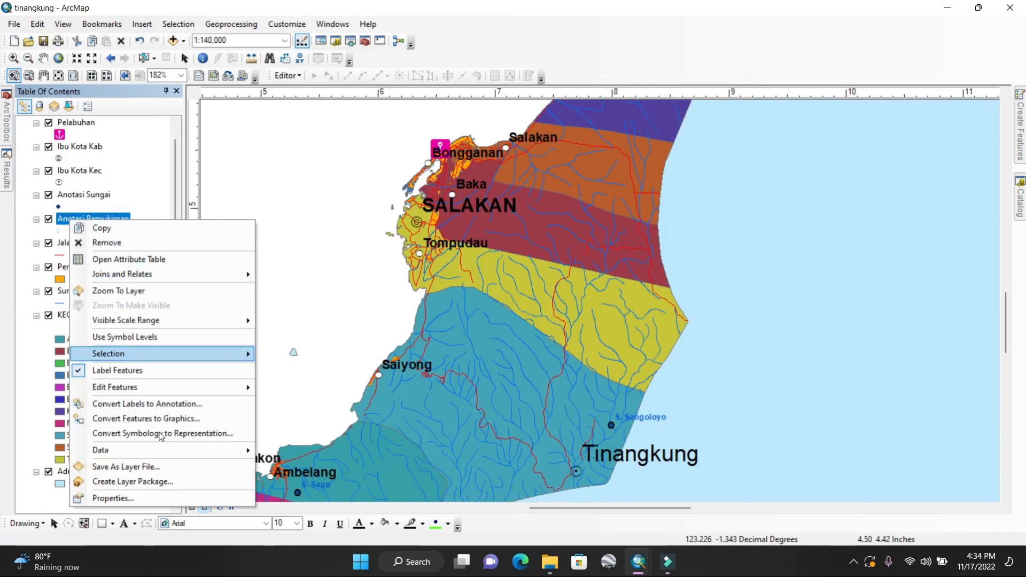
pyautogui.click(158, 502)
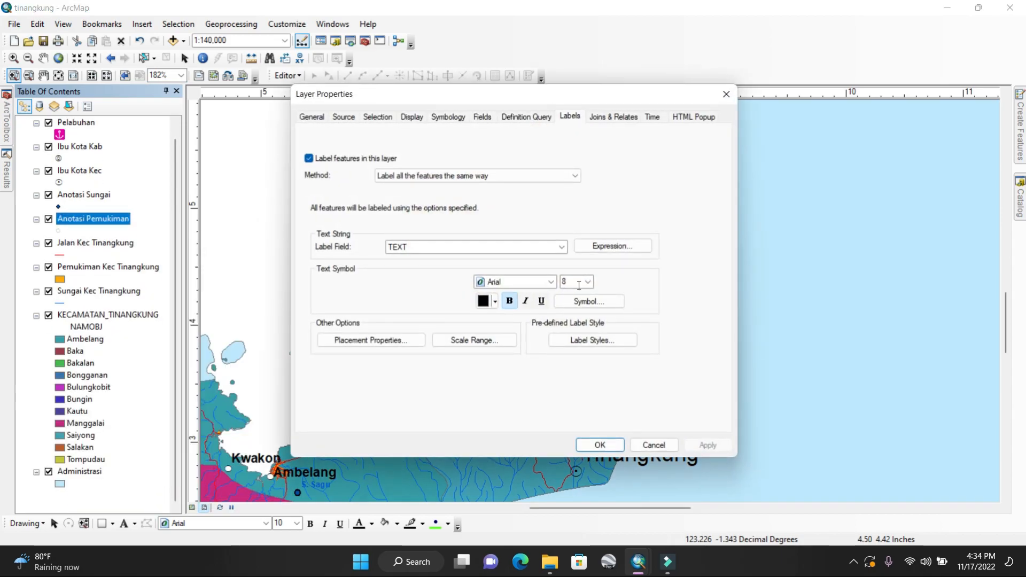
pyautogui.click(587, 283)
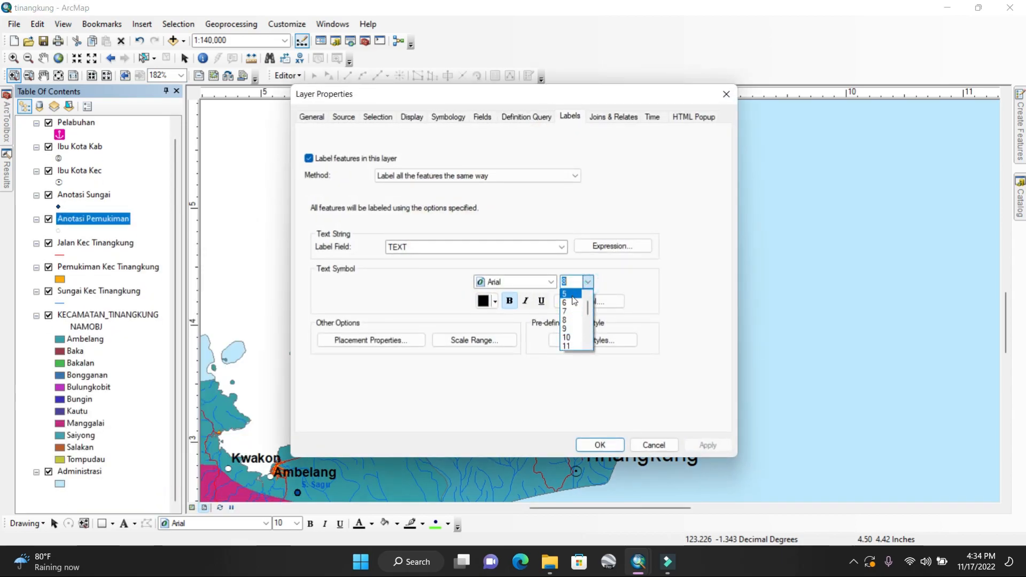
pyautogui.click(568, 294)
pyautogui.click(600, 444)
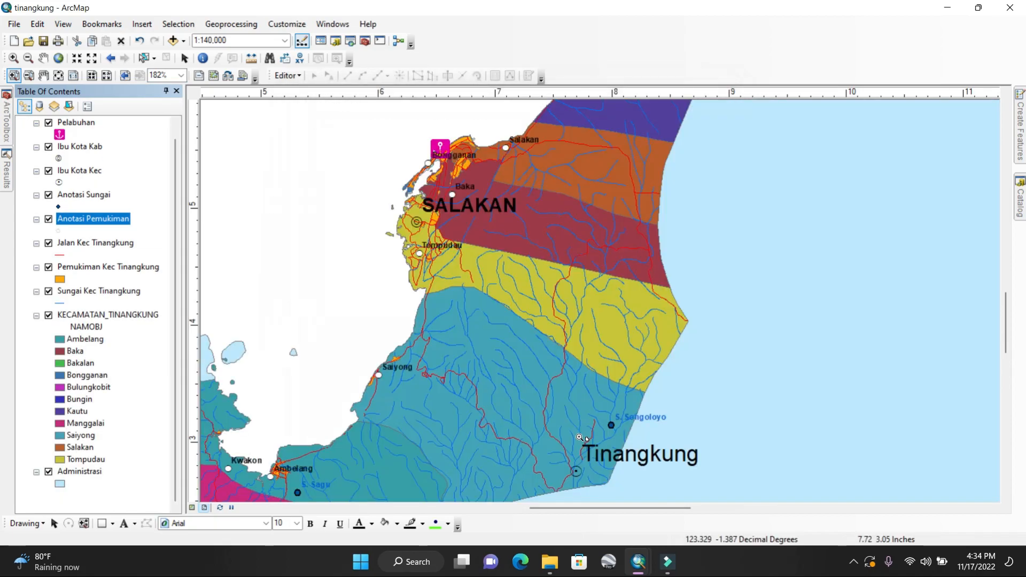
# Set the size of the Anotasi Pemukiman point symbol to 4
pyautogui.click(58, 231)
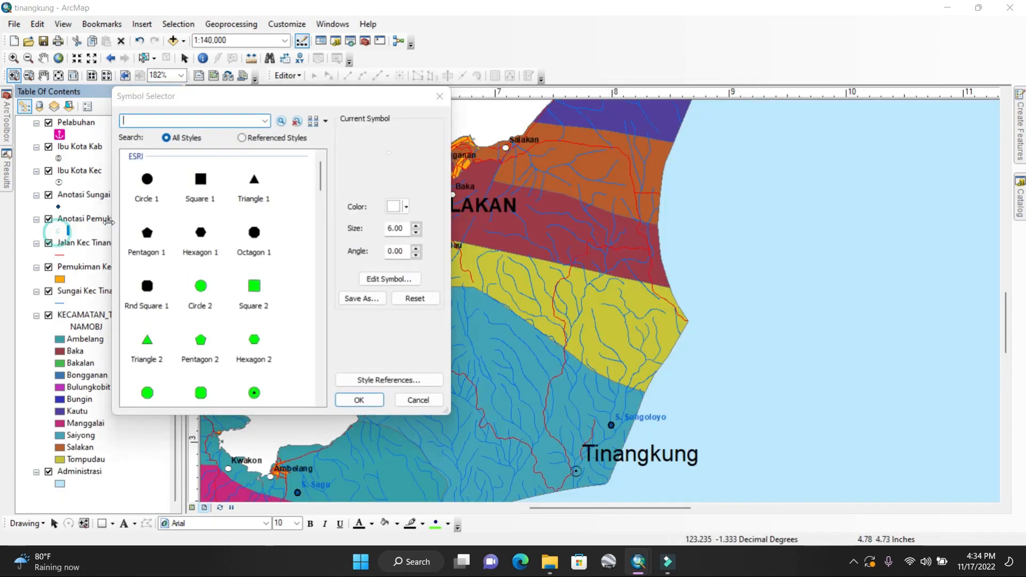
pyautogui.click(415, 235)
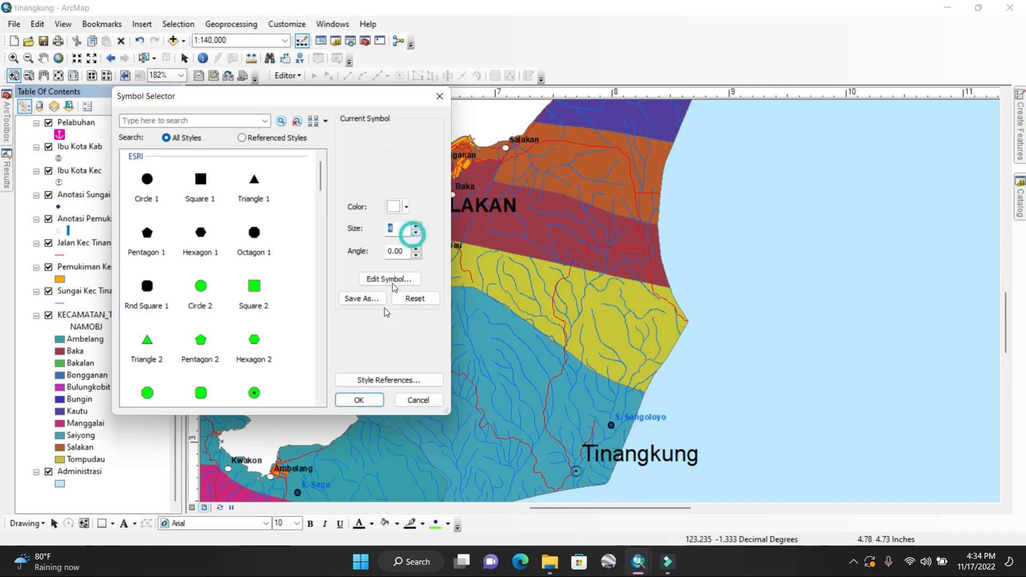
pyautogui.click(358, 400)
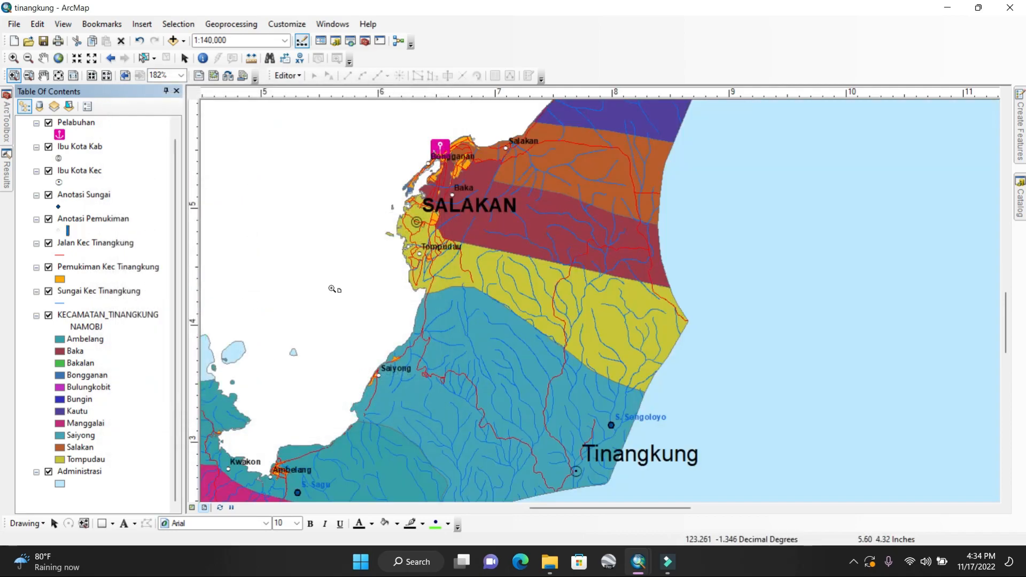
# Set the font size of the Ibu Kota Kab labels to 9
pyautogui.rightClick(76, 150)
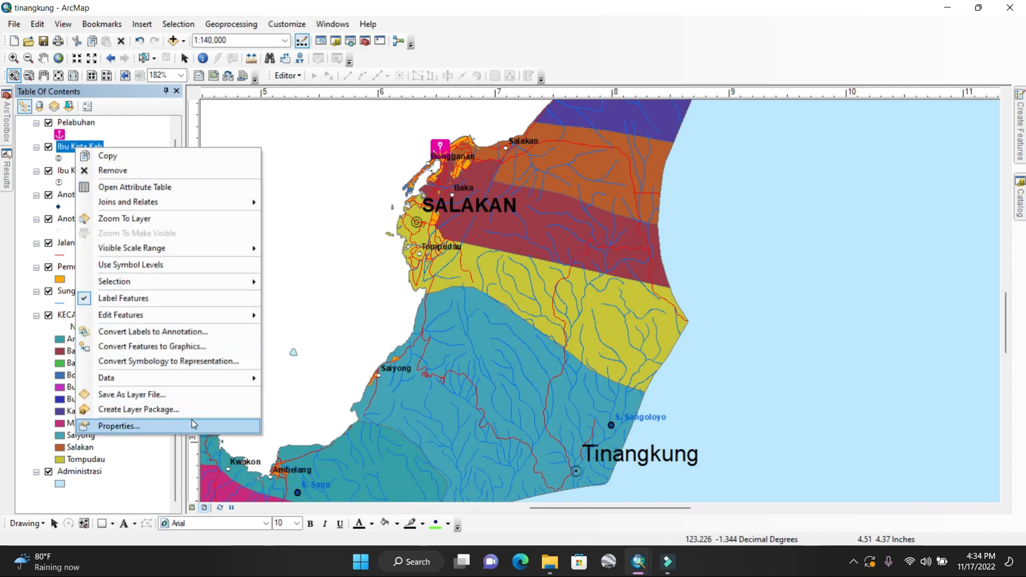
pyautogui.click(194, 425)
pyautogui.click(588, 281)
pyautogui.scroll(3, 570, 337)
pyautogui.click(567, 323)
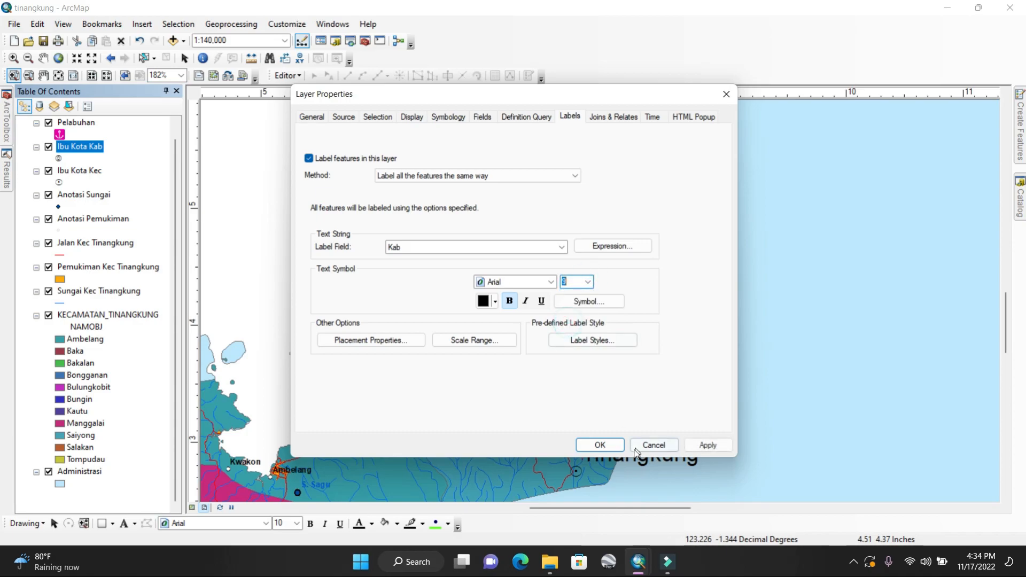
pyautogui.click(617, 446)
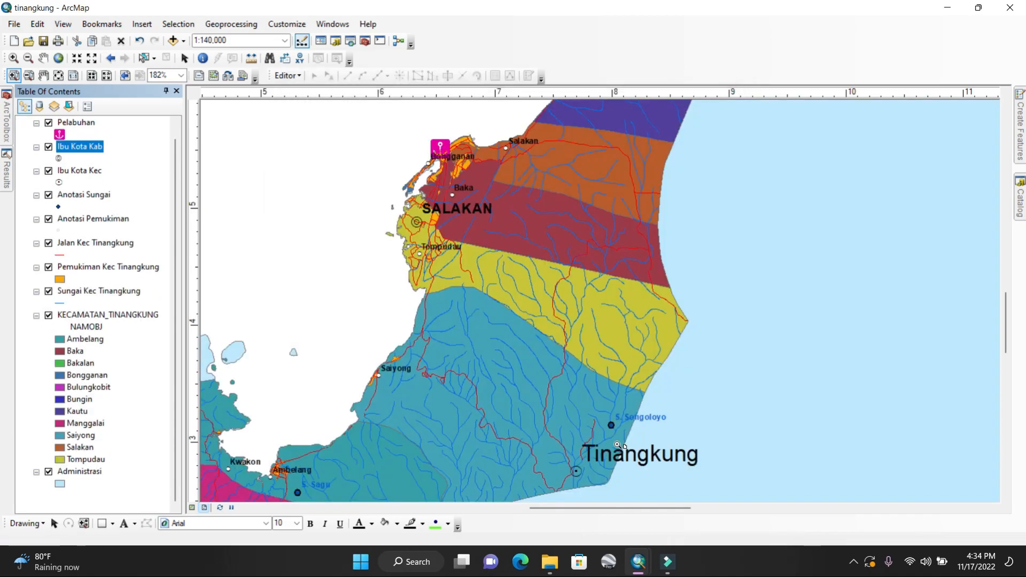
# Reduce the font size of the Ibu Kota Kab labels to 7
pyautogui.rightClick(92, 147)
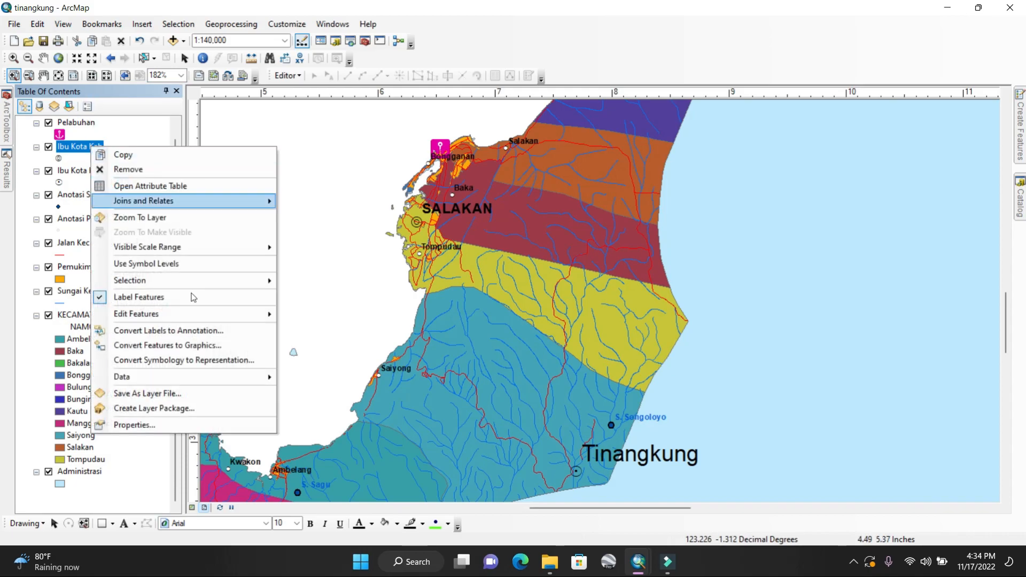
pyautogui.click(238, 431)
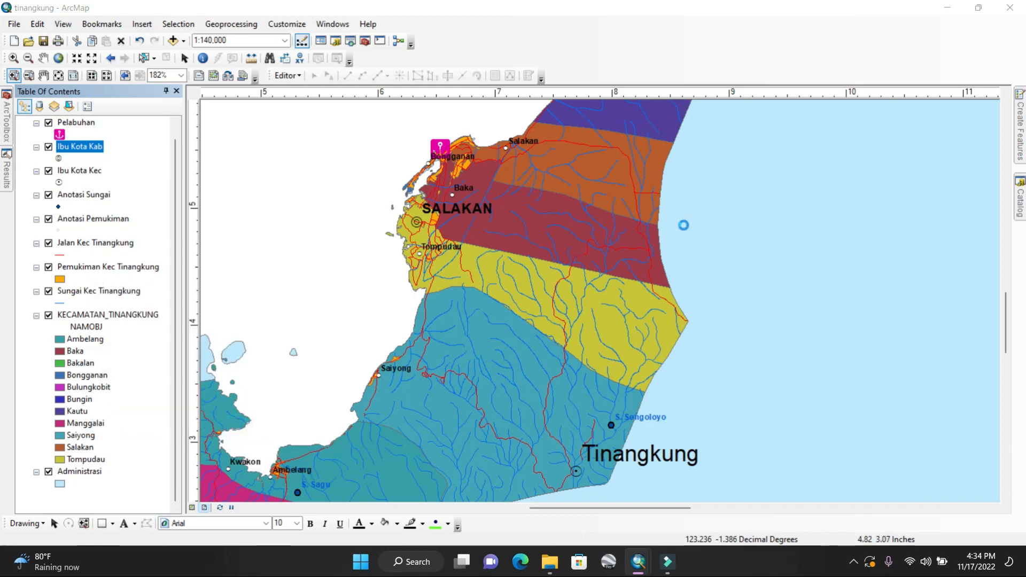
pyautogui.click(586, 283)
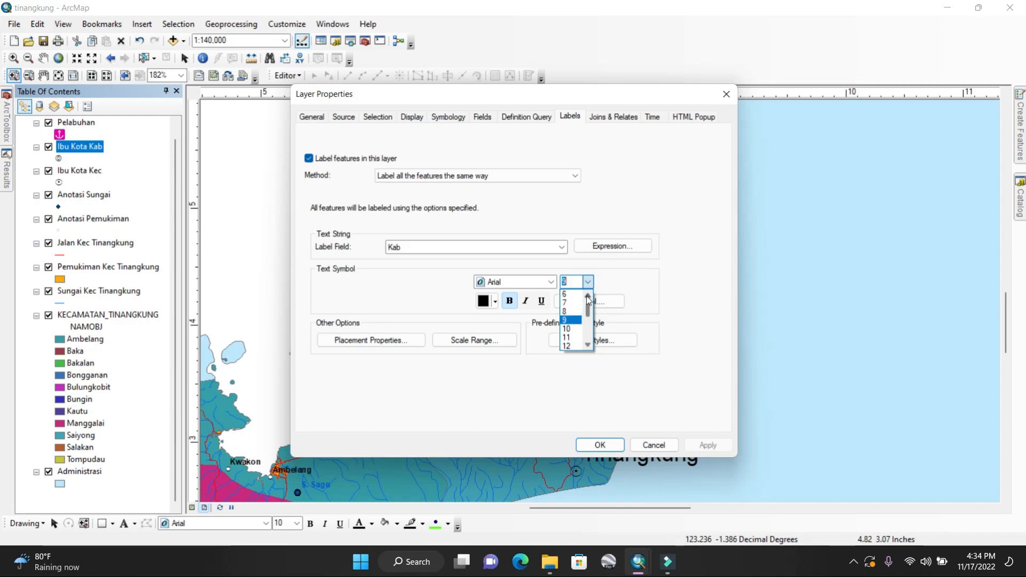
pyautogui.click(574, 304)
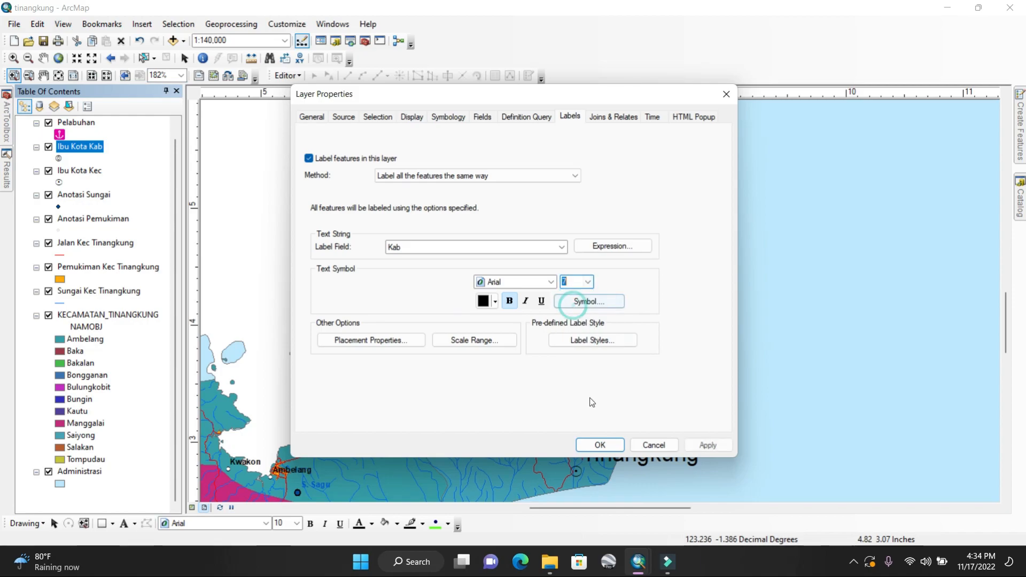
pyautogui.click(599, 444)
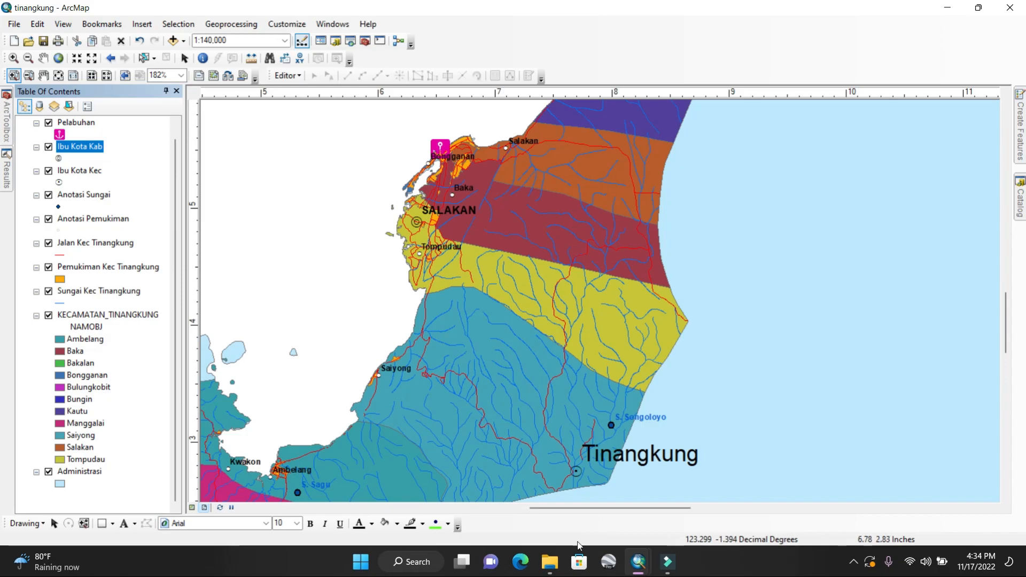
# Set the font size of the Ibu Kota Kec labels to 8
pyautogui.rightClick(86, 178)
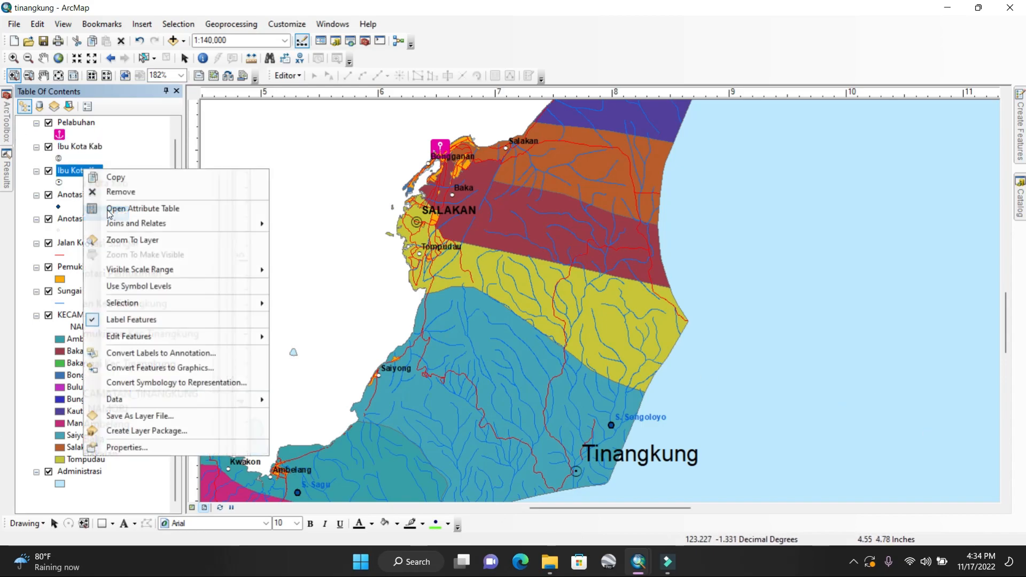
pyautogui.click(134, 444)
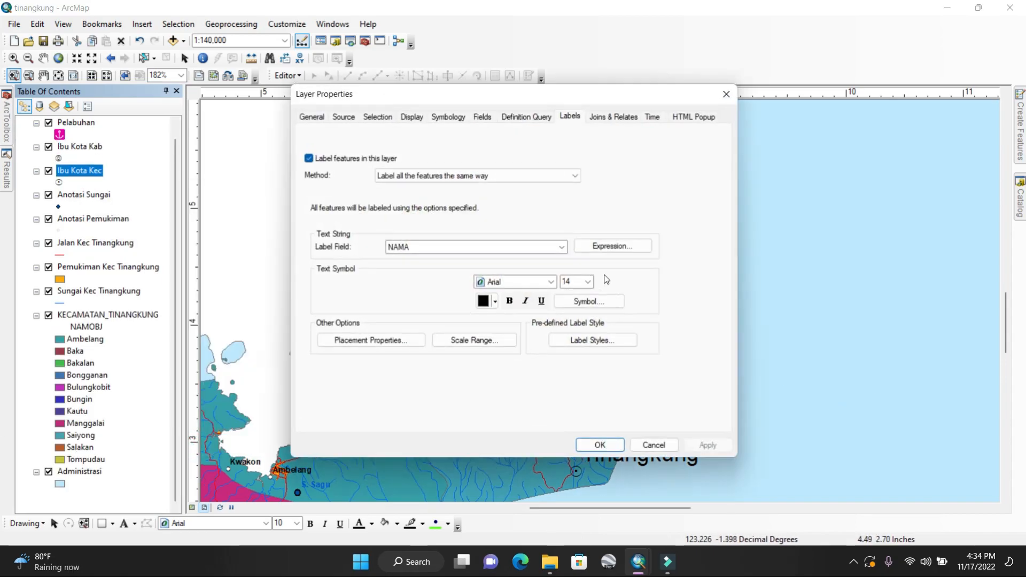
pyautogui.click(587, 281)
pyautogui.scroll(2, 585, 325)
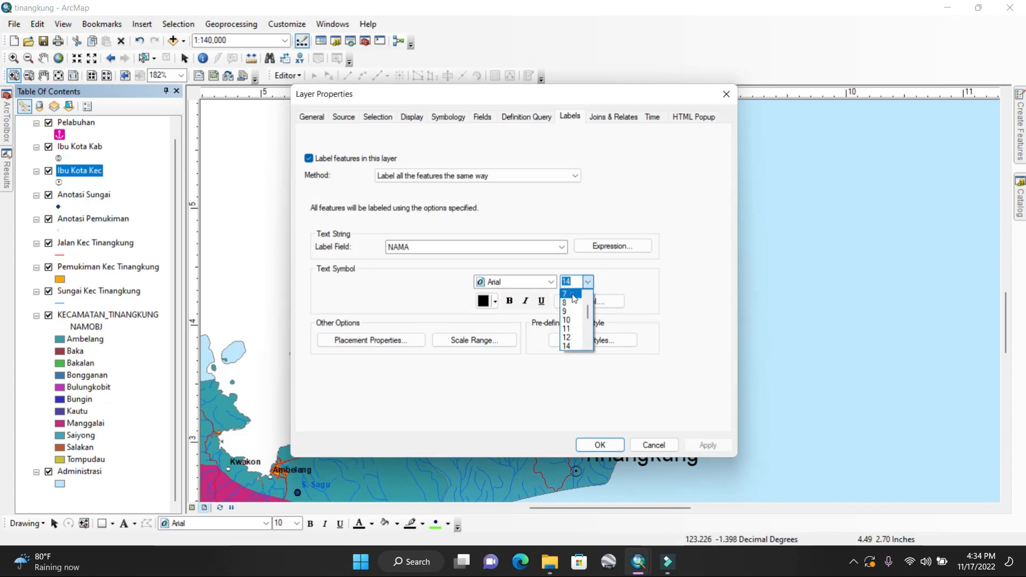
pyautogui.click(570, 302)
pyautogui.click(599, 445)
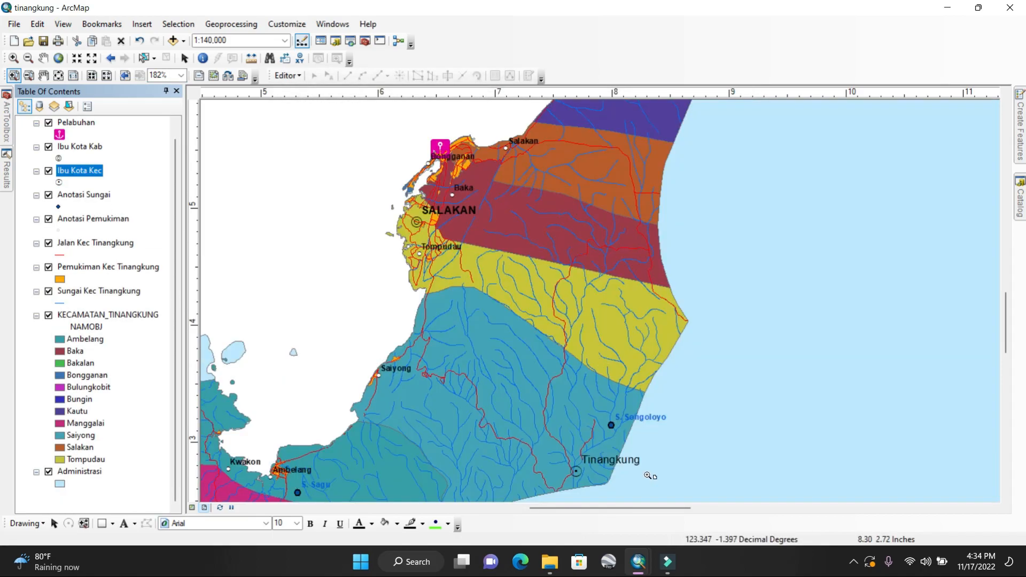
# Display the whole layout page and deselect the data frame
pyautogui.click(59, 75)
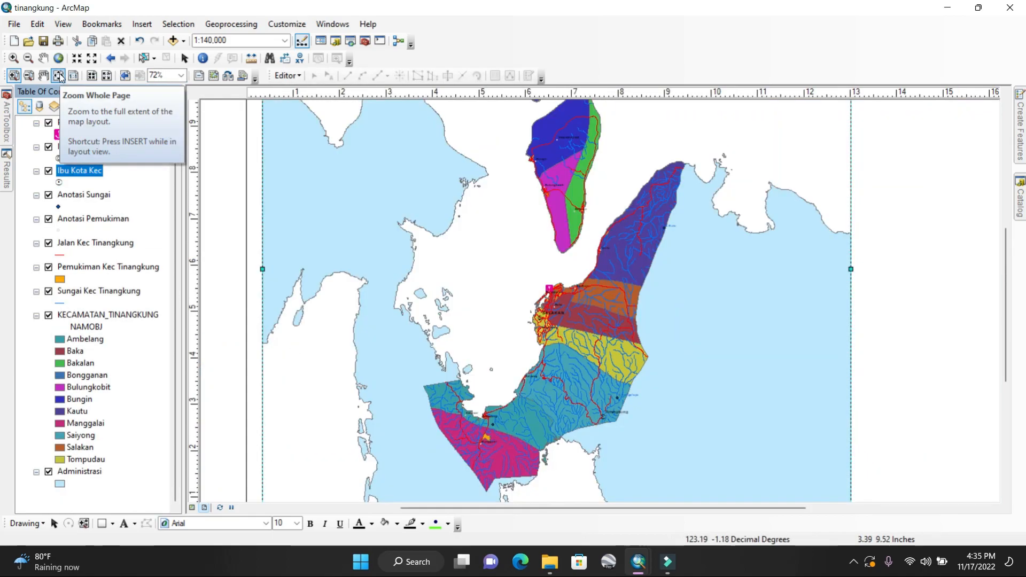
pyautogui.click(184, 58)
pyautogui.click(278, 203)
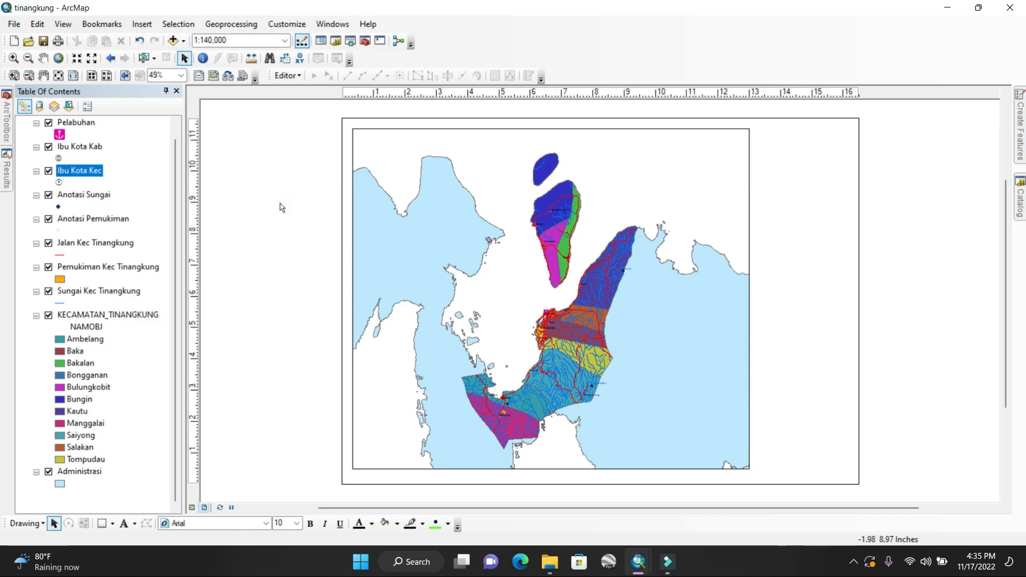
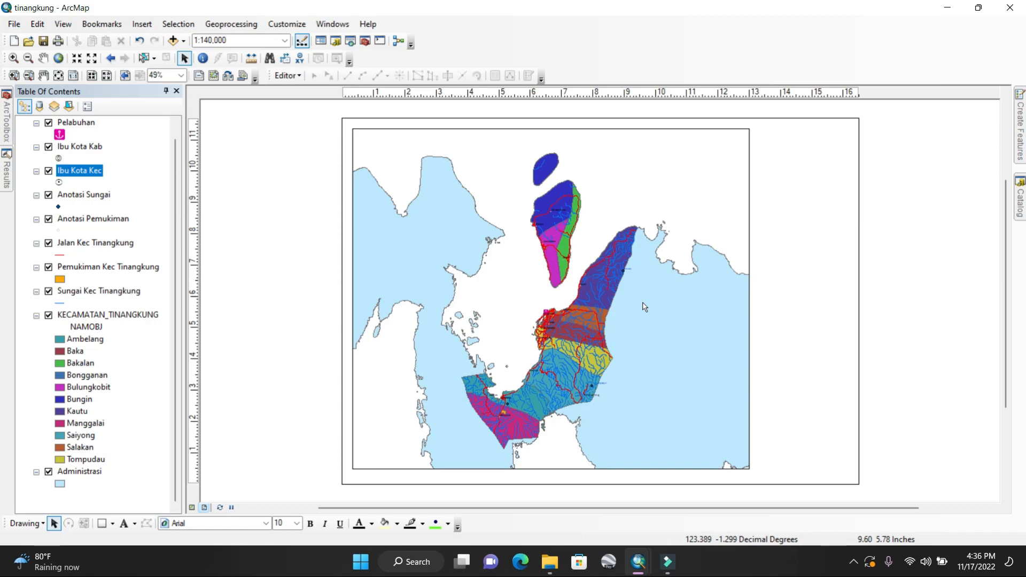
# Add a graticule to the data frame that divides the map by meridians and parallels, keeping the wizard's default appearance, intervals and border
pyautogui.rightClick(636, 273)
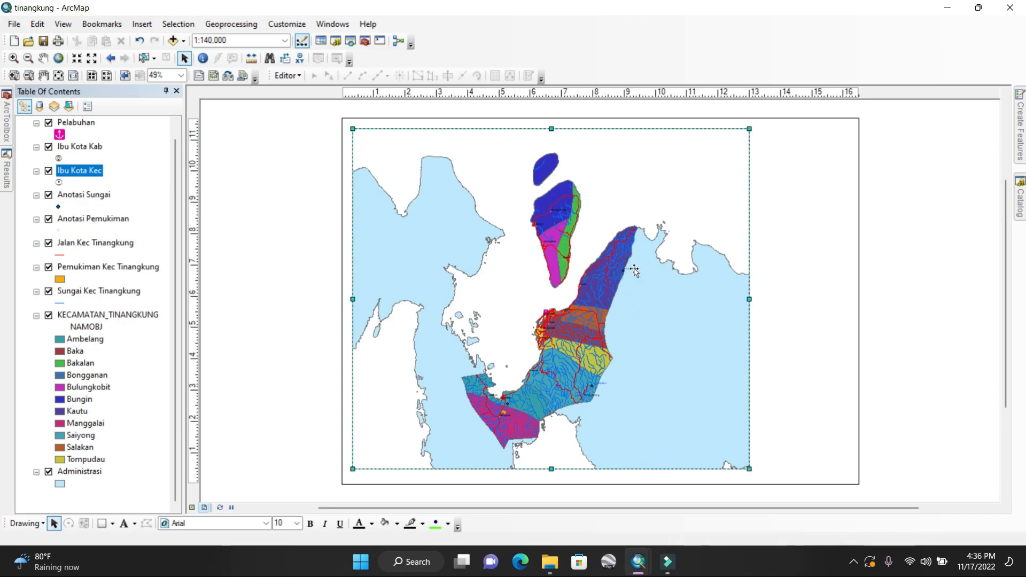
pyautogui.click(675, 509)
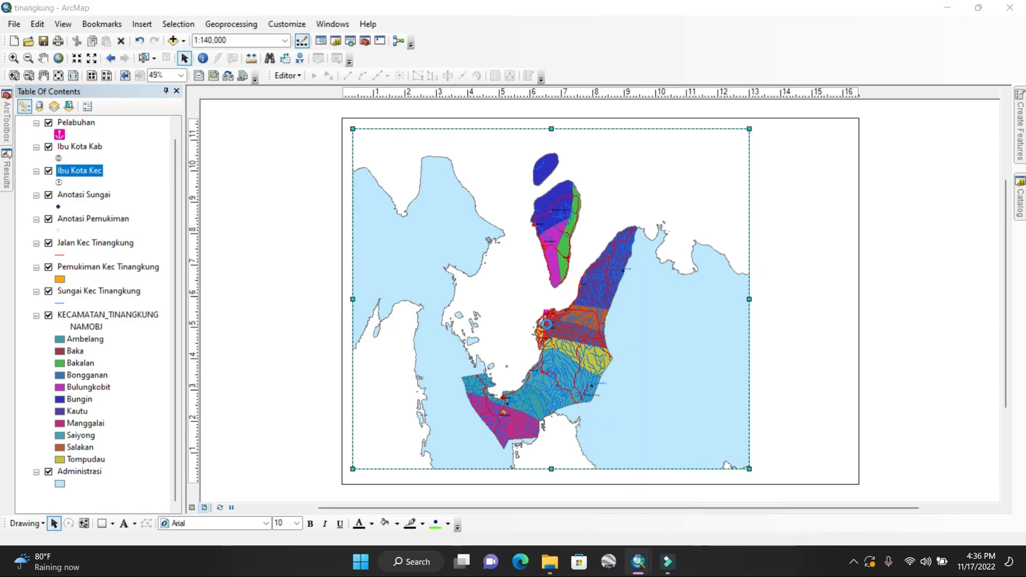
pyautogui.click(588, 150)
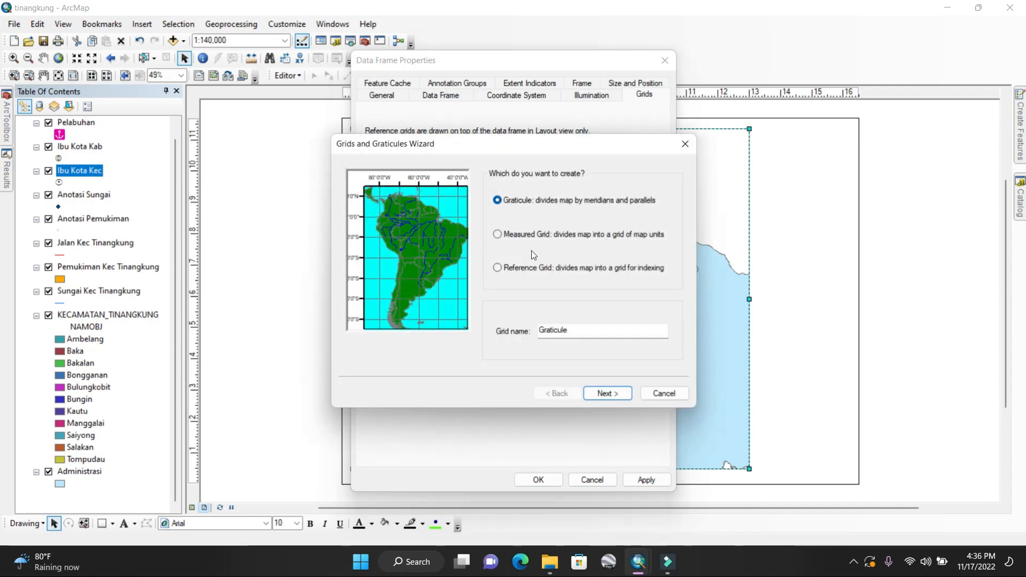
pyautogui.click(523, 234)
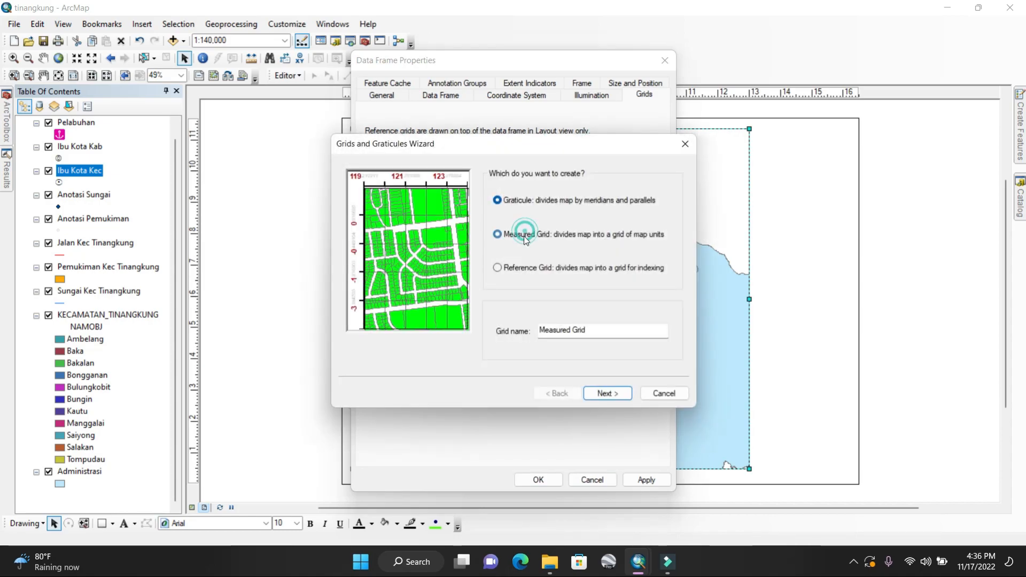
pyautogui.click(578, 202)
pyautogui.click(614, 393)
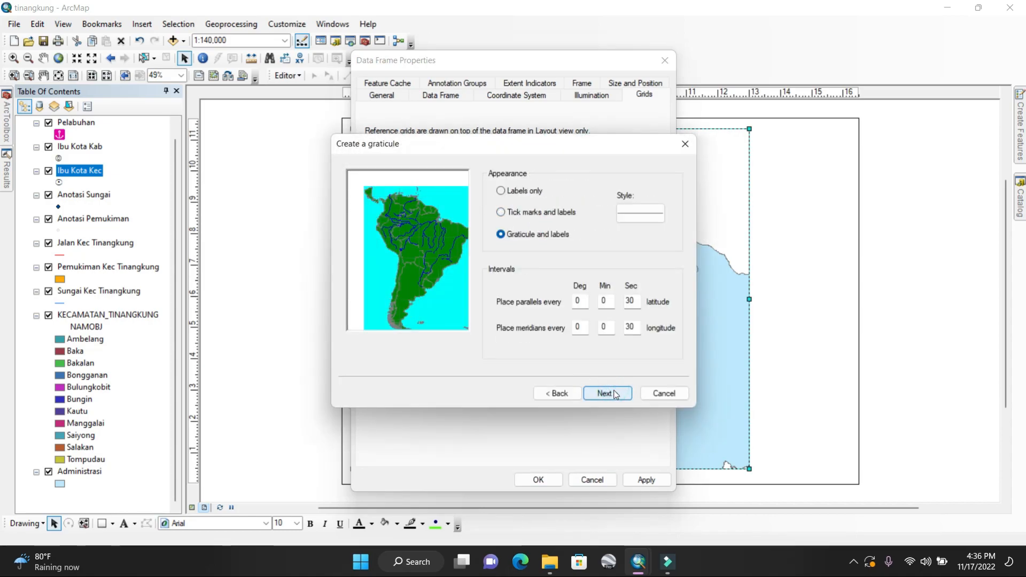
pyautogui.click(607, 394)
pyautogui.click(608, 393)
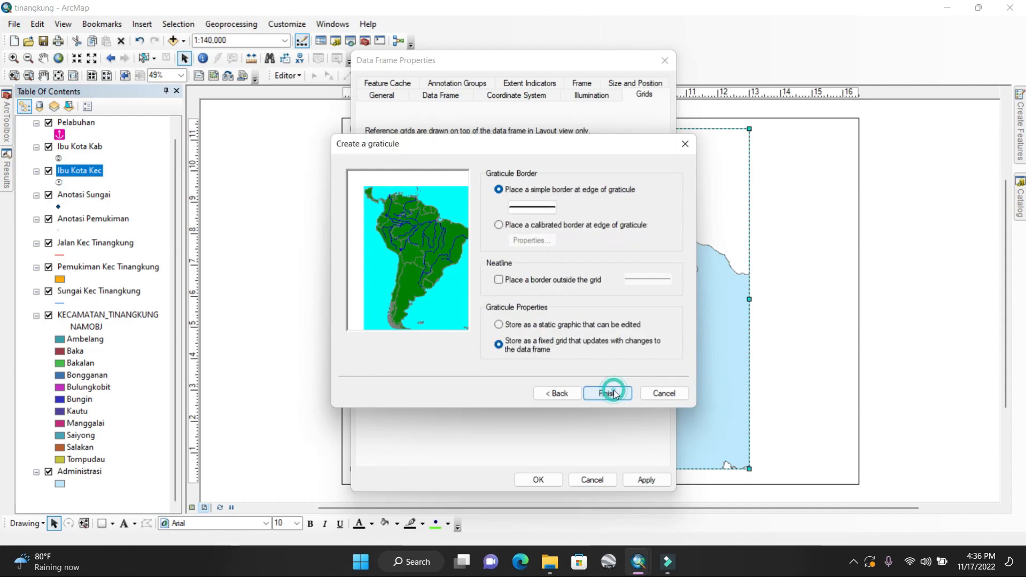
pyautogui.click(610, 394)
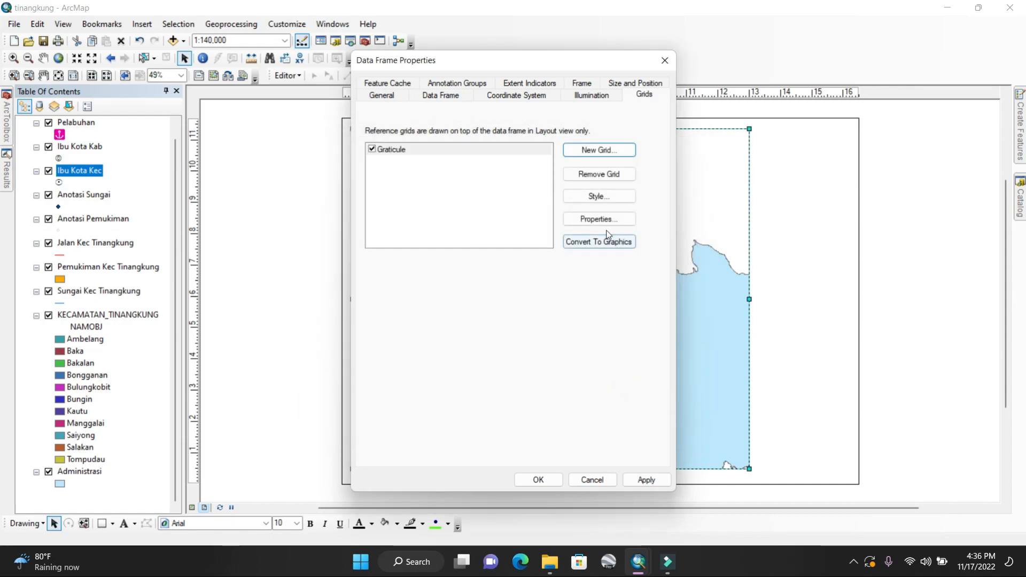
# Change the color of the graticule's grid lines to black
pyautogui.click(614, 218)
pyautogui.click(475, 125)
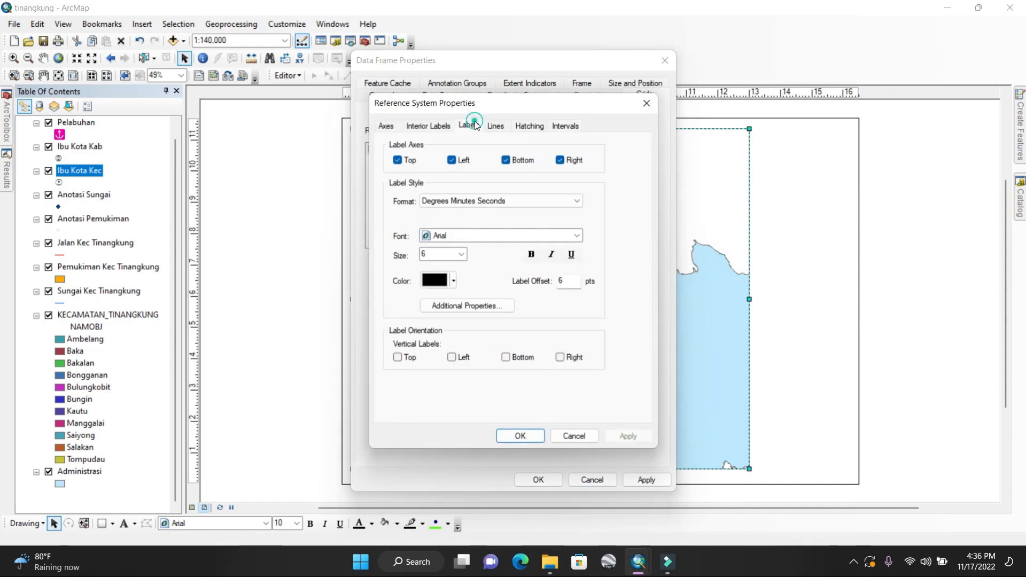
pyautogui.click(497, 126)
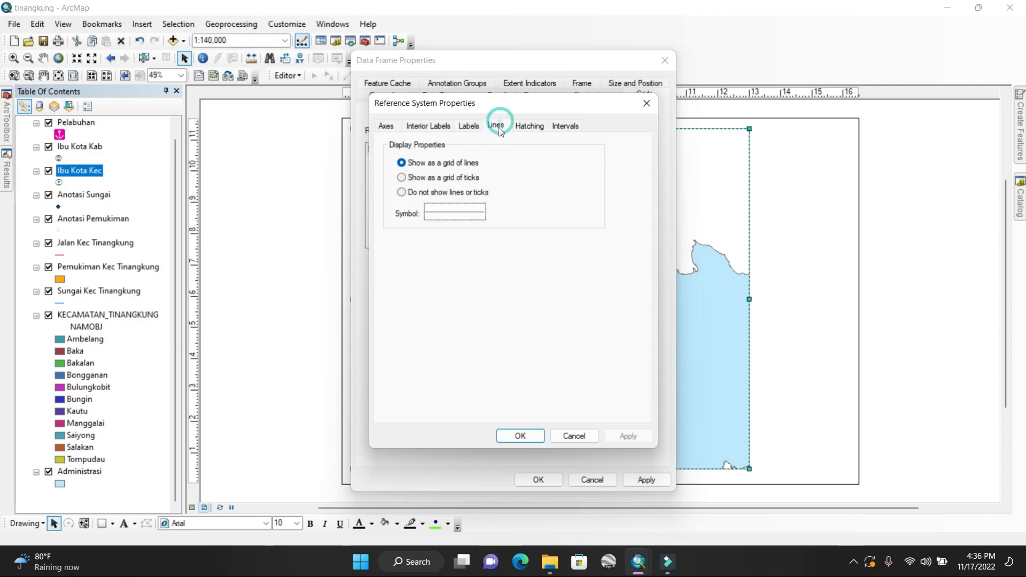
pyautogui.click(469, 211)
pyautogui.click(397, 207)
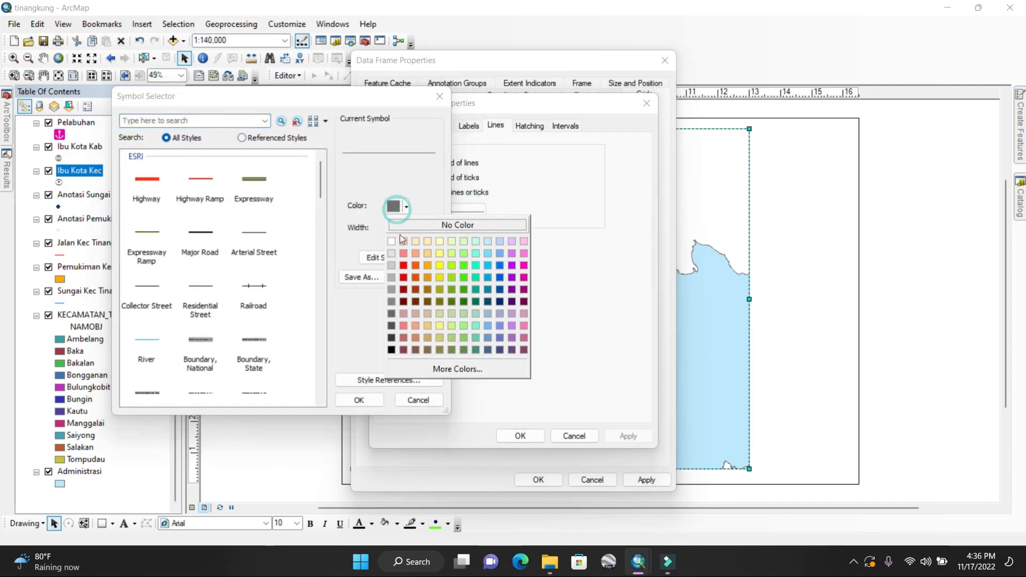
pyautogui.click(392, 351)
pyautogui.click(351, 402)
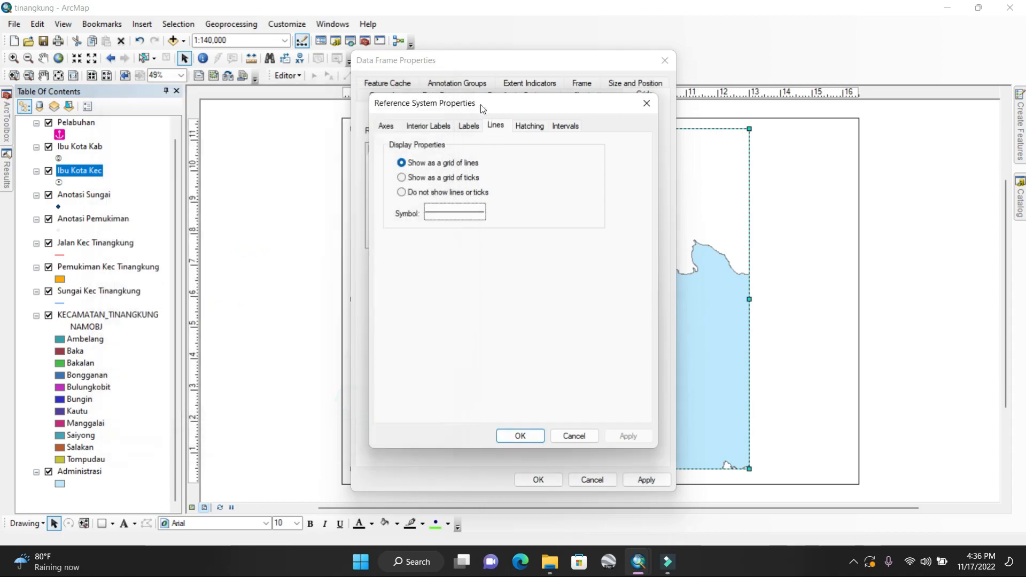
# Set the graticule's X and Y axis intervals to 0 degrees, 5 minutes, 0 seconds
pyautogui.click(430, 125)
pyautogui.click(394, 124)
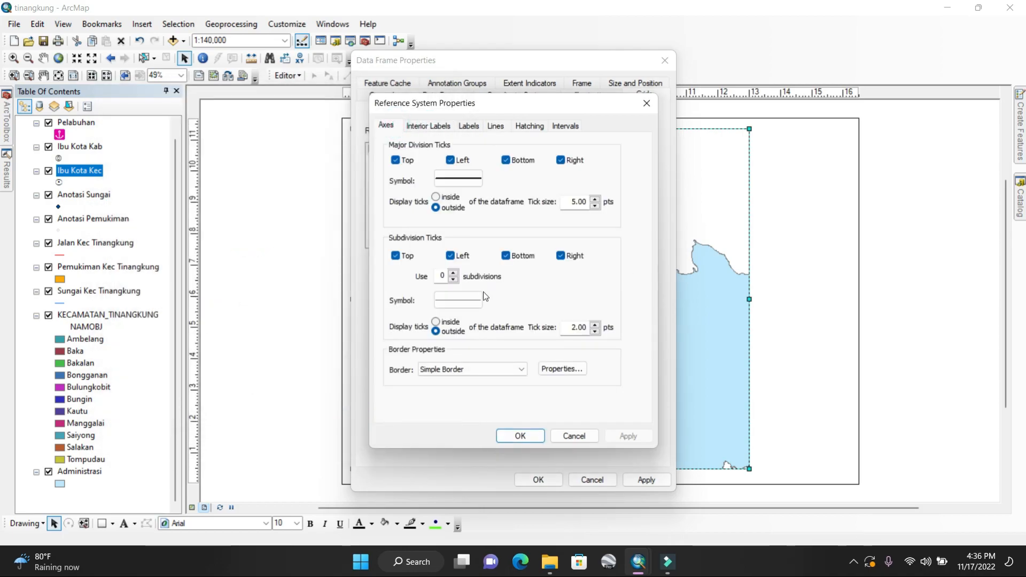
pyautogui.click(495, 126)
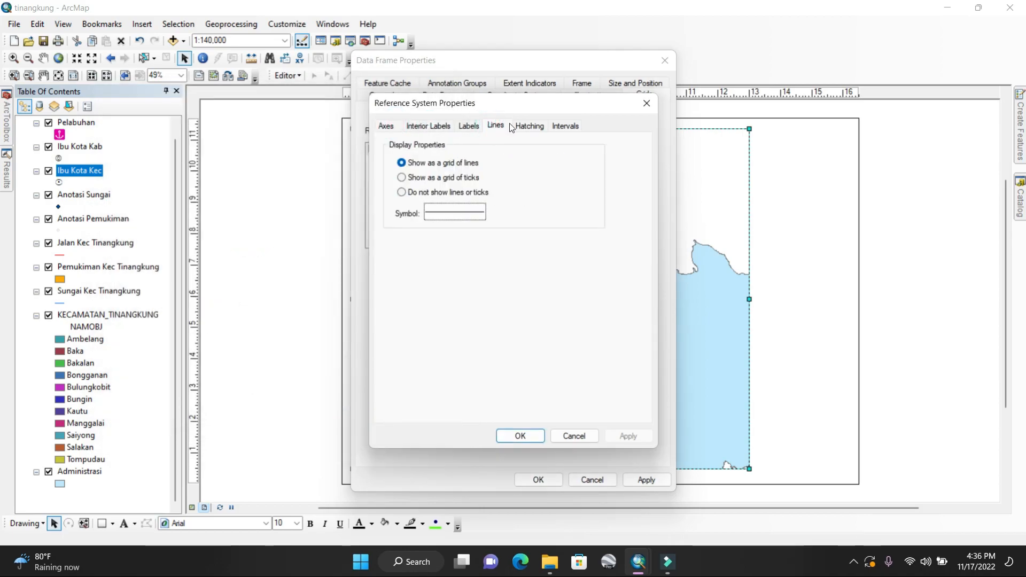
pyautogui.click(516, 124)
pyautogui.click(471, 125)
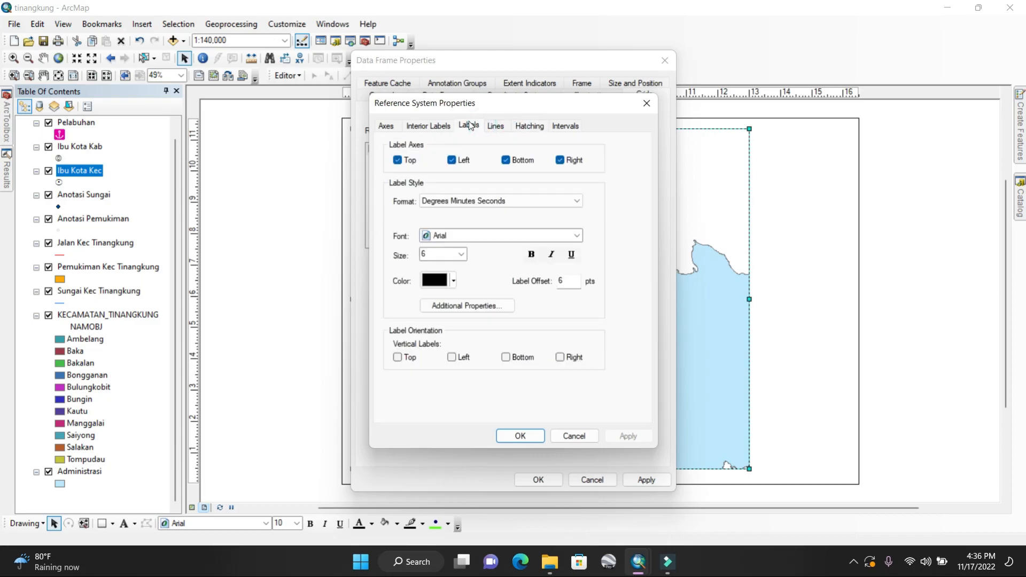
pyautogui.click(556, 125)
pyautogui.doubleClick(590, 161)
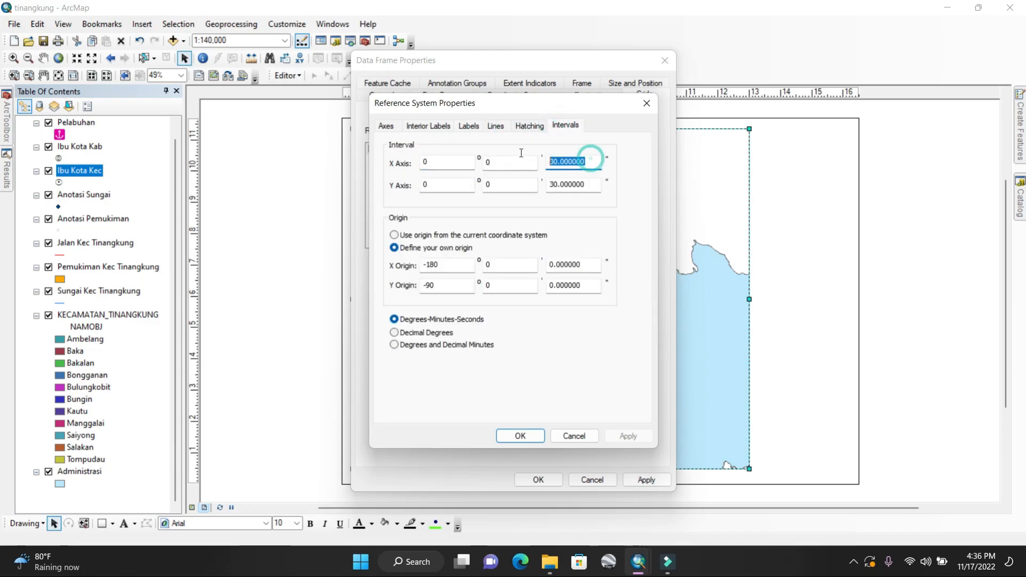
pyautogui.write('0')
pyautogui.doubleClick(593, 182)
pyautogui.write('0')
pyautogui.doubleClick(487, 162)
pyautogui.doubleClick(489, 182)
pyautogui.write('5')
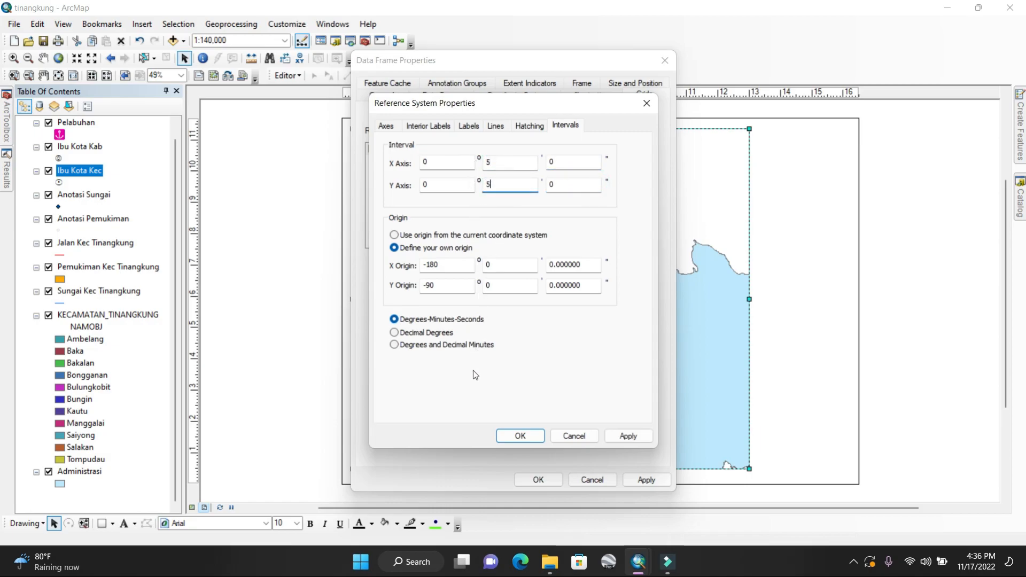
# Make the graticule's left and right labels vertical and apply the grid to the data frame
pyautogui.click(467, 128)
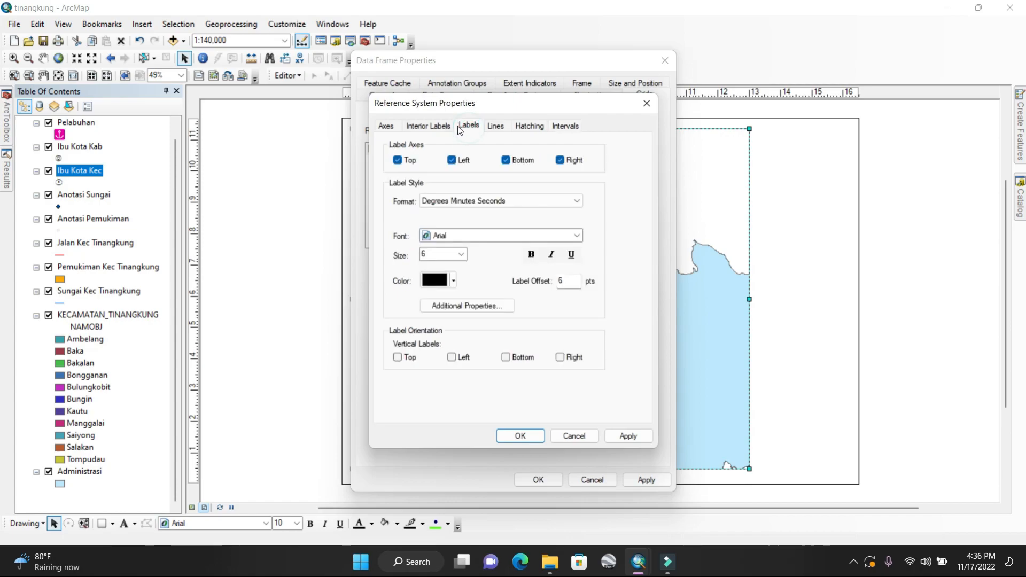
pyautogui.click(462, 360)
pyautogui.click(562, 357)
pyautogui.click(526, 437)
pyautogui.click(539, 479)
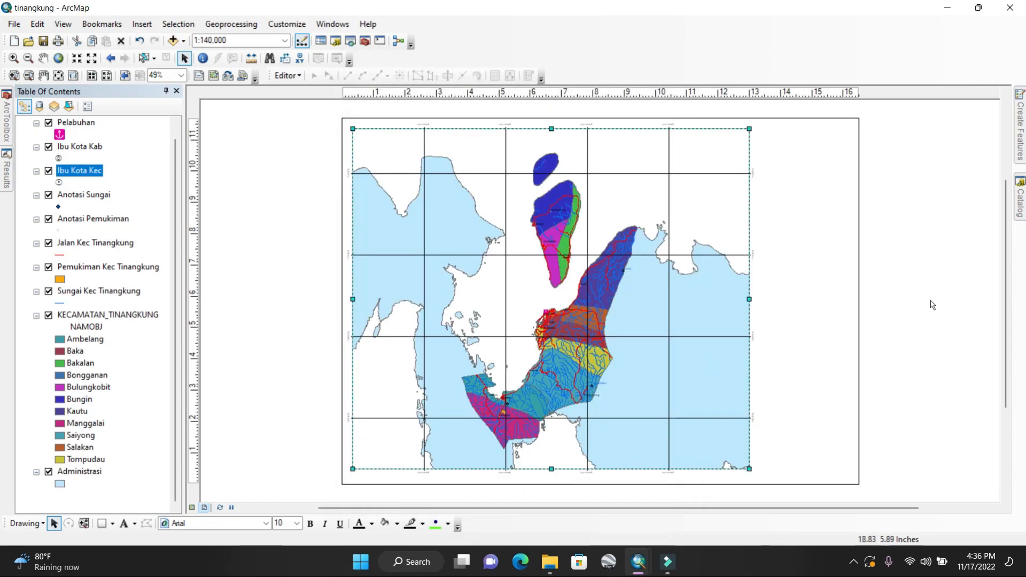
# Set the label font size of the data frame's graticule to 10
pyautogui.rightClick(645, 276)
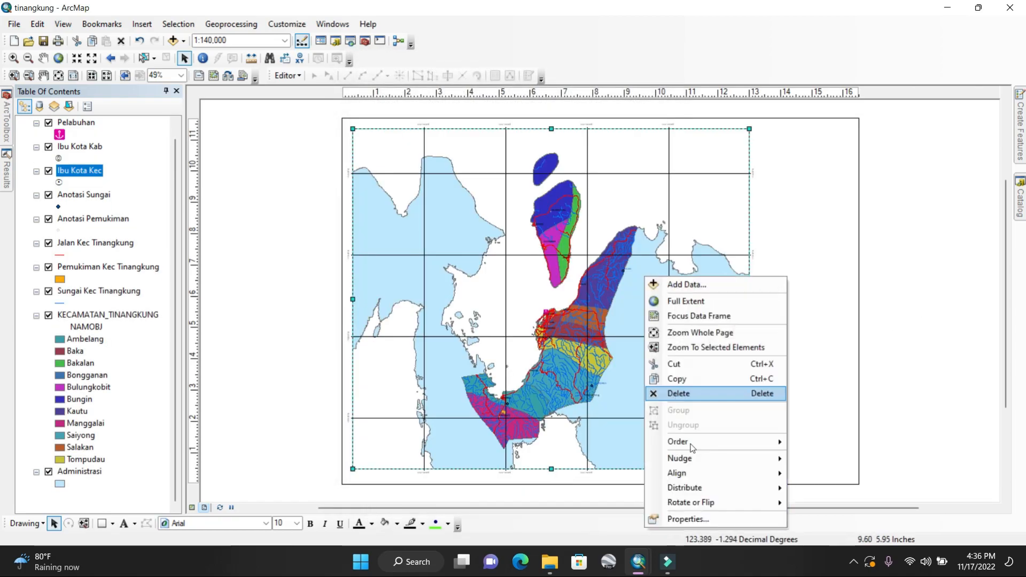
pyautogui.click(690, 519)
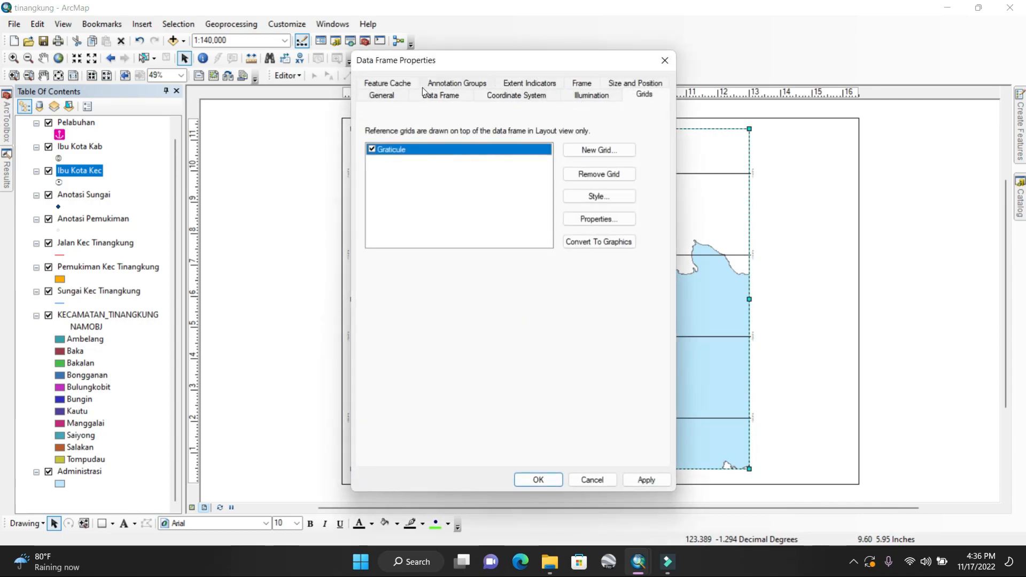
pyautogui.click(600, 220)
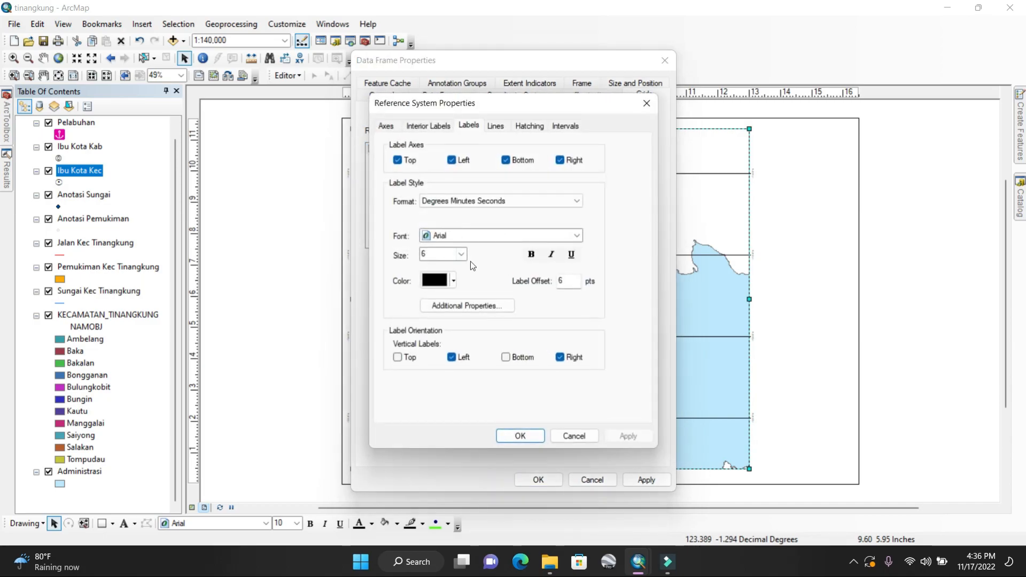
pyautogui.click(461, 254)
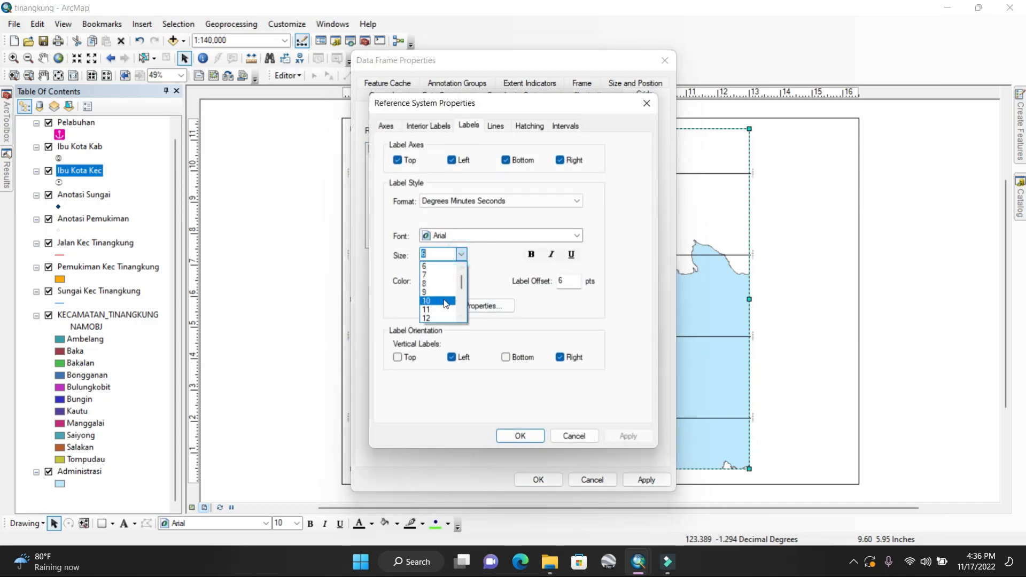
pyautogui.click(442, 302)
pyautogui.click(520, 436)
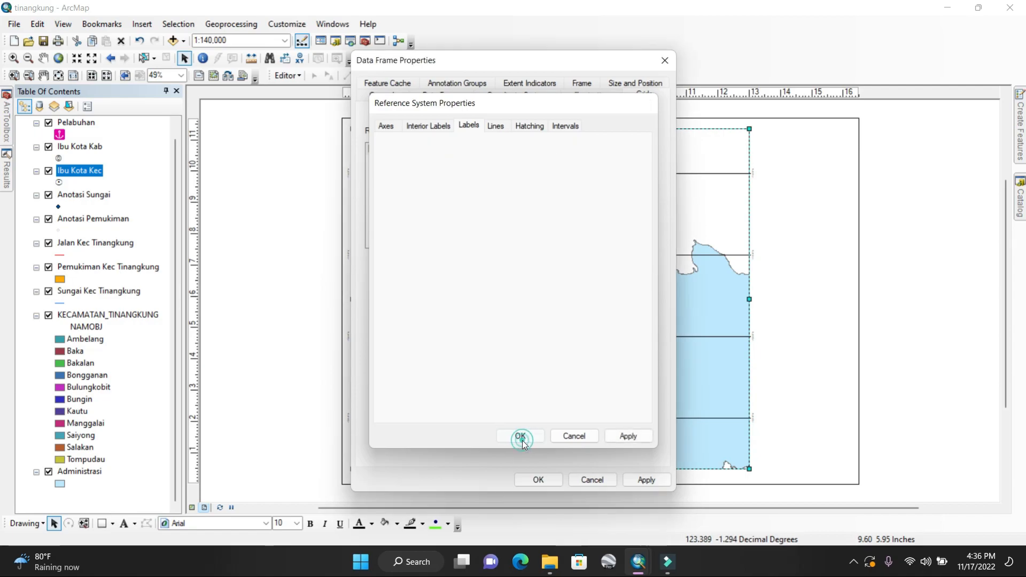
pyautogui.click(538, 480)
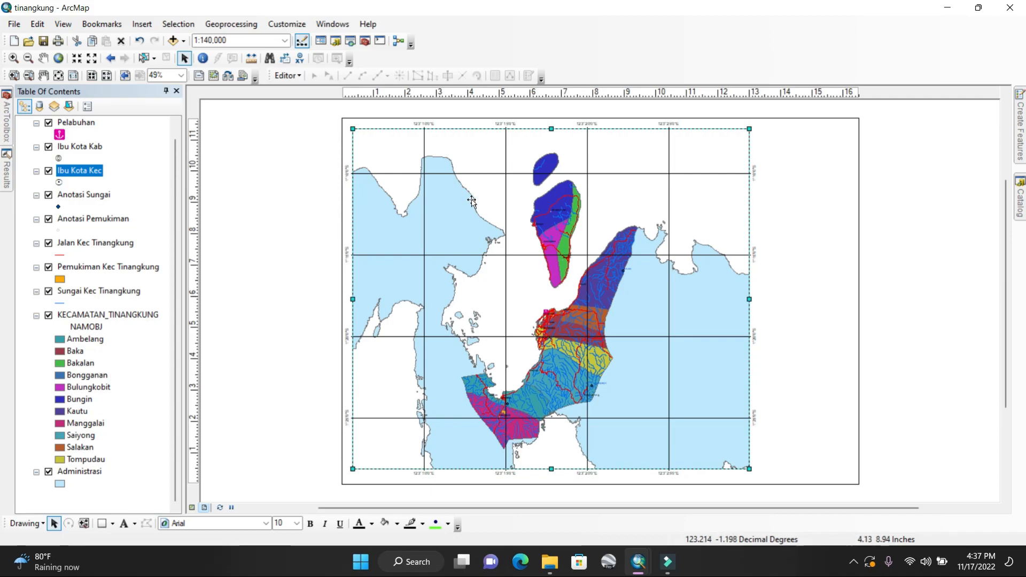
# Shrink the map data frame slightly by moving its top and left edges inward from the page border
pyautogui.click(551, 129)
pyautogui.moveTo(552, 129); pyautogui.dragTo(551, 133)
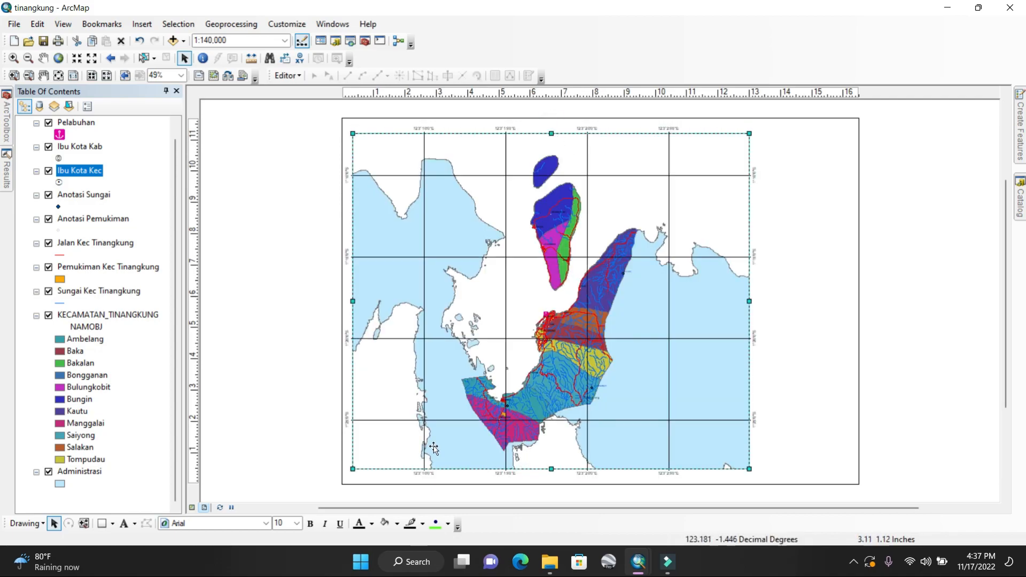
pyautogui.click(353, 301)
pyautogui.moveTo(355, 301); pyautogui.dragTo(359, 300)
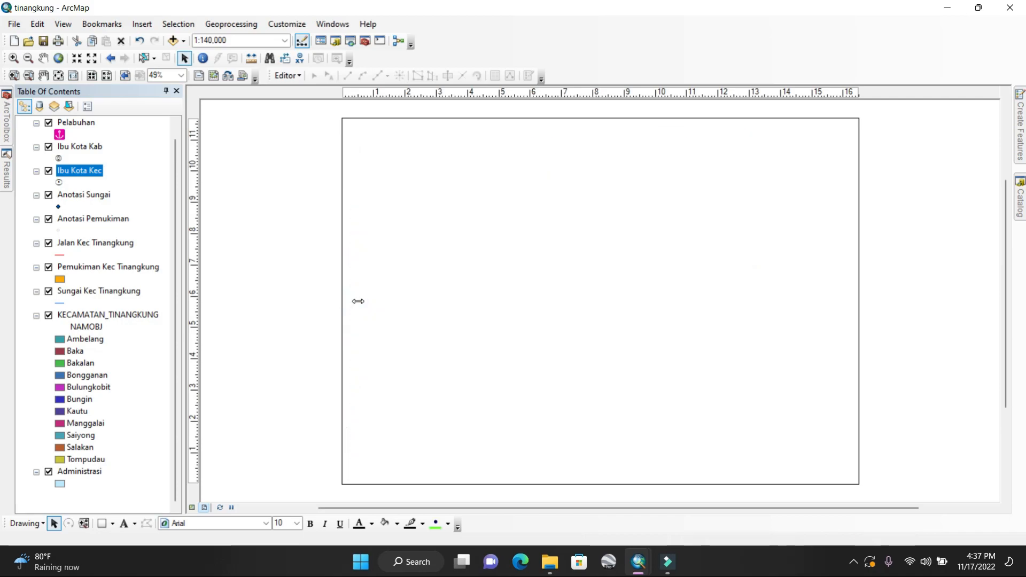
# Draw a border rectangle about 16.24 by 11.52 in around the layout, with no fill and a black outline
pyautogui.click(99, 524)
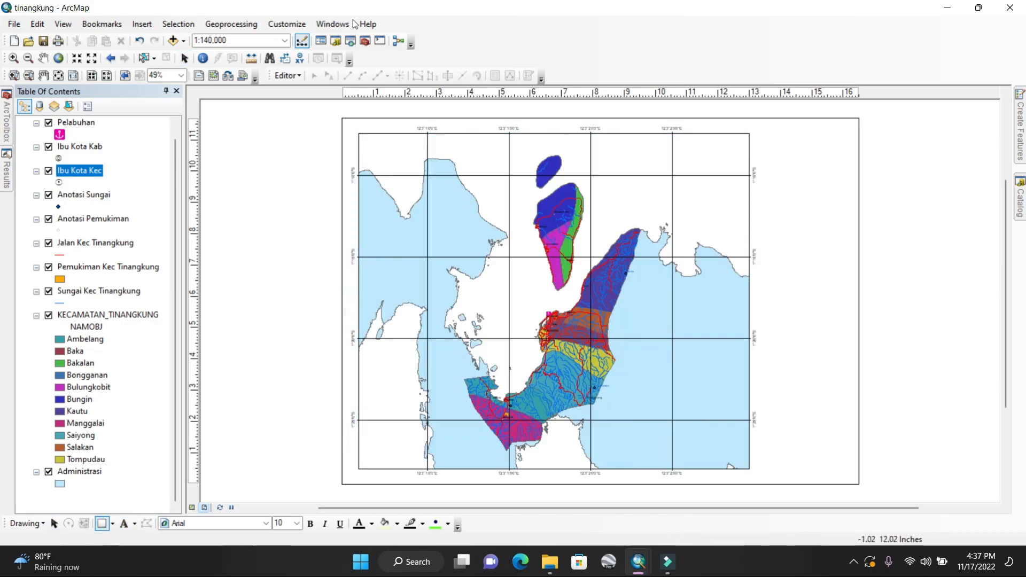
pyautogui.moveTo(345, 120); pyautogui.dragTo(855, 482)
pyautogui.rightClick(755, 372)
pyautogui.click(780, 351)
pyautogui.click(474, 220)
pyautogui.click(526, 238)
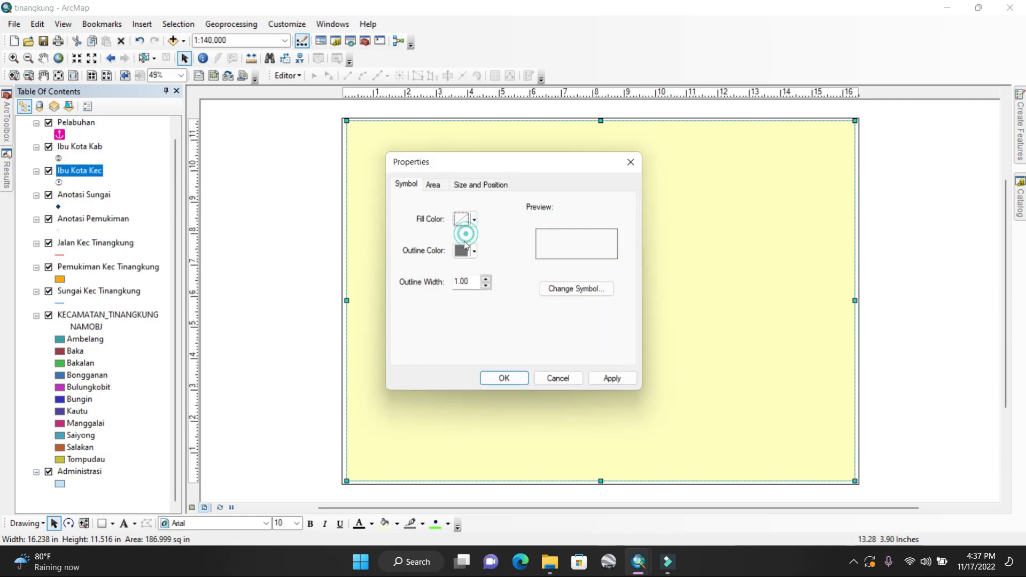
pyautogui.click(474, 251)
pyautogui.click(459, 394)
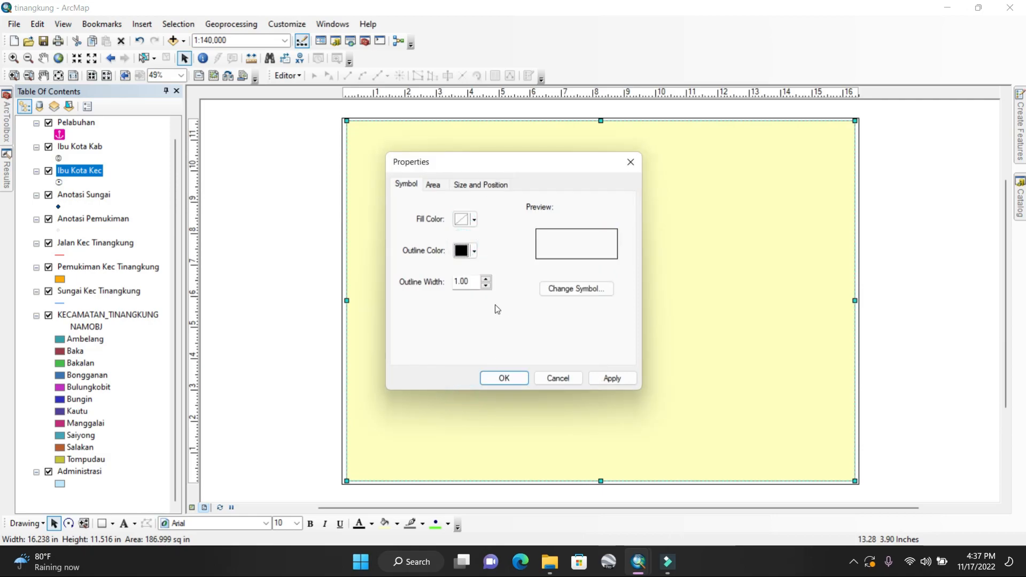
# Change the border rectangle's outline to the Double, Graded line symbol
pyautogui.click(550, 294)
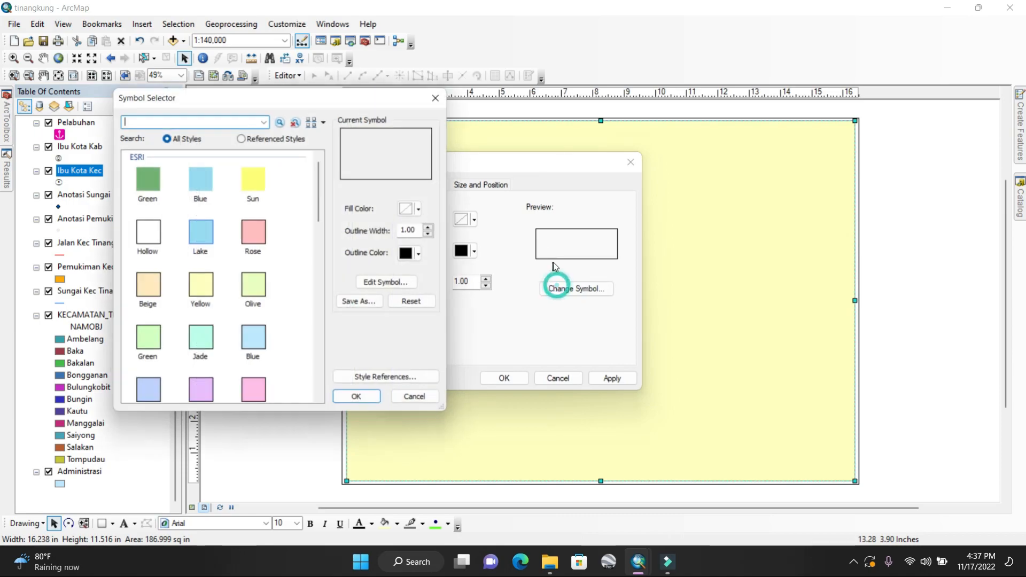
pyautogui.click(401, 283)
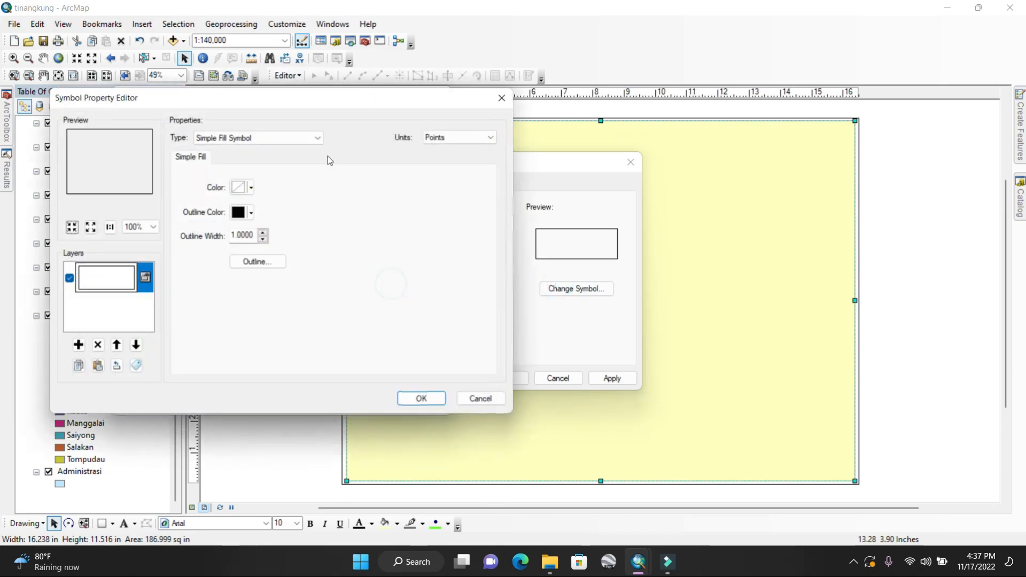
pyautogui.click(253, 266)
pyautogui.scroll(-15, 257, 264)
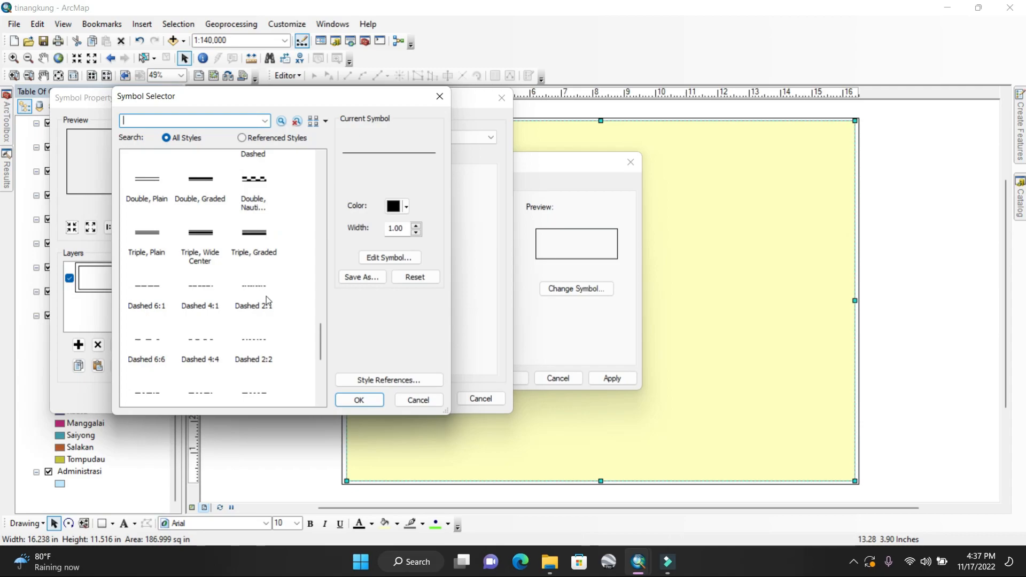
pyautogui.click(203, 192)
pyautogui.click(357, 402)
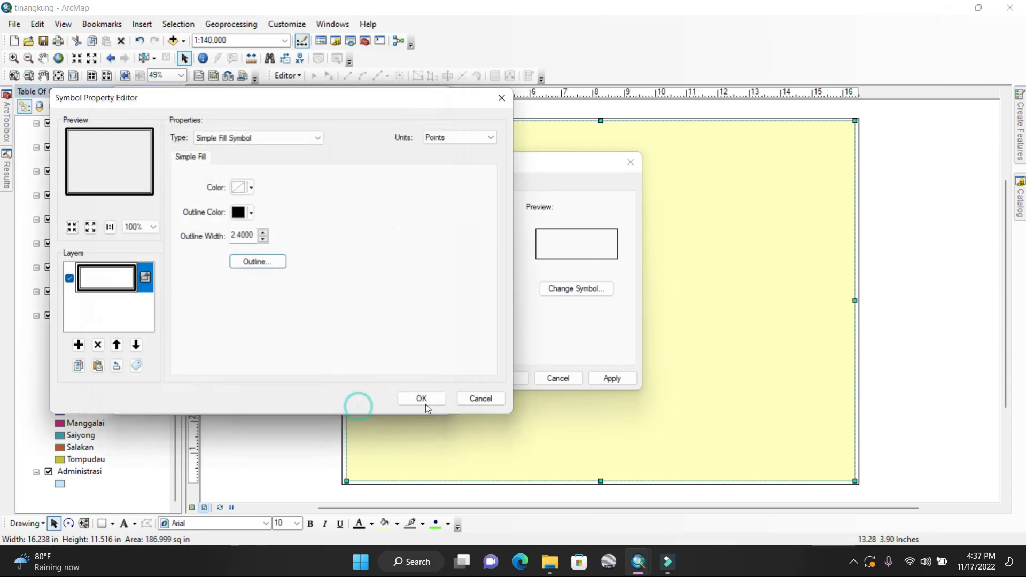
pyautogui.click(440, 400)
pyautogui.click(372, 397)
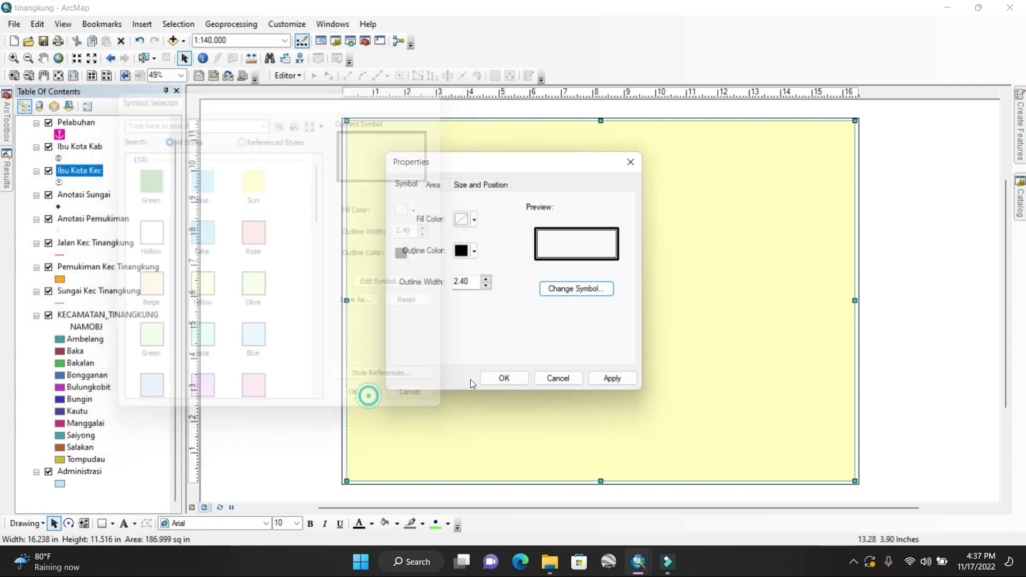
pyautogui.click(501, 378)
pyautogui.click(260, 287)
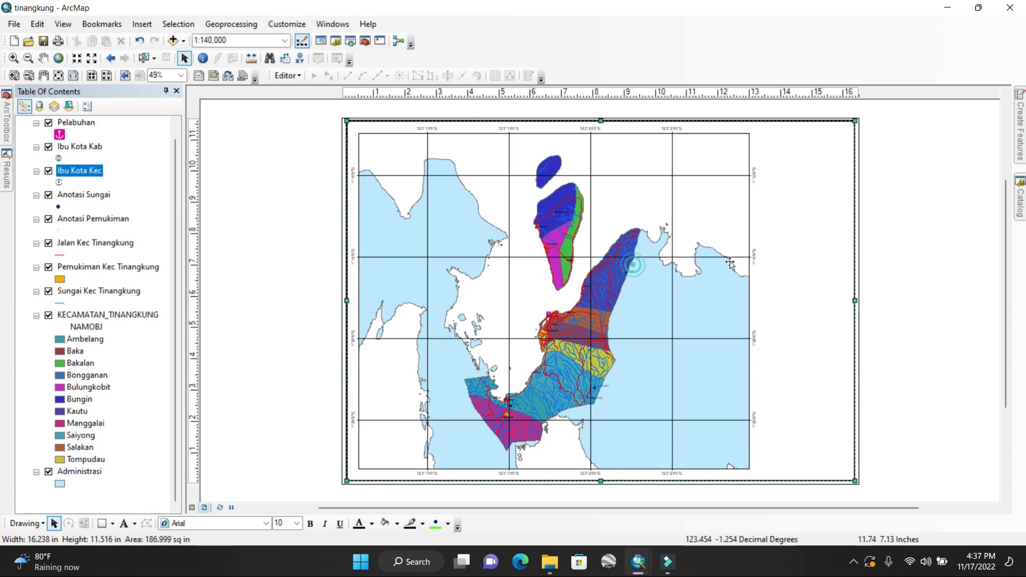
# Narrow the map data frame slightly by moving its right edge inward
pyautogui.click(746, 267)
pyautogui.moveTo(749, 300); pyautogui.dragTo(737, 300)
pyautogui.click(926, 265)
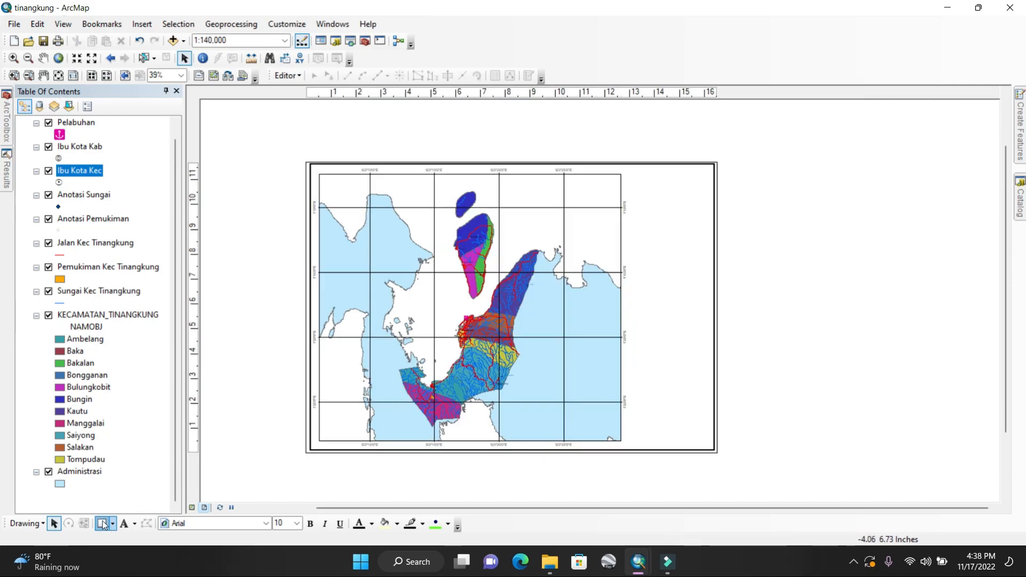
# Draw a side box about 3.36 by 10.75 in to the right of the map, with no fill and a black outline
pyautogui.click(104, 524)
pyautogui.moveTo(625, 174); pyautogui.dragTo(709, 442)
pyautogui.rightClick(650, 276)
pyautogui.click(695, 505)
pyautogui.click(473, 220)
pyautogui.click(475, 238)
pyautogui.click(474, 251)
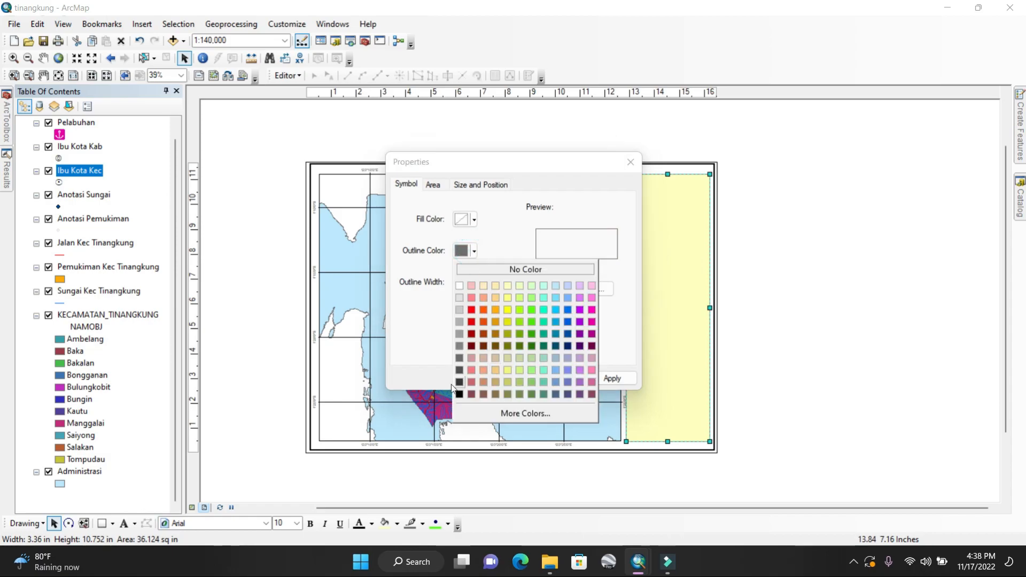
pyautogui.click(458, 394)
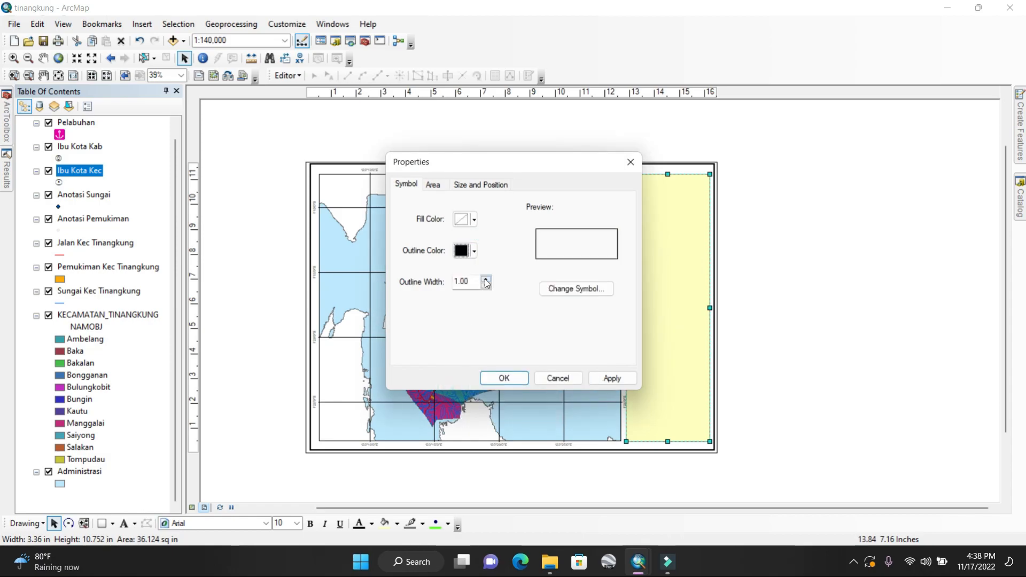
pyautogui.click(503, 378)
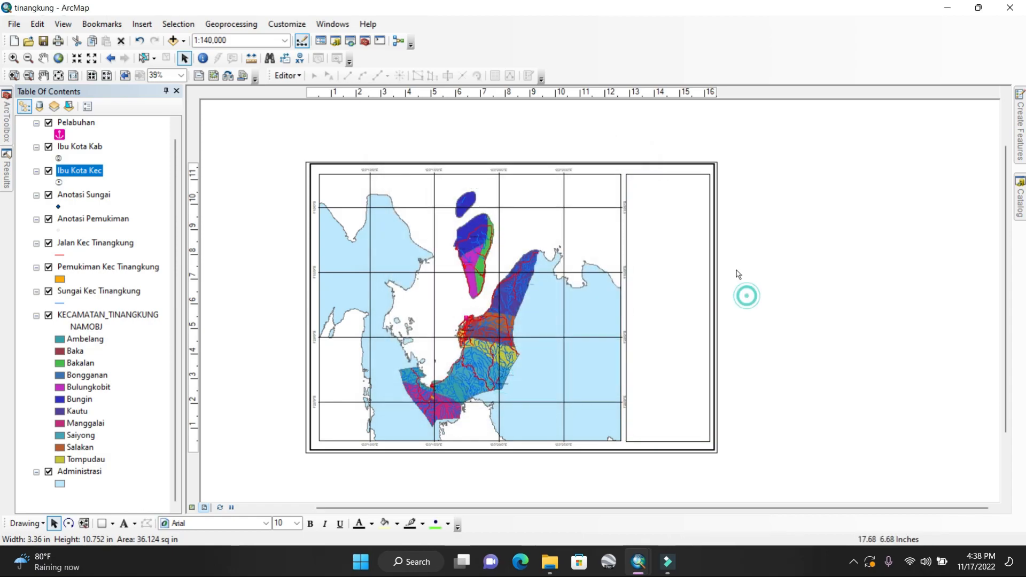
# Narrow the side box slightly by moving its left edge away from the map's grid labels
pyautogui.click(643, 202)
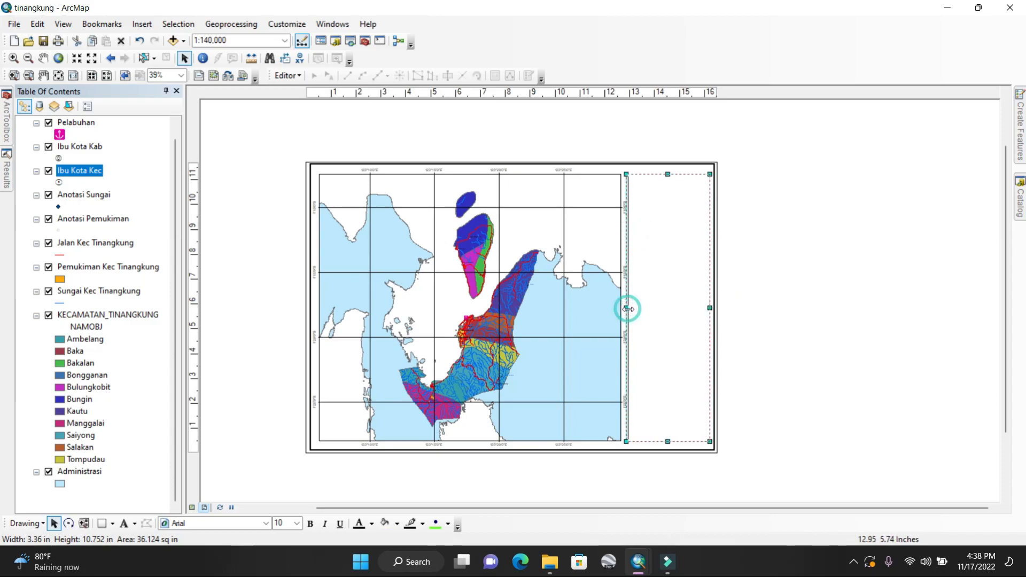
pyautogui.moveTo(627, 308); pyautogui.dragTo(629, 309)
pyautogui.click(727, 268)
pyautogui.click(672, 191)
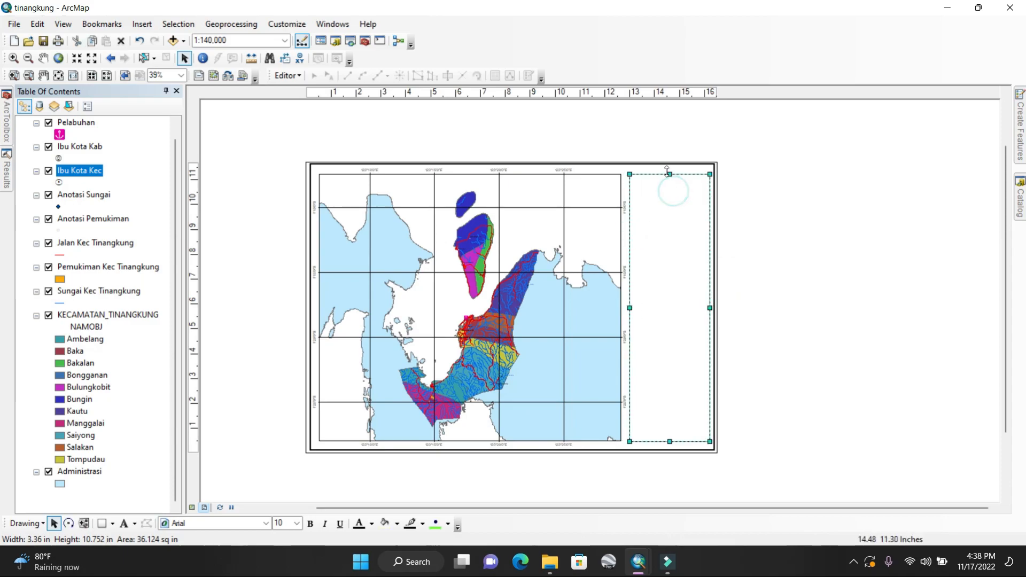
pyautogui.click(749, 208)
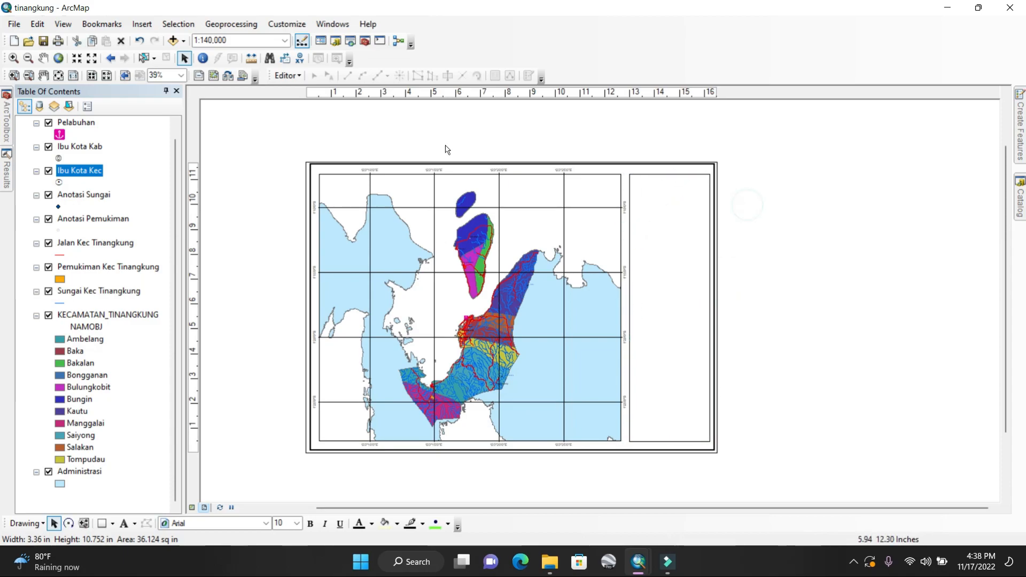
# Move the map frame's right edge slightly inward and extend the side box's left edge toward the map
pyautogui.click(57, 77)
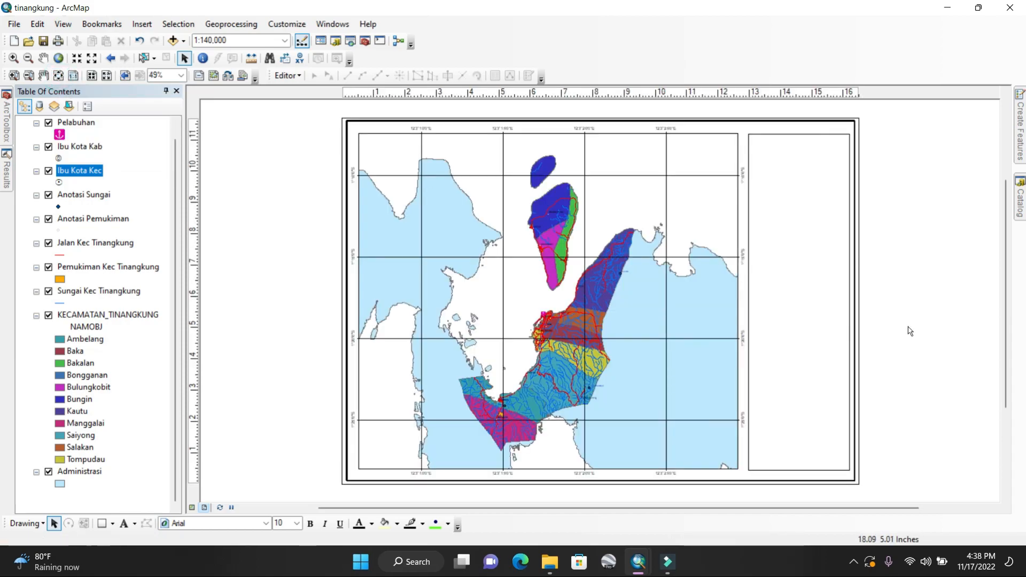
pyautogui.click(677, 336)
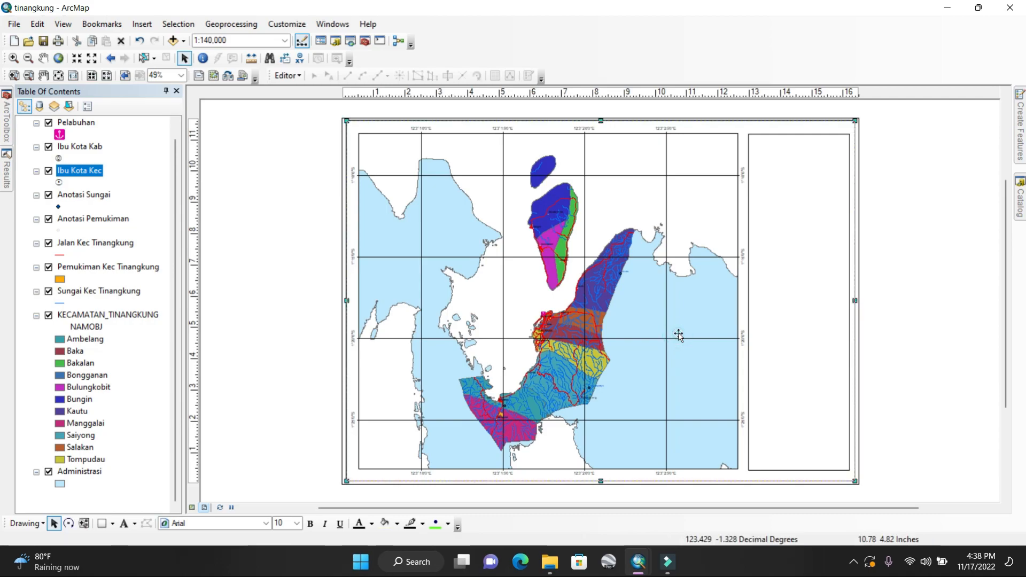
pyautogui.moveTo(738, 302); pyautogui.dragTo(731, 301)
pyautogui.click(817, 290)
pyautogui.click(816, 290)
pyautogui.moveTo(748, 302); pyautogui.dragTo(741, 303)
pyautogui.click(929, 279)
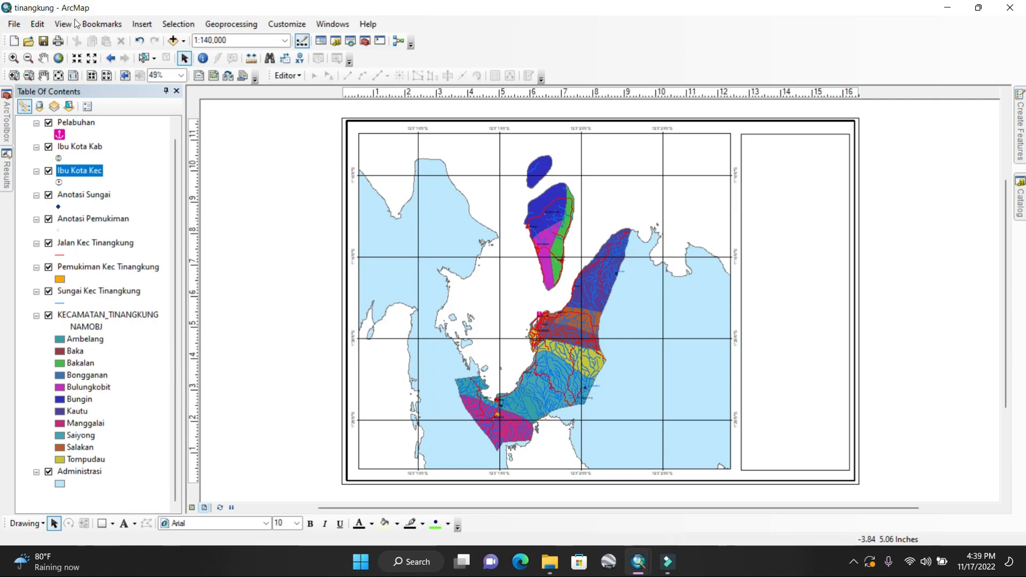
# Add the text "PETA KECAMATAN TINANGKUNG" near the top of the side box and shift it slightly left
pyautogui.click(120, 529)
pyautogui.click(777, 152)
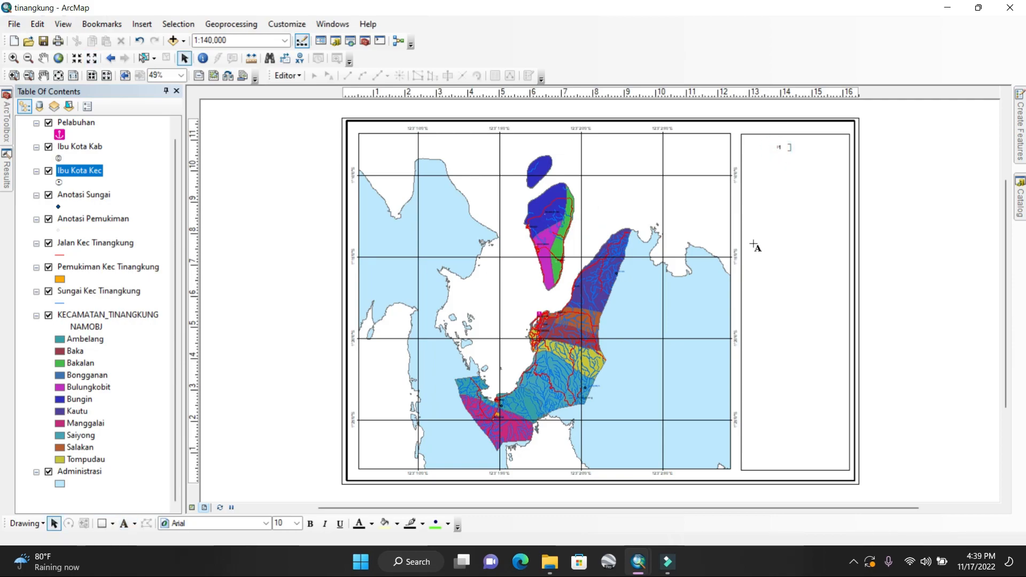
pyautogui.press('Return')
pyautogui.write('PETA KECAMATAN TINANGKUNG')
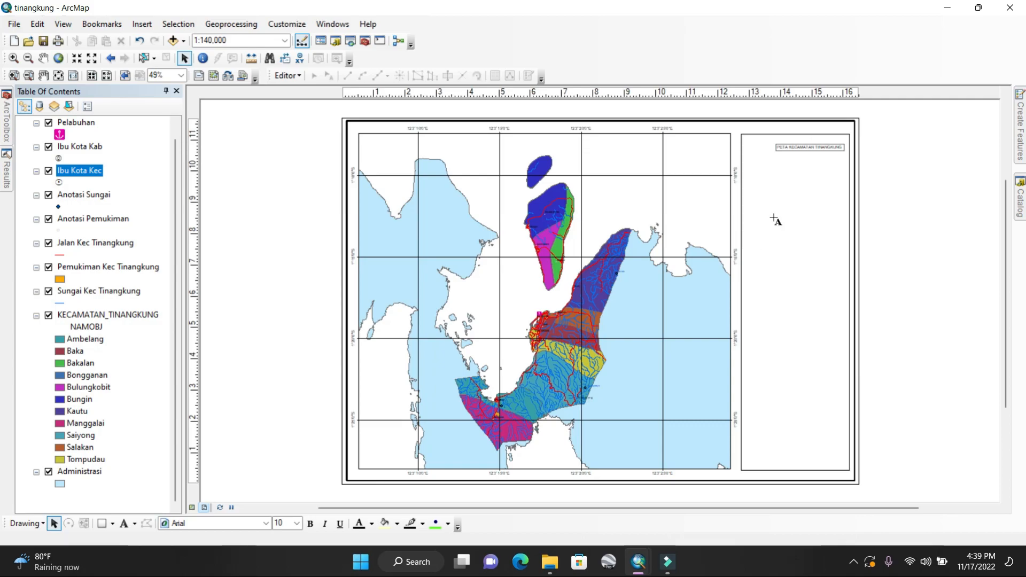
pyautogui.click(896, 167)
pyautogui.moveTo(820, 146); pyautogui.dragTo(820, 146)
# Make the title text bold and set its font size to 14
pyautogui.doubleClick(826, 145)
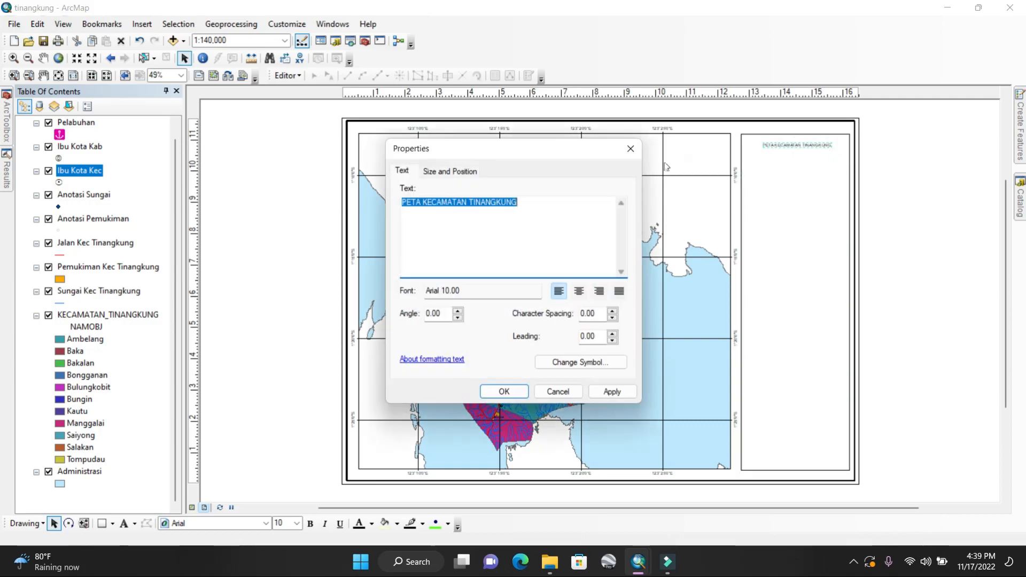
pyautogui.click(593, 360)
pyautogui.click(379, 273)
pyautogui.click(415, 251)
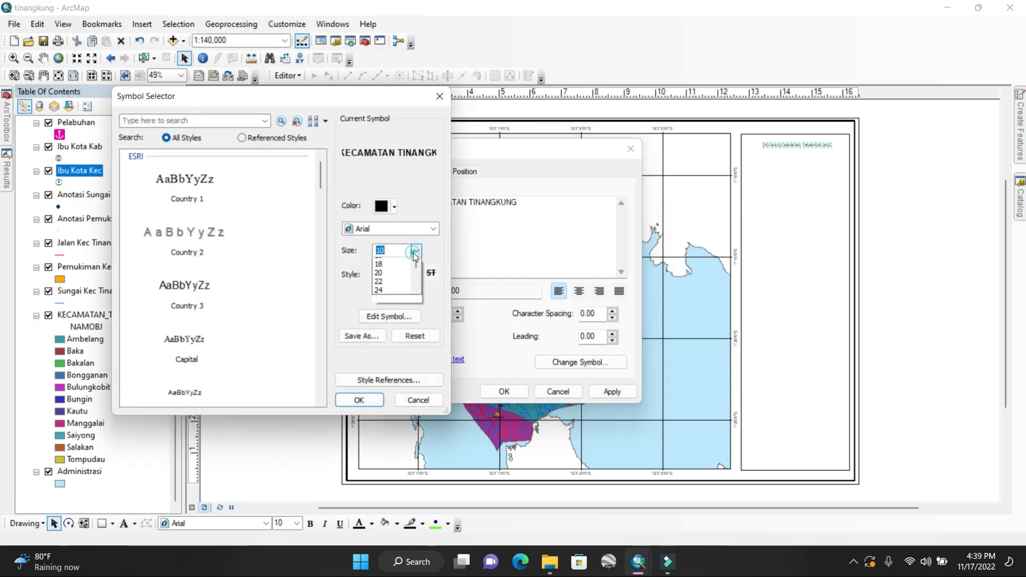
pyautogui.click(401, 290)
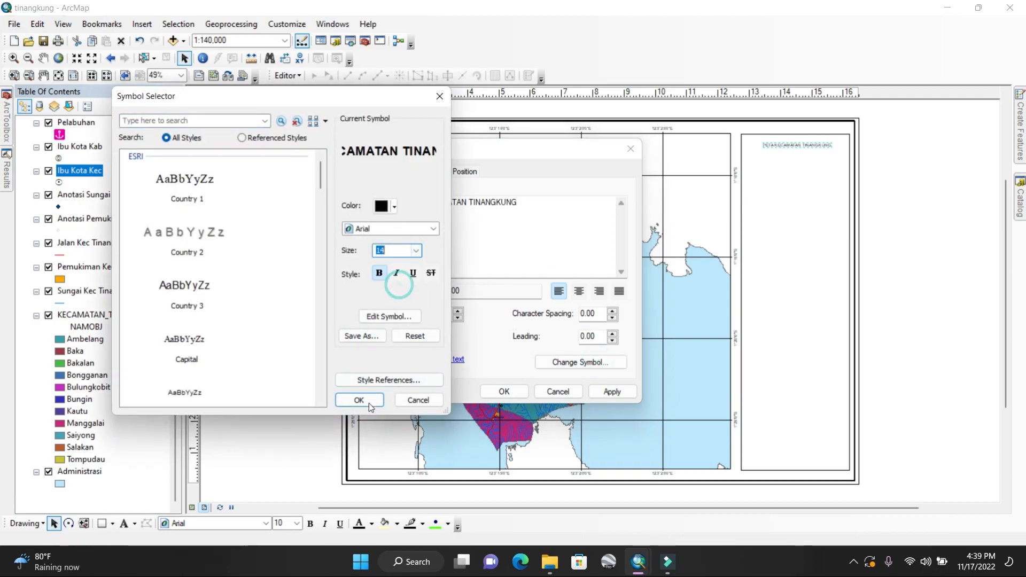
pyautogui.click(369, 400)
# Add the lines "KABUPATEN BANGGAI KEPULAUAN" and "PROVINSI SULAWESI TENGAH" to the title, centre-align the text and reposition it in the side box
pyautogui.click(542, 212)
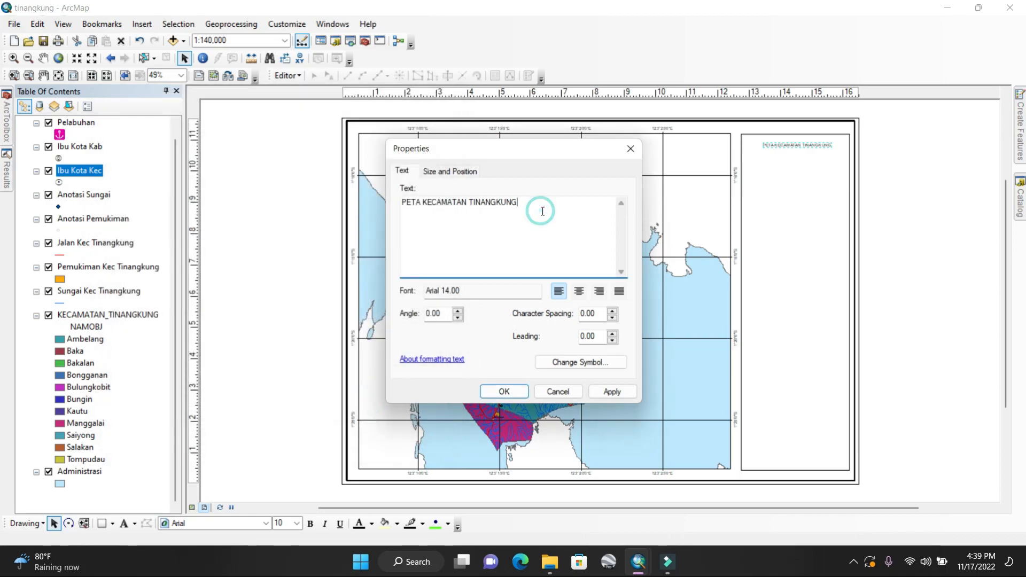
pyautogui.write('KABU')
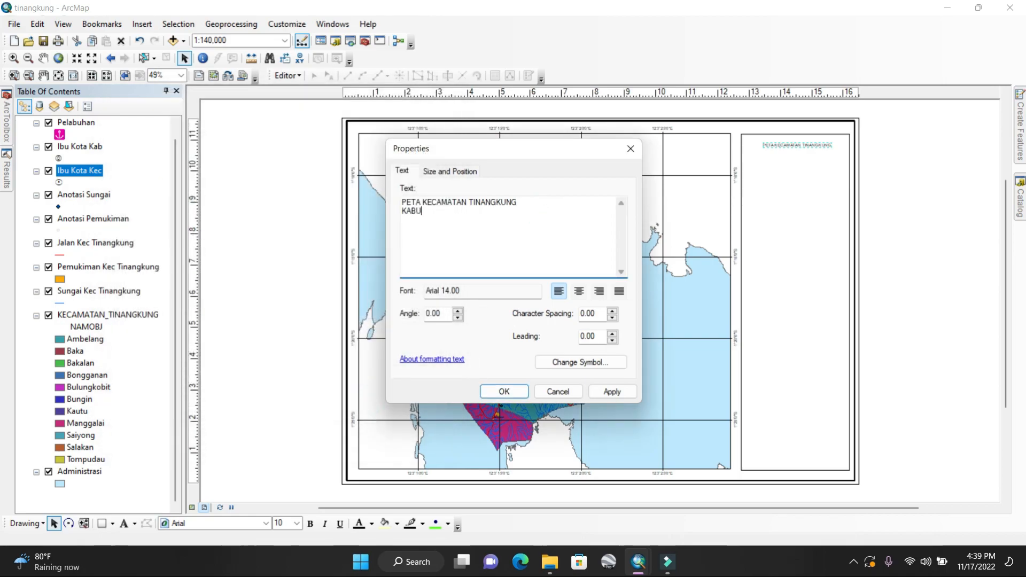
pyautogui.write('PATEN BANGGAI KEPULAUAN')
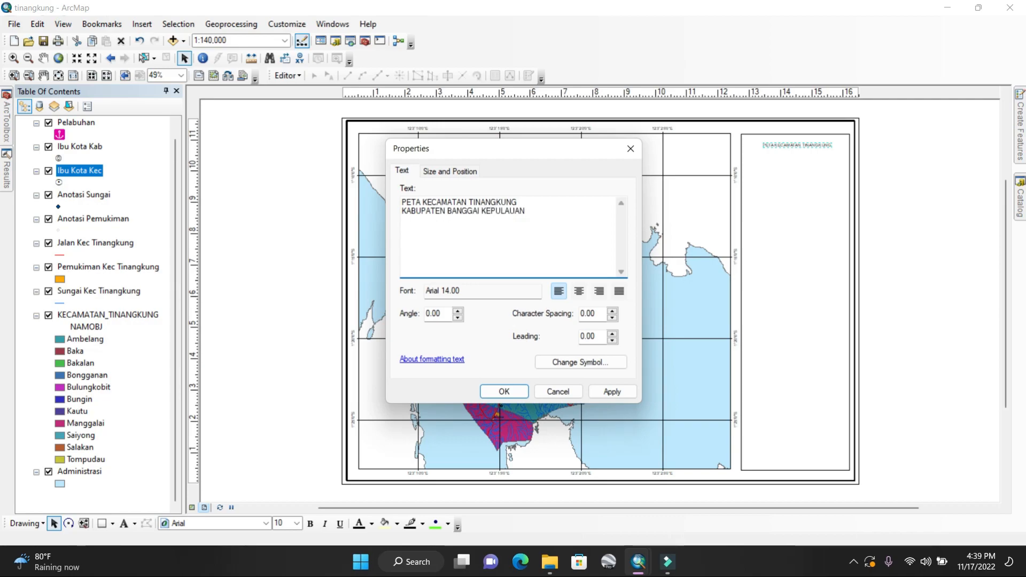
pyautogui.press('Return')
pyautogui.write('PROVINSI SULAWESI TENGAH')
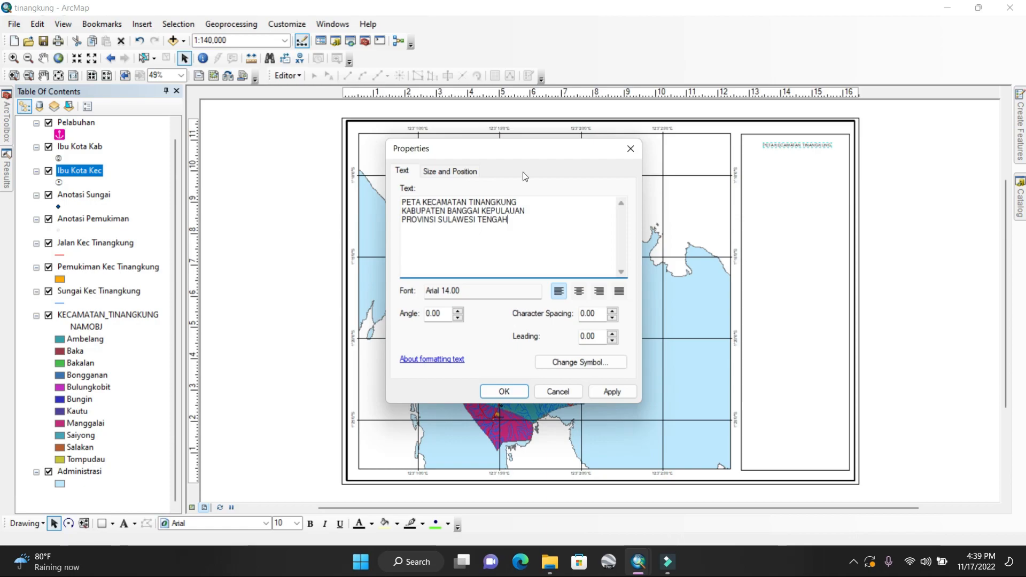
pyautogui.click(579, 291)
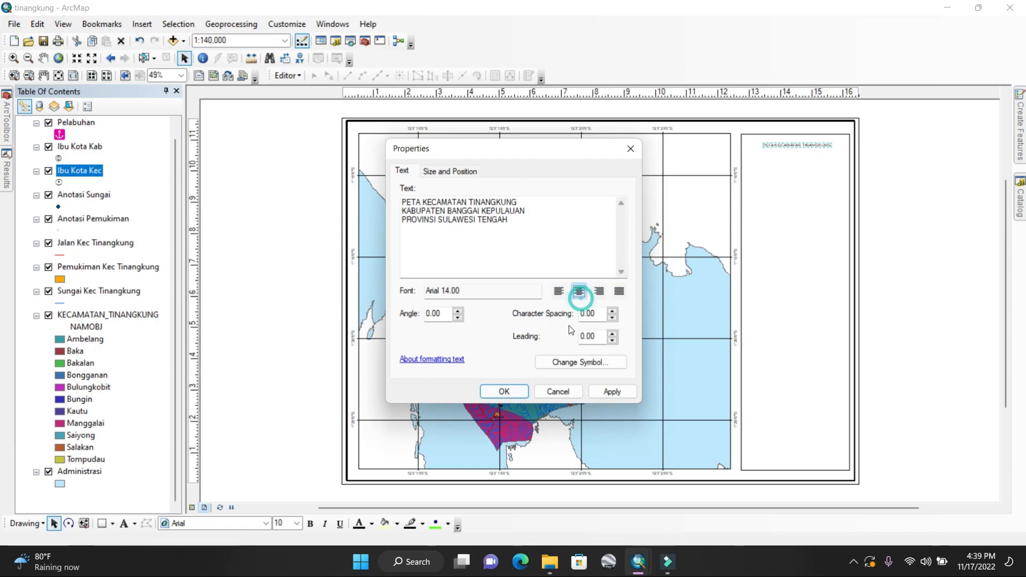
pyautogui.click(504, 392)
pyautogui.moveTo(774, 147); pyautogui.dragTo(800, 155)
# Set the three-line title's font size to 12
pyautogui.rightClick(800, 155)
pyautogui.click(855, 387)
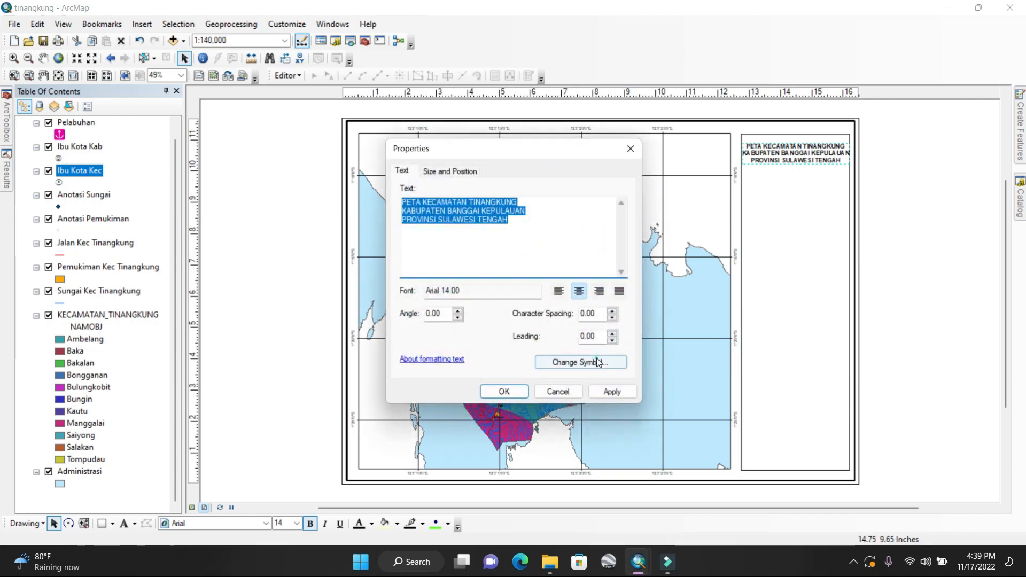
pyautogui.click(585, 361)
pyautogui.click(418, 255)
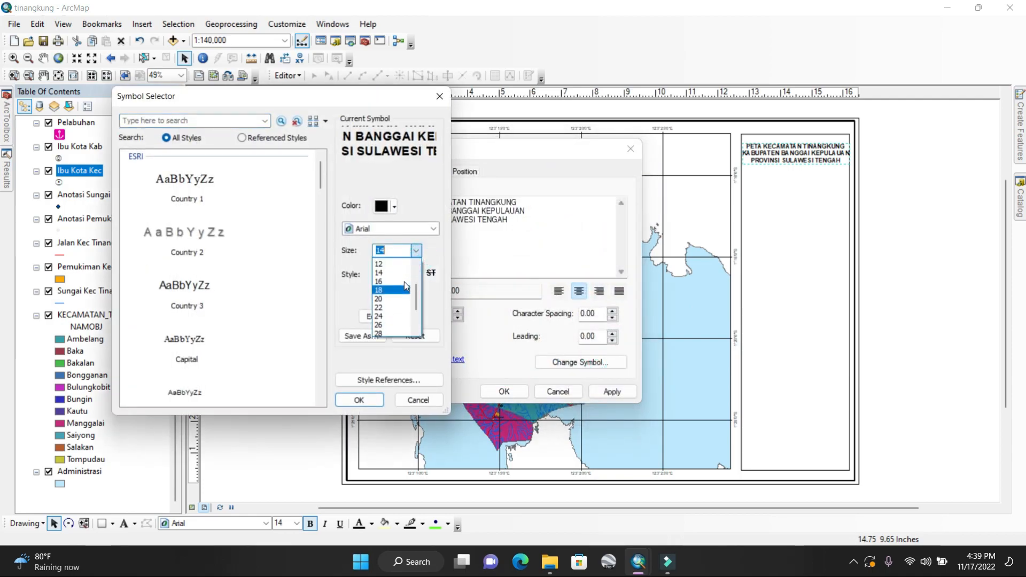
pyautogui.click(388, 280)
pyautogui.click(359, 400)
pyautogui.click(512, 387)
# Centre the title block horizontally within the side box, just below its upper edge
pyautogui.moveTo(800, 161); pyautogui.dragTo(803, 152)
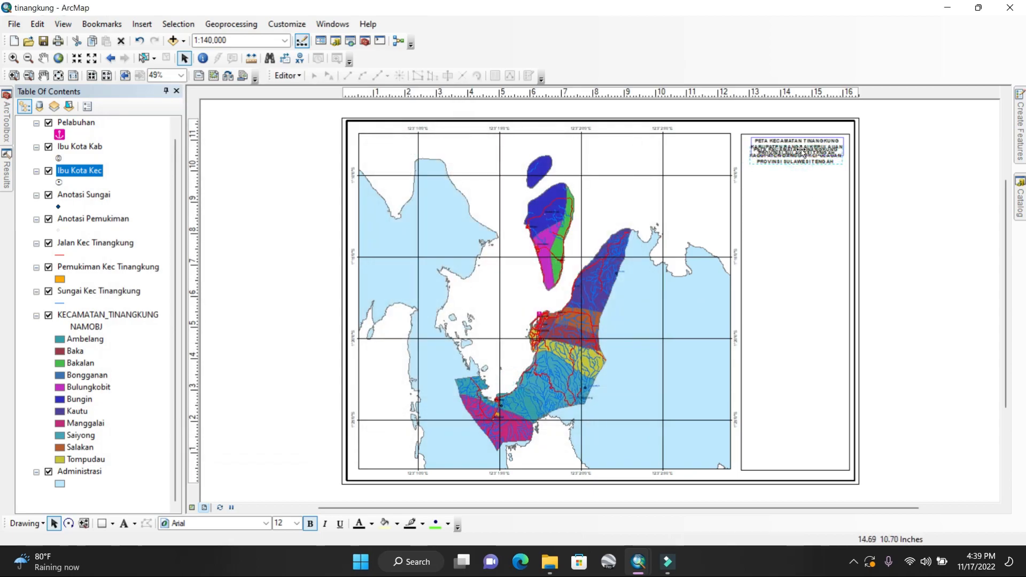
pyautogui.click(872, 159)
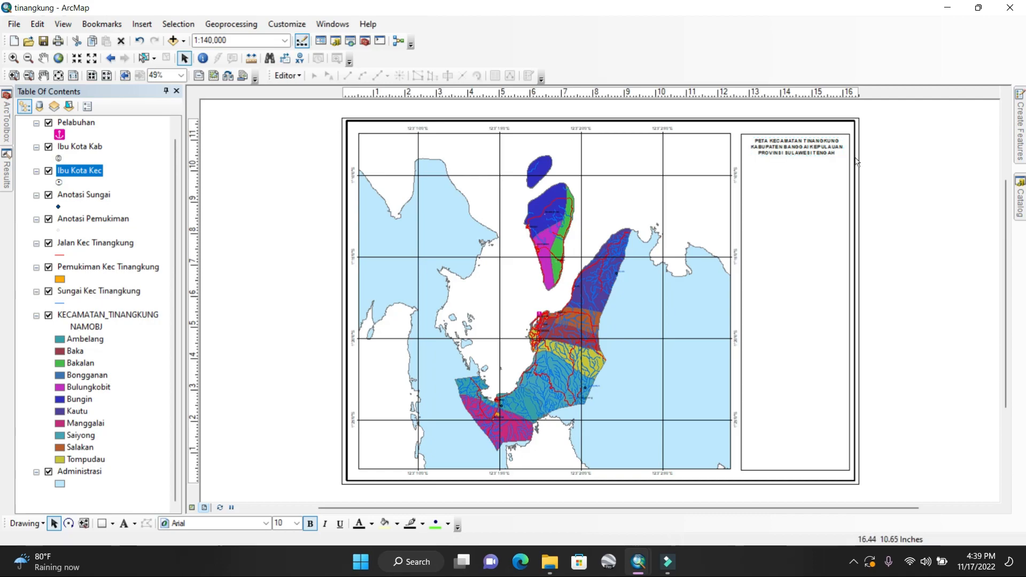
pyautogui.click(827, 157)
pyautogui.moveTo(813, 155); pyautogui.dragTo(811, 156)
pyautogui.click(909, 155)
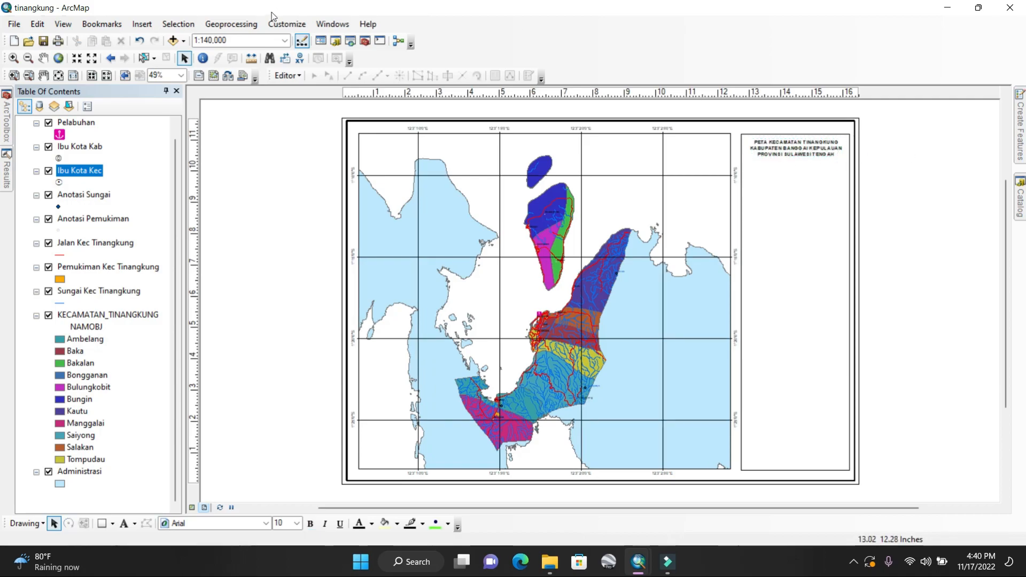
pyautogui.click(147, 27)
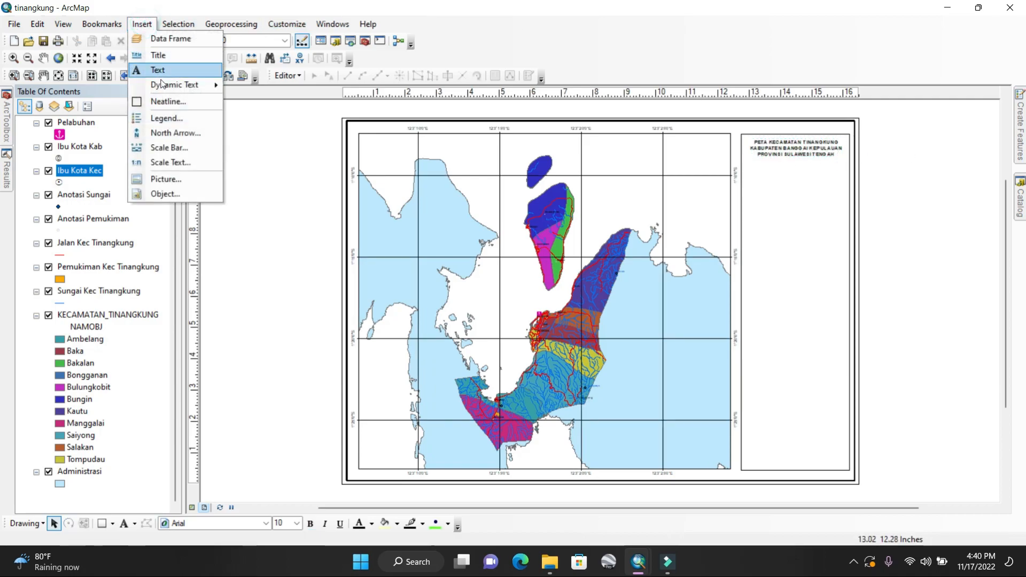
pyautogui.click(174, 162)
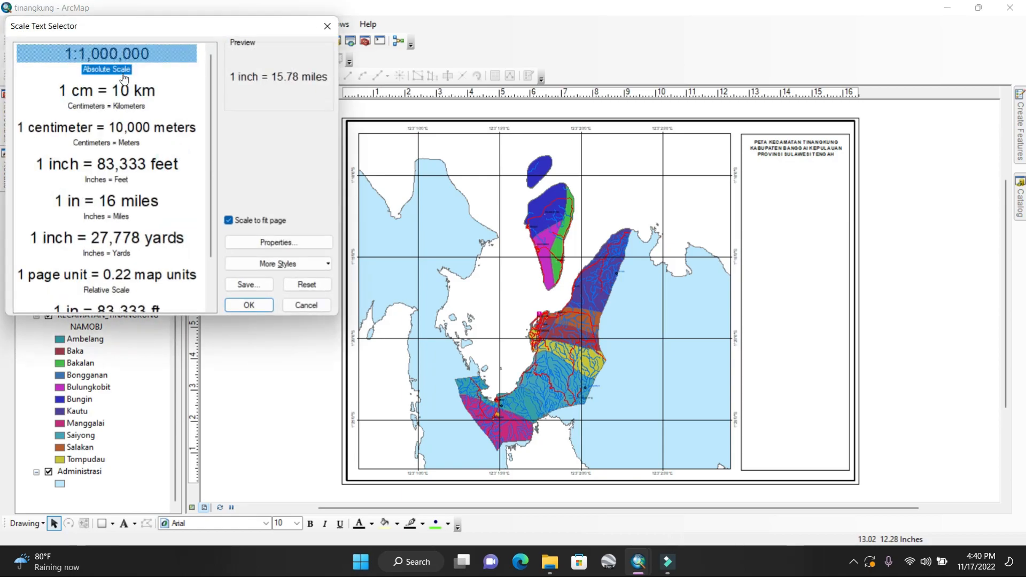
pyautogui.click(254, 306)
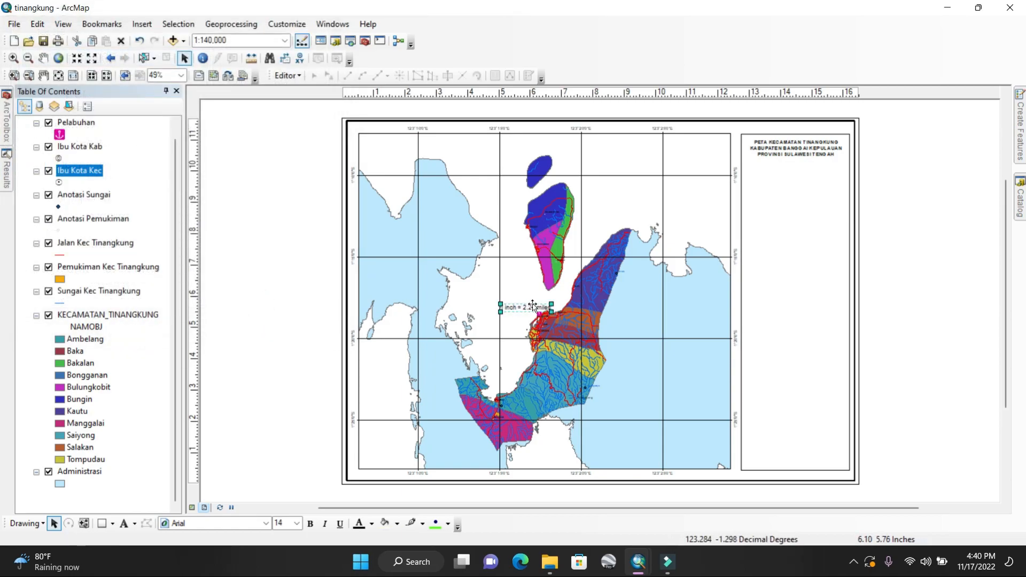
pyautogui.moveTo(531, 306); pyautogui.dragTo(804, 183)
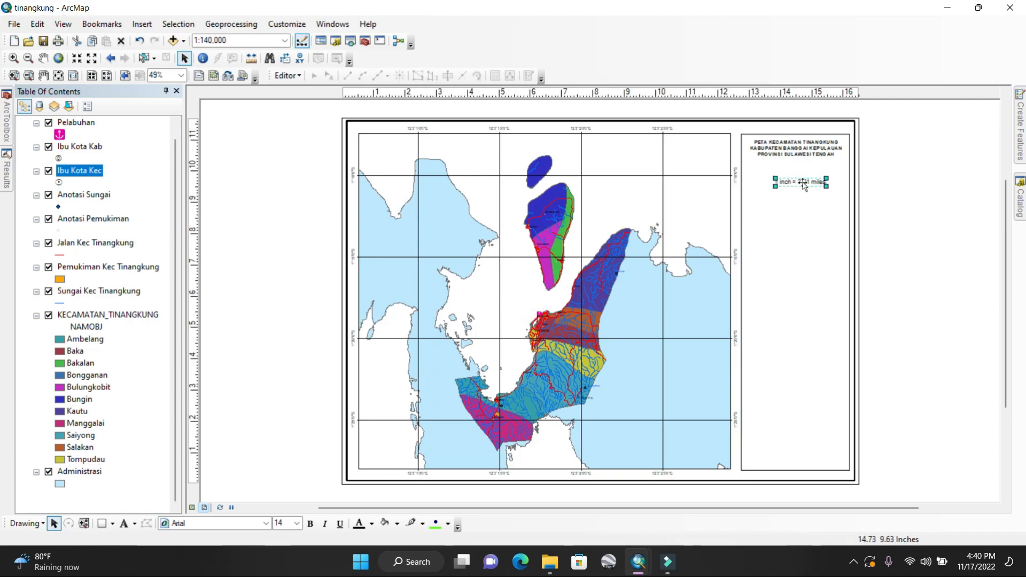
pyautogui.press('Delete')
# Insert a scale text in the Absolute Scale style for the map frame and place it below the title in the side box
pyautogui.click(652, 209)
pyautogui.click(394, 204)
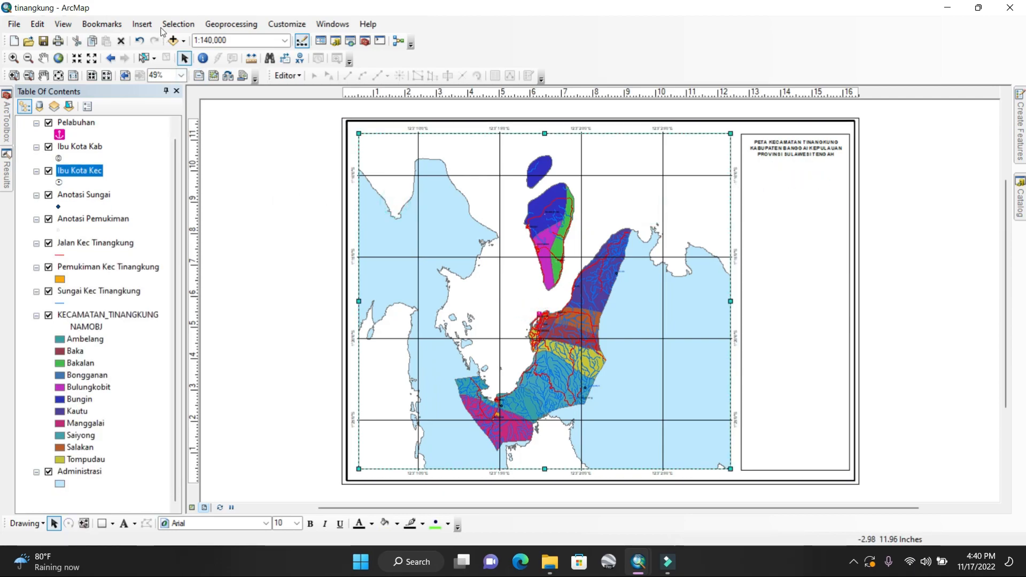
pyautogui.click(142, 24)
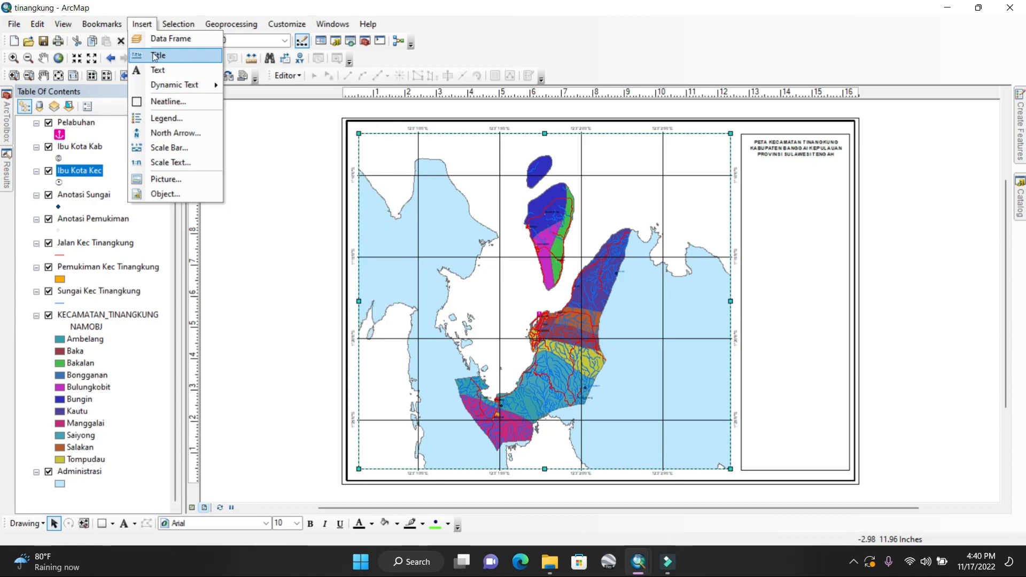
pyautogui.click(163, 162)
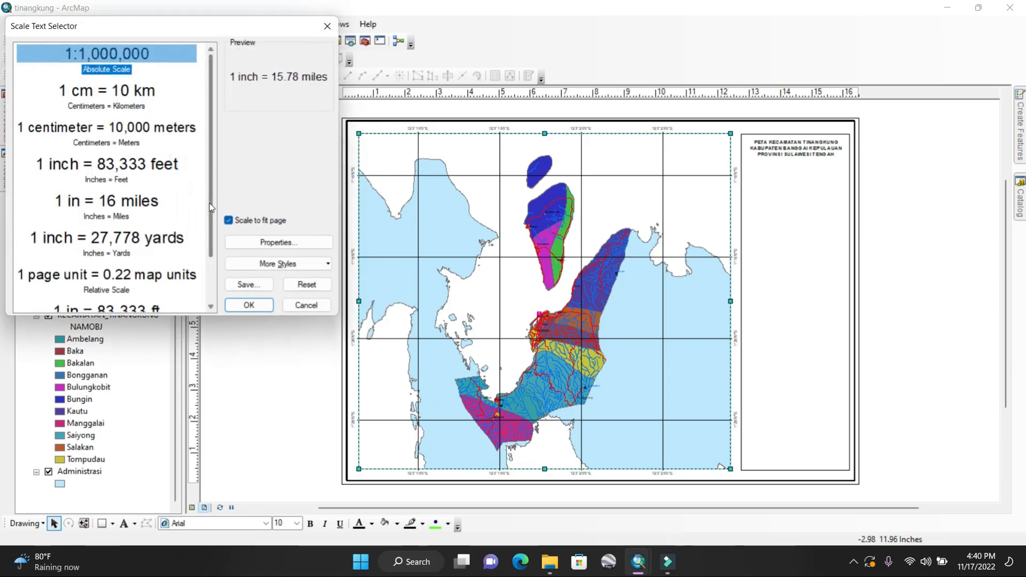
pyautogui.click(120, 99)
pyautogui.click(122, 66)
pyautogui.click(250, 305)
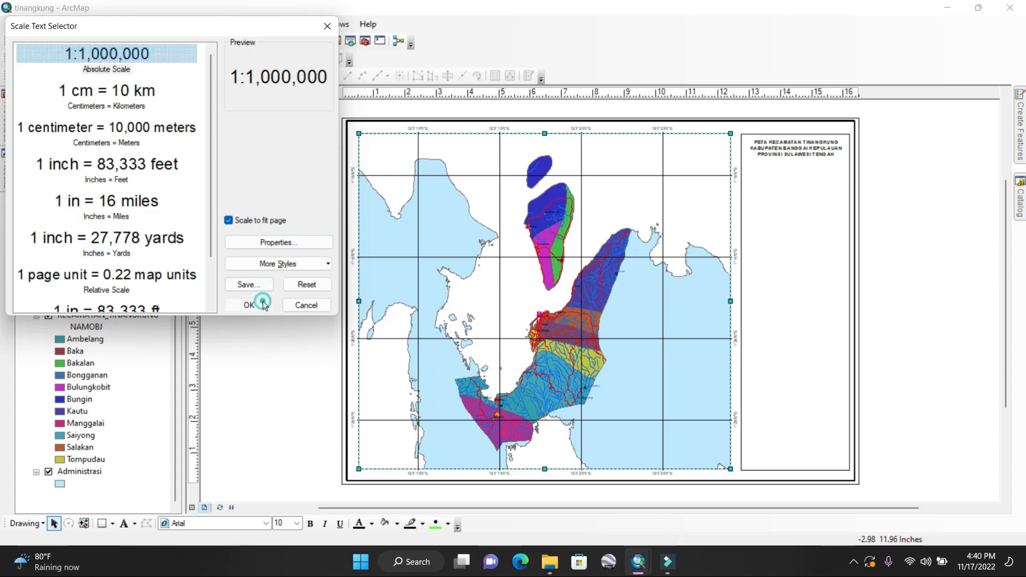
pyautogui.moveTo(512, 309); pyautogui.dragTo(808, 175)
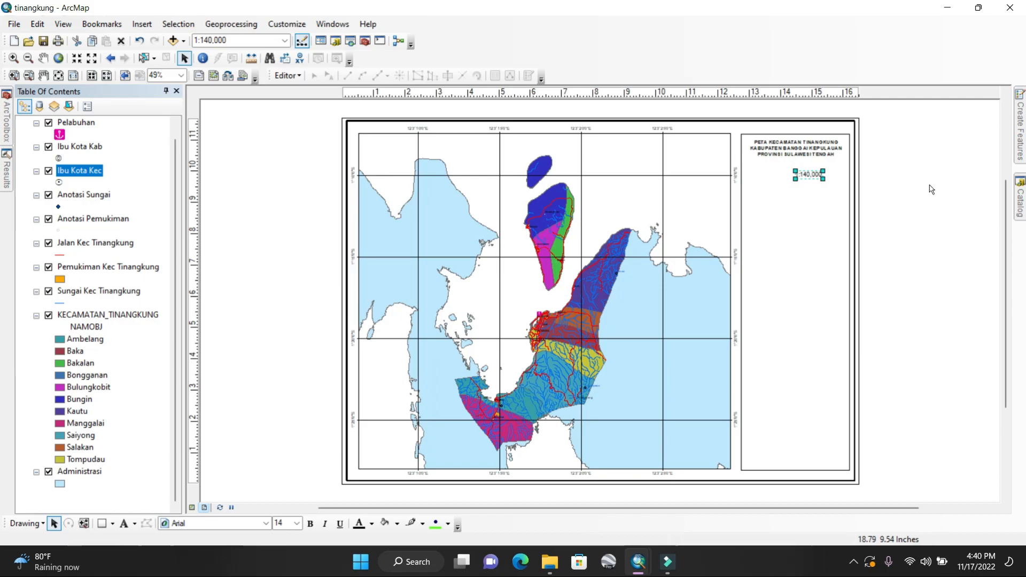
# Add the text "Skala" in front of the scale value and line it up on the same level
pyautogui.click(124, 523)
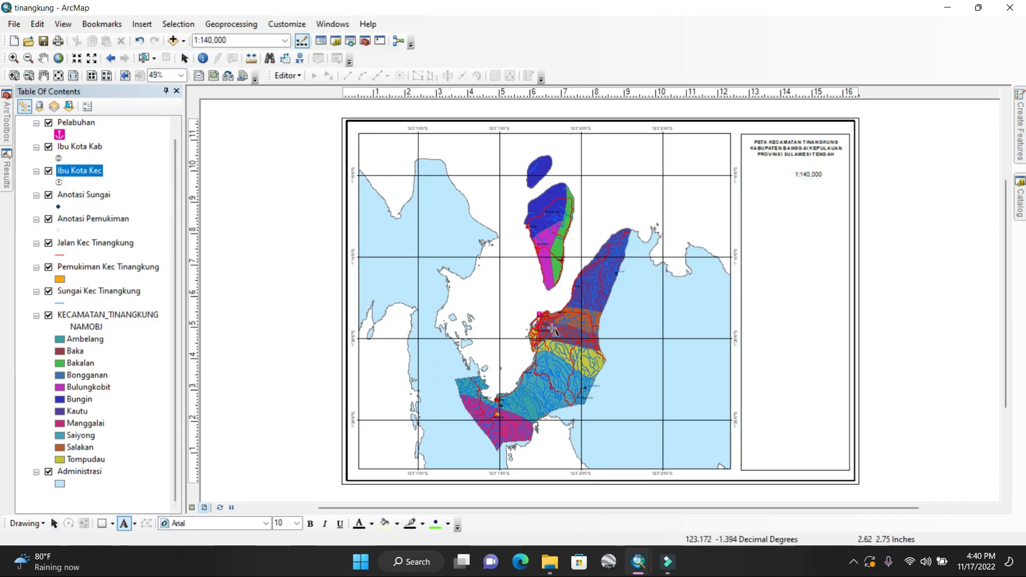
pyautogui.click(780, 180)
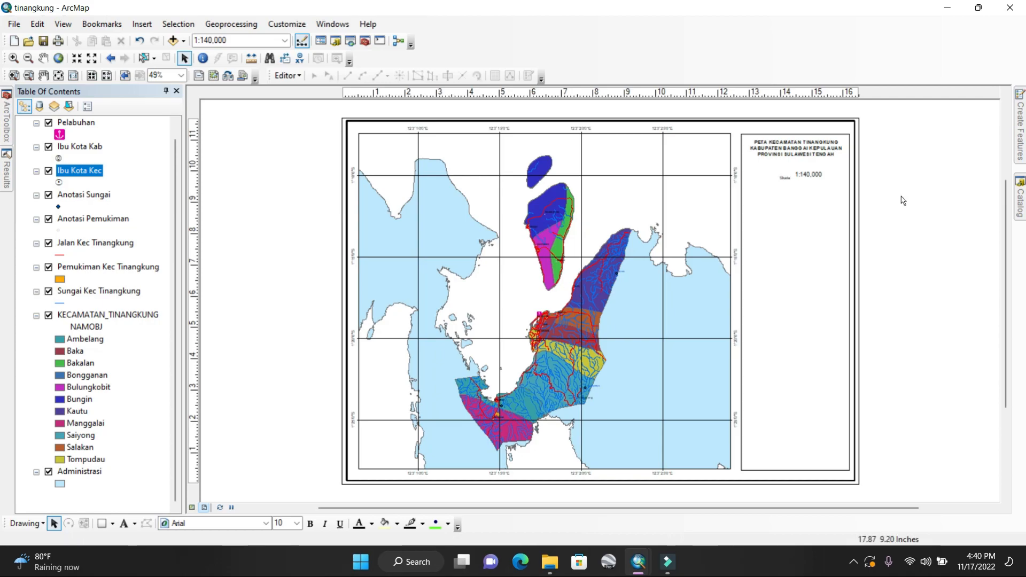
pyautogui.click(14, 76)
pyautogui.moveTo(736, 120); pyautogui.dragTo(898, 229)
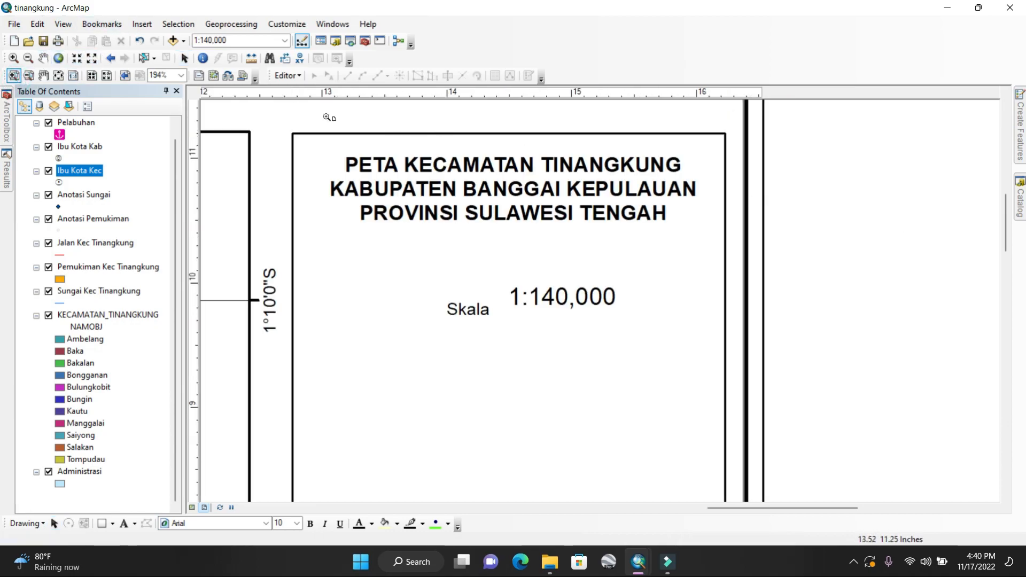
pyautogui.click(185, 57)
pyautogui.moveTo(468, 315)
pyautogui.mouseDown()
pyautogui.moveTo(459, 297)
pyautogui.moveTo(479, 297)
pyautogui.mouseUp()
# Check the font and size settings of the scale text
pyautogui.doubleClick(526, 298)
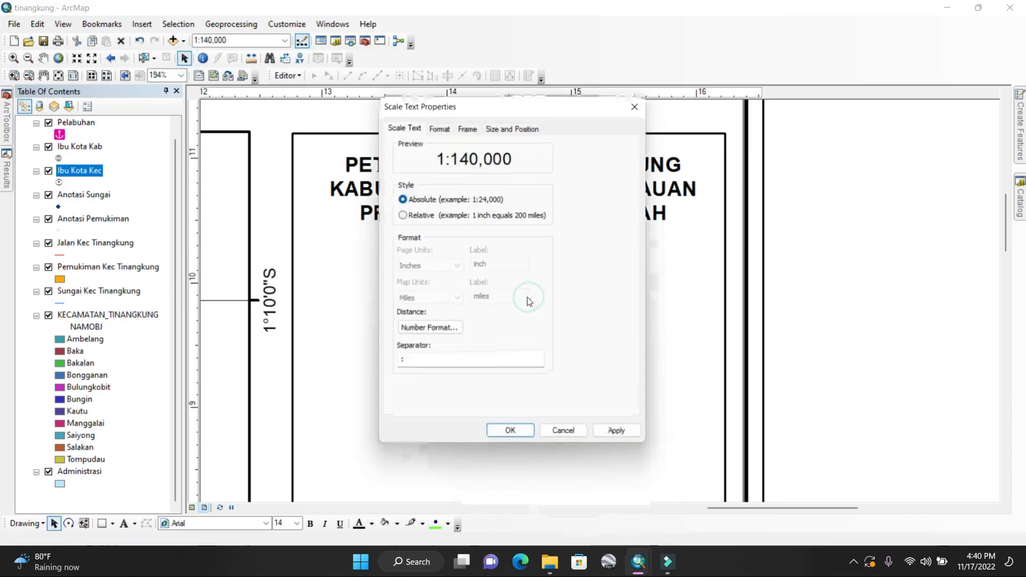
pyautogui.click(442, 127)
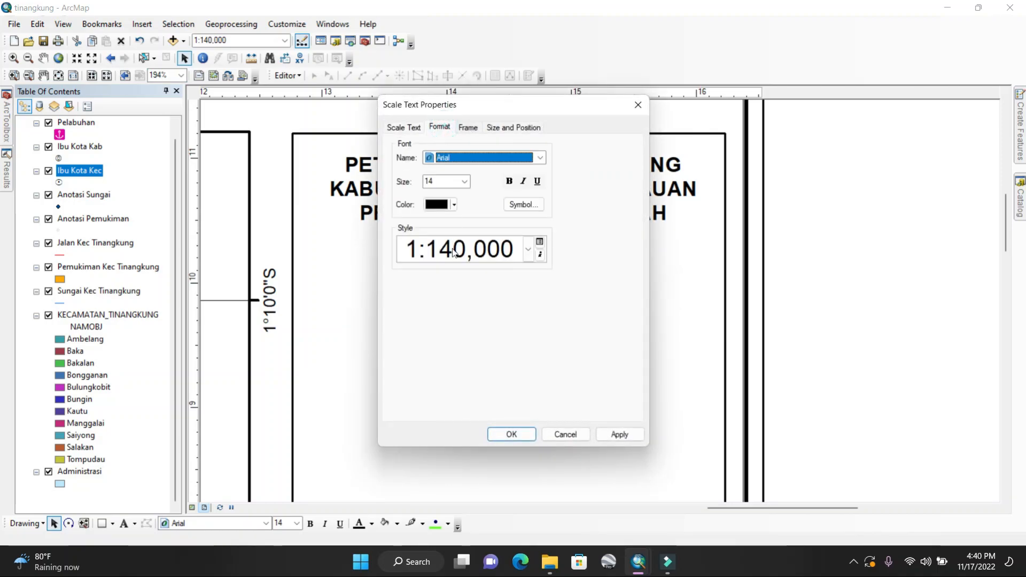
pyautogui.click(469, 253)
pyautogui.click(581, 200)
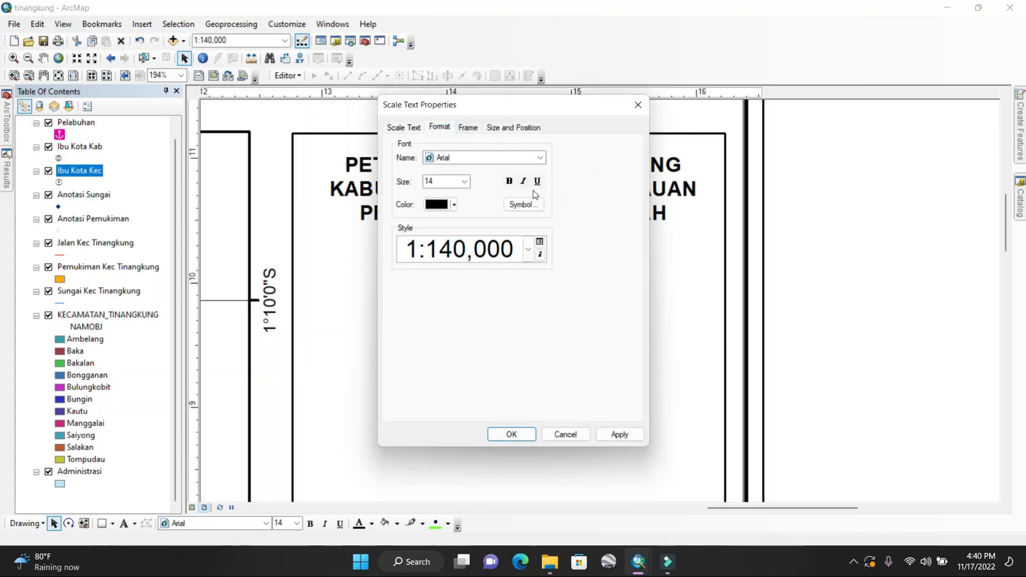
pyautogui.click(637, 104)
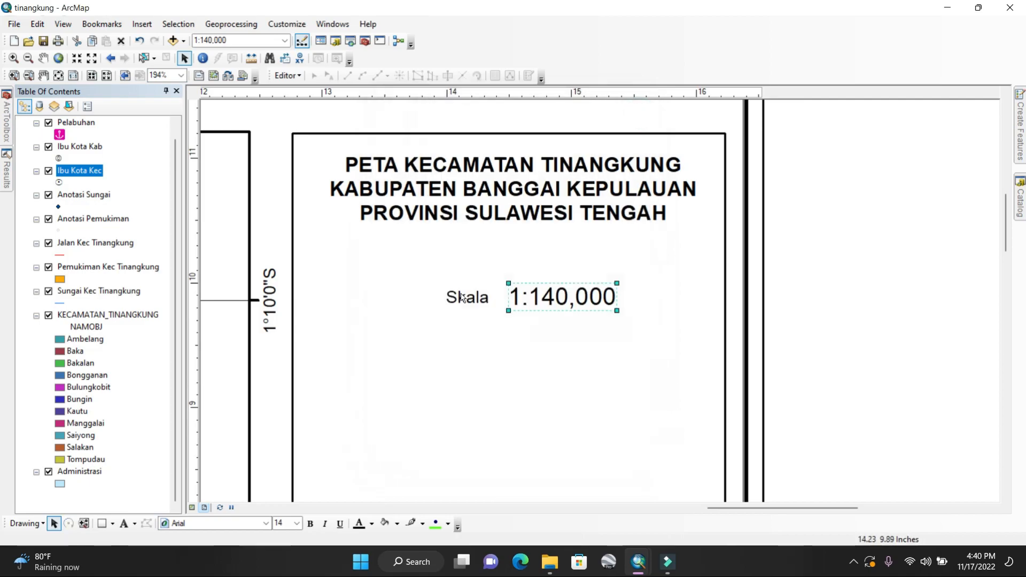
# Set the font size of the "Skala" label to 14
pyautogui.doubleClick(462, 297)
pyautogui.click(590, 363)
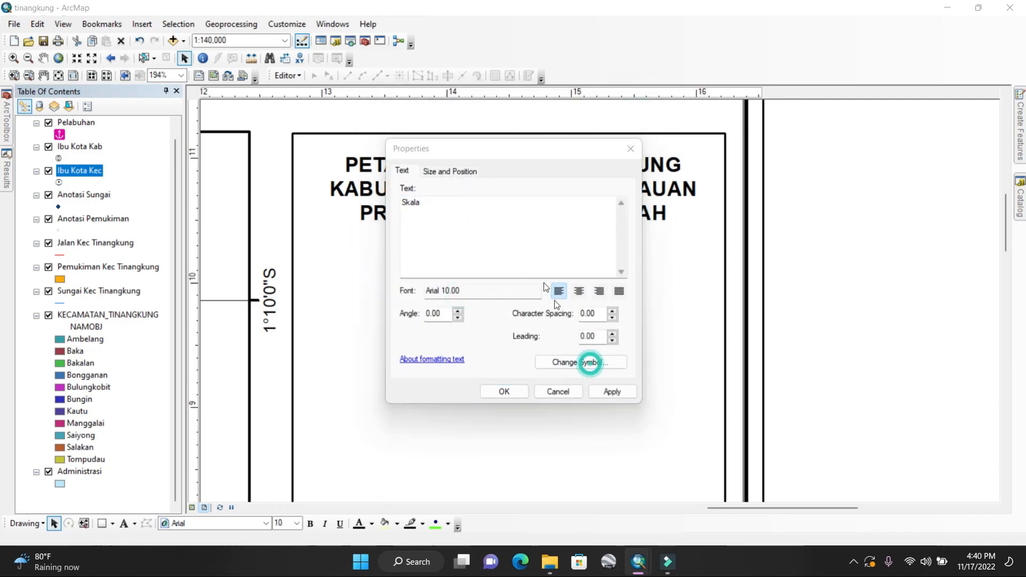
pyautogui.click(416, 251)
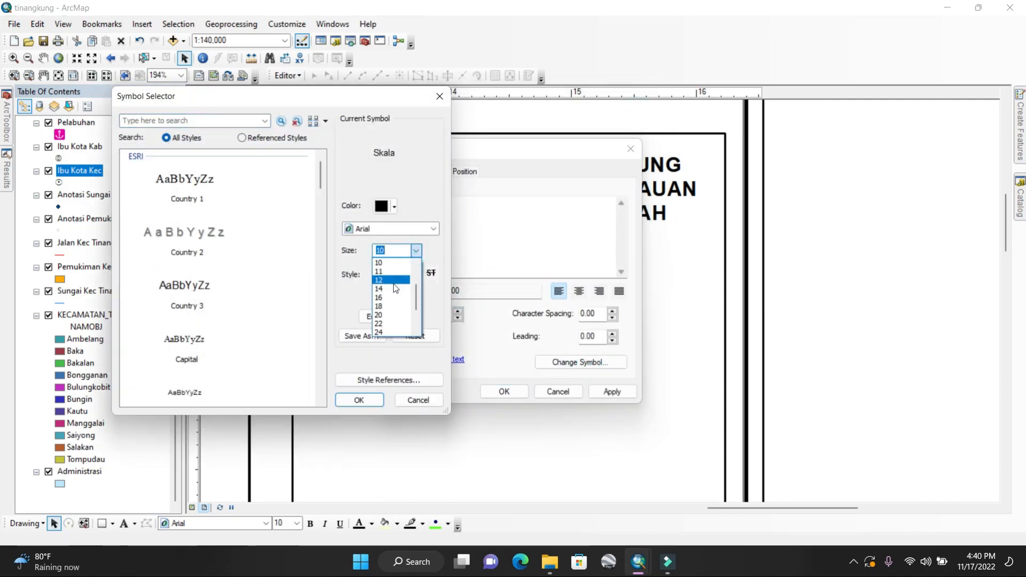
pyautogui.click(394, 283)
pyautogui.click(359, 400)
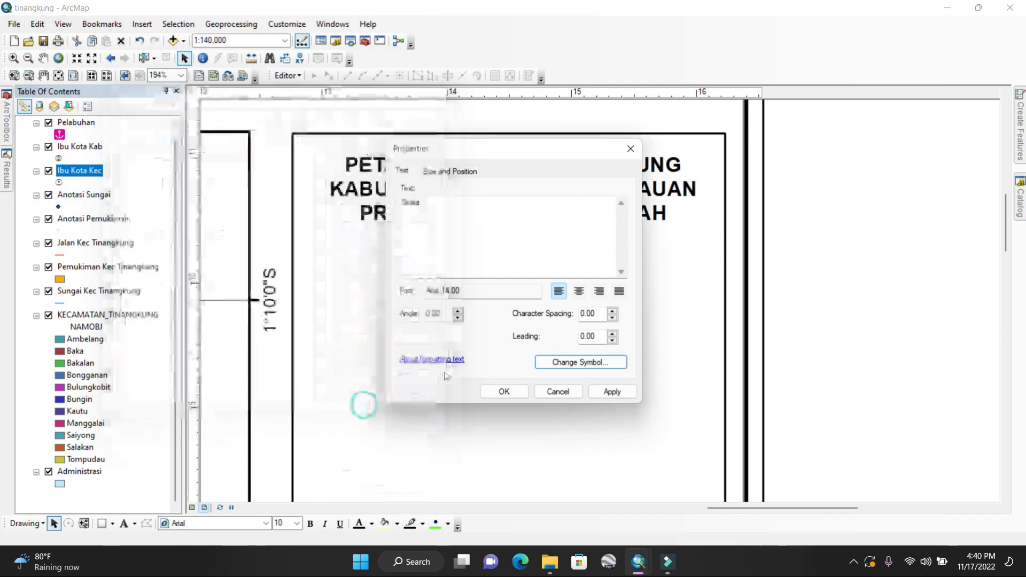
pyautogui.click(513, 391)
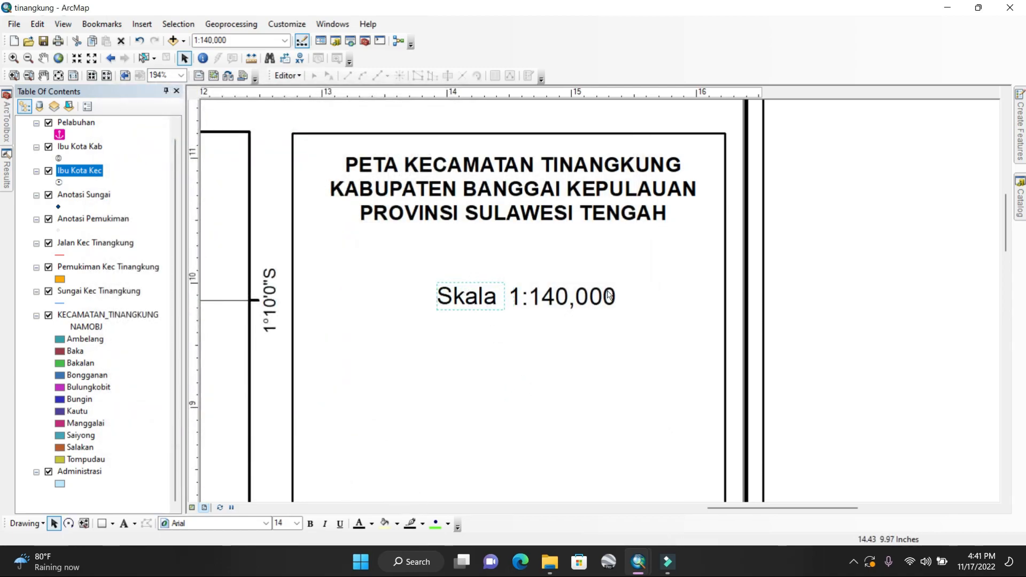
# Select the "Skala" label together with the scale value and make them the same height
pyautogui.moveTo(419, 268); pyautogui.dragTo(637, 339)
pyautogui.rightClick(571, 294)
pyautogui.moveTo(630, 472)
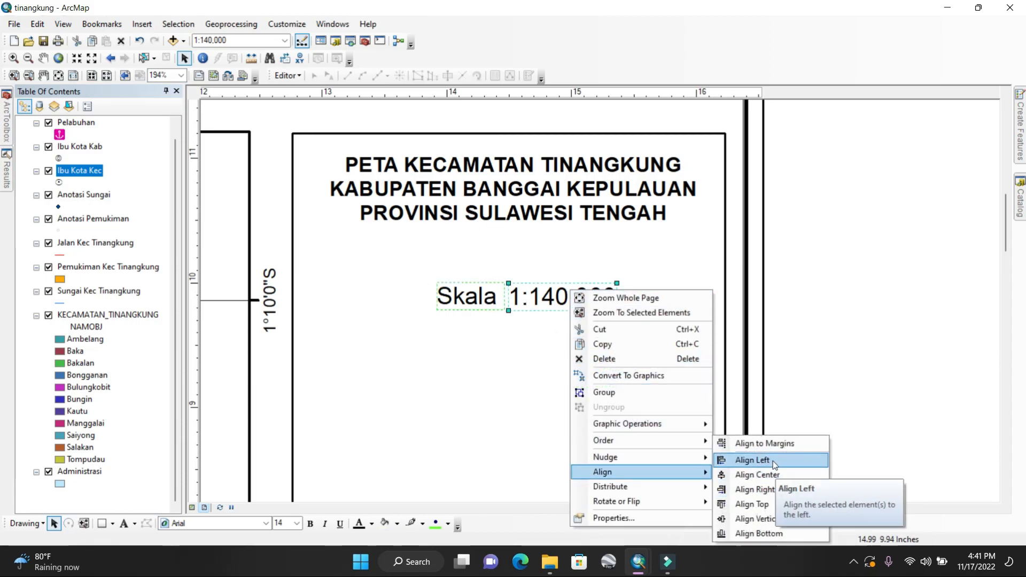
pyautogui.moveTo(669, 487)
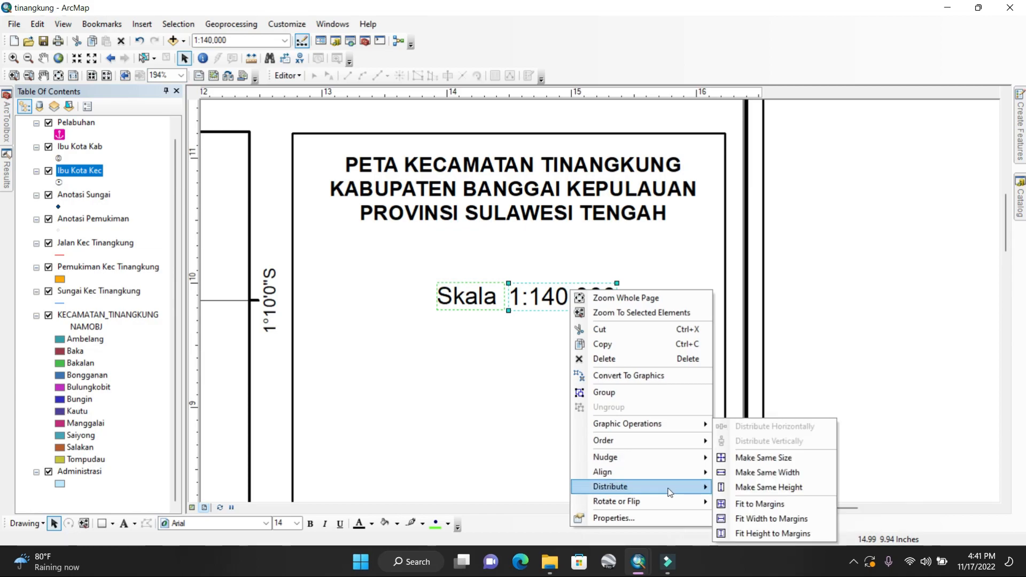
pyautogui.click(799, 487)
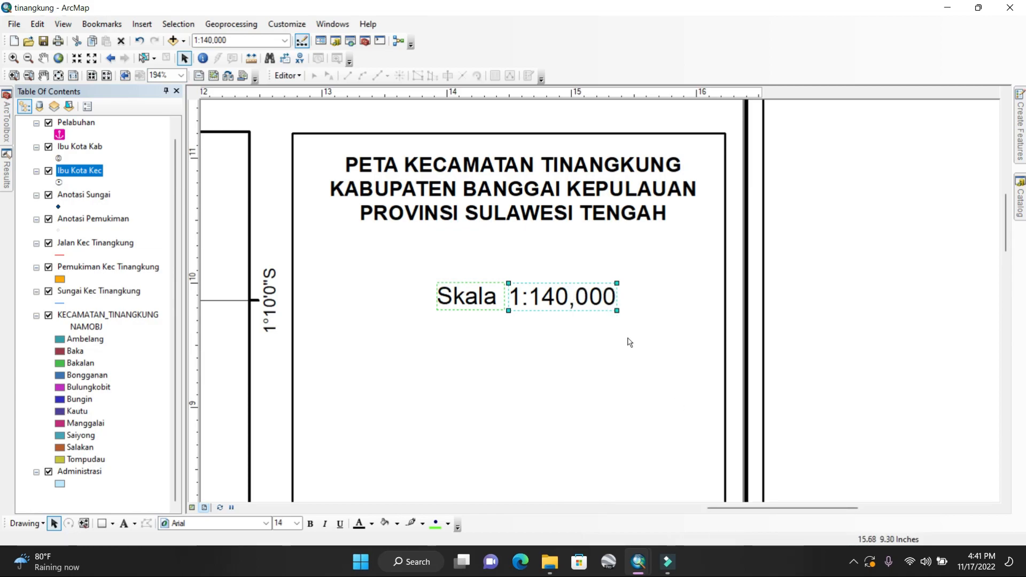
# Group the "Skala" label with the scale value and place the slightly reduced group centred just below the title
pyautogui.rightClick(592, 307)
pyautogui.click(652, 411)
pyautogui.moveTo(615, 313); pyautogui.dragTo(564, 247)
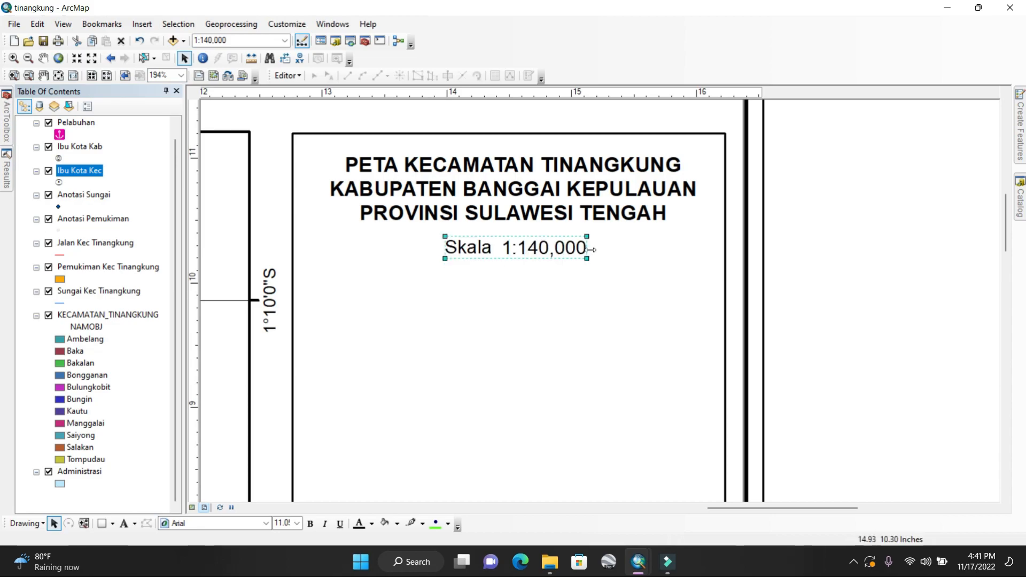
pyautogui.click(629, 286)
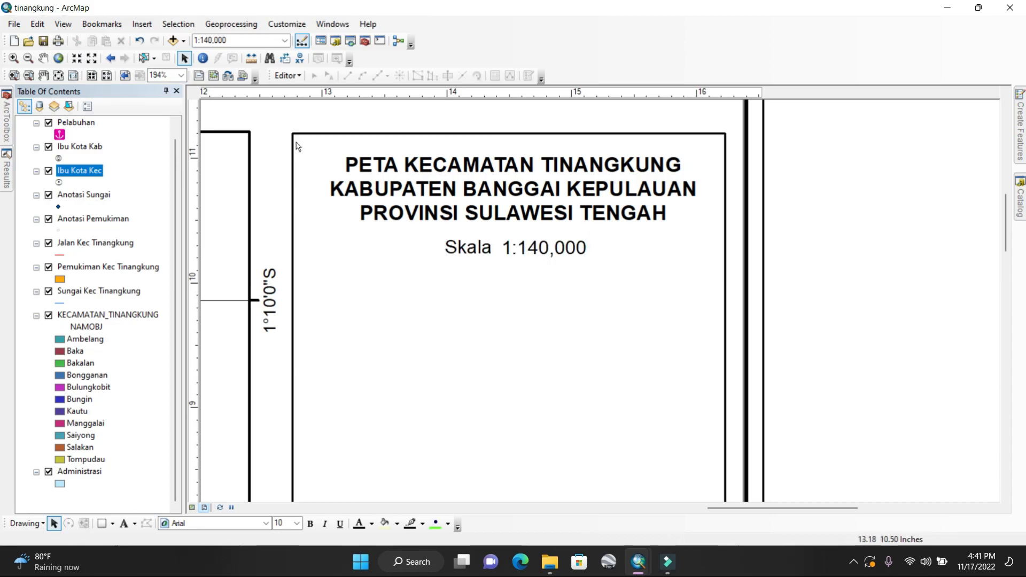
pyautogui.click(142, 24)
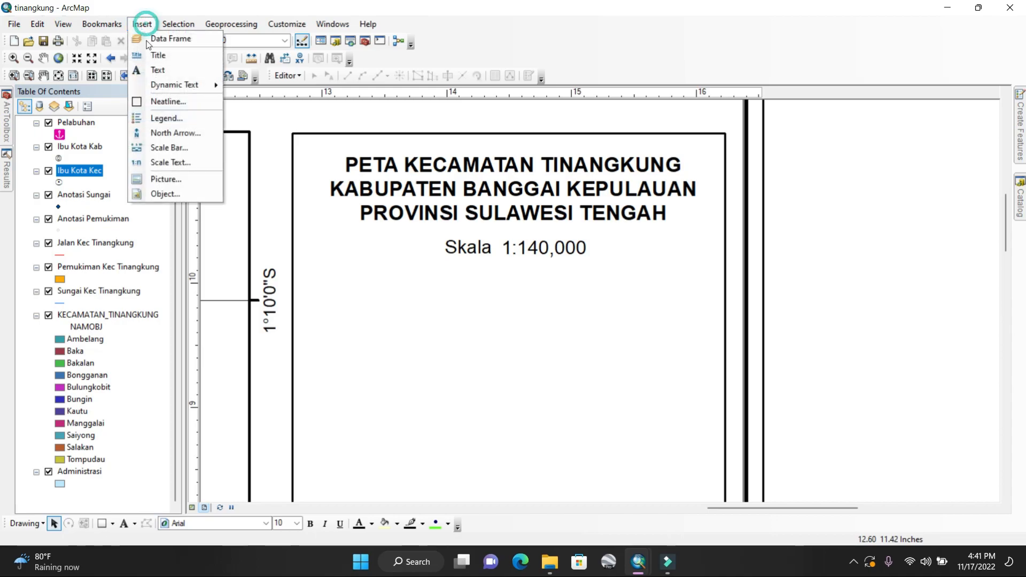
pyautogui.click(230, 221)
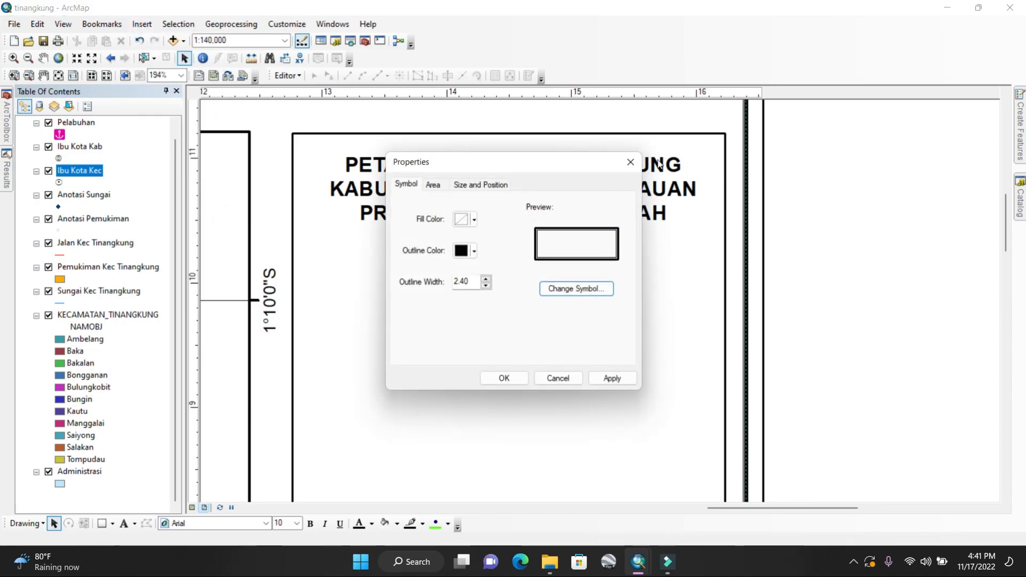
pyautogui.click(631, 162)
# Insert a Double Alternating Scale Bar 3 Metric for the map's data frame and place it in the information box below the scale text
pyautogui.click(236, 223)
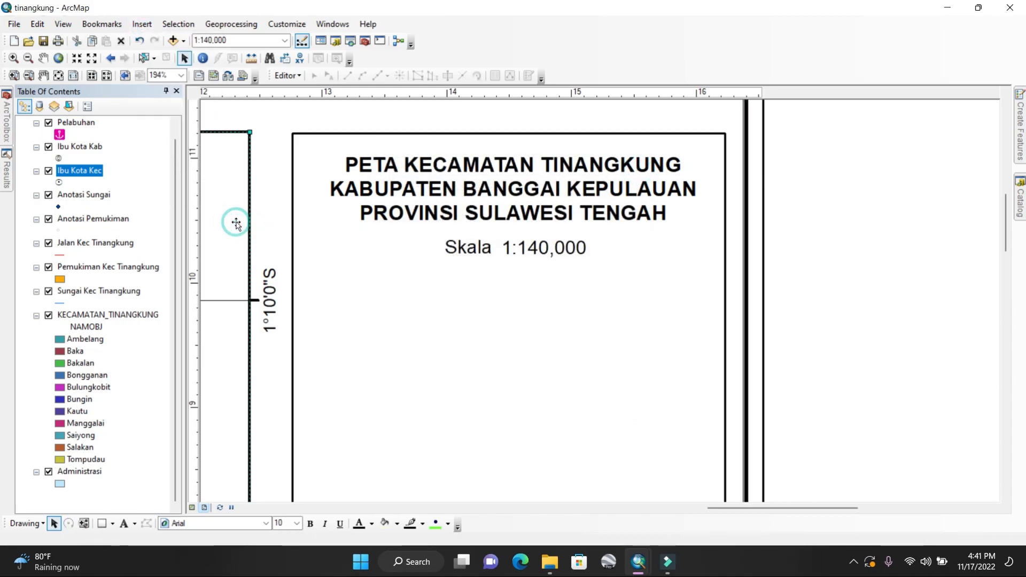
pyautogui.click(143, 24)
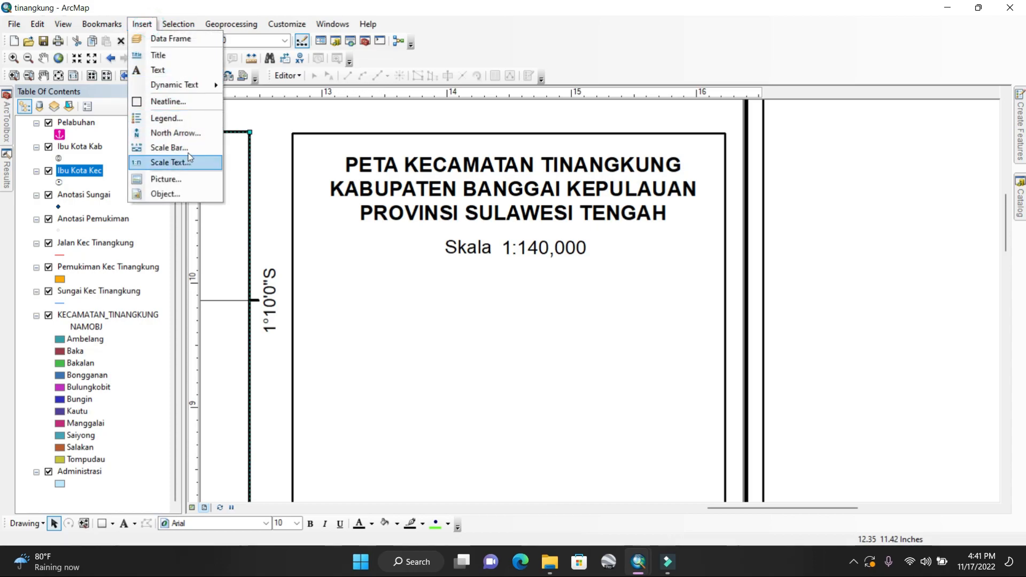
pyautogui.click(169, 148)
pyautogui.scroll(-10, 121, 246)
pyautogui.scroll(-8, 120, 246)
pyautogui.click(82, 253)
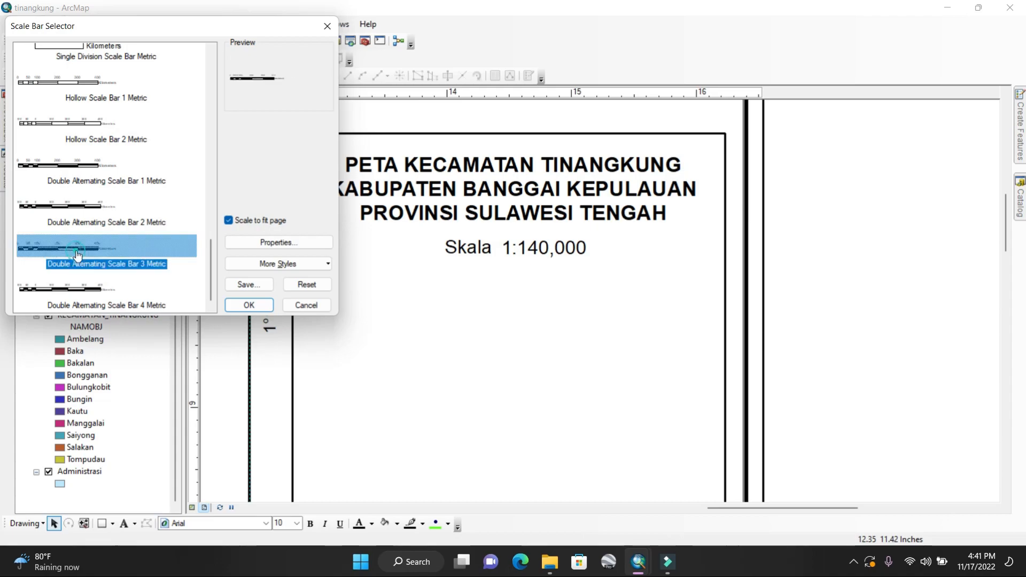
pyautogui.click(251, 304)
pyautogui.moveTo(885, 219); pyautogui.dragTo(502, 259)
pyautogui.moveTo(414, 270); pyautogui.dragTo(549, 349)
# Move the grouped "Skala 1:140,000" text down to just above the scale bar
pyautogui.click(529, 238)
pyautogui.click(548, 247)
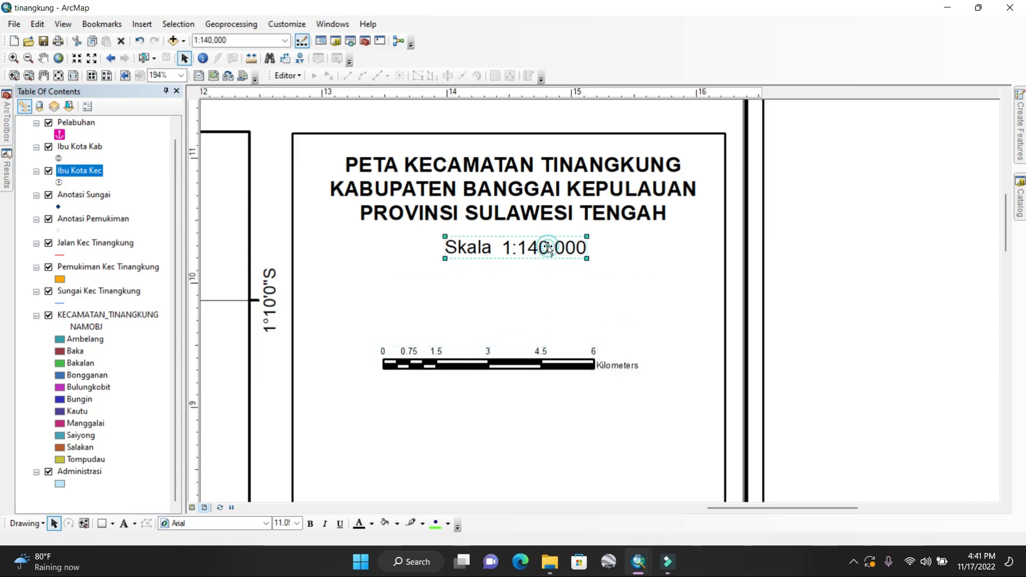
pyautogui.doubleClick(548, 247)
pyautogui.click(644, 140)
pyautogui.moveTo(562, 251); pyautogui.dragTo(562, 316)
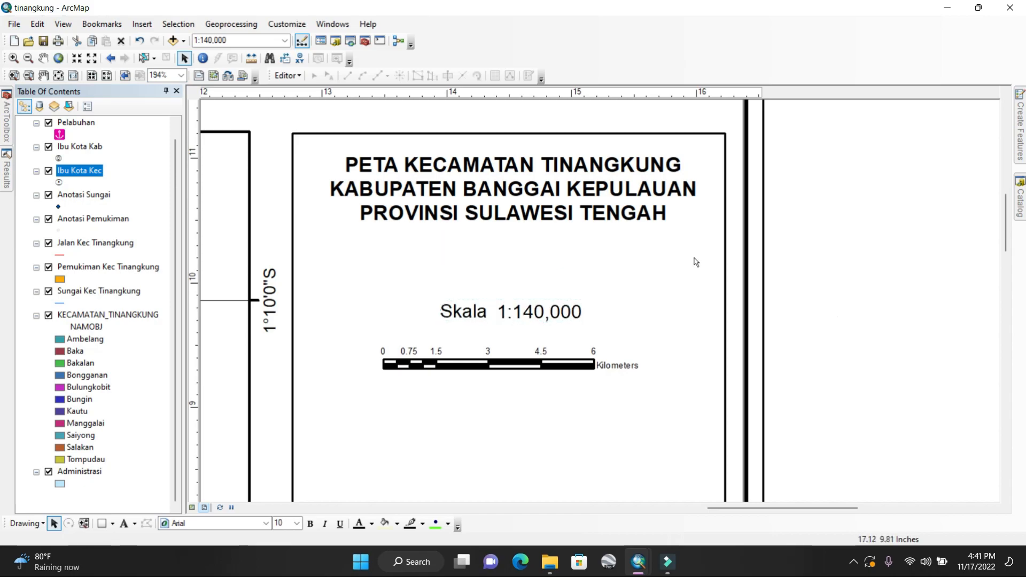
# Insert the ESRI North 8 north arrow and place it, reduced in size, between the title and the scale text
pyautogui.click(141, 24)
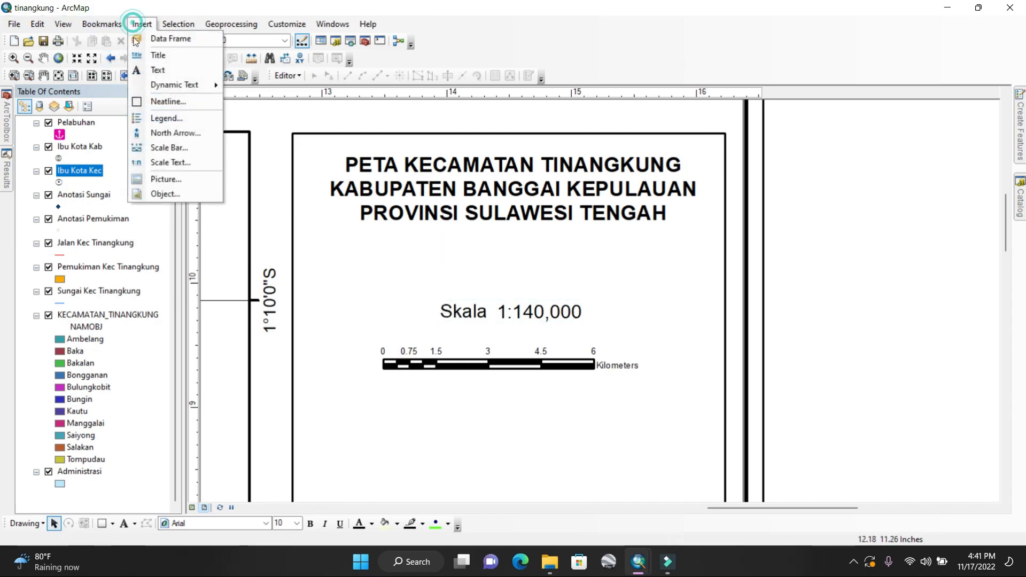
pyautogui.click(167, 132)
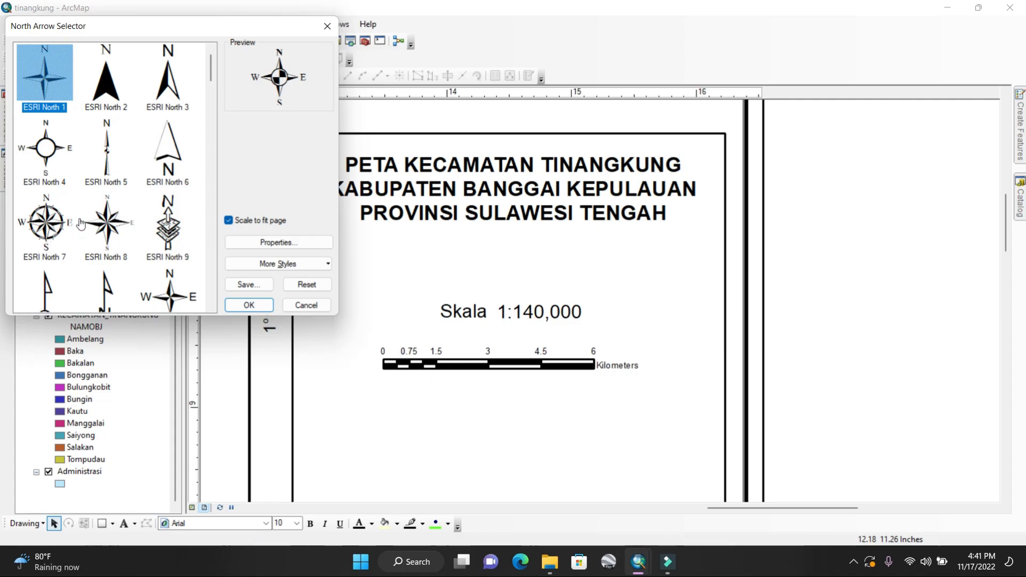
pyautogui.scroll(-2, 81, 224)
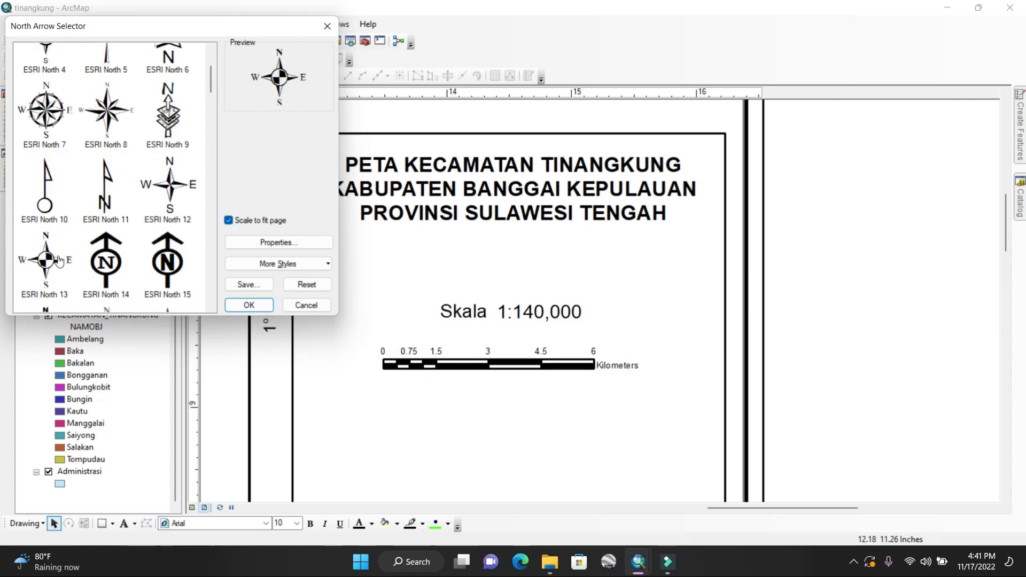
pyautogui.click(123, 123)
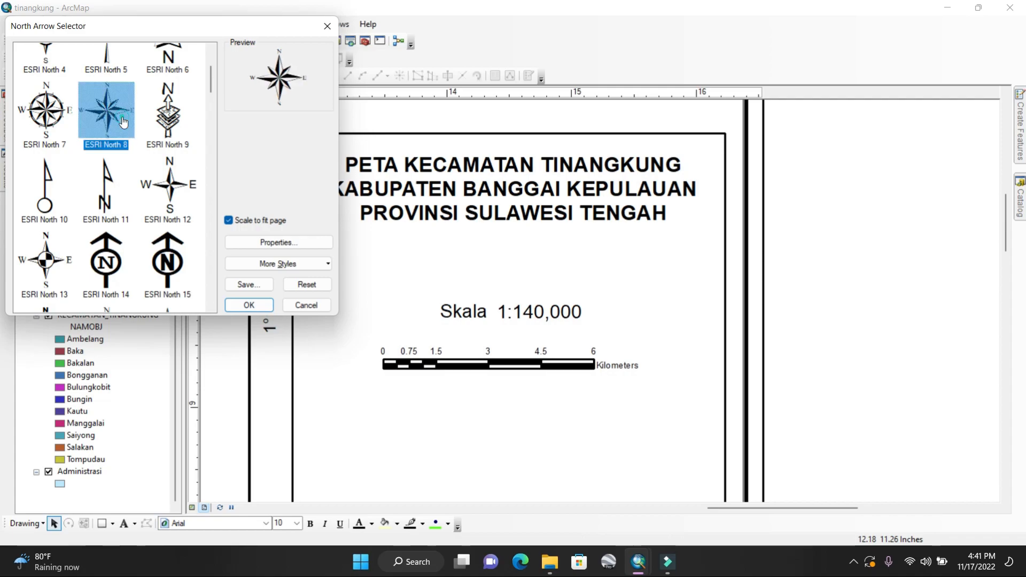
pyautogui.click(249, 305)
pyautogui.moveTo(569, 301); pyautogui.dragTo(523, 300)
pyautogui.moveTo(568, 344); pyautogui.dragTo(530, 306)
# Move the scale text and scale bar down together, and lower the north arrow into the gap below the title
pyautogui.click(877, 280)
pyautogui.moveTo(390, 295); pyautogui.dragTo(643, 428)
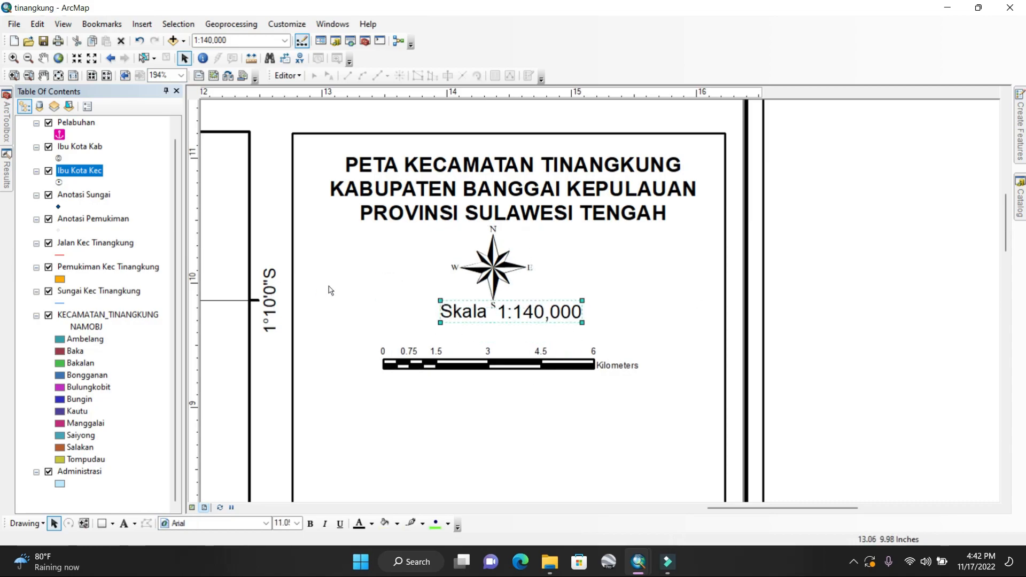
pyautogui.moveTo(680, 479); pyautogui.dragTo(688, 486)
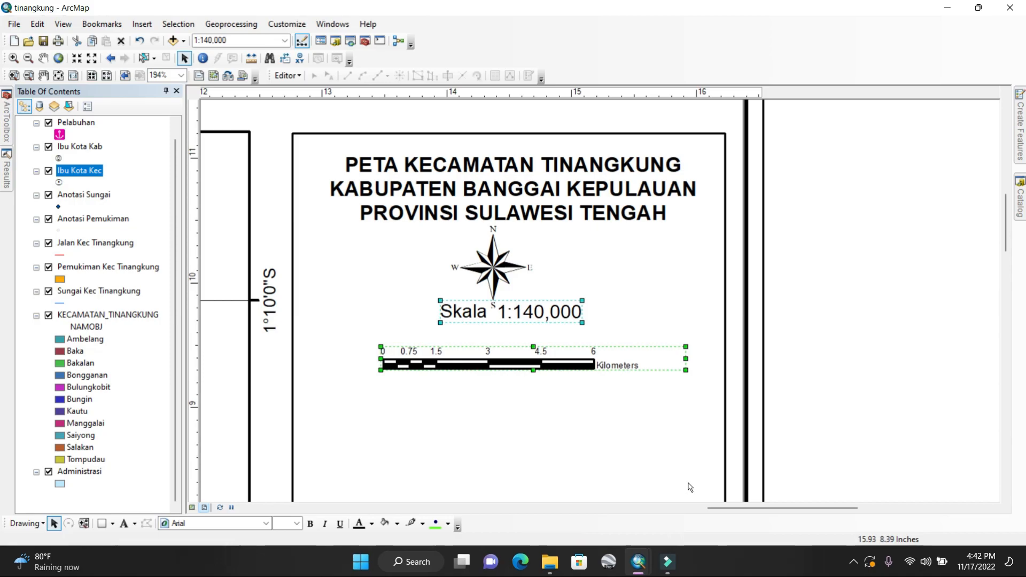
pyautogui.moveTo(557, 353); pyautogui.dragTo(515, 413)
pyautogui.click(488, 262)
pyautogui.moveTo(488, 262); pyautogui.dragTo(491, 288)
# Select the title, north arrow, scale text and scale bar together and align their centers
pyautogui.click(274, 124)
pyautogui.moveTo(275, 115); pyautogui.dragTo(753, 440)
pyautogui.rightClick(566, 210)
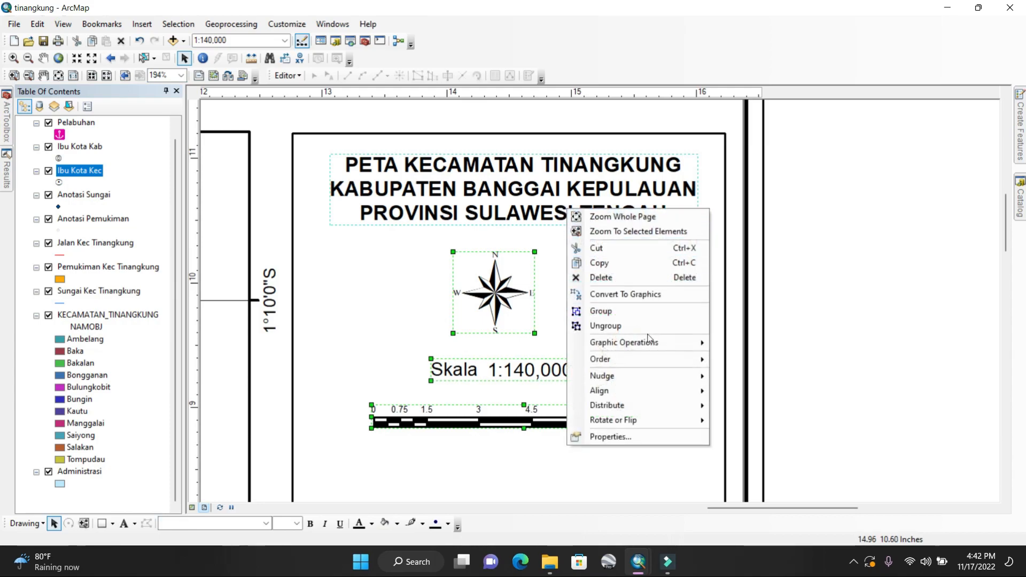
pyautogui.moveTo(660, 391)
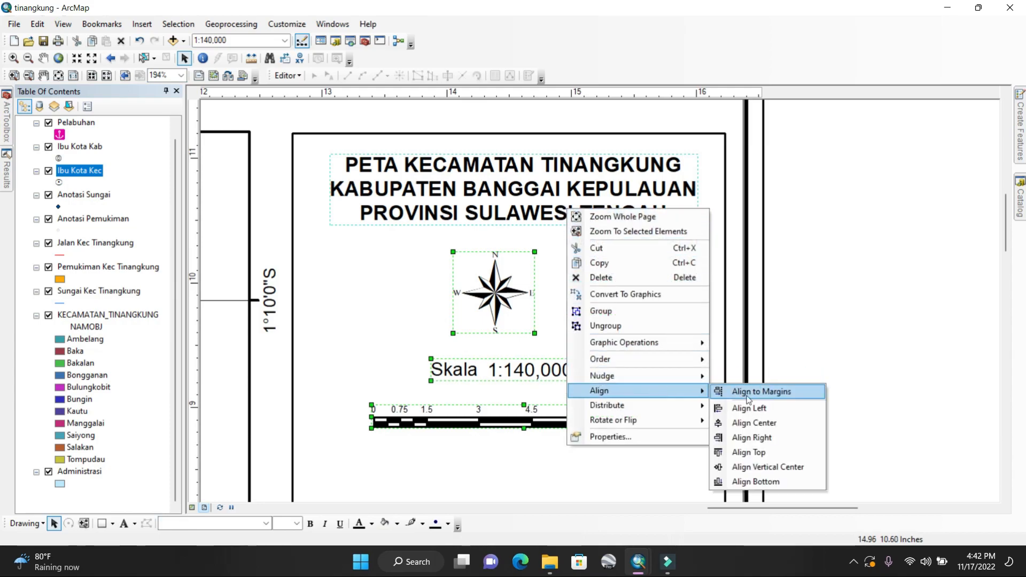
pyautogui.click(753, 422)
pyautogui.click(845, 300)
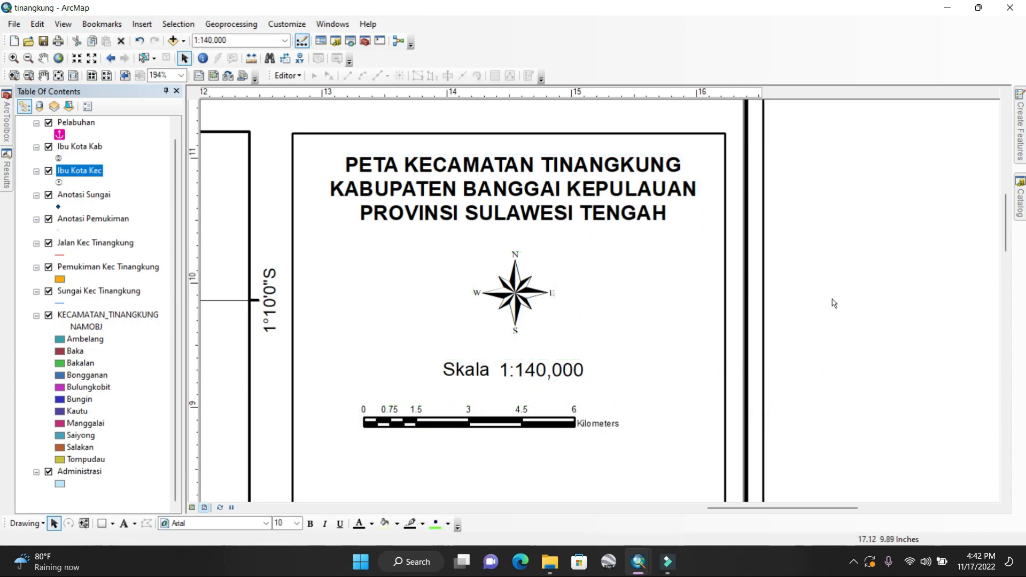
# Select all elements inside the information box and shift them slightly up and left so they sit centred in it
pyautogui.scroll(-1, 639, 367)
pyautogui.scroll(1, 638, 368)
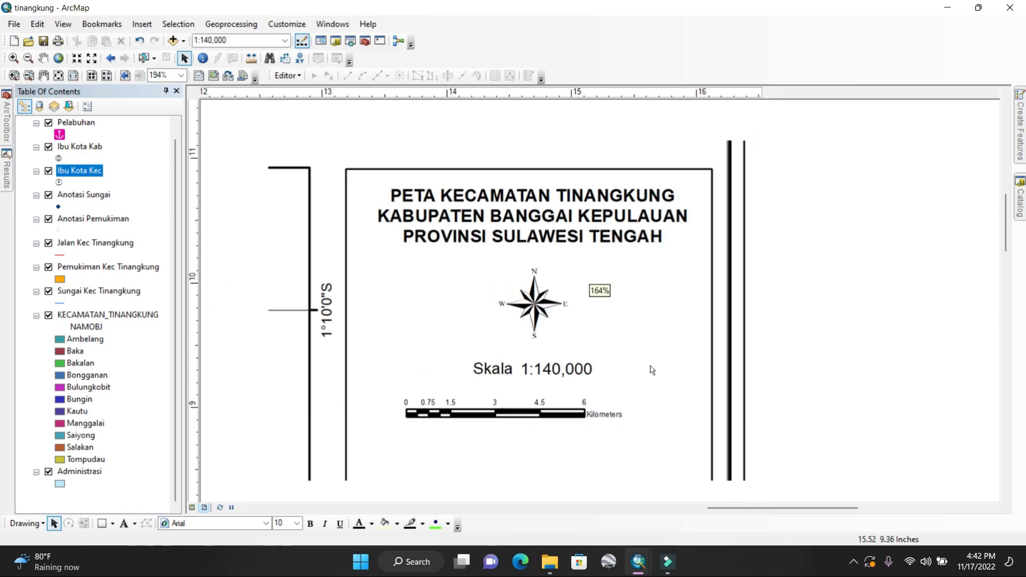
pyautogui.moveTo(314, 141); pyautogui.dragTo(861, 490)
pyautogui.moveTo(622, 221); pyautogui.dragTo(620, 217)
pyautogui.click(784, 232)
# Draw a horizontal dividing line about 3.48 in long across the full width of the information box, below the scale bar
pyautogui.scroll(2, 739, 330)
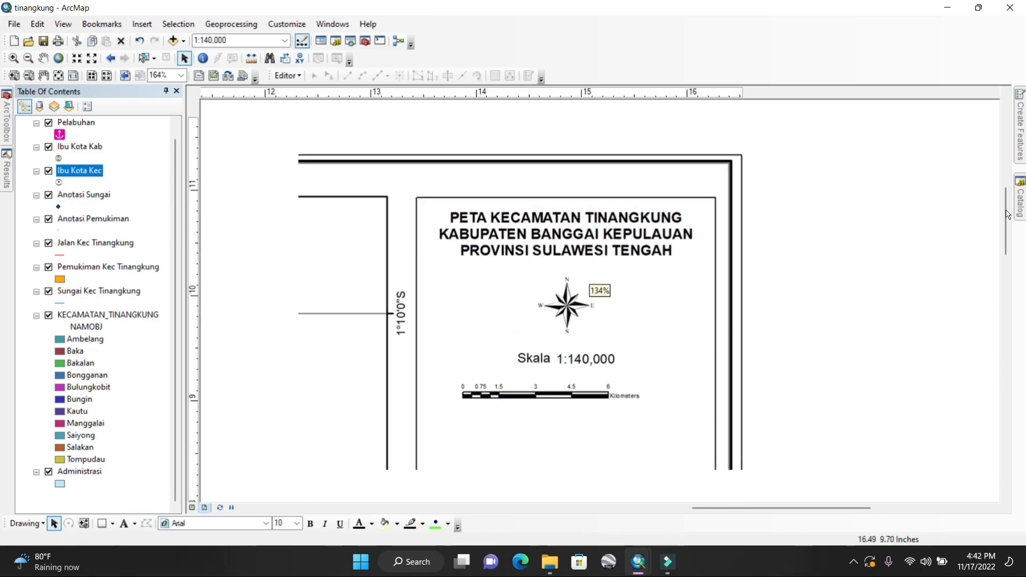
pyautogui.moveTo(1005, 208); pyautogui.dragTo(1004, 247)
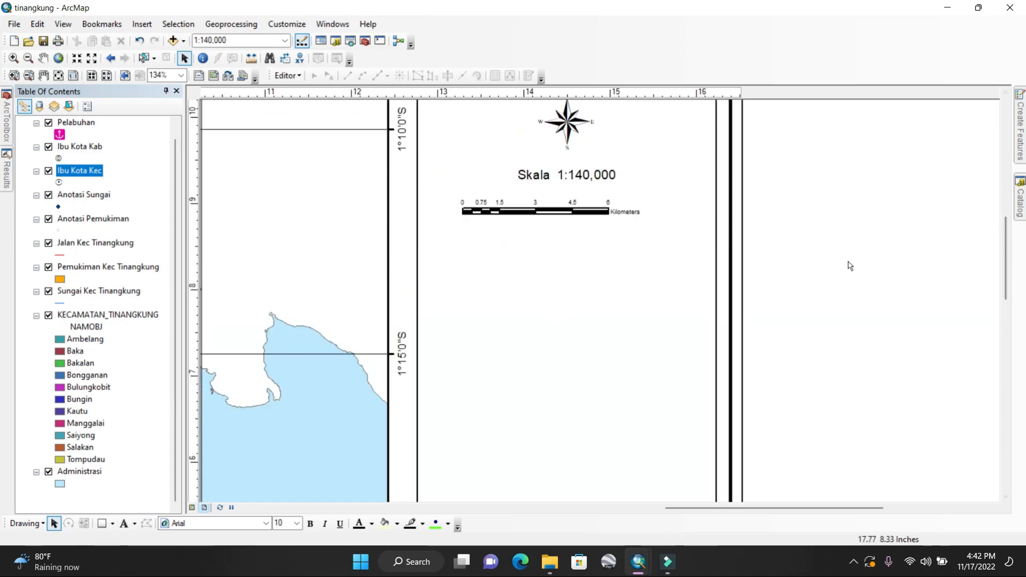
pyautogui.click(112, 523)
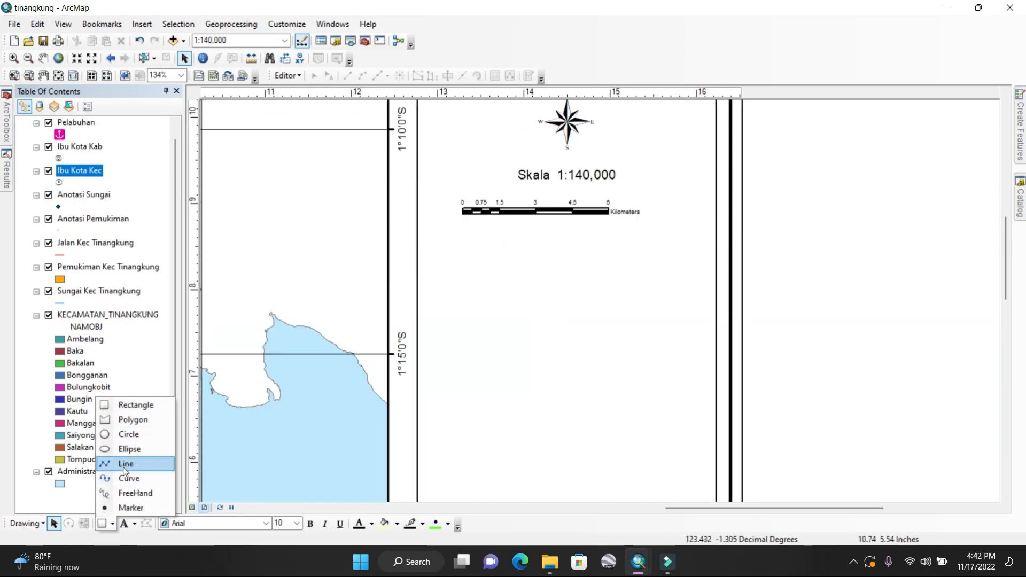
pyautogui.click(126, 463)
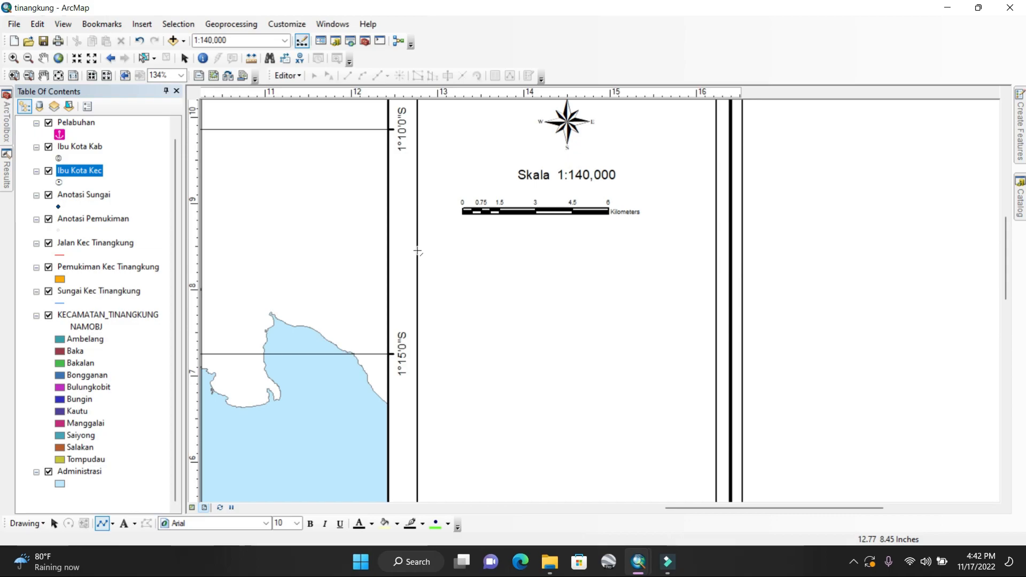
pyautogui.scroll(2, 418, 252)
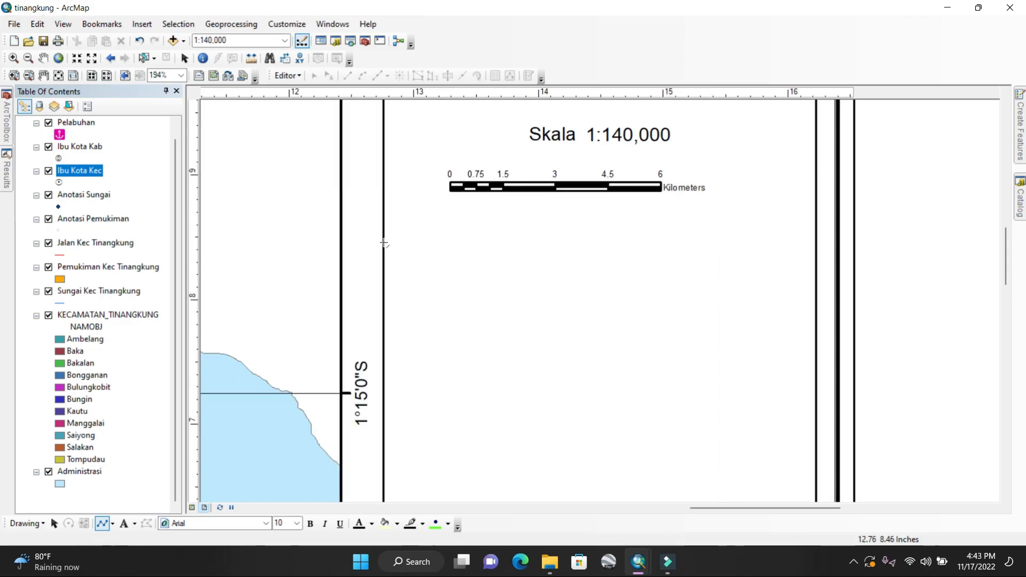
pyautogui.click(384, 244)
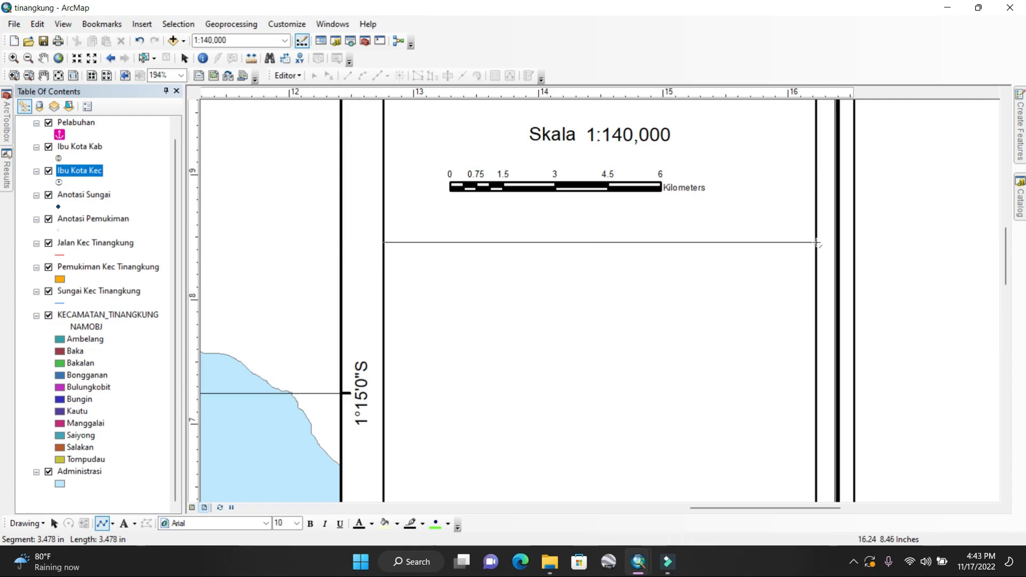
pyautogui.doubleClick(817, 243)
pyautogui.click(778, 292)
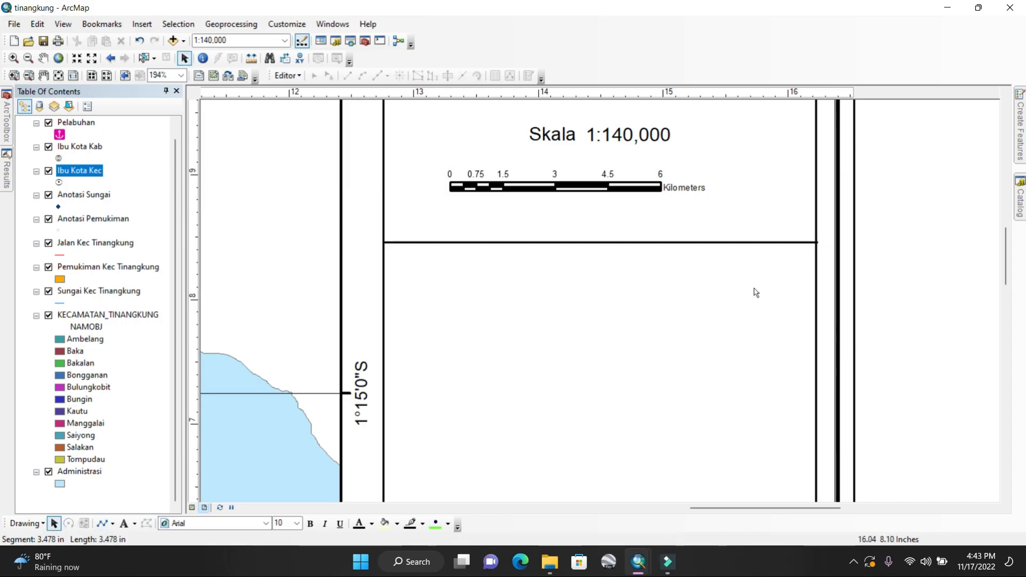
# Start a legend without the Administrasi layer, with Sungai Kec Tinangkung listed above Pemukiman Kec Tinangkung, and continue to the legend title settings
pyautogui.scroll(5, 691, 298)
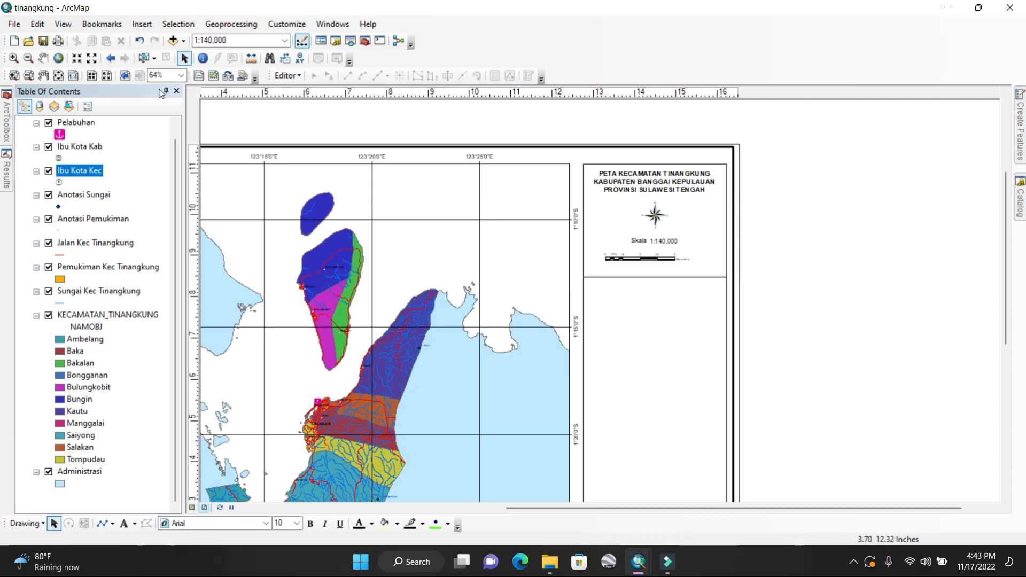
pyautogui.click(44, 76)
pyautogui.moveTo(542, 310); pyautogui.dragTo(440, 186)
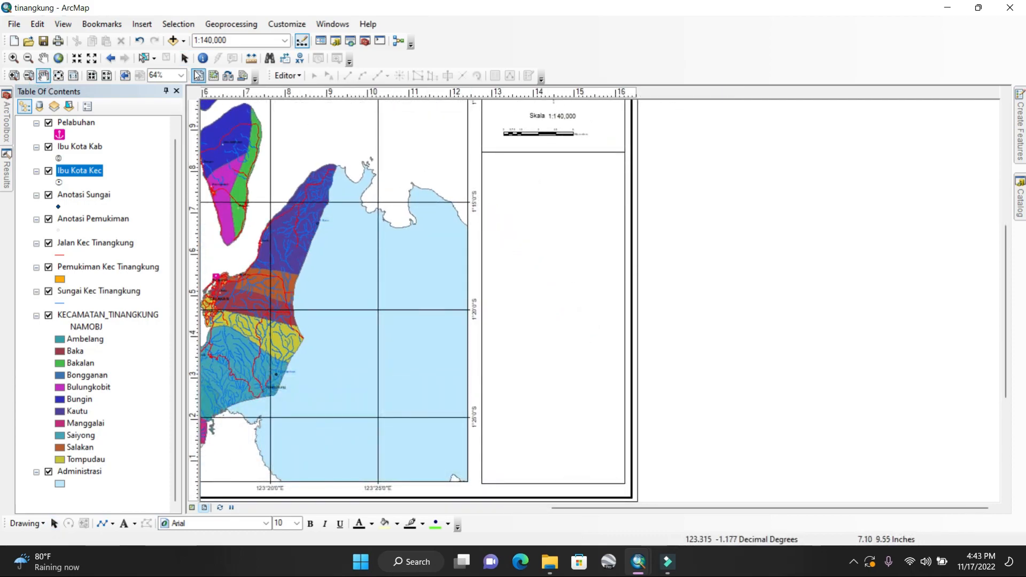
pyautogui.click(142, 24)
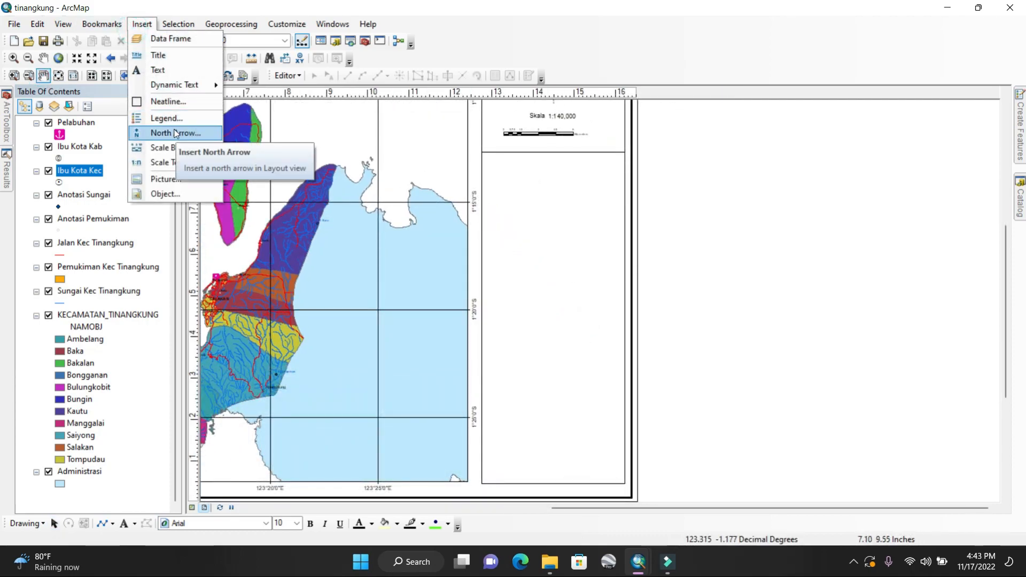
pyautogui.click(170, 121)
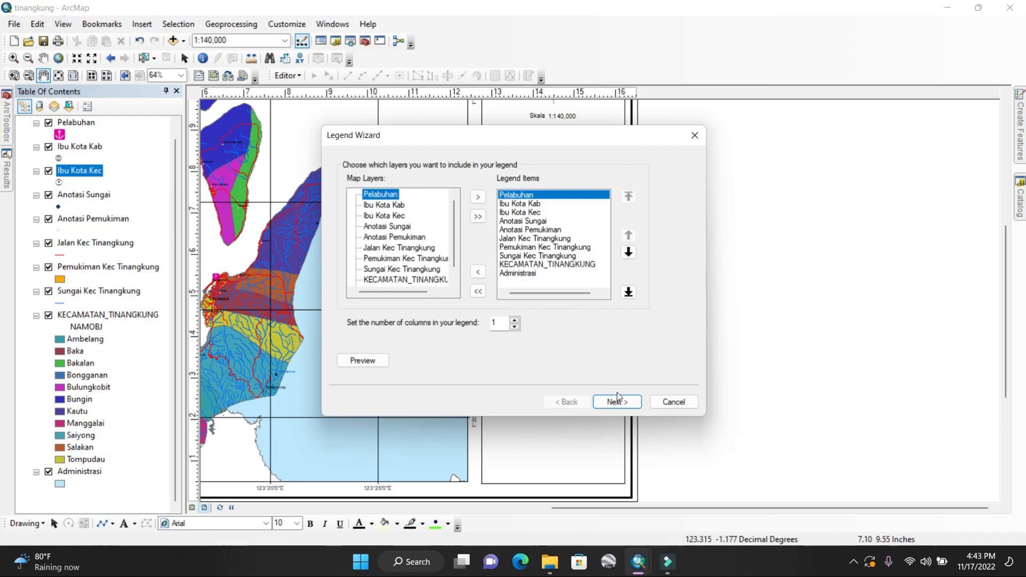
pyautogui.click(527, 273)
pyautogui.click(482, 272)
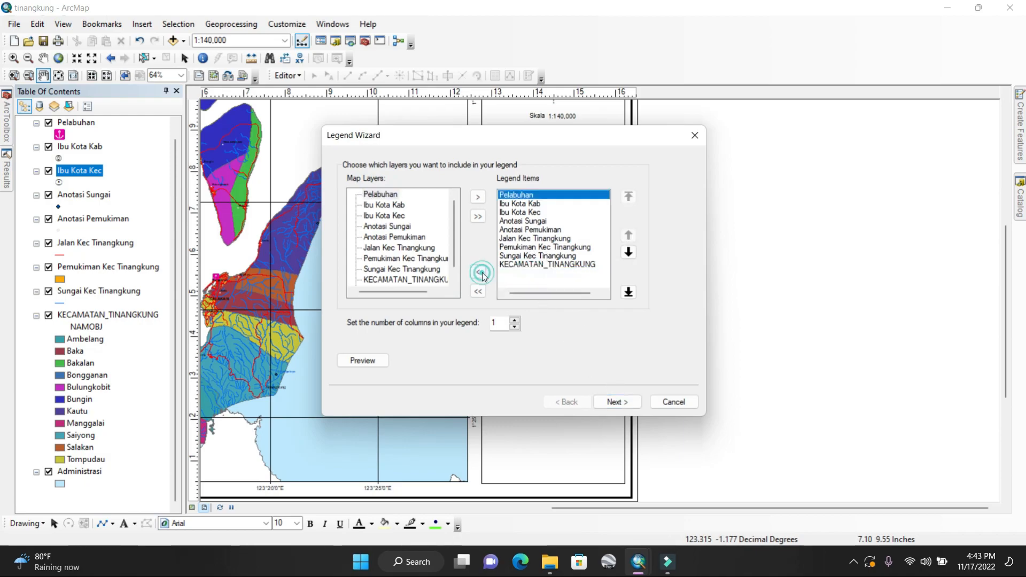
pyautogui.click(550, 265)
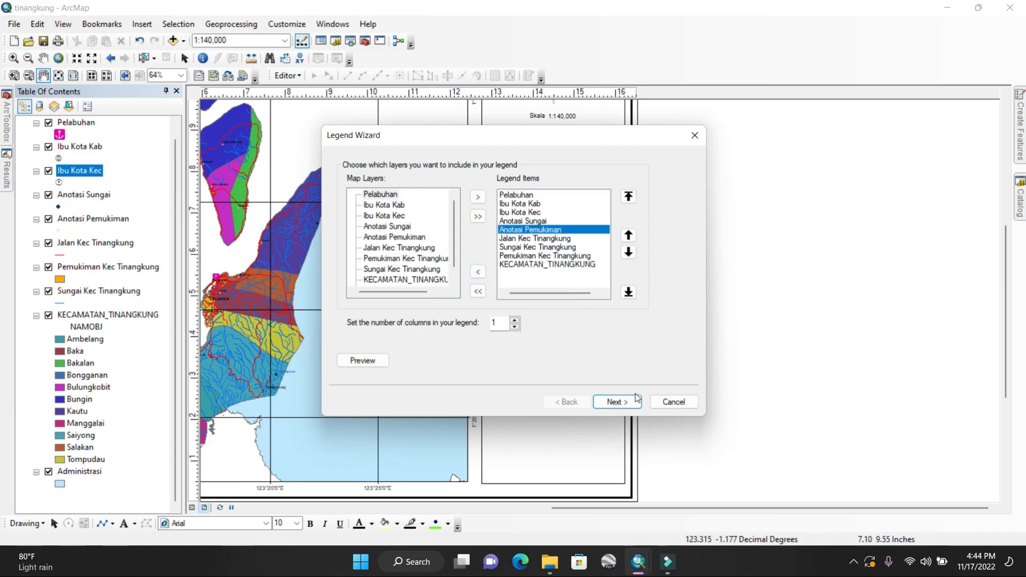
pyautogui.click(617, 402)
# Set the legend title to "KETERANGAN :" with a font size of 12
pyautogui.doubleClick(436, 196)
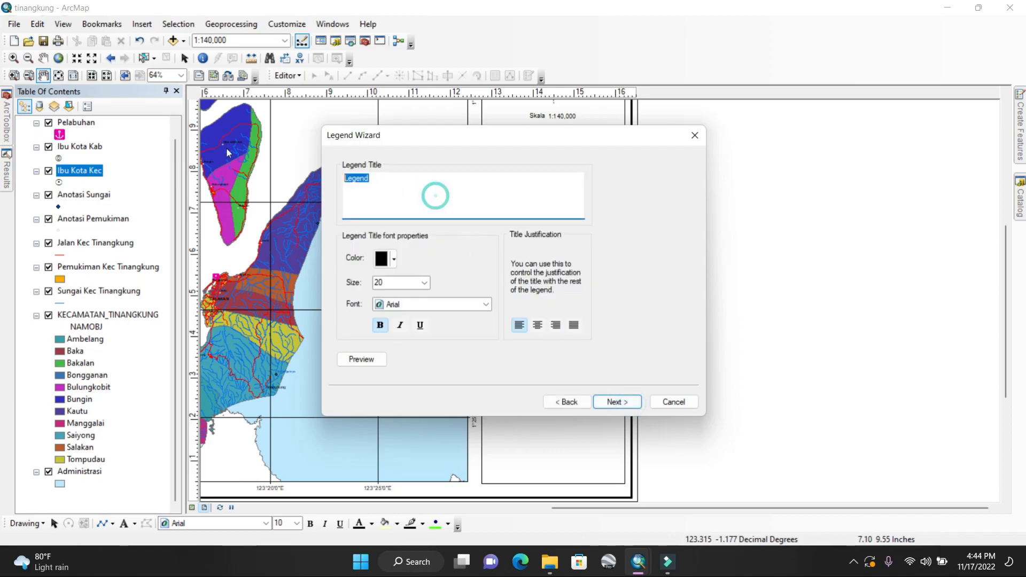
pyautogui.write('K')
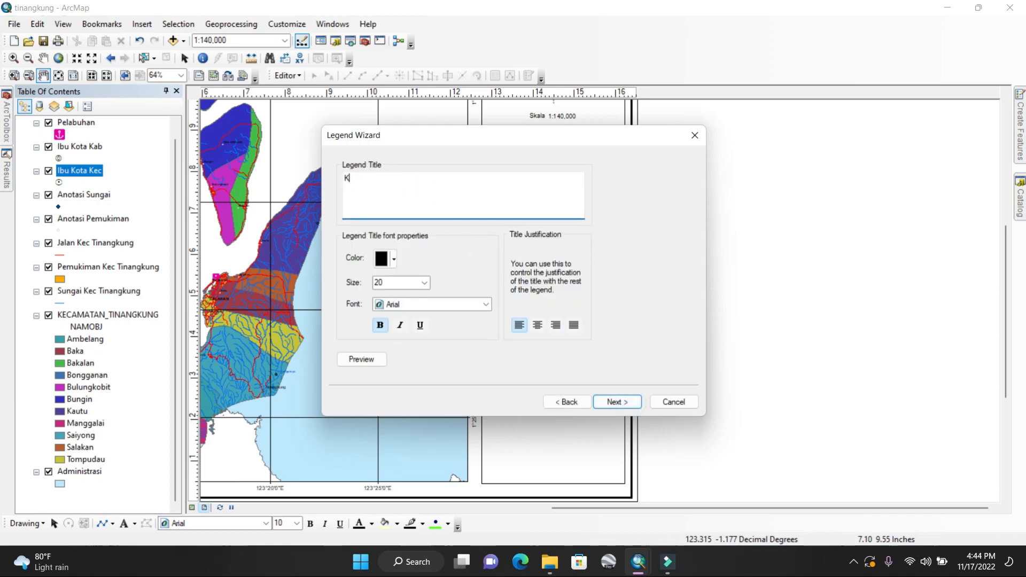
pyautogui.write('ETERANGAN :')
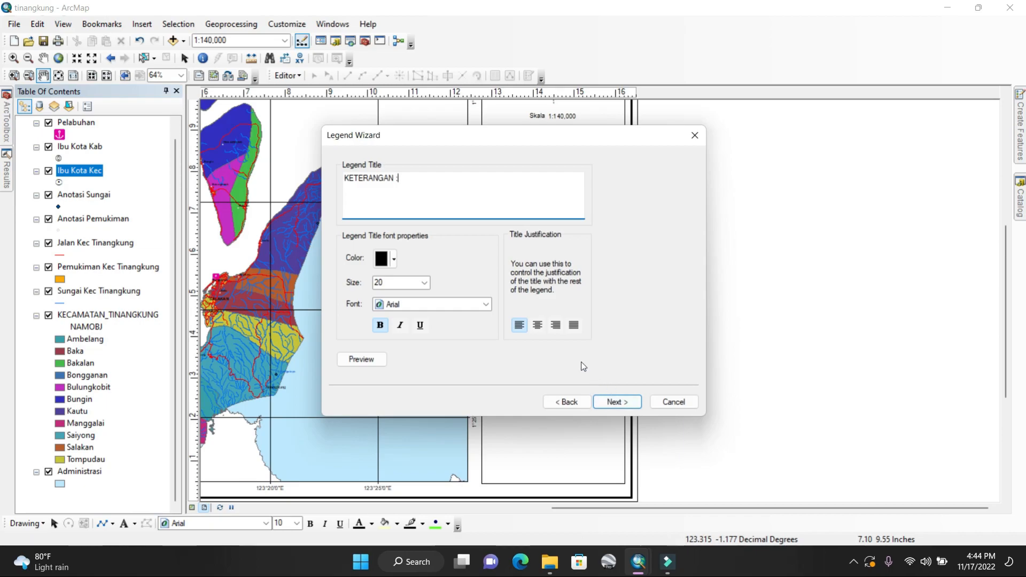
pyautogui.click(425, 282)
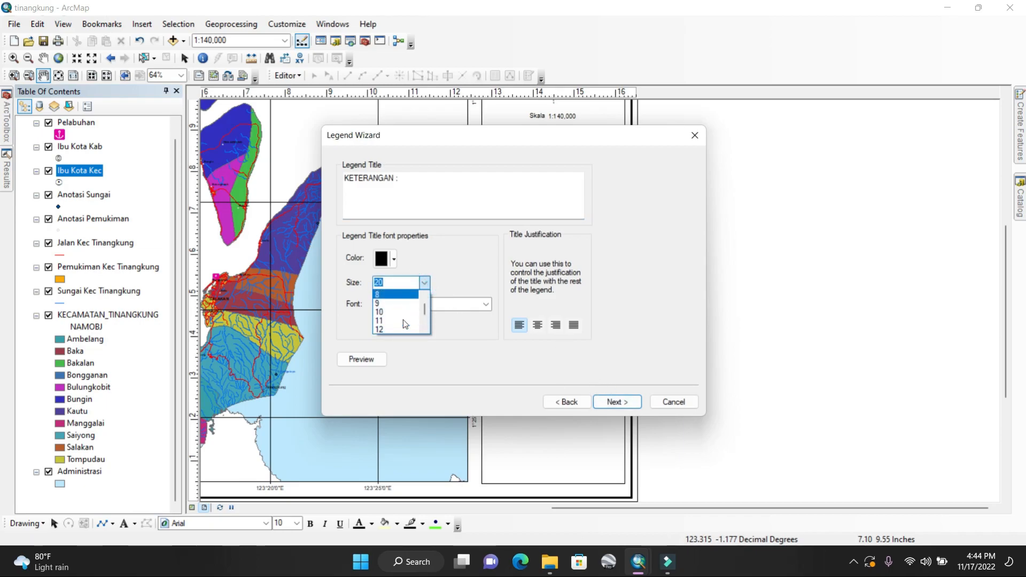
pyautogui.click(397, 328)
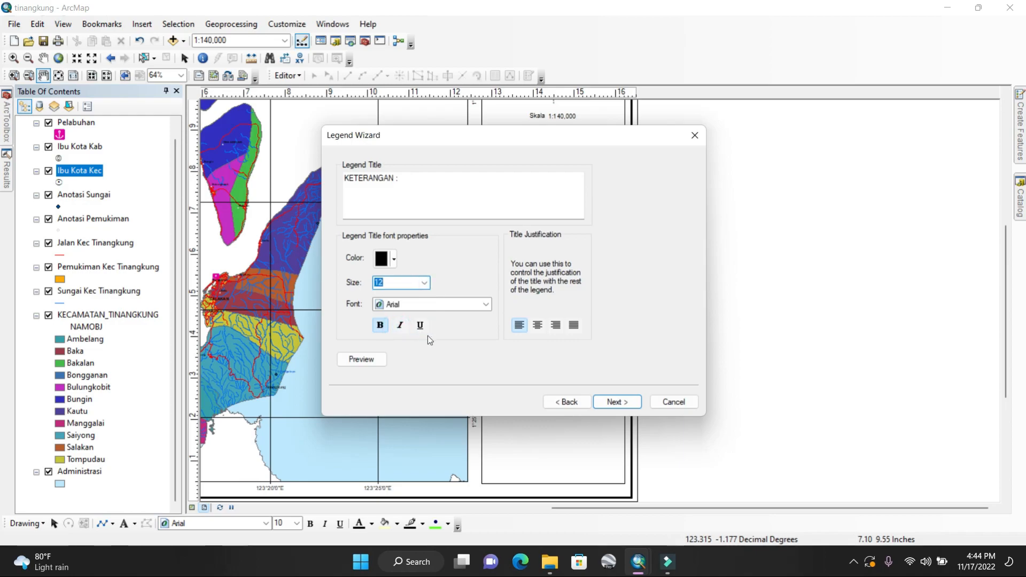
# Give the Sungai Kec Tinangkung legend item a Flowing Water line patch and finish the legend with the default spacing
pyautogui.click(609, 406)
pyautogui.click(609, 407)
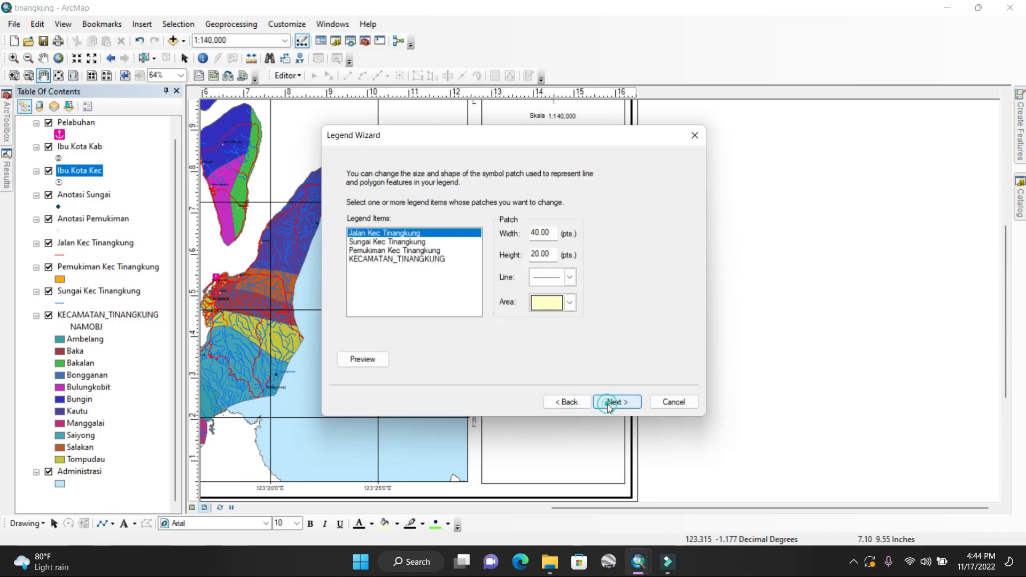
pyautogui.click(412, 248)
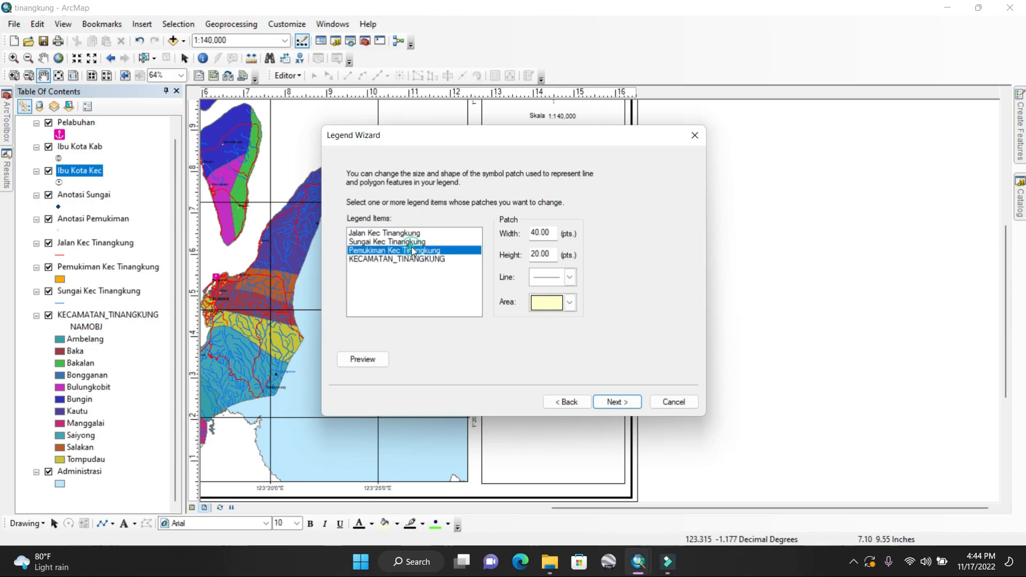
pyautogui.click(412, 242)
pyautogui.click(545, 276)
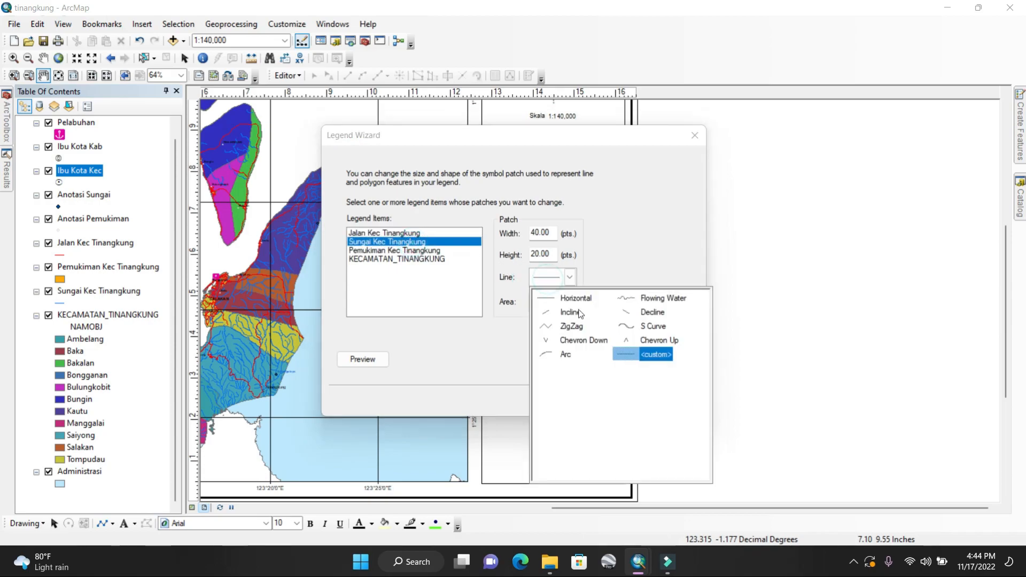
pyautogui.click(649, 299)
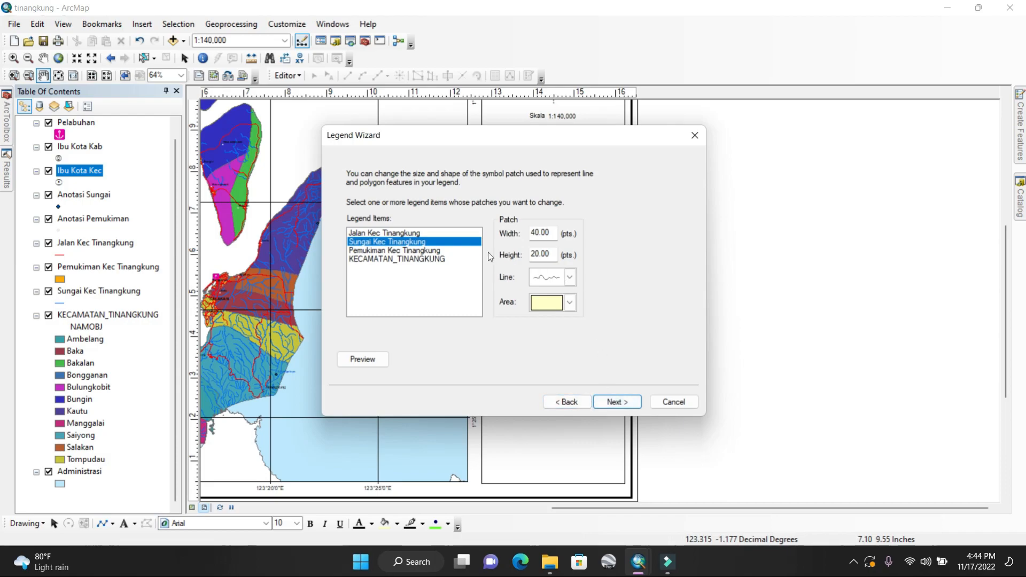
pyautogui.click(617, 402)
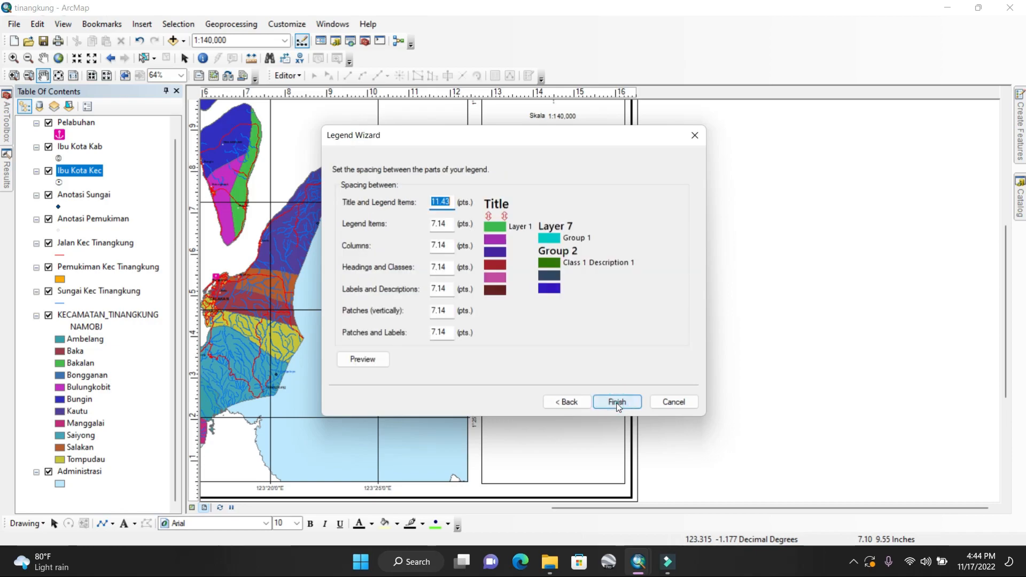
pyautogui.click(617, 403)
# Shrink the legend and place it inside the information box, just below the dividing line and near the box's left edge
pyautogui.moveTo(572, 278); pyautogui.dragTo(548, 341)
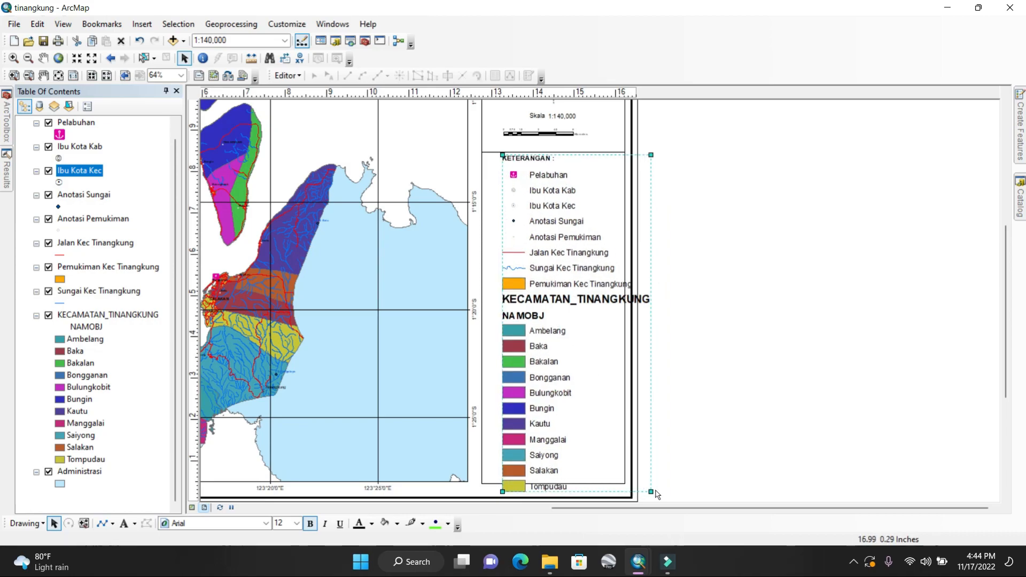
pyautogui.moveTo(615, 393); pyautogui.dragTo(556, 294)
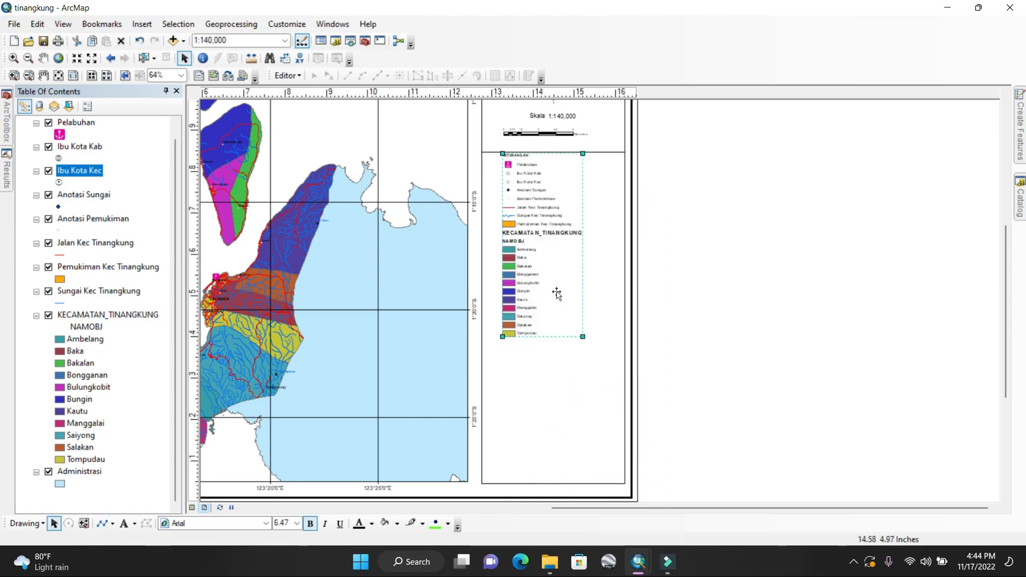
pyautogui.click(700, 318)
pyautogui.click(520, 275)
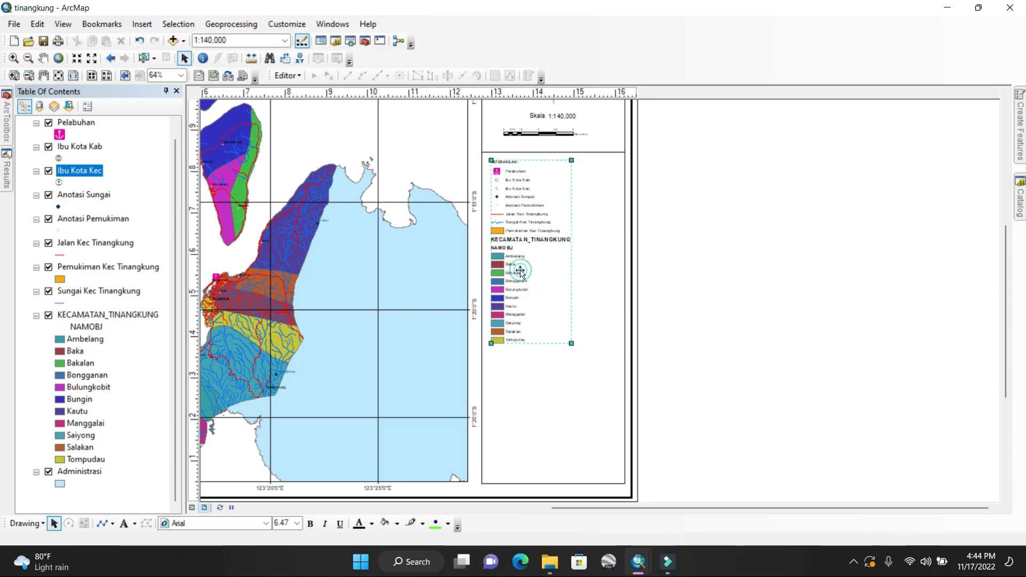
pyautogui.rightClick(521, 275)
pyautogui.click(710, 202)
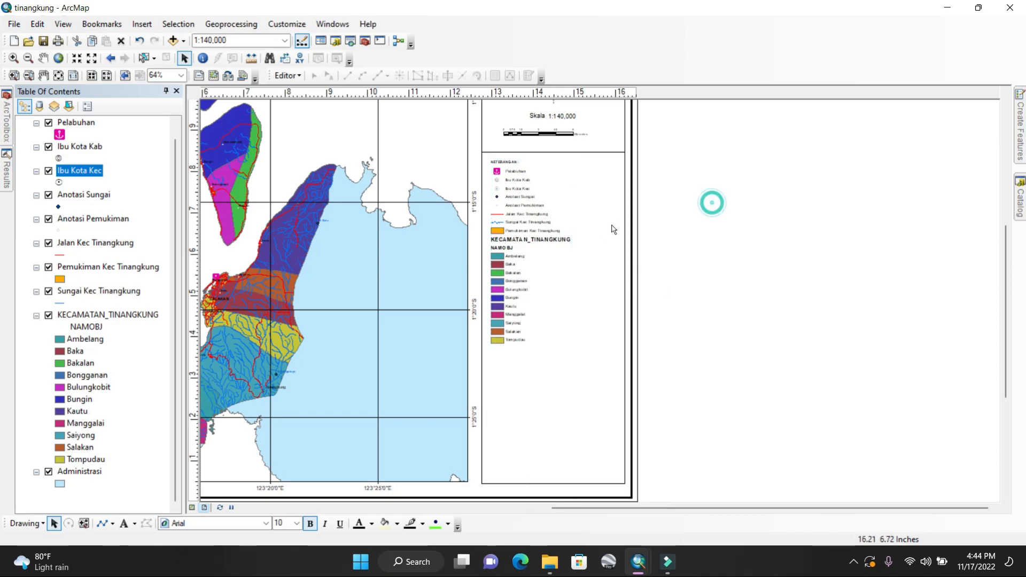
pyautogui.click(524, 262)
pyautogui.moveTo(524, 262); pyautogui.dragTo(521, 259)
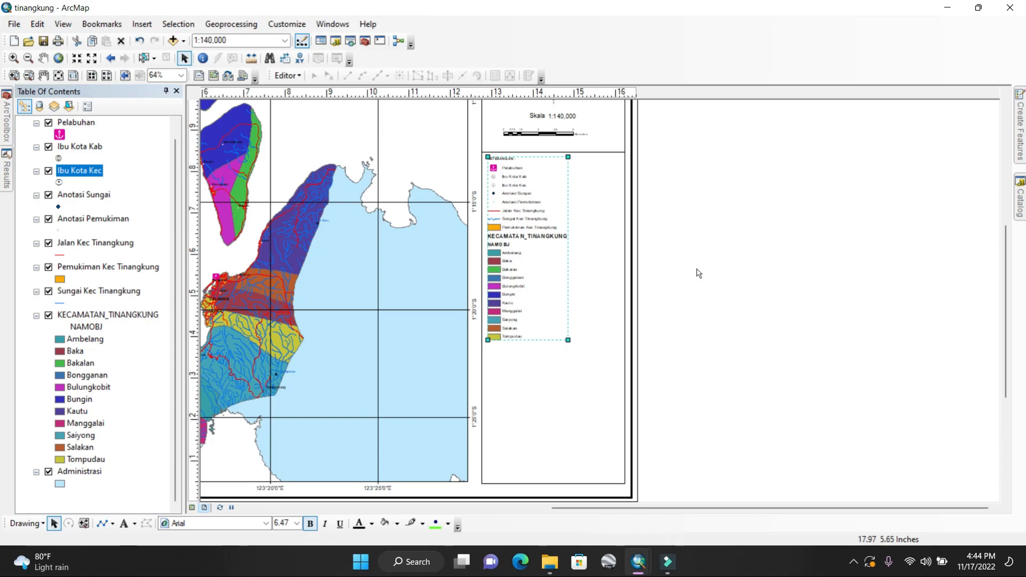
# Clear the NAMOBJ heading under the KECAMATAN_TINANGKUNG layer
pyautogui.click(124, 319)
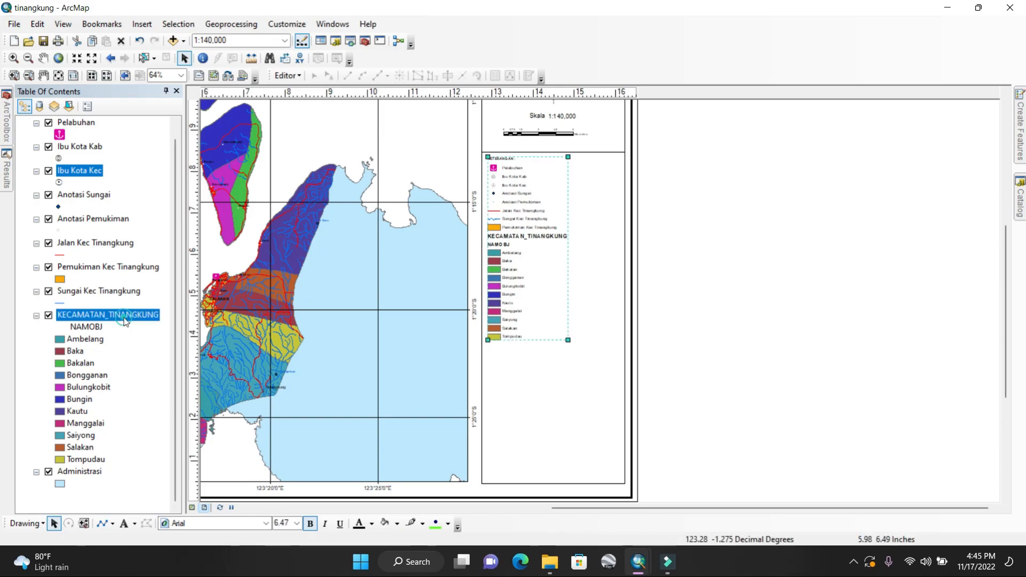
pyautogui.click(95, 327)
pyautogui.click(95, 327)
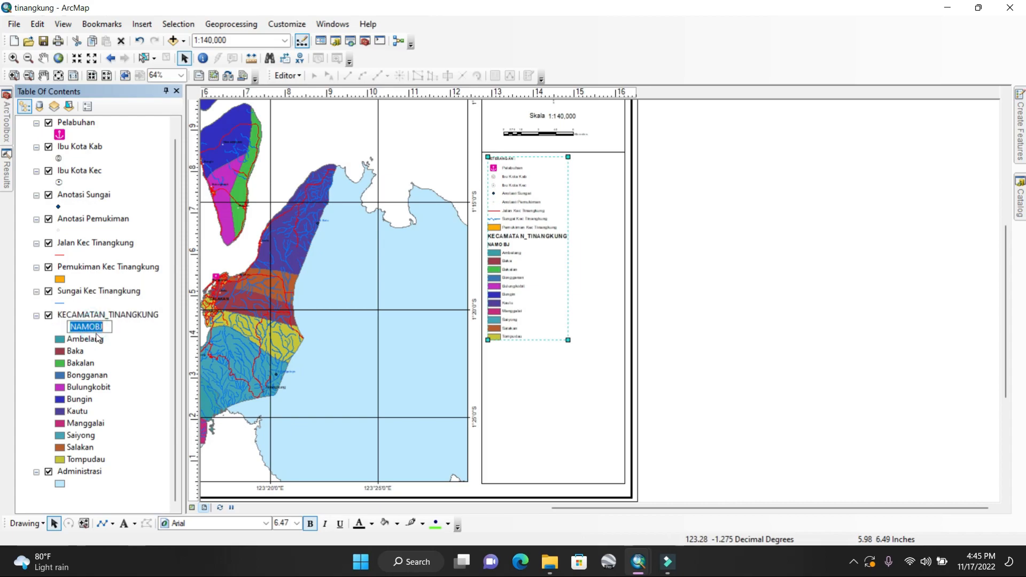
pyautogui.press('BackSpace')
pyautogui.press('Return')
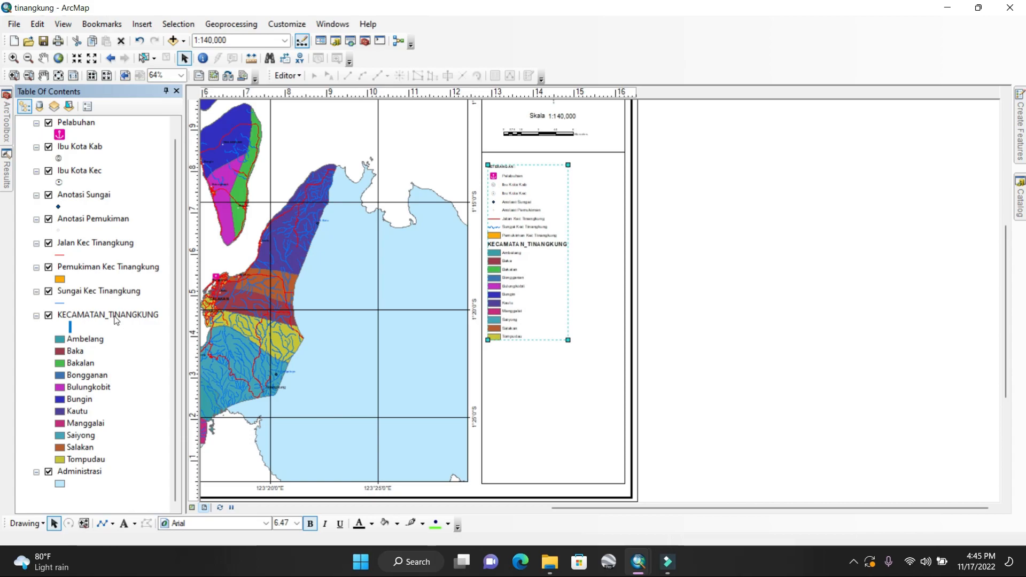
# Rename the KECAMATAN_TINANGKUNG layer to "Kec. Tinangkung"
pyautogui.click(116, 319)
pyautogui.click(115, 315)
pyautogui.click(115, 316)
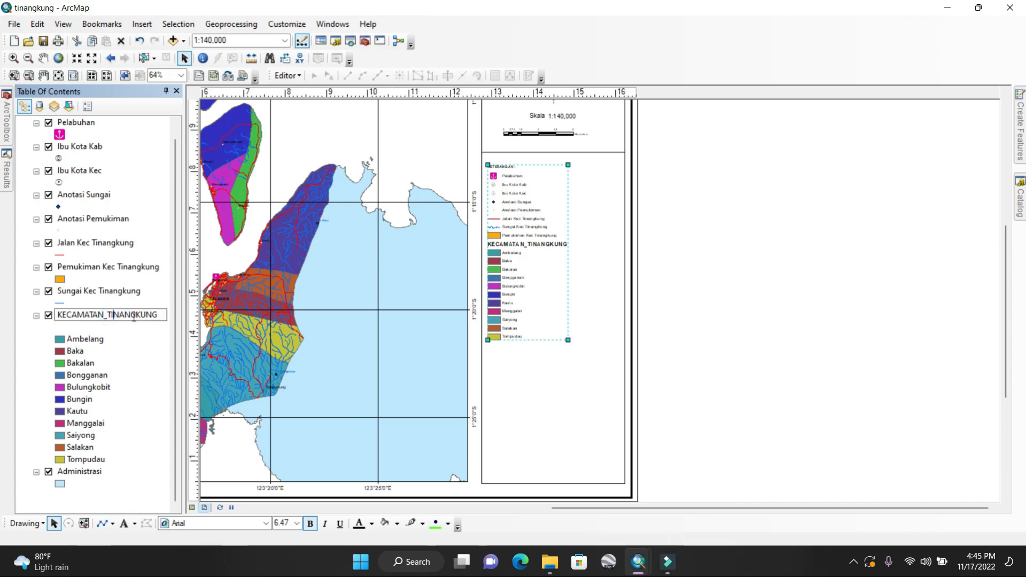
pyautogui.moveTo(157, 314); pyautogui.dragTo(64, 304)
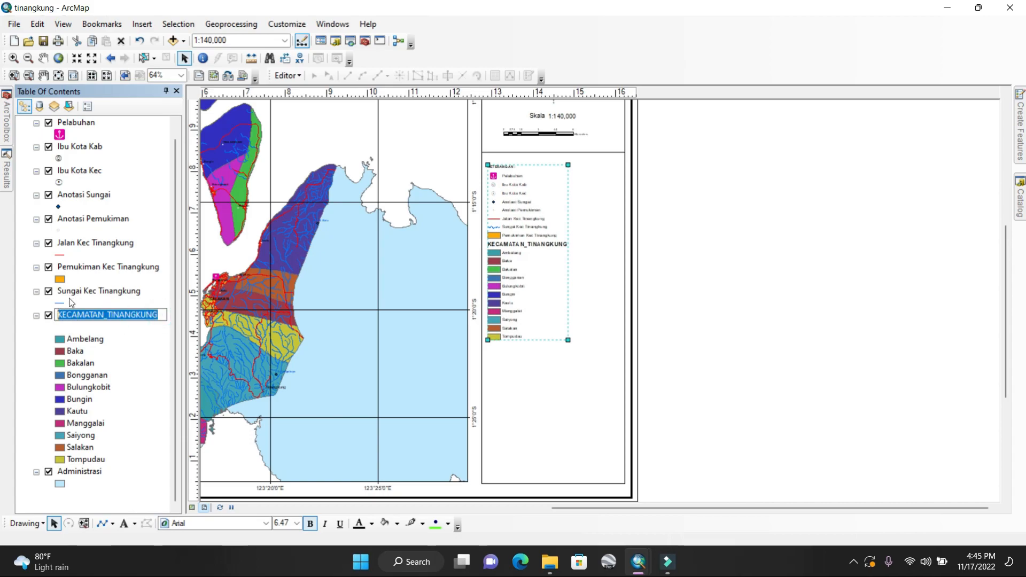
pyautogui.write('Kec.')
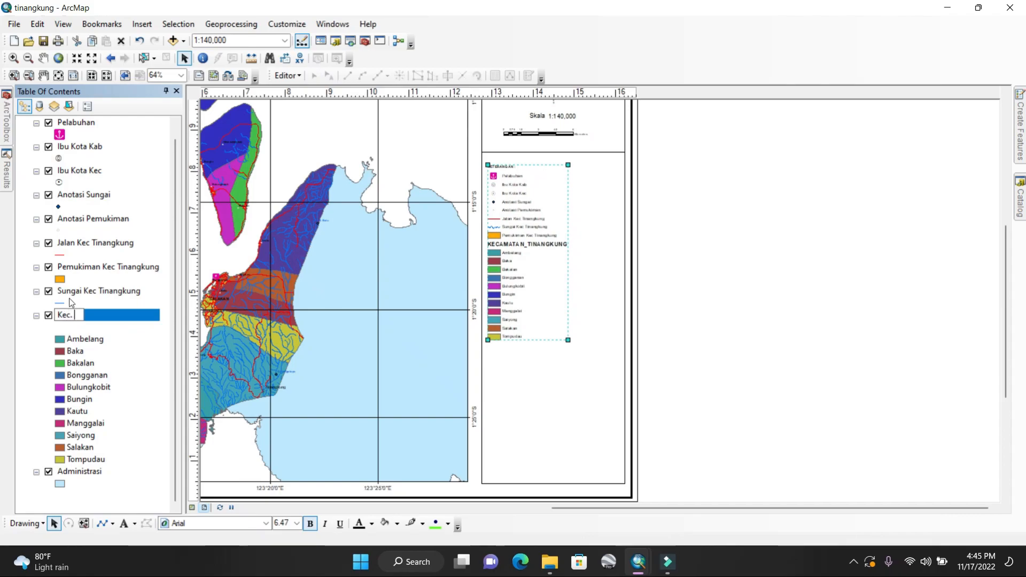
pyautogui.write(' Tinangkung')
pyautogui.click(674, 256)
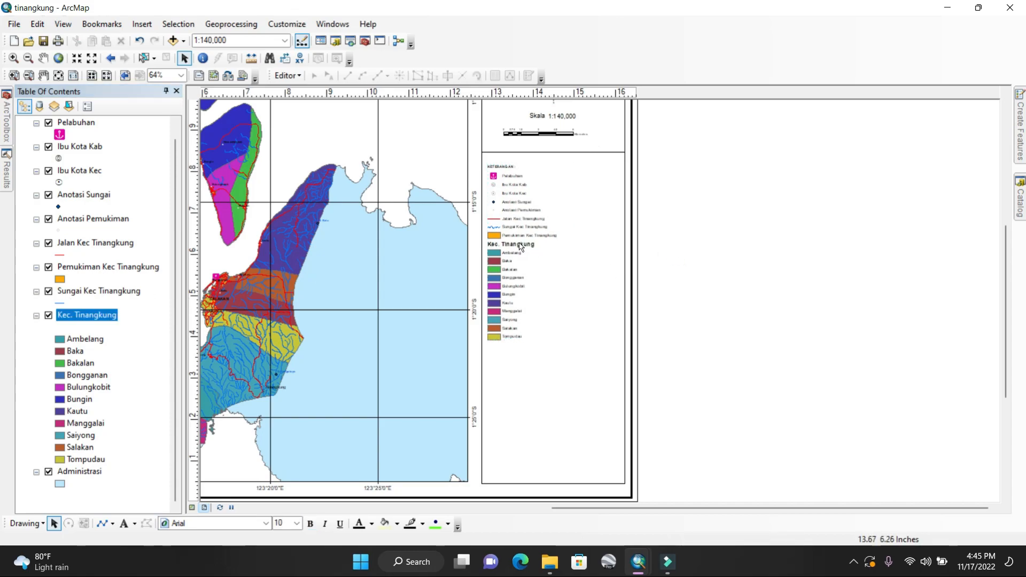
# Set the font size of the legend title "KETERANGAN :" to 14
pyautogui.click(507, 185)
pyautogui.rightClick(505, 197)
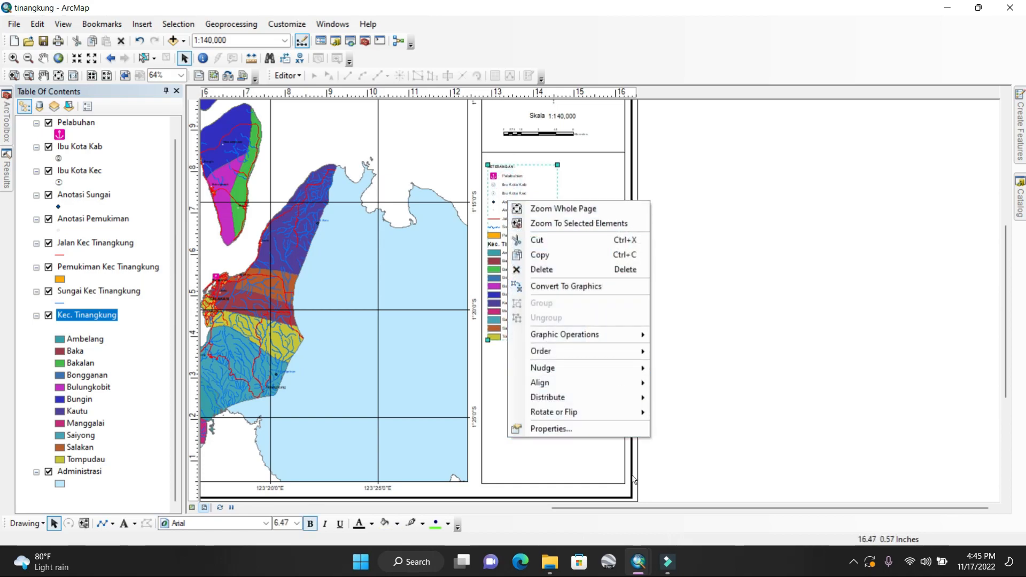
pyautogui.click(552, 429)
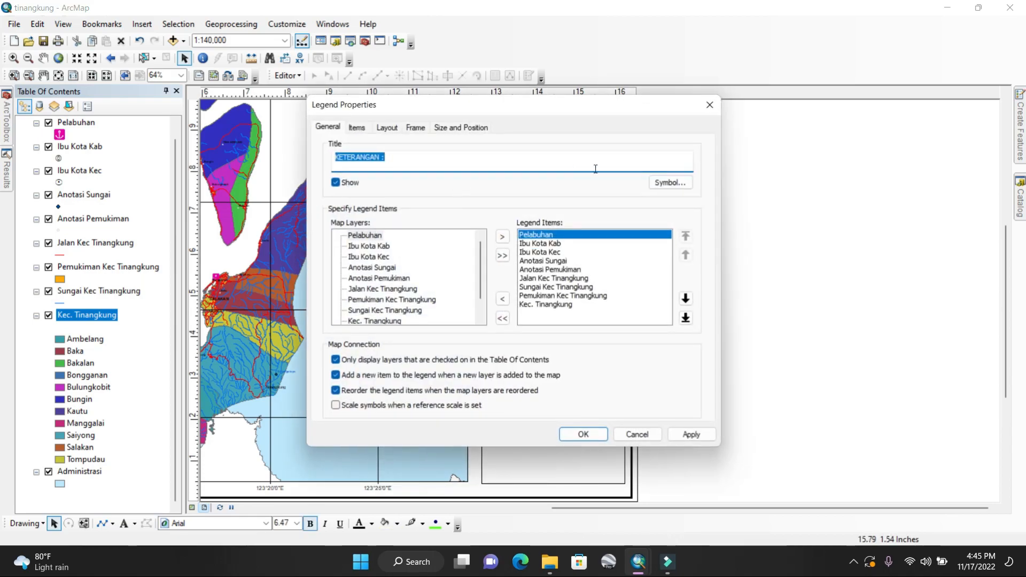
pyautogui.click(670, 182)
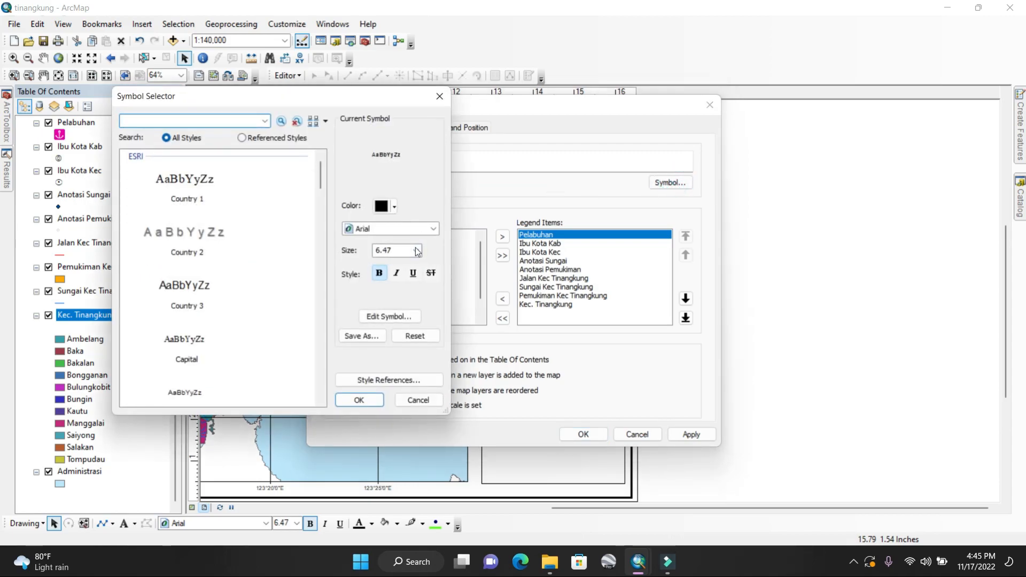
pyautogui.click(417, 251)
pyautogui.click(392, 322)
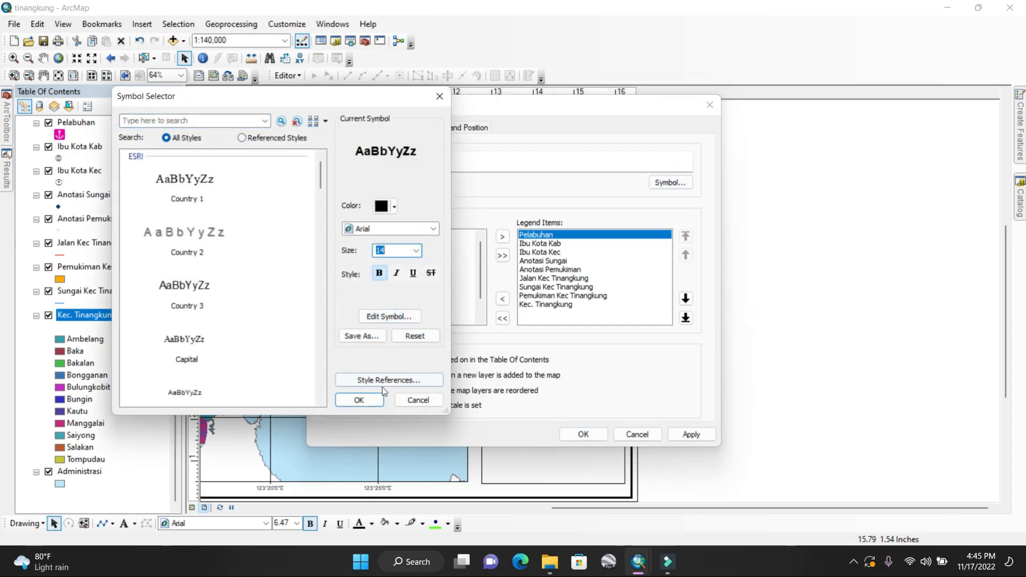
pyautogui.click(359, 399)
pyautogui.click(577, 433)
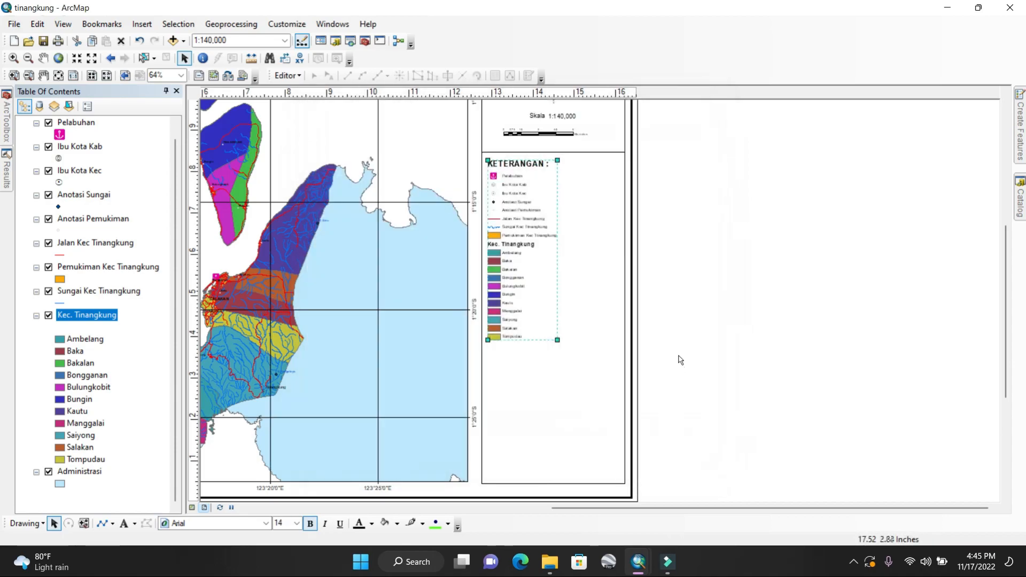
pyautogui.click(732, 311)
# Enlarge the legend slightly and move it right so it sits roughly centred across the information box
pyautogui.click(517, 272)
pyautogui.click(731, 267)
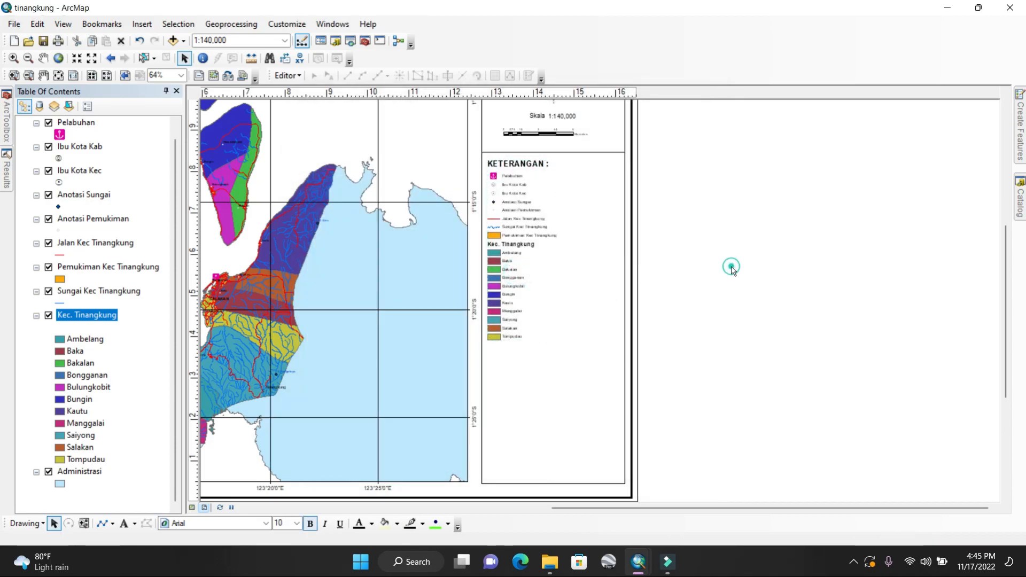
pyautogui.click(508, 282)
pyautogui.moveTo(558, 339)
pyautogui.mouseDown()
pyautogui.moveTo(568, 342)
pyautogui.moveTo(562, 348)
pyautogui.mouseUp()
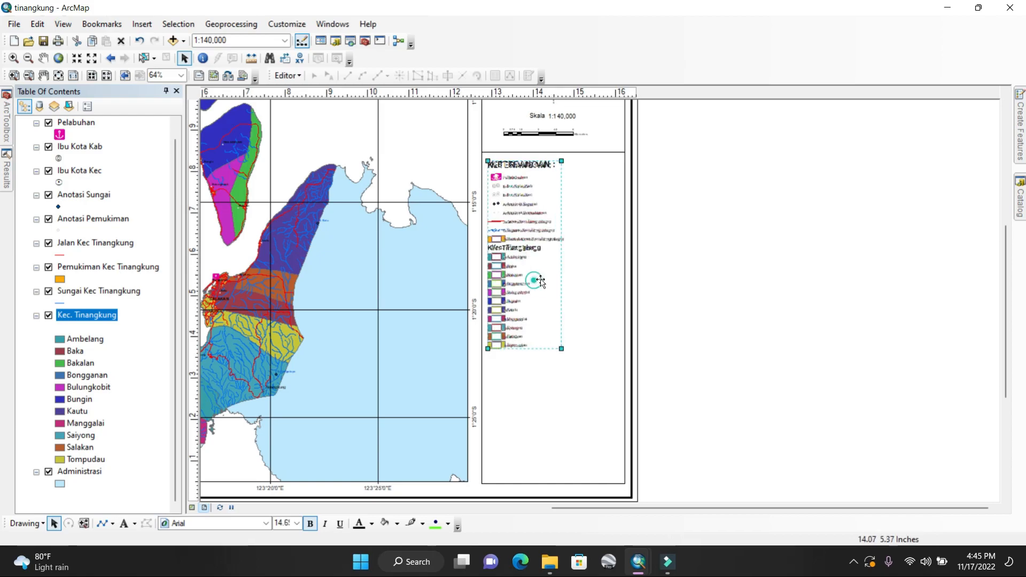
pyautogui.click(680, 268)
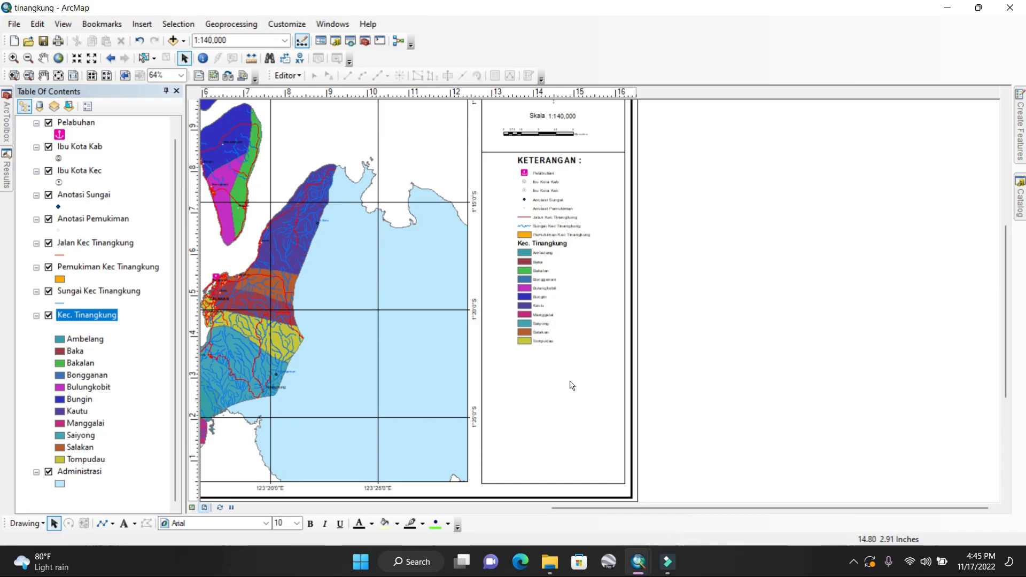
pyautogui.moveTo(542, 283); pyautogui.dragTo(544, 284)
pyautogui.click(723, 271)
# Duplicate the horizontal dividing line and place the copy across the information box just below the legend
pyautogui.click(508, 153)
pyautogui.moveTo(503, 153); pyautogui.dragTo(523, 163)
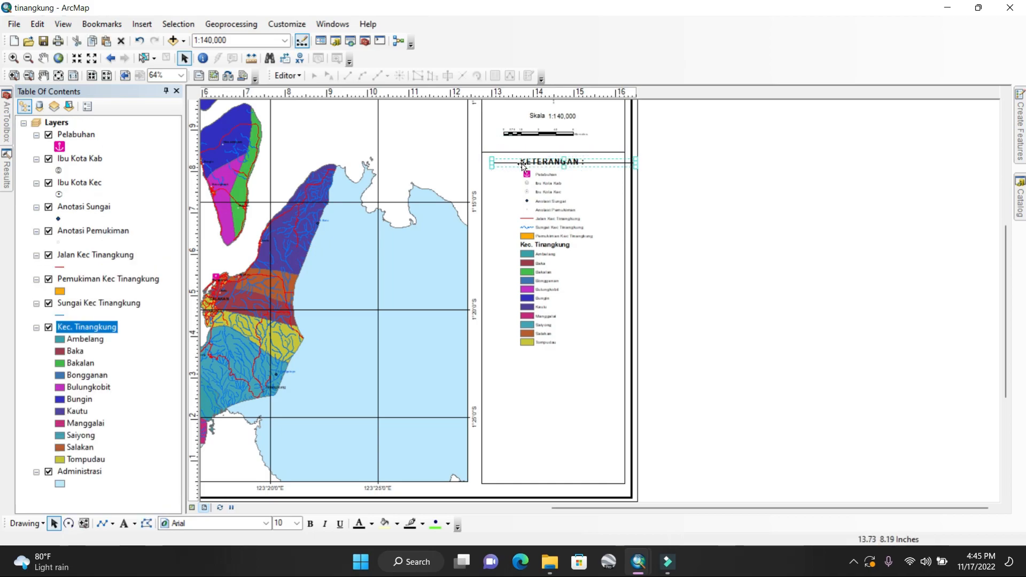
pyautogui.click(514, 161)
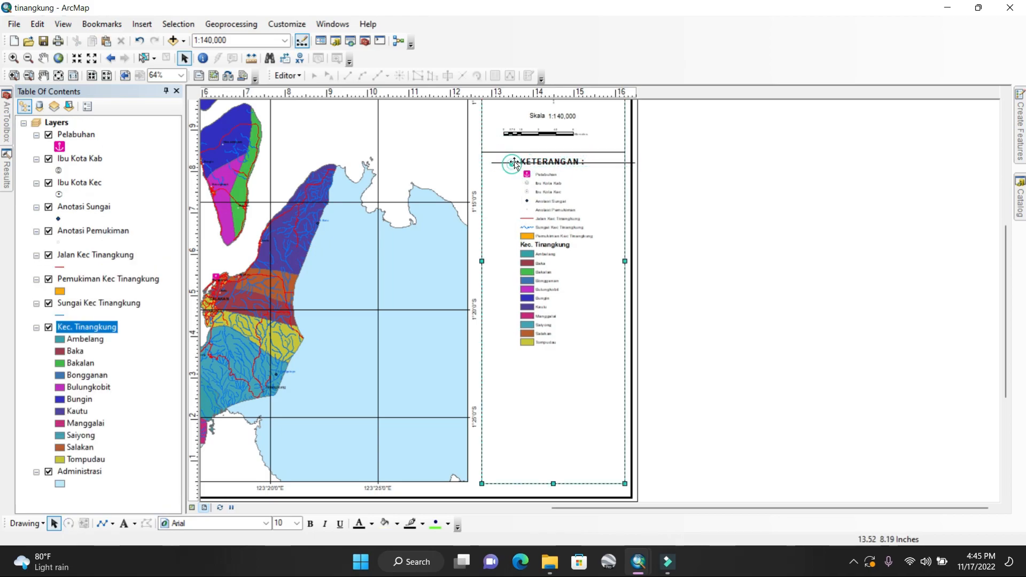
pyautogui.click(515, 162)
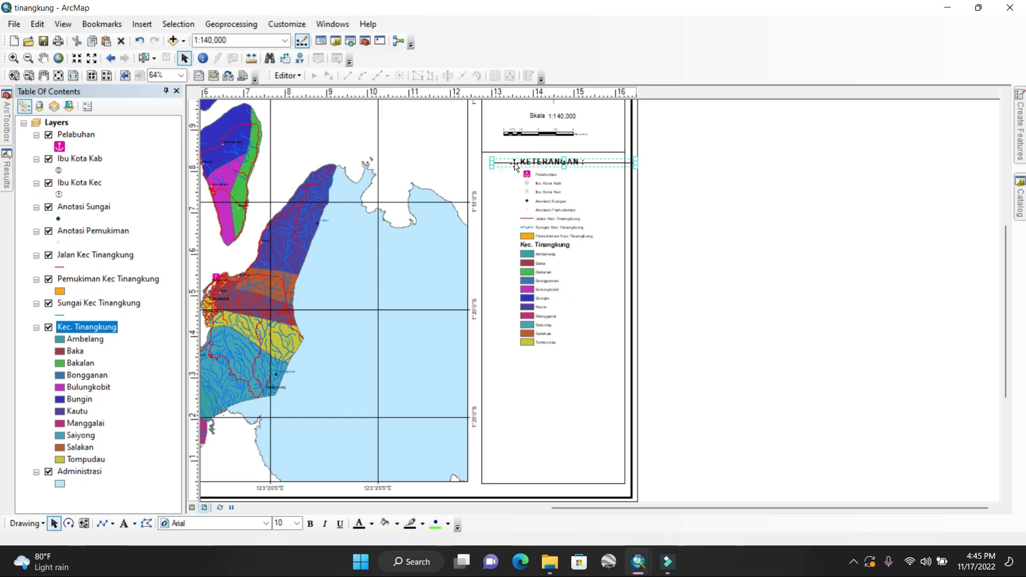
pyautogui.moveTo(495, 229); pyautogui.dragTo(506, 361)
pyautogui.click(697, 357)
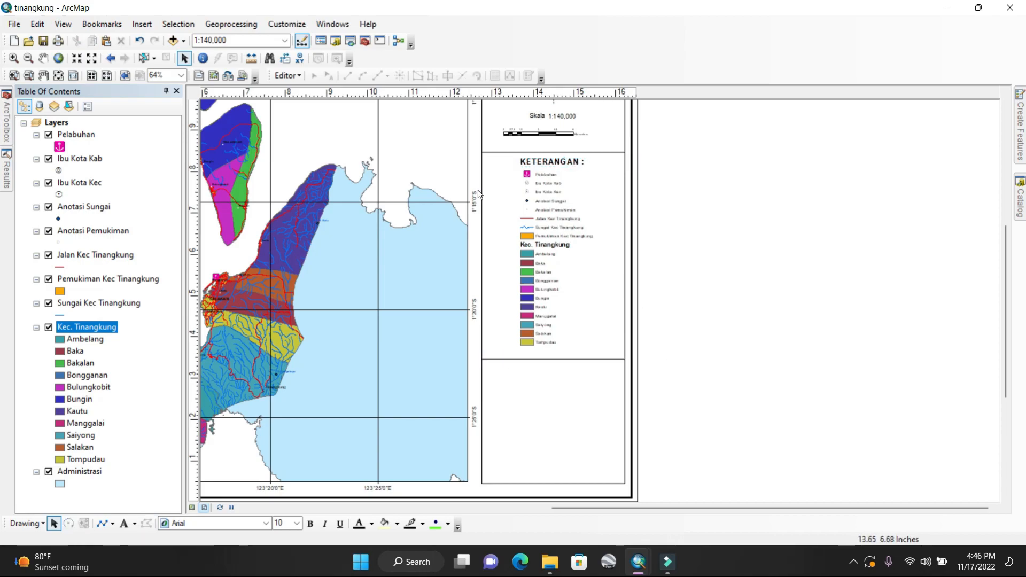
# Insert a new data frame and fit it into the empty section of the information box below the legend
pyautogui.click(153, 25)
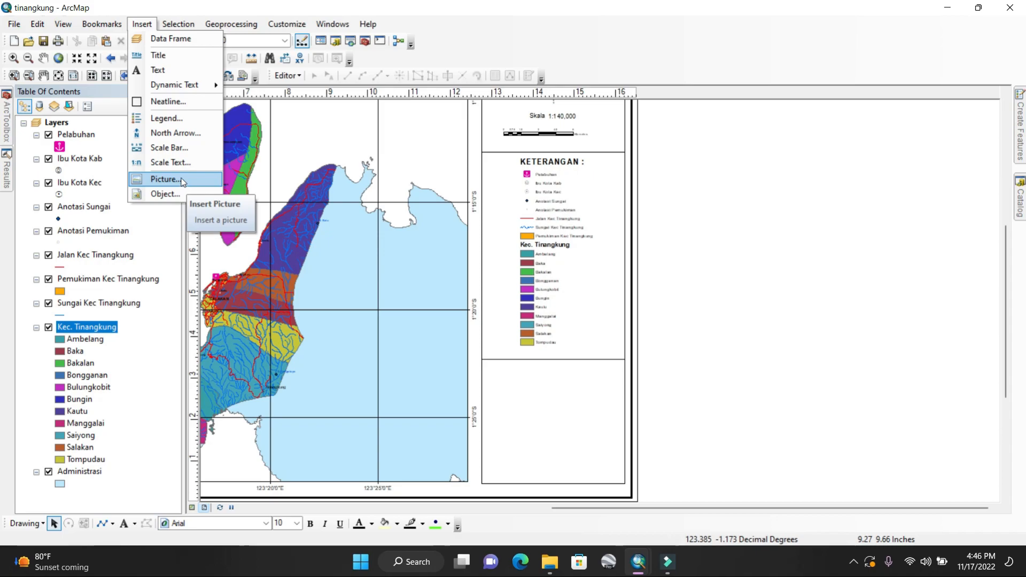
pyautogui.click(160, 39)
pyautogui.moveTo(601, 268); pyautogui.dragTo(587, 390)
pyautogui.moveTo(685, 423); pyautogui.dragTo(619, 412)
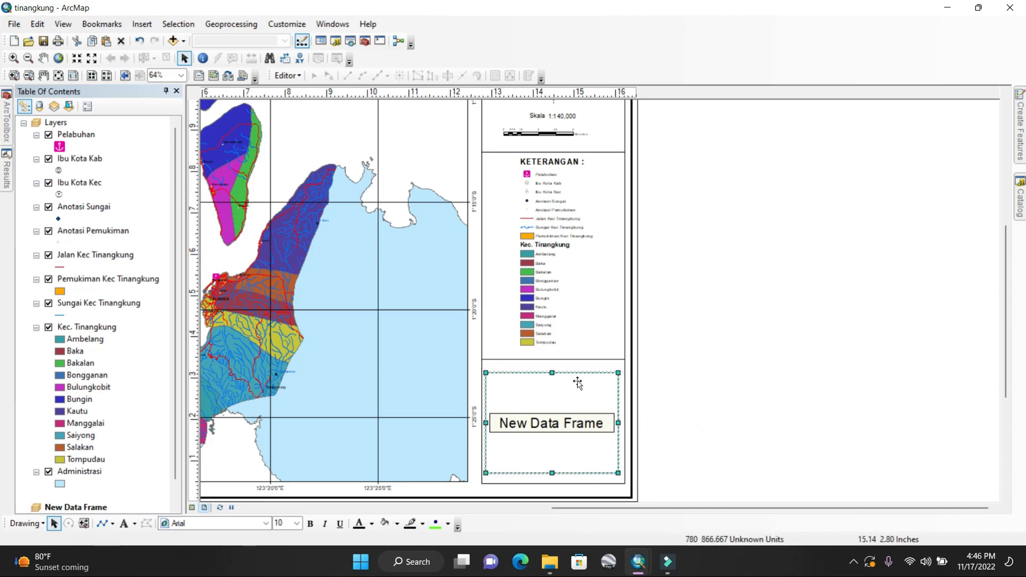
pyautogui.moveTo(552, 373); pyautogui.dragTo(554, 366)
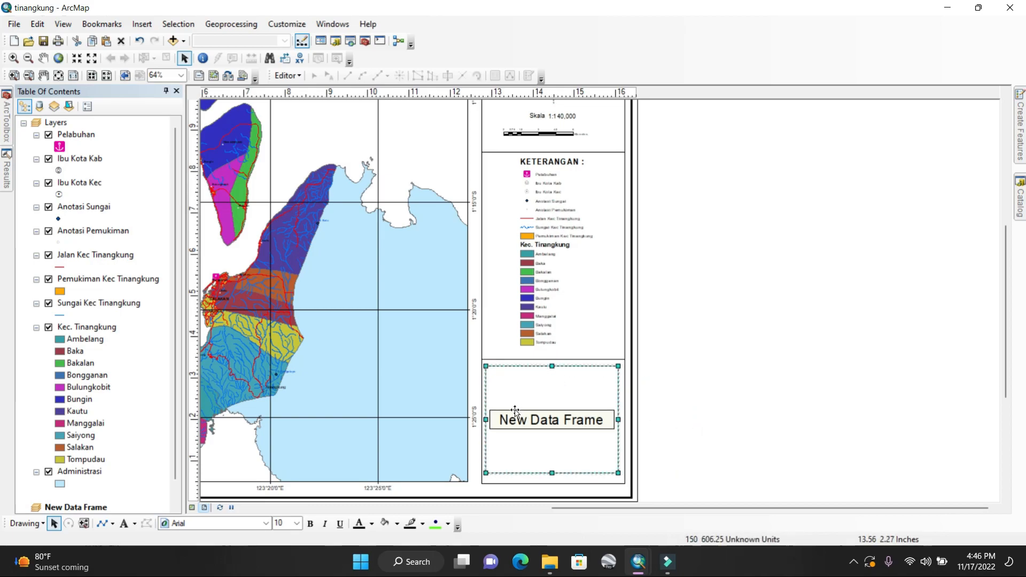
pyautogui.moveTo(486, 419); pyautogui.dragTo(492, 416)
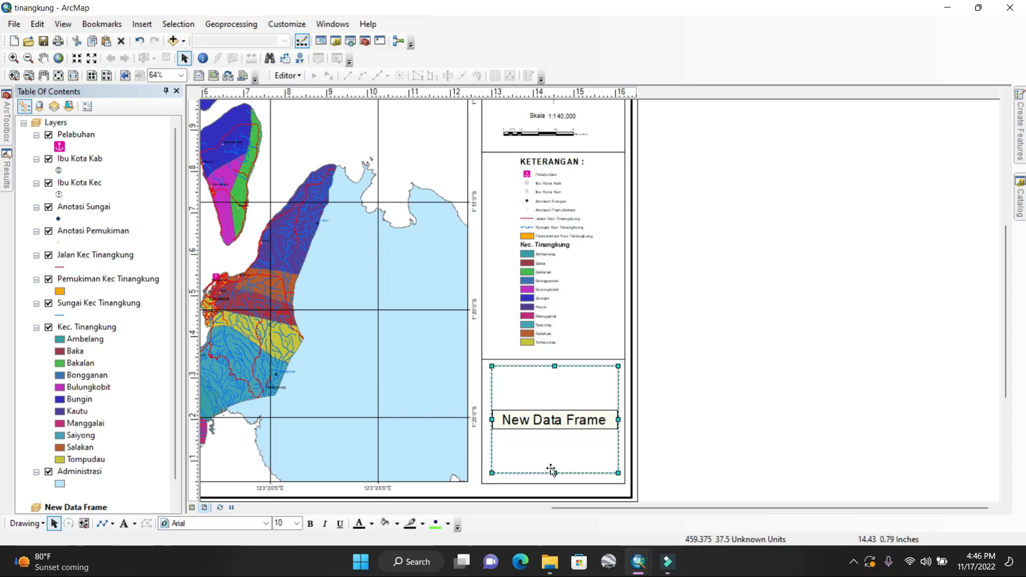
pyautogui.moveTo(552, 465); pyautogui.dragTo(553, 458)
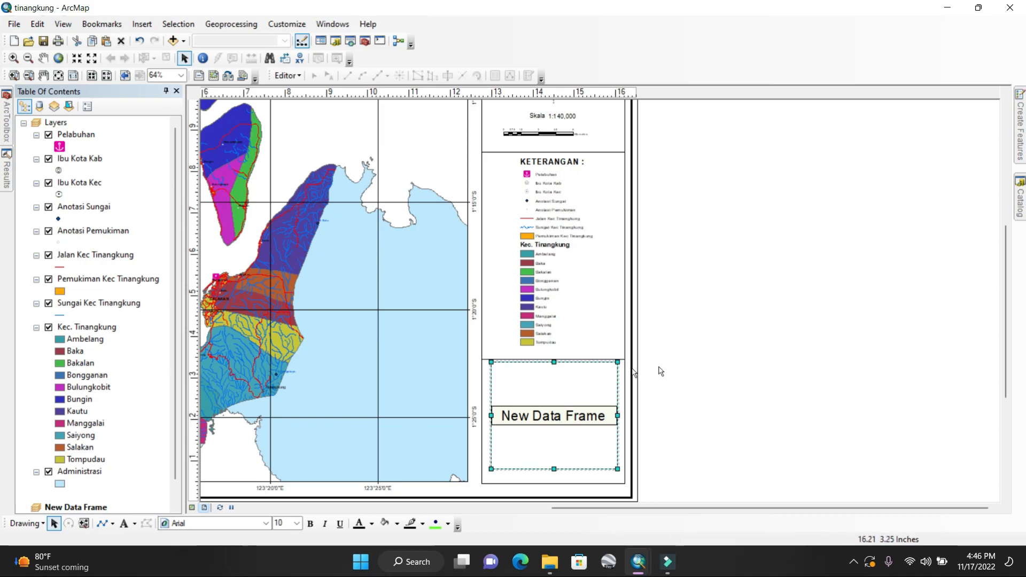
# Nudge the dividing line below the legend slightly up to leave a gap above the new data frame
pyautogui.click(623, 361)
pyautogui.press('Up')
pyautogui.press('Up')
pyautogui.press('Up')
pyautogui.press('Up')
pyautogui.press('Down')
pyautogui.press('Down')
pyautogui.press('Down')
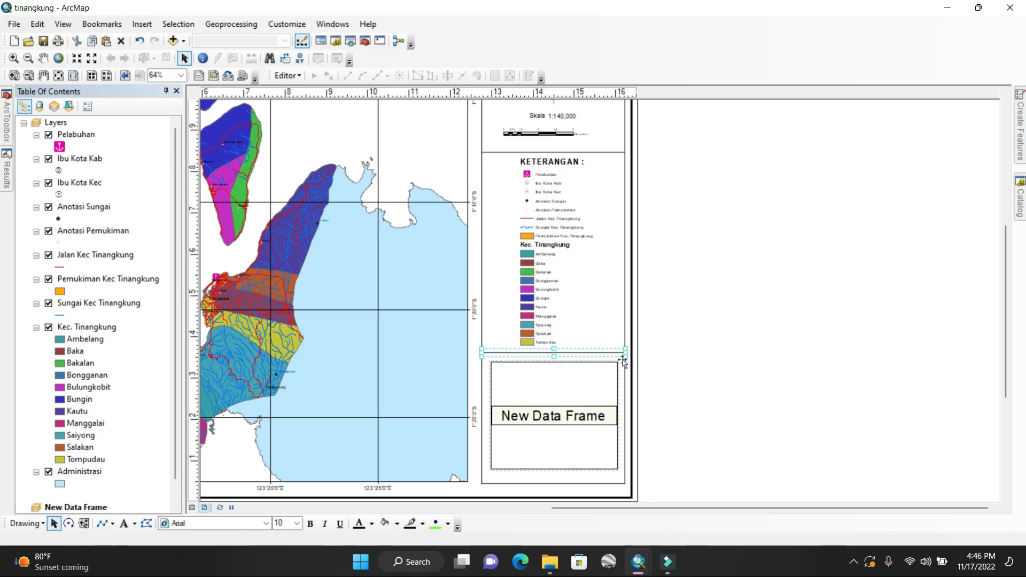
pyautogui.press('Up')
pyautogui.press('Down')
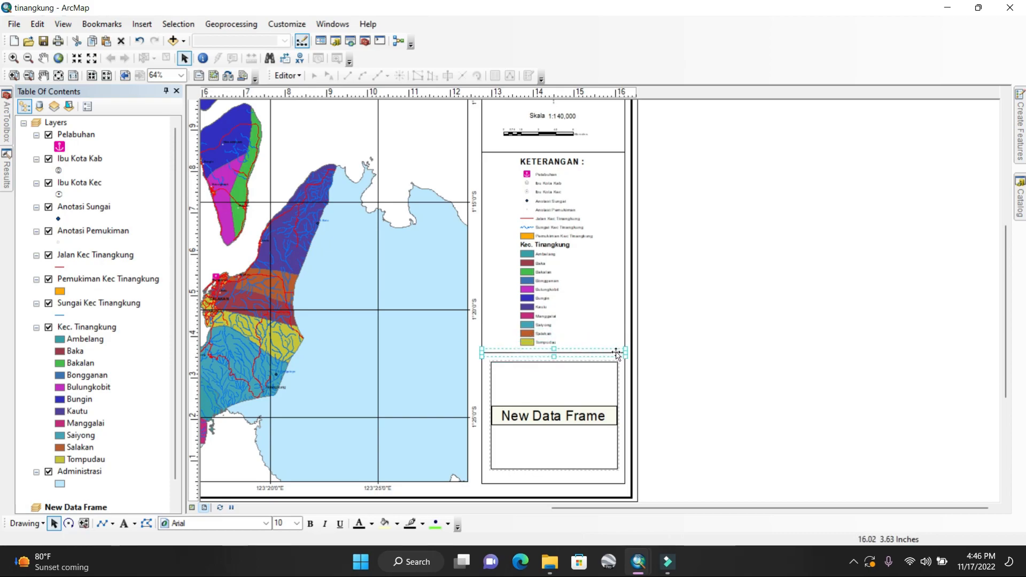
pyautogui.click(678, 355)
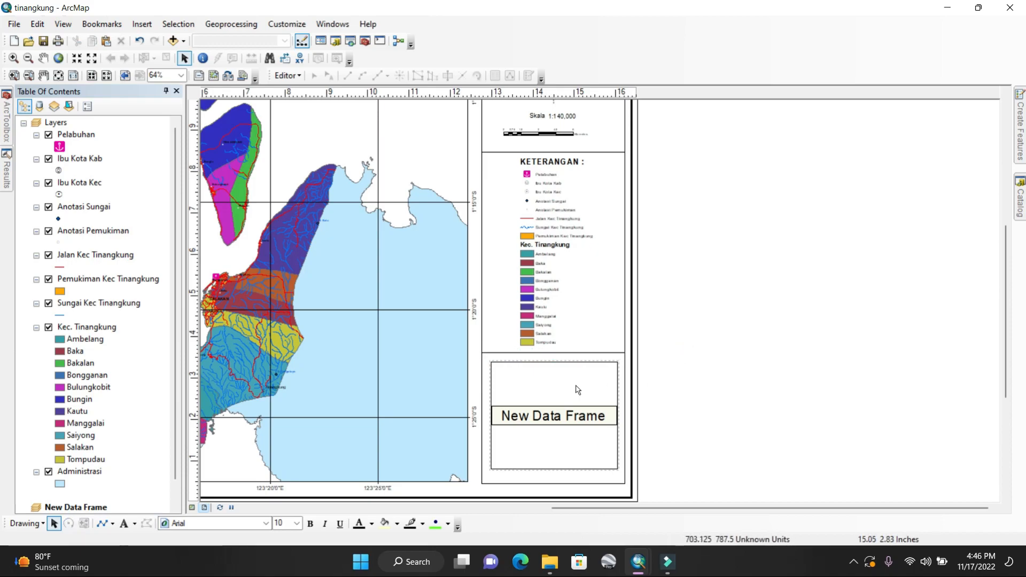
pyautogui.click(578, 389)
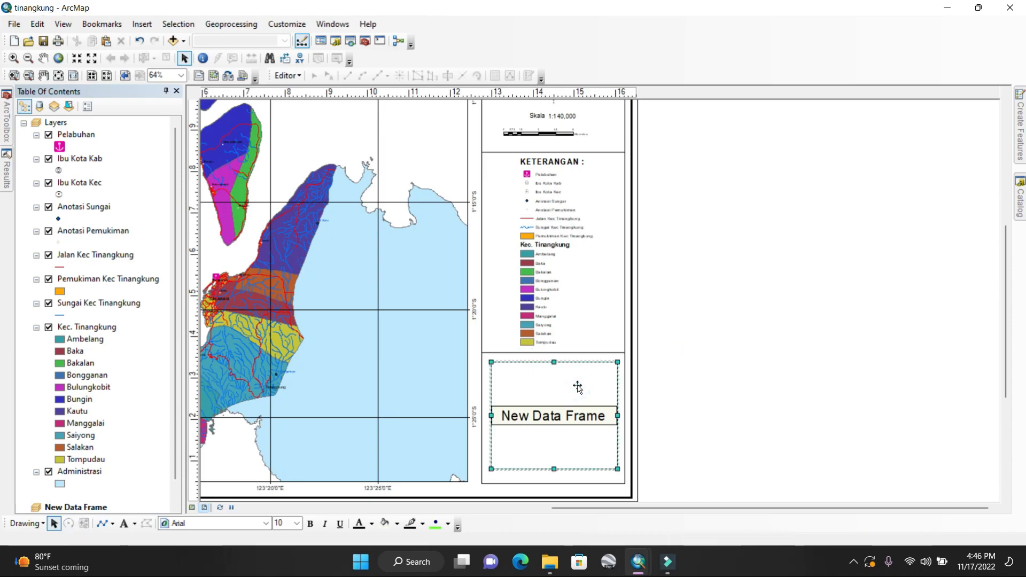
pyautogui.click(741, 327)
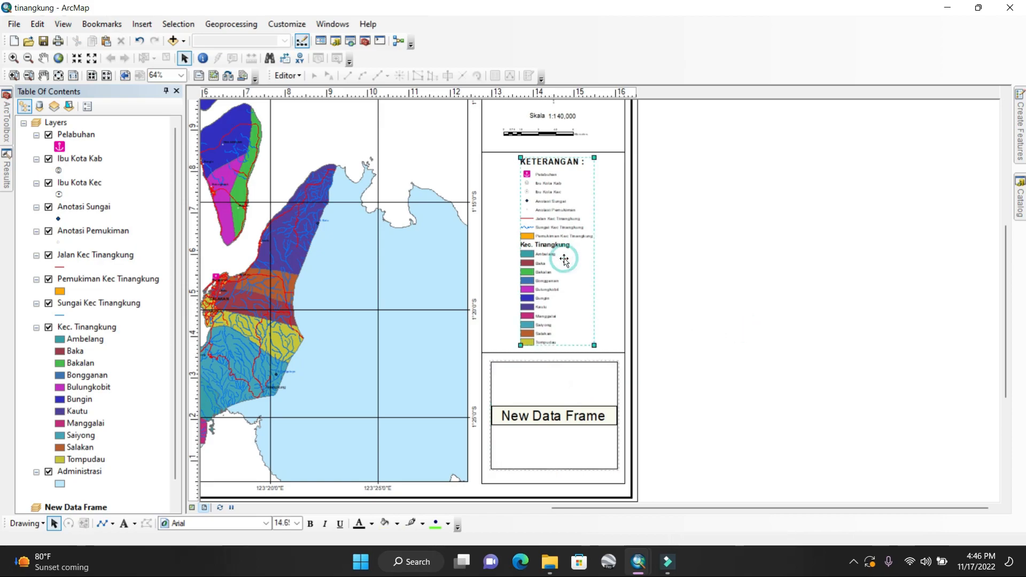
# Convert the legend to graphics and ungroup it into separate elements
pyautogui.rightClick(564, 259)
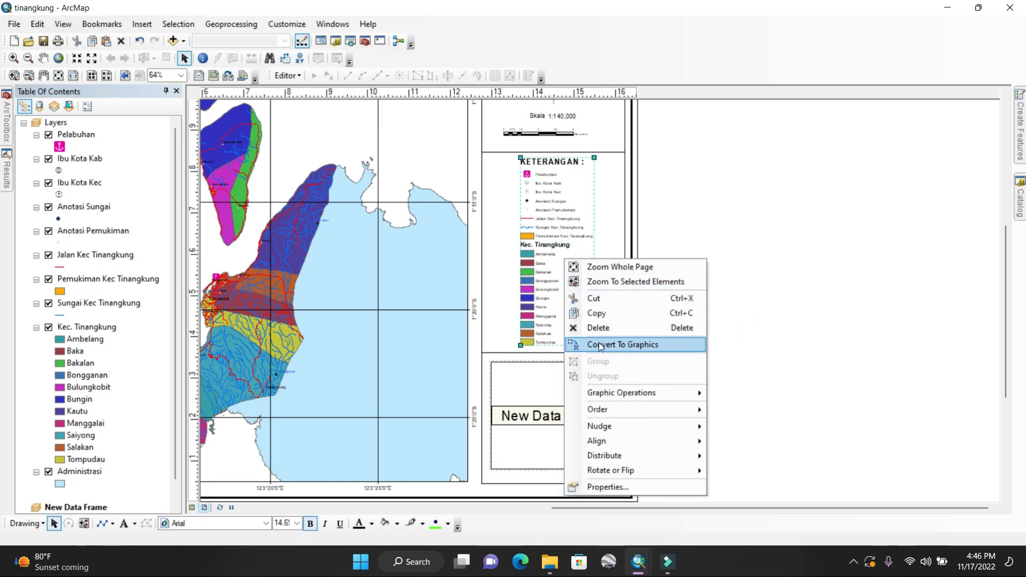
pyautogui.click(601, 345)
pyautogui.rightClick(564, 237)
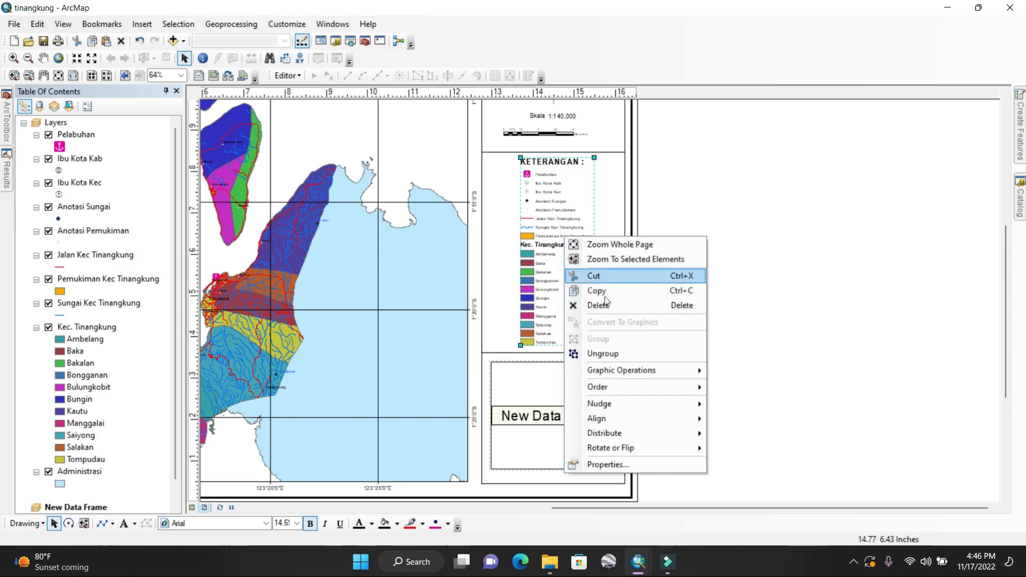
pyautogui.click(612, 355)
pyautogui.click(753, 260)
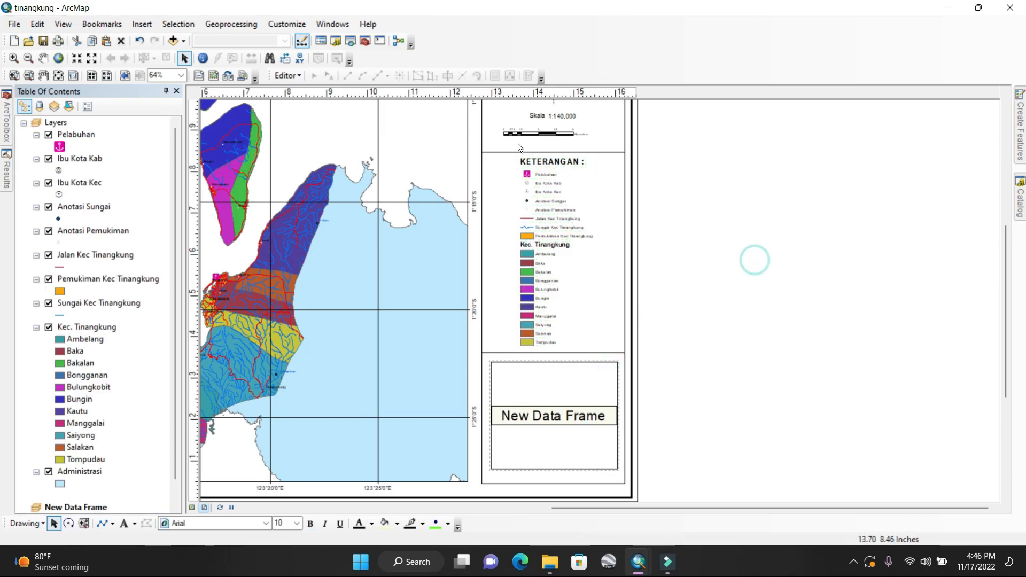
# Group the legend entries from Pelabuhan through Pemukiman Kec Tinangkung and move the group left to form the first legend column
pyautogui.moveTo(500, 154); pyautogui.dragTo(616, 245)
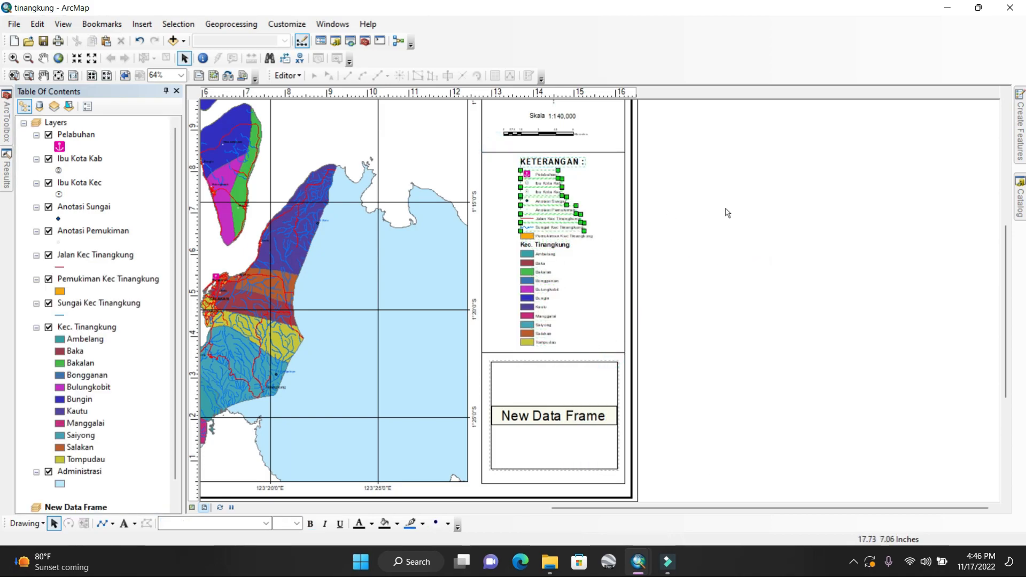
pyautogui.click(731, 208)
pyautogui.moveTo(570, 189); pyautogui.dragTo(618, 241)
pyautogui.rightClick(541, 188)
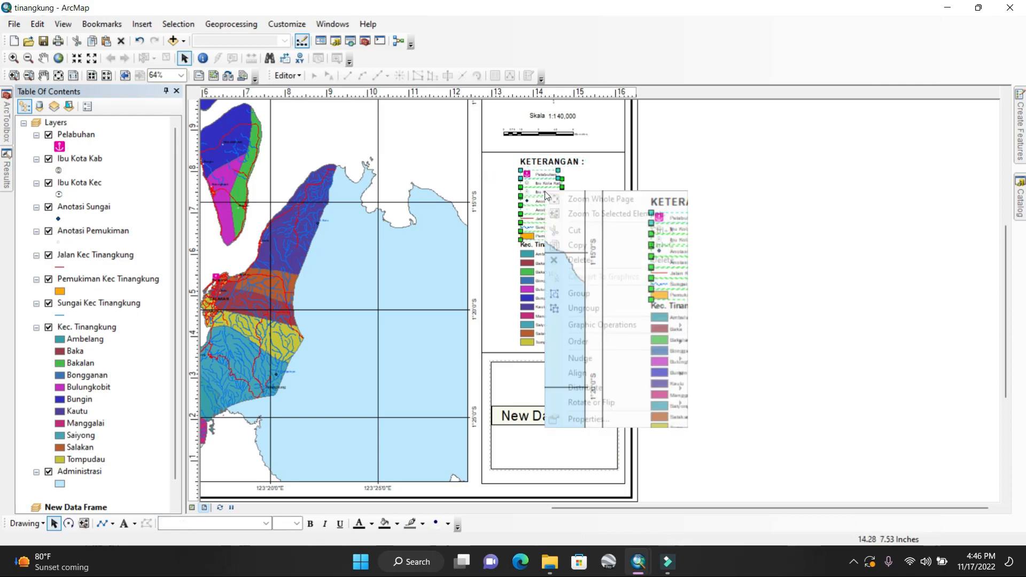
pyautogui.click(579, 292)
pyautogui.moveTo(543, 223); pyautogui.dragTo(510, 224)
pyautogui.click(681, 247)
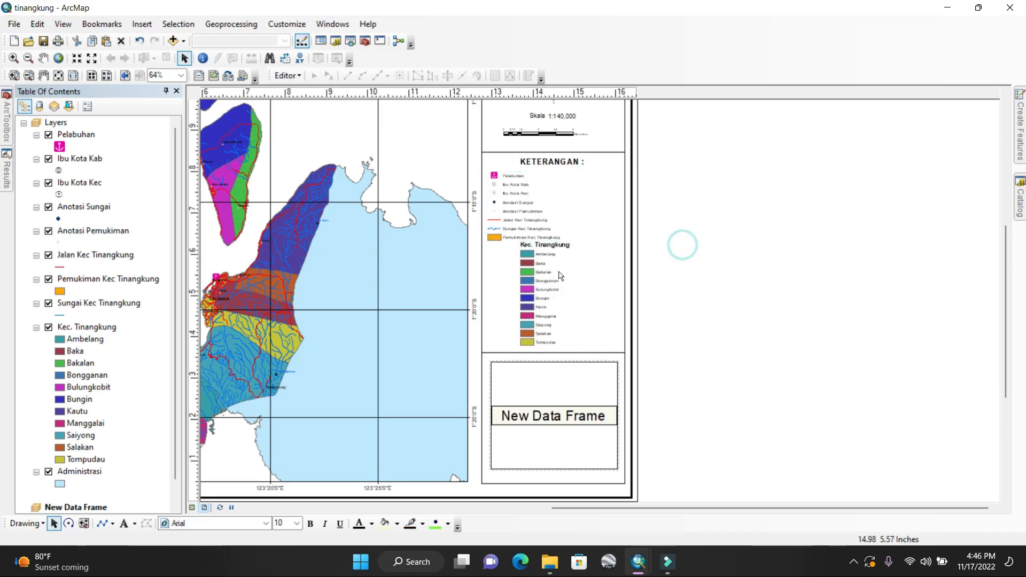
# Group the Kec. Tinangkung heading with its colour entries and place the group as a second column beside the other legend entries
pyautogui.moveTo(515, 243); pyautogui.dragTo(595, 353)
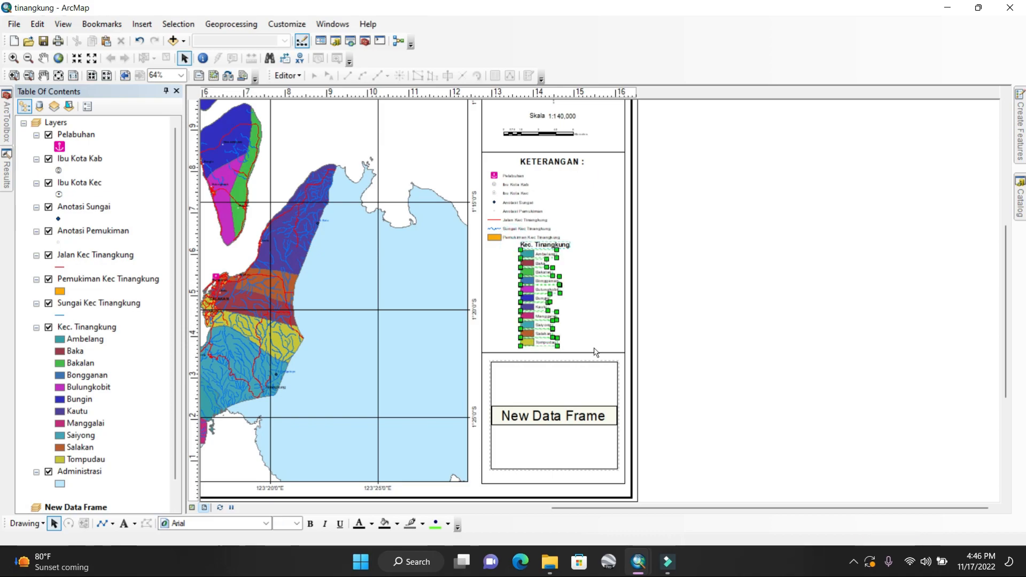
pyautogui.rightClick(545, 296)
pyautogui.click(596, 395)
pyautogui.moveTo(538, 310); pyautogui.dragTo(585, 240)
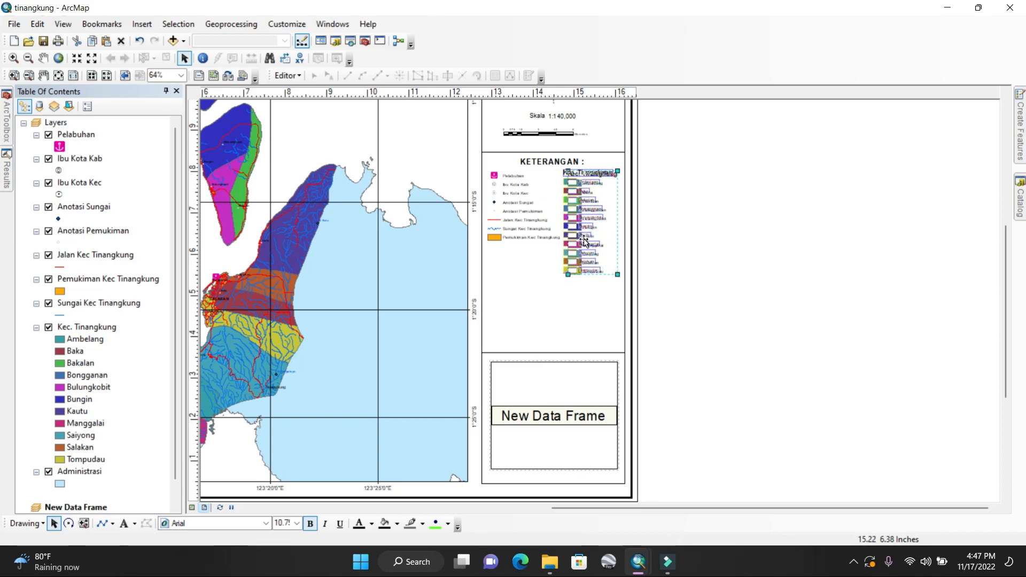
pyautogui.click(732, 252)
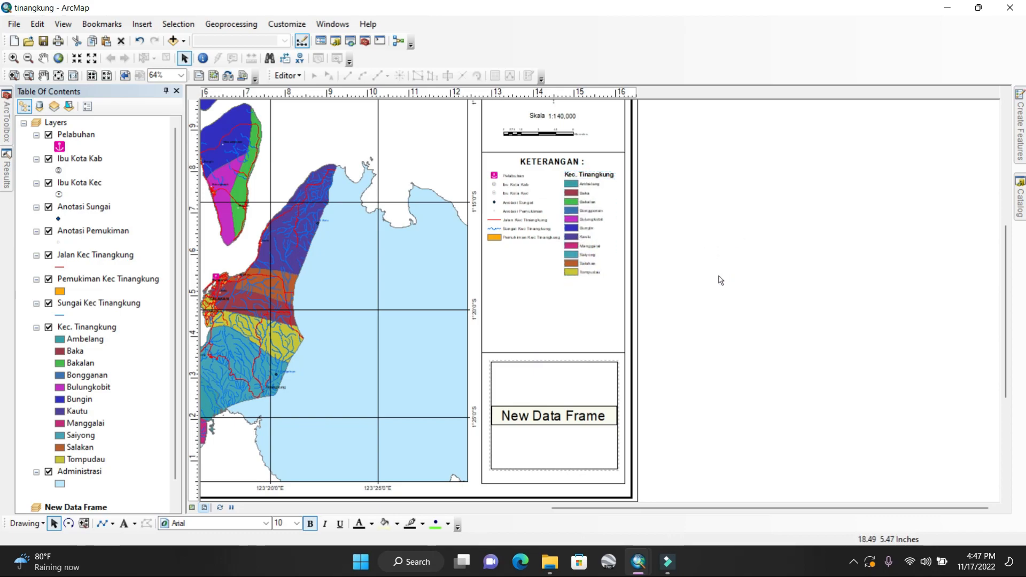
# Move the dividing line below the legend up so it sits just under the two legend columns
pyautogui.click(609, 353)
pyautogui.press('Up')
pyautogui.press('Up')
pyautogui.press('Up')
pyautogui.press('Up')
pyautogui.press('Up')
pyautogui.press('Up')
pyautogui.press('Up')
pyautogui.press('Up')
pyautogui.press('Up')
pyautogui.press('Up')
pyautogui.press('Up')
pyautogui.press('Up')
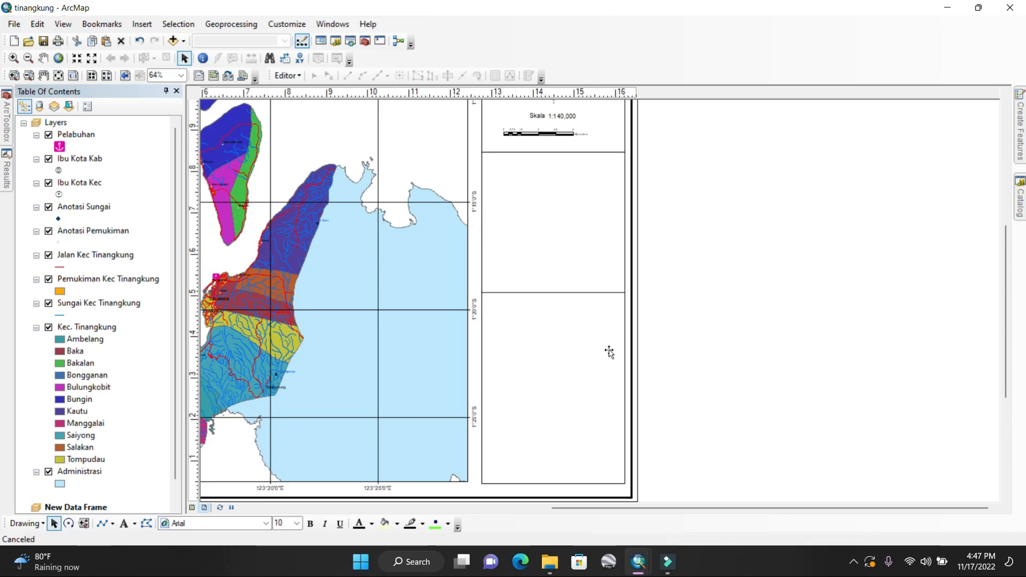
pyautogui.press('Down')
pyautogui.press('Down')
pyautogui.press('Down')
pyautogui.press('Down')
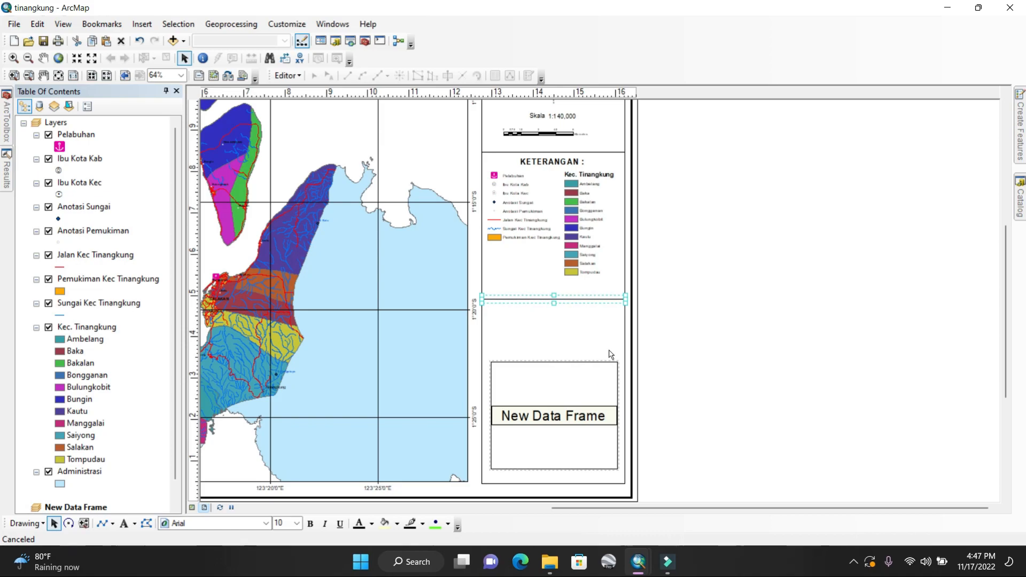
pyautogui.click(580, 371)
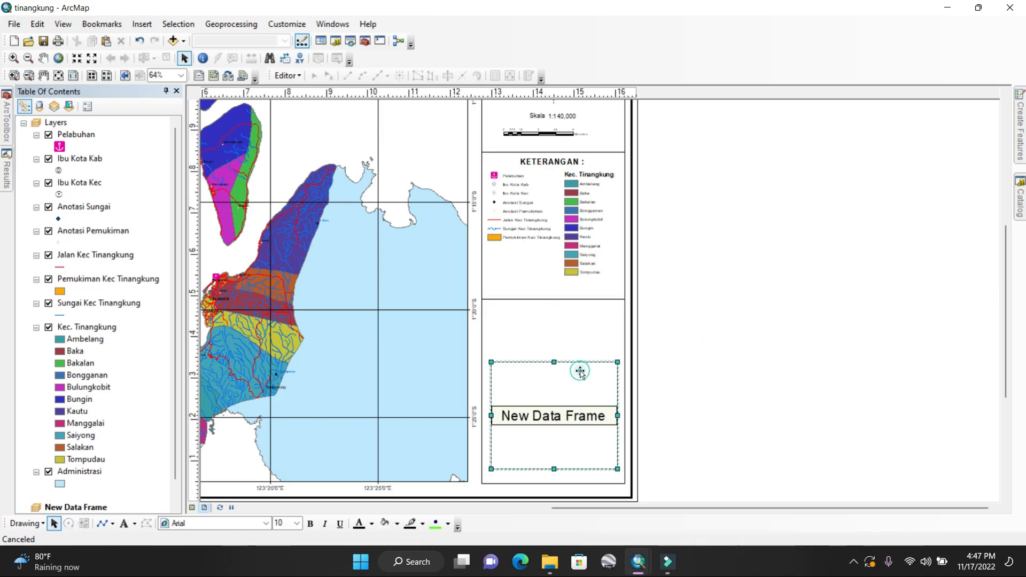
pyautogui.click(547, 299)
pyautogui.press('Up')
pyautogui.press('Up')
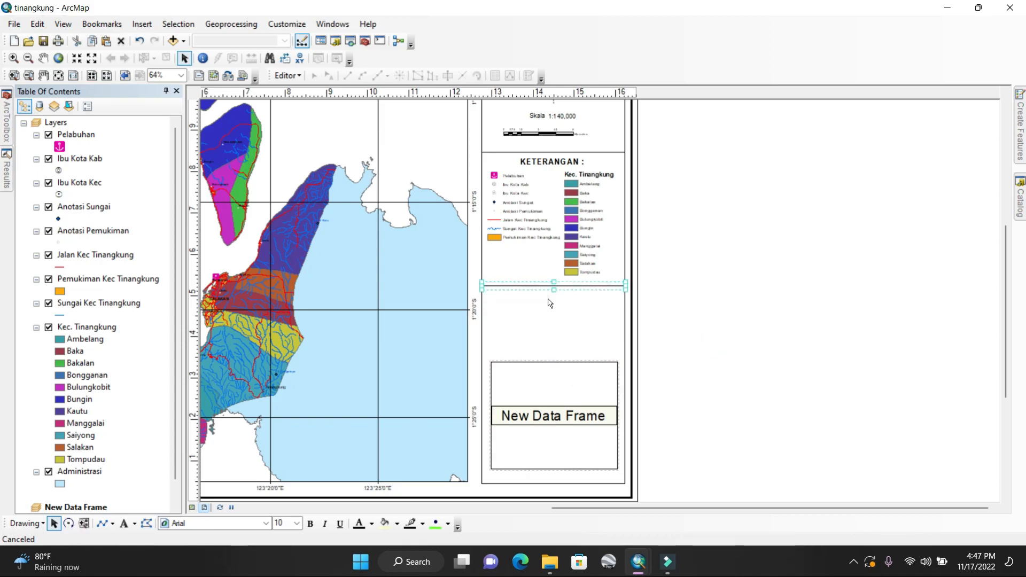
# Move the new data frame up to just below the dividing line and extend its lower edge slightly downward
pyautogui.click(580, 389)
pyautogui.press('Up')
pyautogui.press('Up')
pyautogui.press('Up')
pyautogui.press('Up')
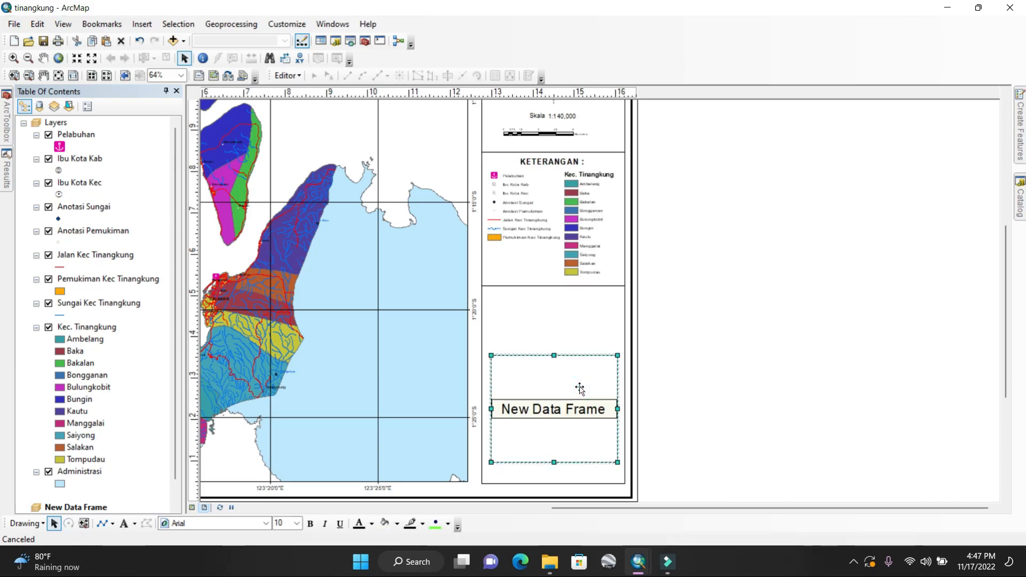
pyautogui.press('Up')
pyautogui.press('Up')
pyautogui.press('Up')
pyautogui.press('Up')
pyautogui.press('Up')
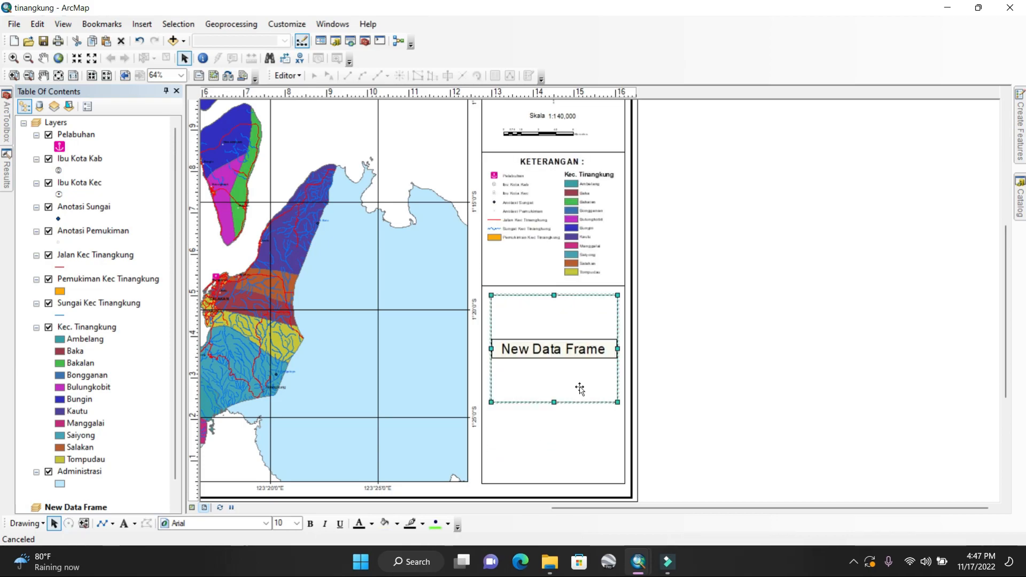
pyautogui.moveTo(554, 409); pyautogui.dragTo(554, 423)
pyautogui.click(722, 374)
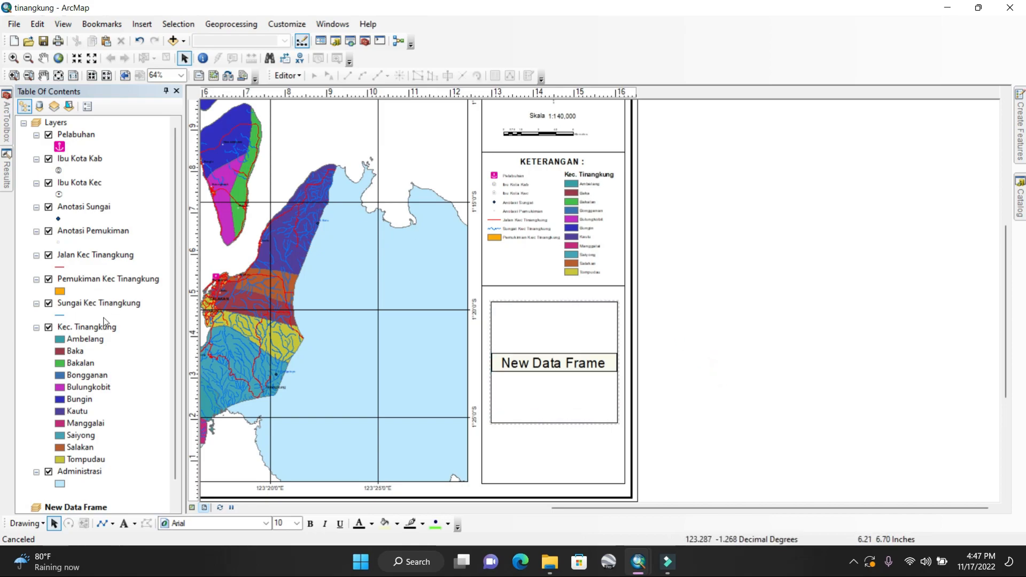
# Copy the Administrasi layer from the main data frame into New Data Frame
pyautogui.scroll(-1, 105, 336)
pyautogui.moveTo(63, 452); pyautogui.dragTo(75, 496)
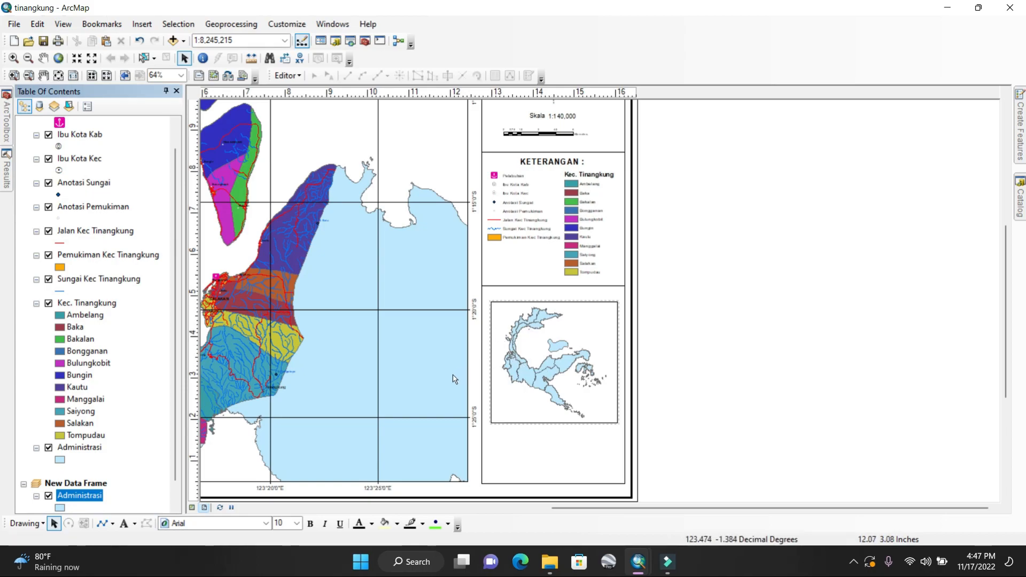
# Create a graticule with 1-degree intervals and black minor division ticks for the inset data frame
pyautogui.click(553, 354)
pyautogui.rightClick(553, 355)
pyautogui.click(638, 341)
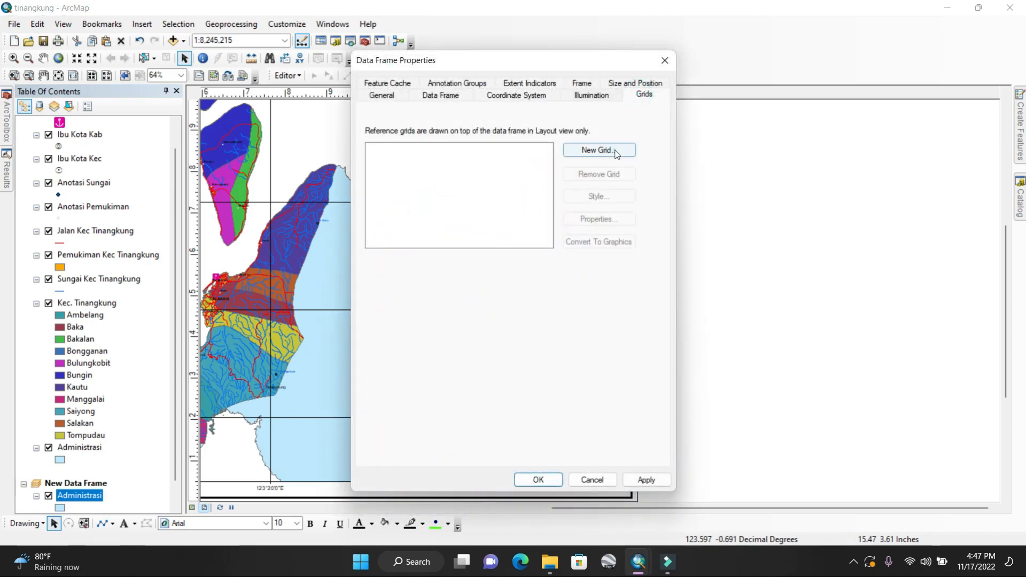
pyautogui.click(591, 150)
pyautogui.click(608, 393)
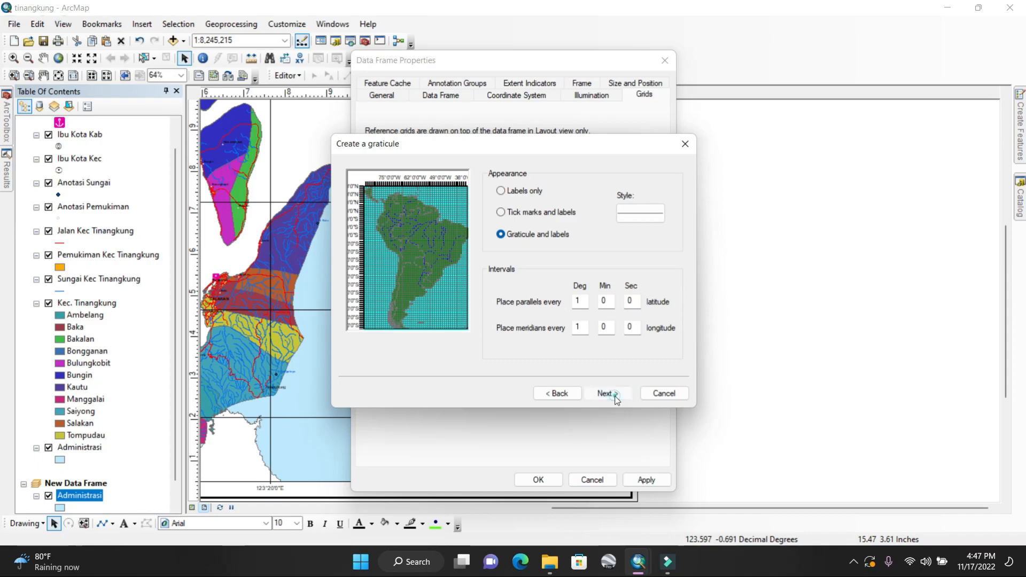
pyautogui.click(607, 394)
pyautogui.click(637, 239)
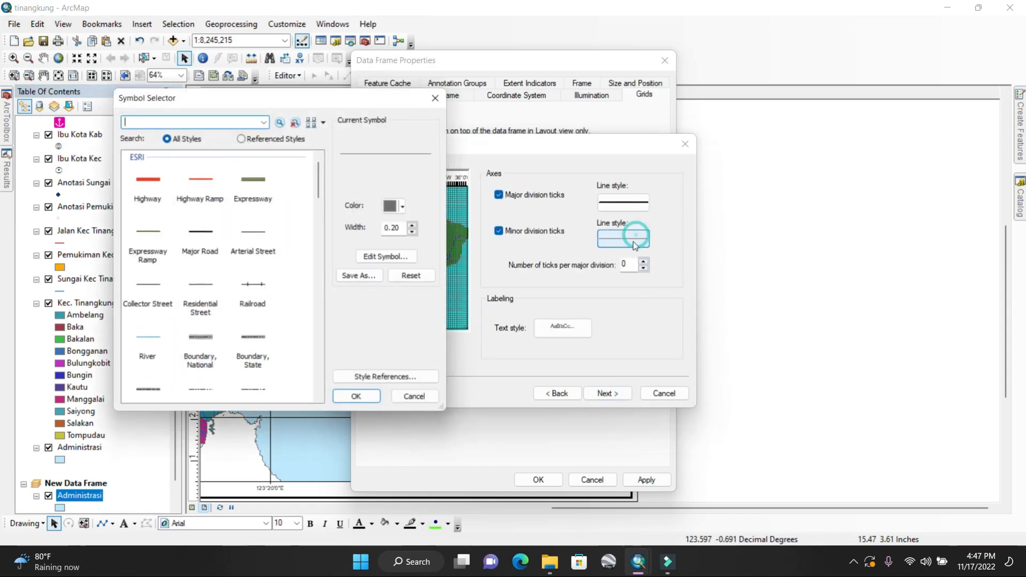
pyautogui.click(393, 207)
pyautogui.click(392, 350)
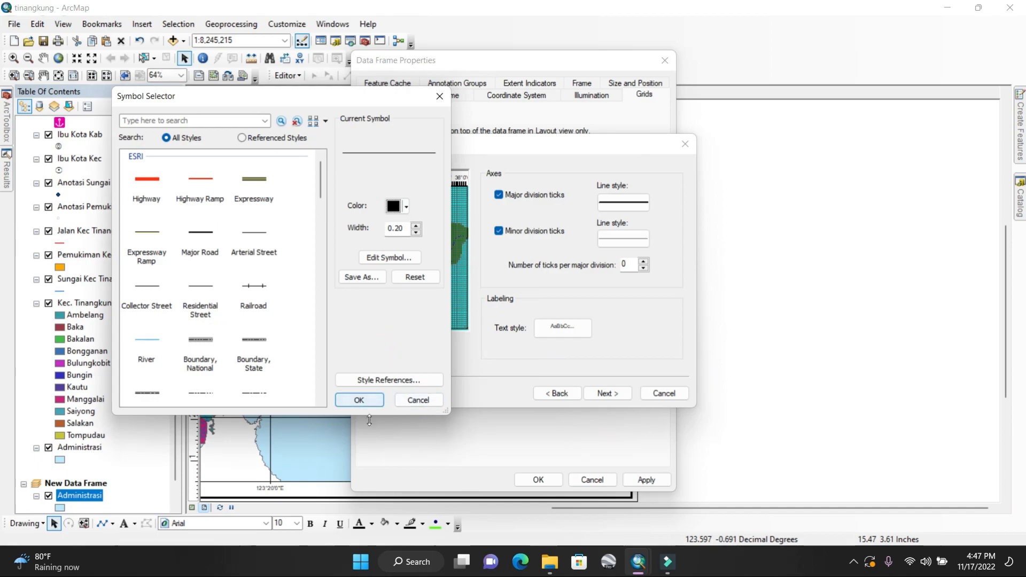
pyautogui.click(359, 401)
pyautogui.click(620, 398)
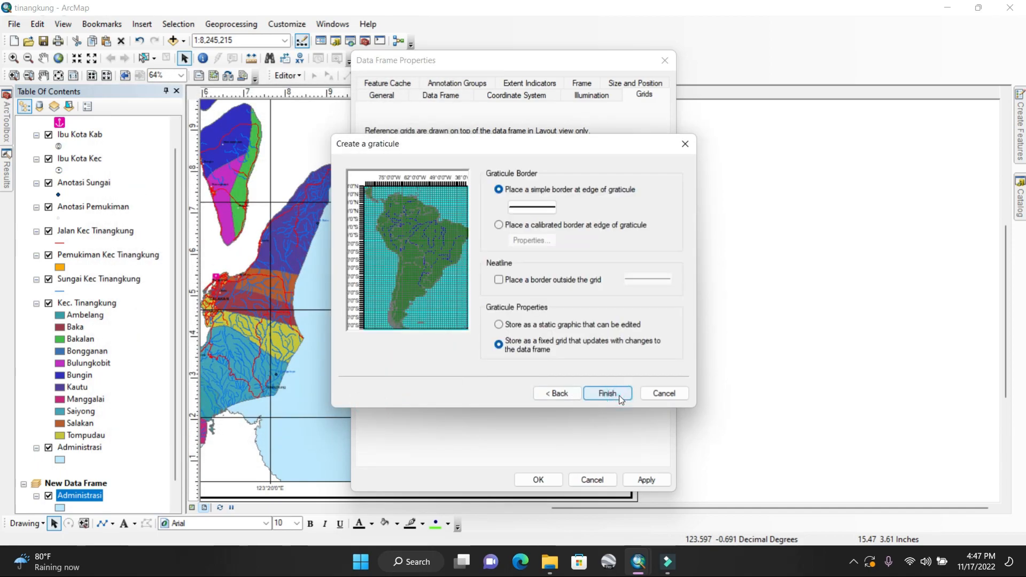
pyautogui.click(620, 398)
# Set the inset graticule's left and right labels to vertical orientation and apply the graticule to the data frame
pyautogui.click(593, 217)
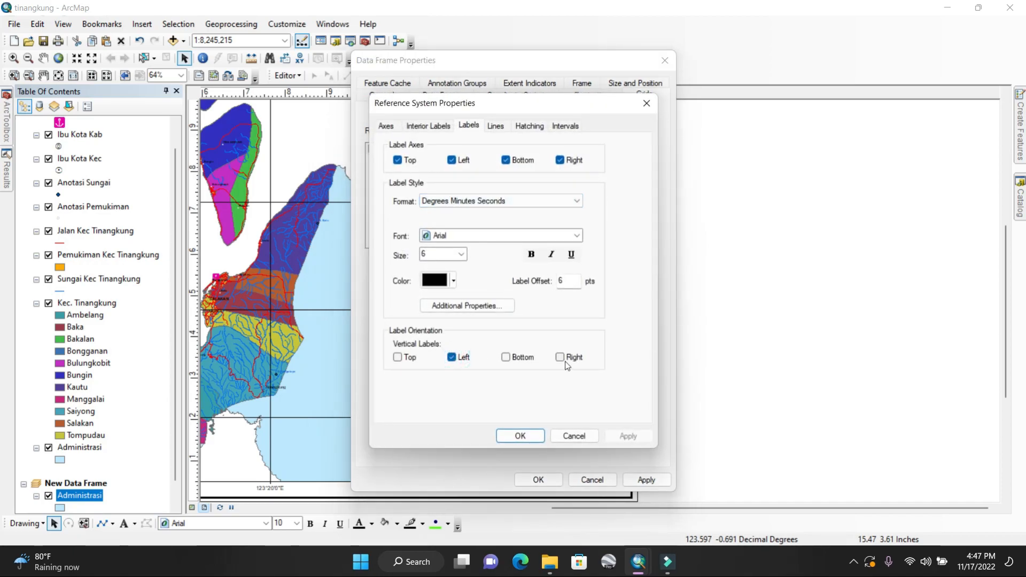
pyautogui.click(556, 126)
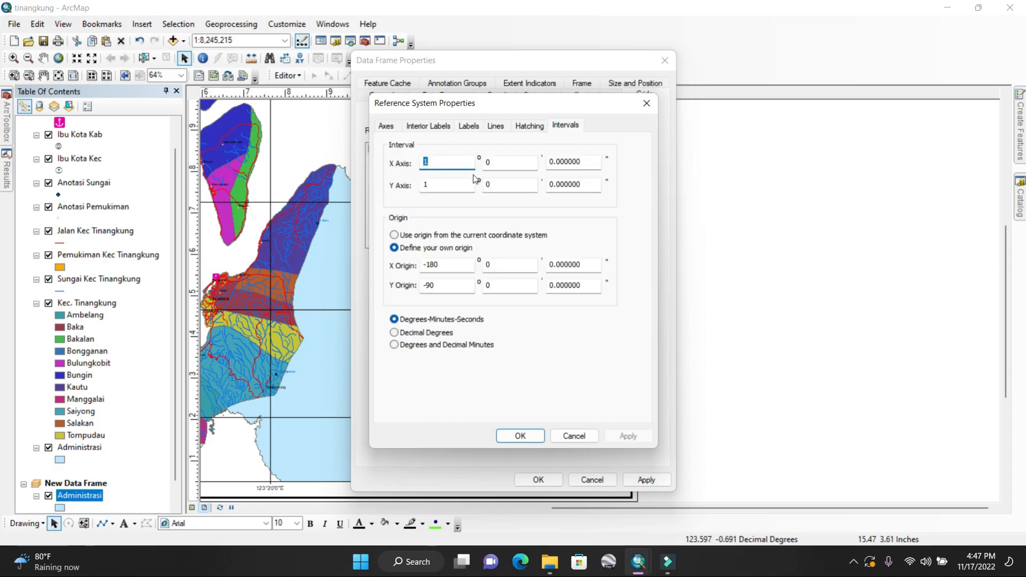
pyautogui.click(529, 436)
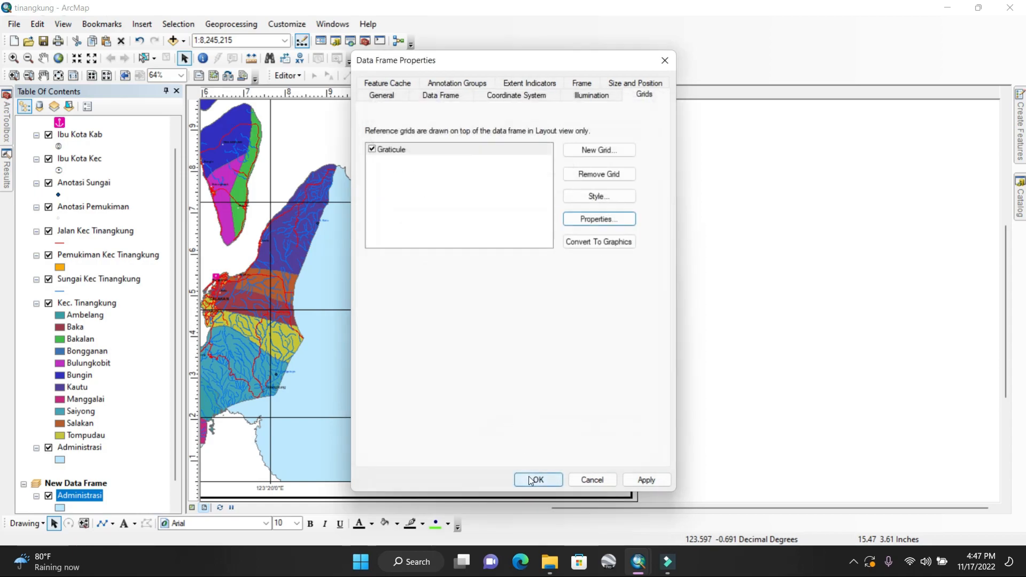
pyautogui.click(531, 479)
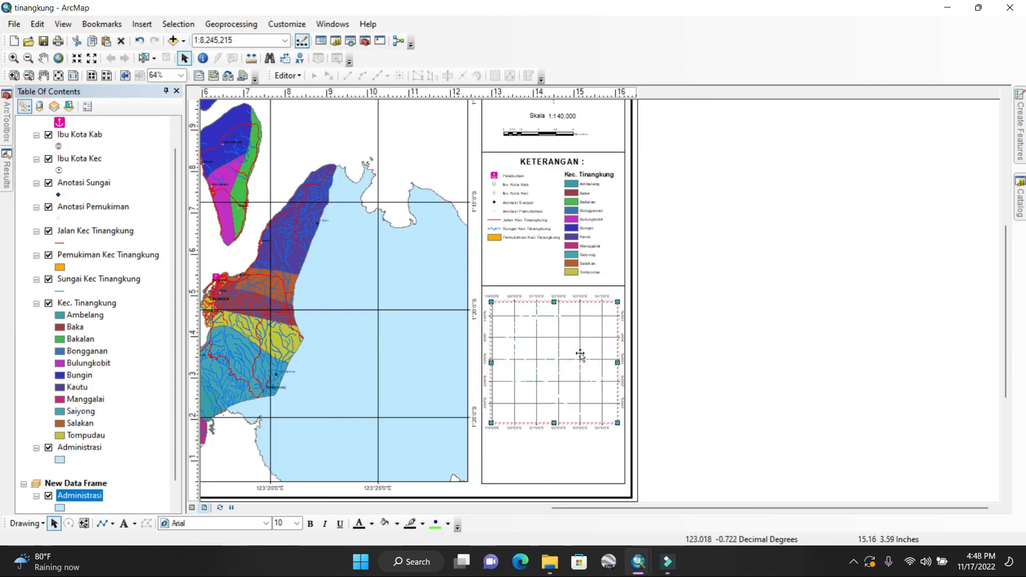
# Narrow the inset data frame slightly from both sides so its graticule labels fit inside the information box
pyautogui.click(605, 358)
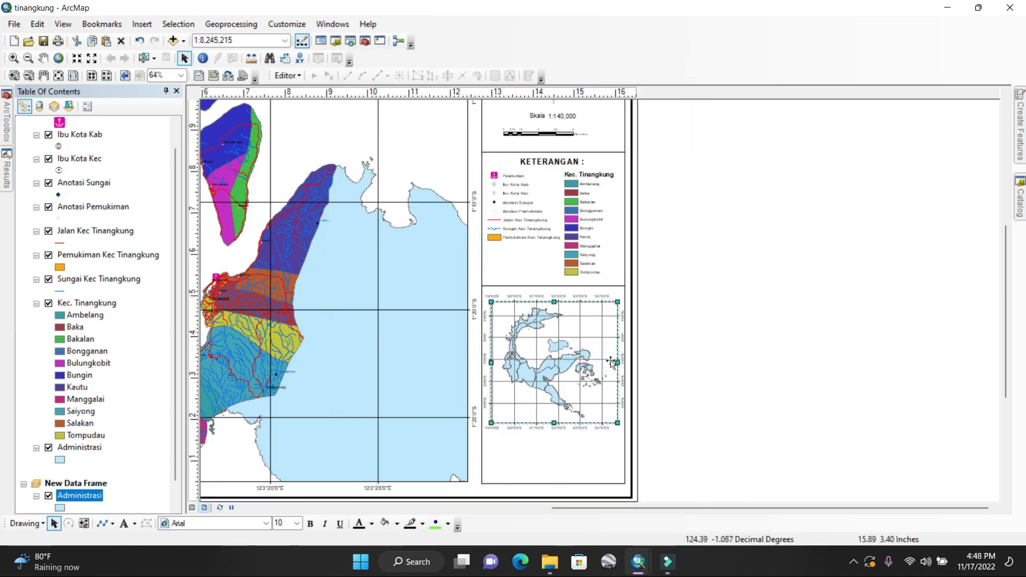
pyautogui.moveTo(617, 362); pyautogui.dragTo(615, 361)
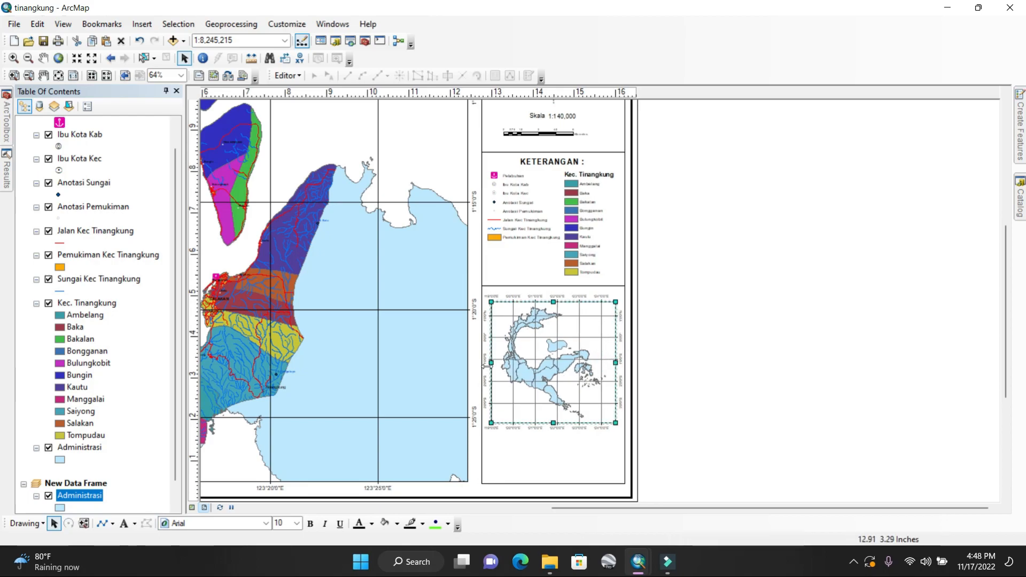
pyautogui.moveTo(489, 364); pyautogui.dragTo(491, 364)
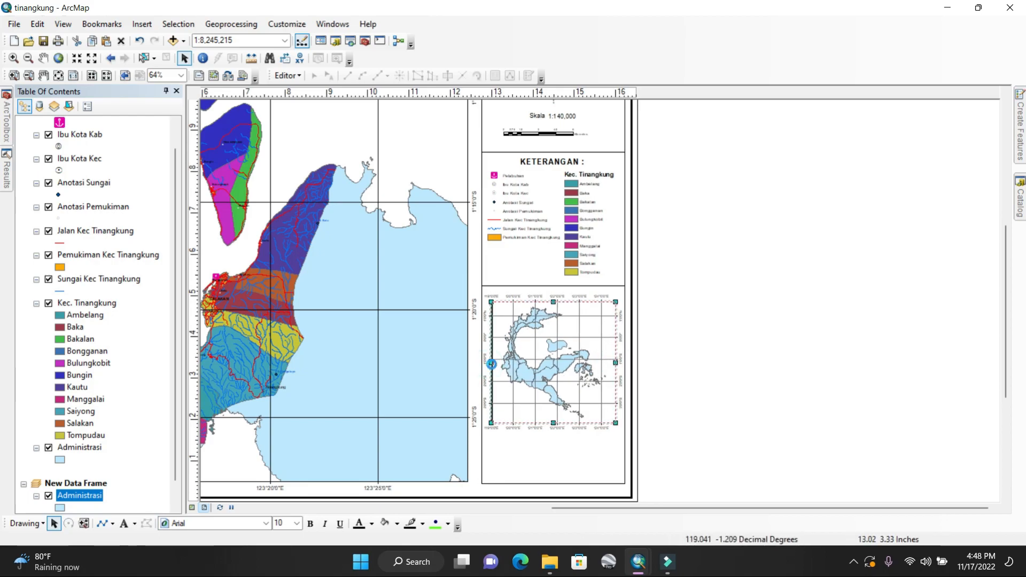
pyautogui.click(728, 353)
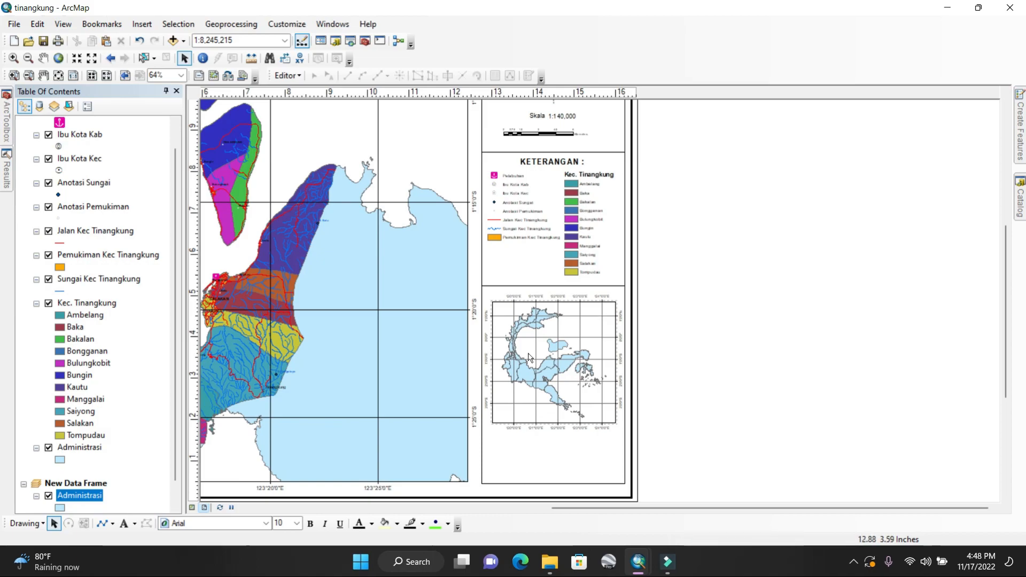
pyautogui.click(548, 354)
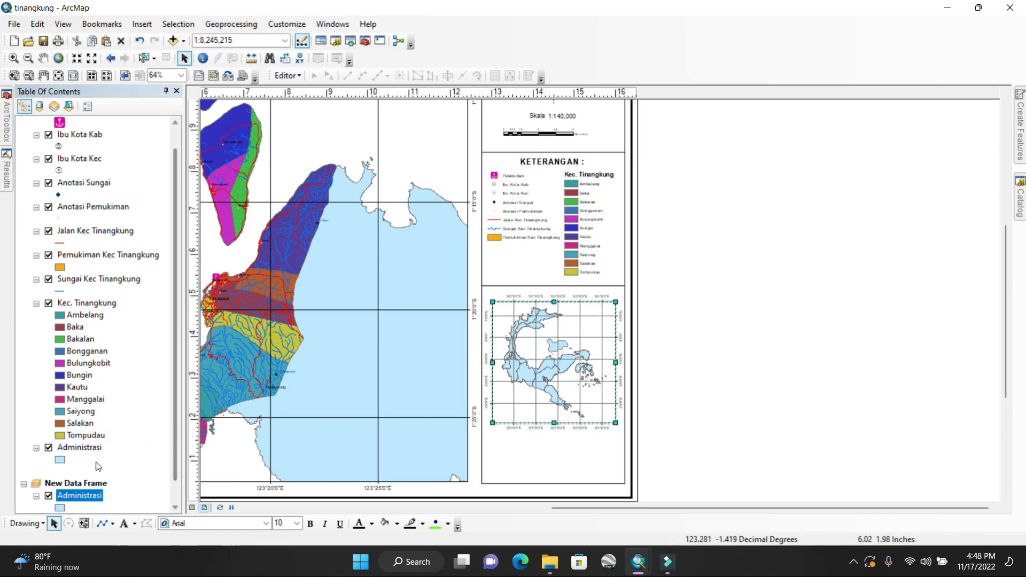
# Add an extent indicator for the Layers data frame to New Data Frame
pyautogui.rightClick(87, 482)
pyautogui.click(103, 468)
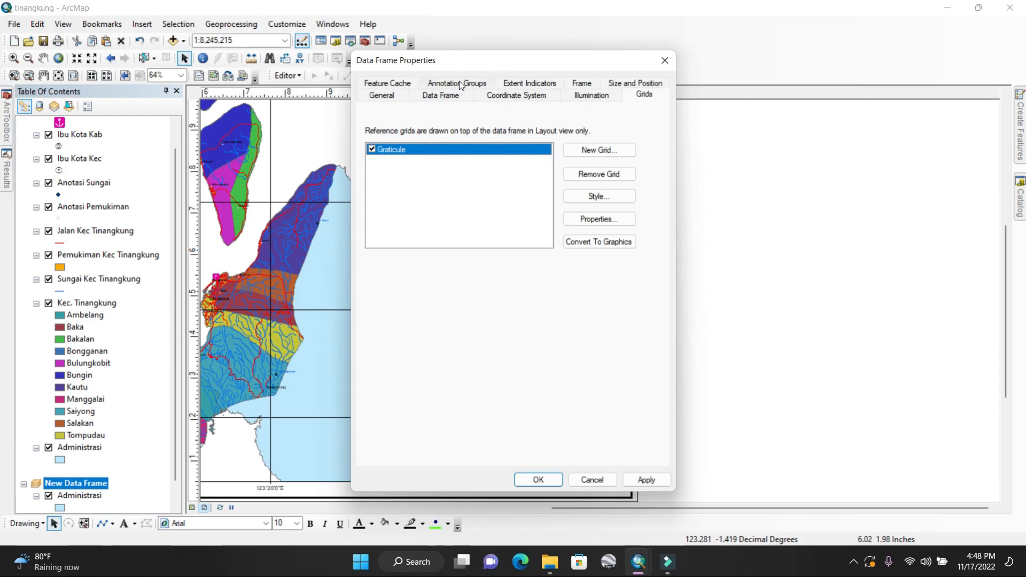
pyautogui.click(517, 81)
pyautogui.click(398, 174)
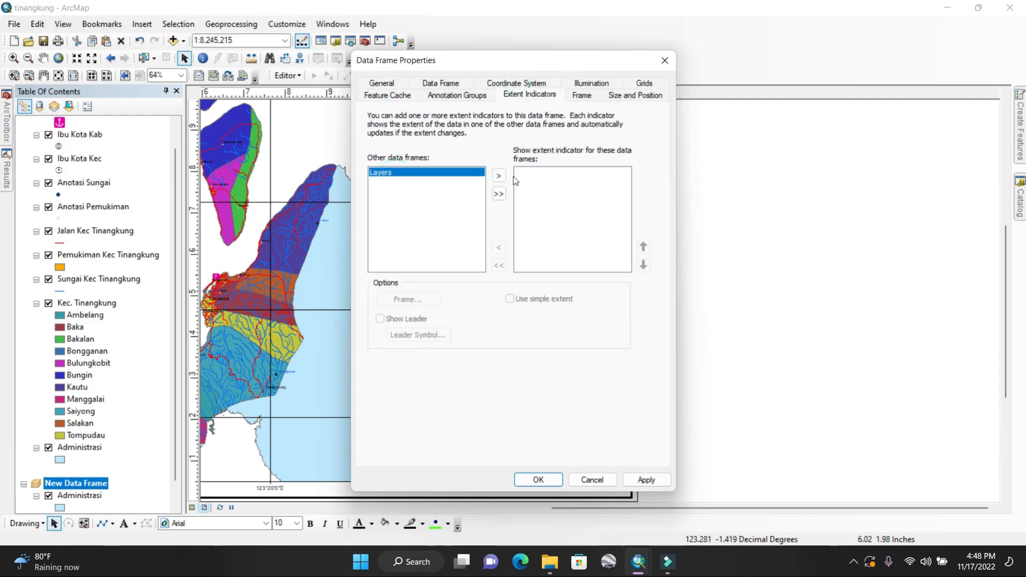
pyautogui.click(501, 177)
# Give the Layers extent indicator a red 3.0 Point border and apply it to the inset data frame
pyautogui.doubleClick(556, 173)
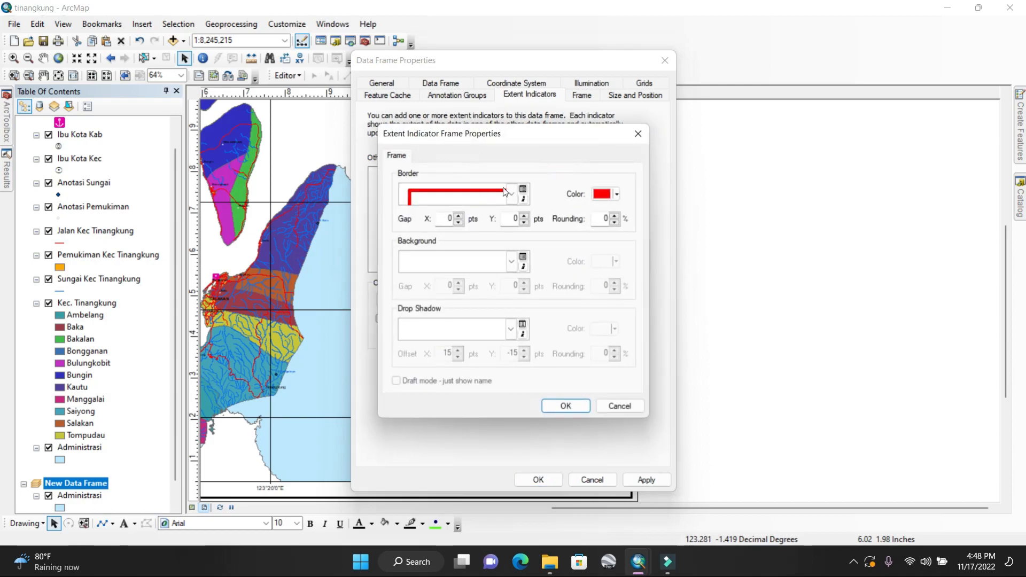
pyautogui.click(515, 185)
pyautogui.scroll(-1, 465, 366)
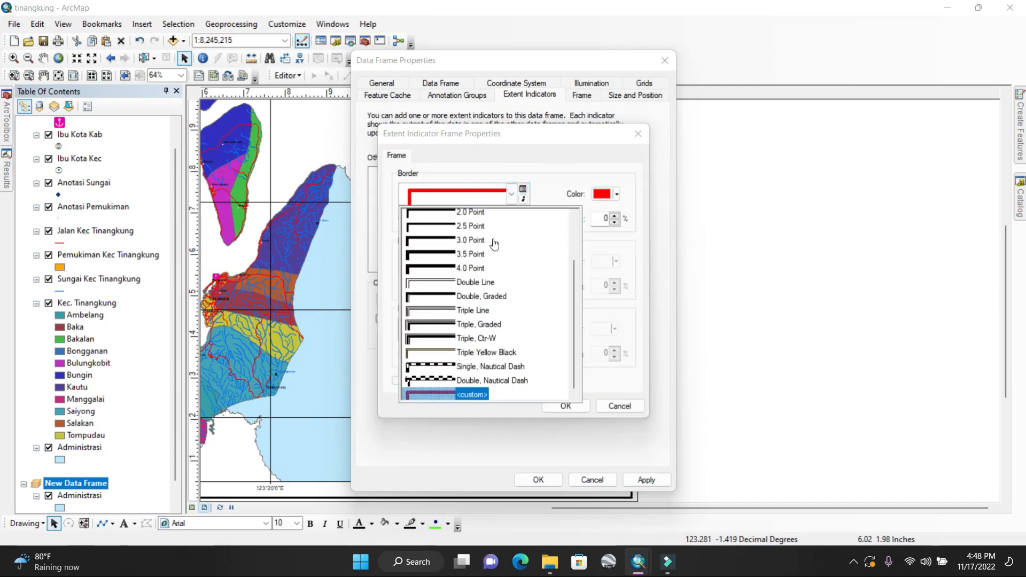
pyautogui.click(493, 241)
pyautogui.click(602, 195)
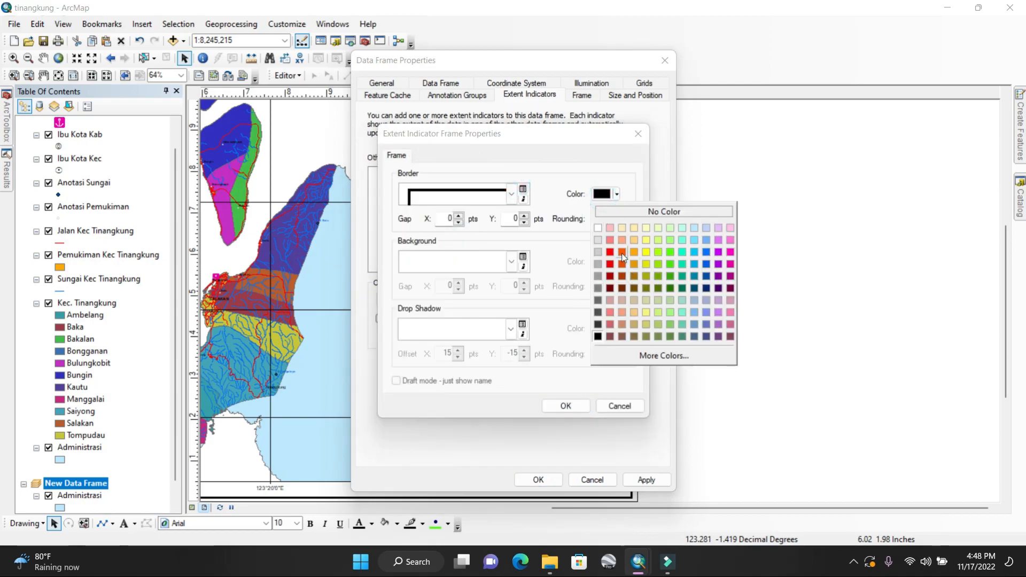
pyautogui.click(623, 253)
pyautogui.click(576, 406)
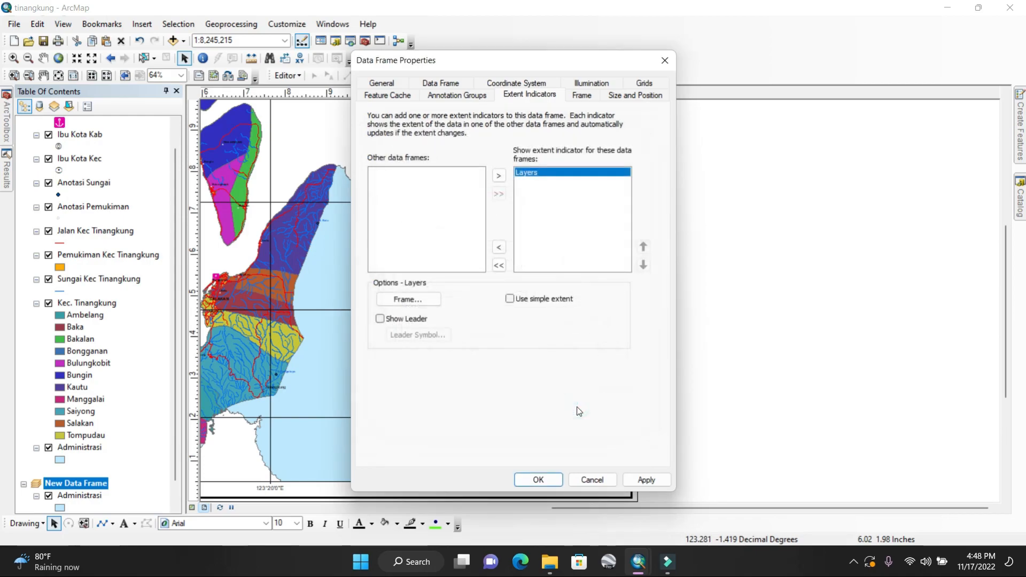
pyautogui.click(539, 479)
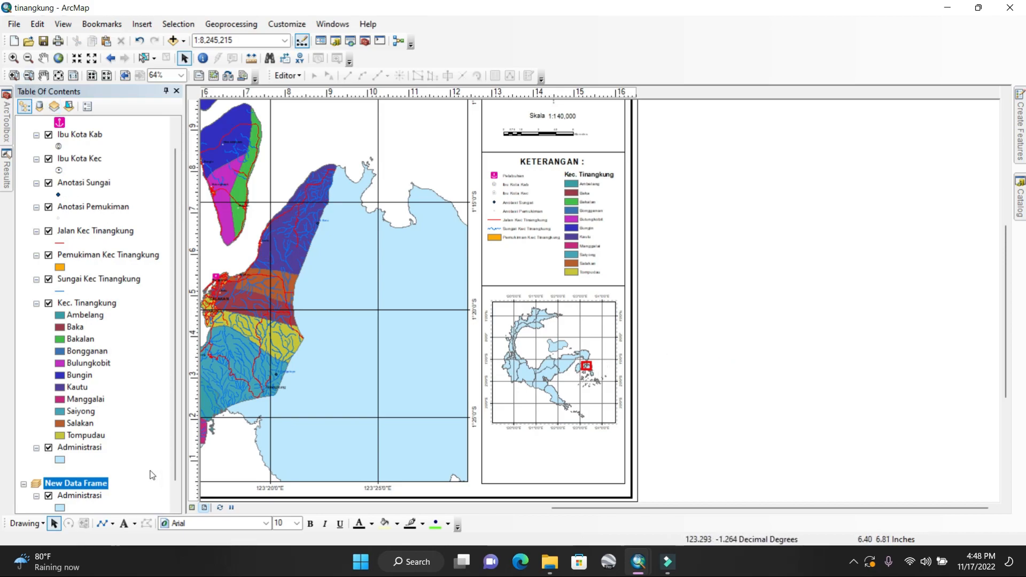
# Draw a rectangle about 0.76 by 0.79 inches in the inset map's upper-right corner and extend it slightly toward the upper left
pyautogui.click(113, 524)
pyautogui.click(128, 409)
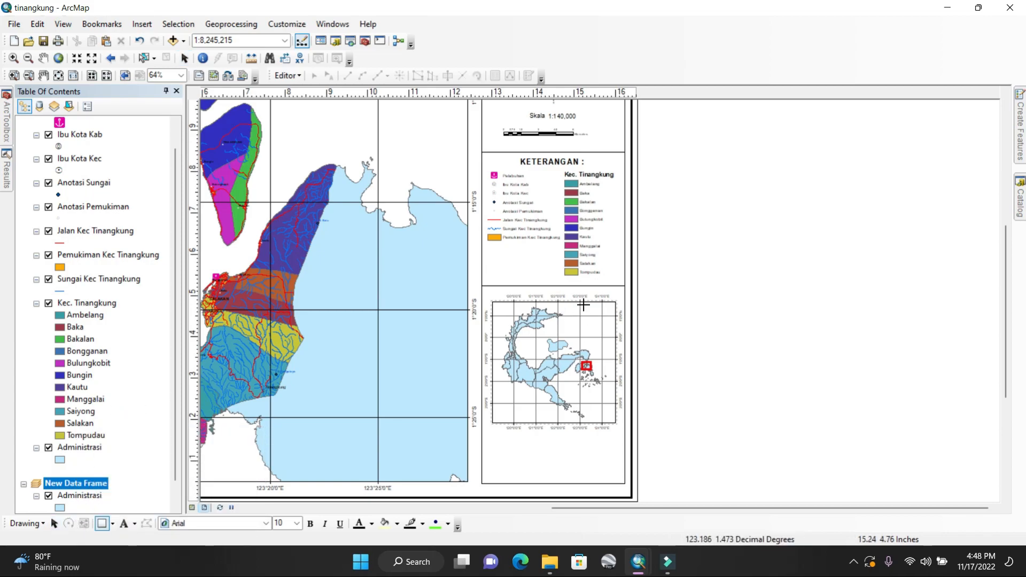
pyautogui.moveTo(581, 305); pyautogui.dragTo(612, 339)
pyautogui.moveTo(581, 306); pyautogui.dragTo(576, 304)
pyautogui.click(679, 327)
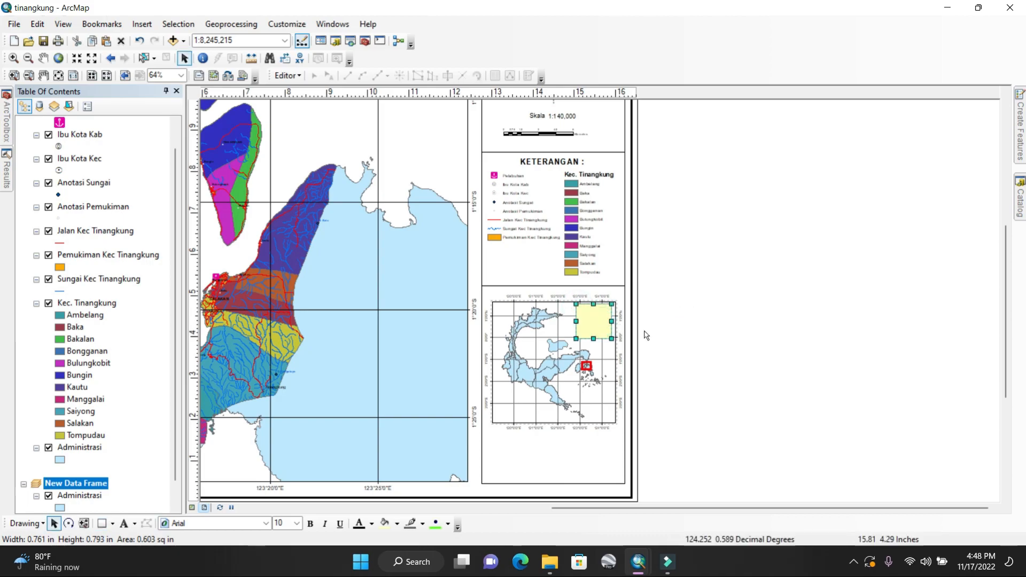
# Add the text "PETA SITUASI" at the top of the yellow rectangle in the inset map
pyautogui.click(14, 75)
pyautogui.moveTo(544, 281); pyautogui.dragTo(635, 352)
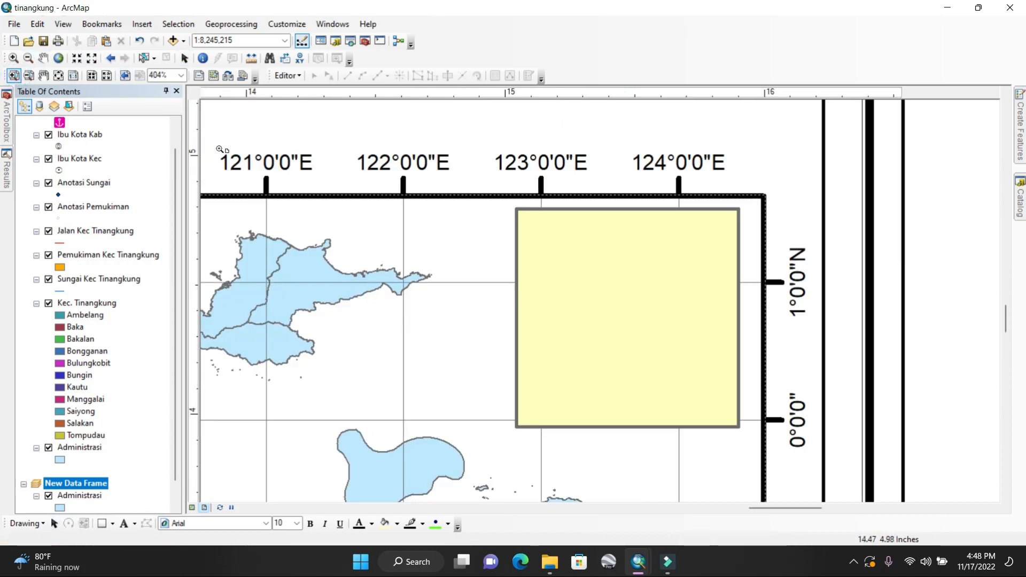
pyautogui.click(124, 523)
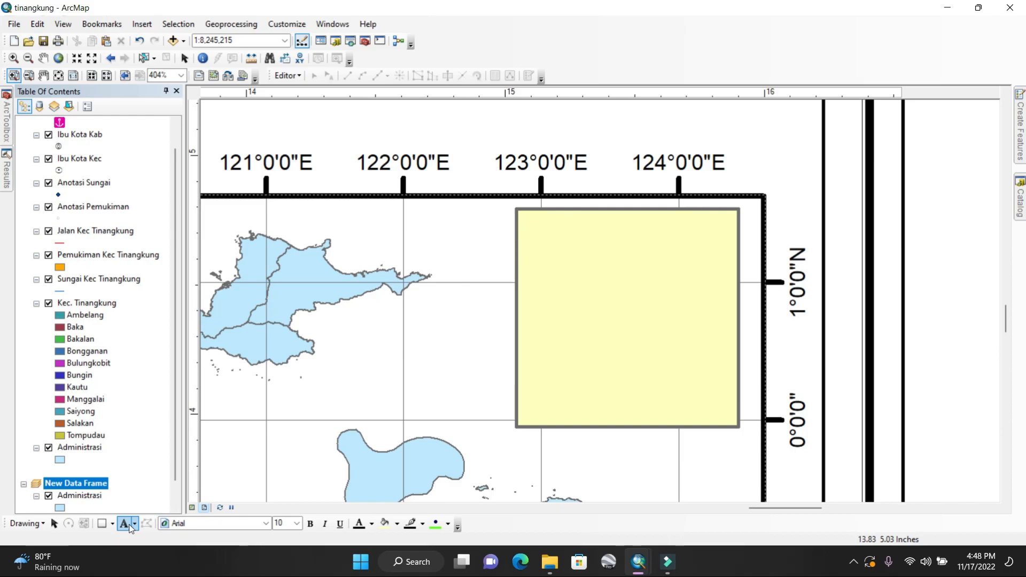
pyautogui.click(551, 233)
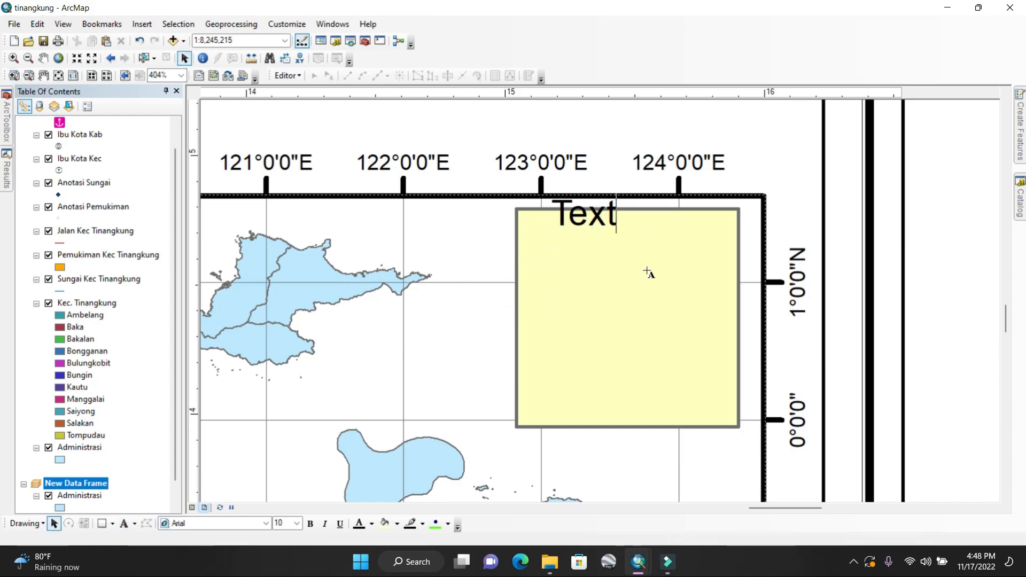
pyautogui.write('PE')
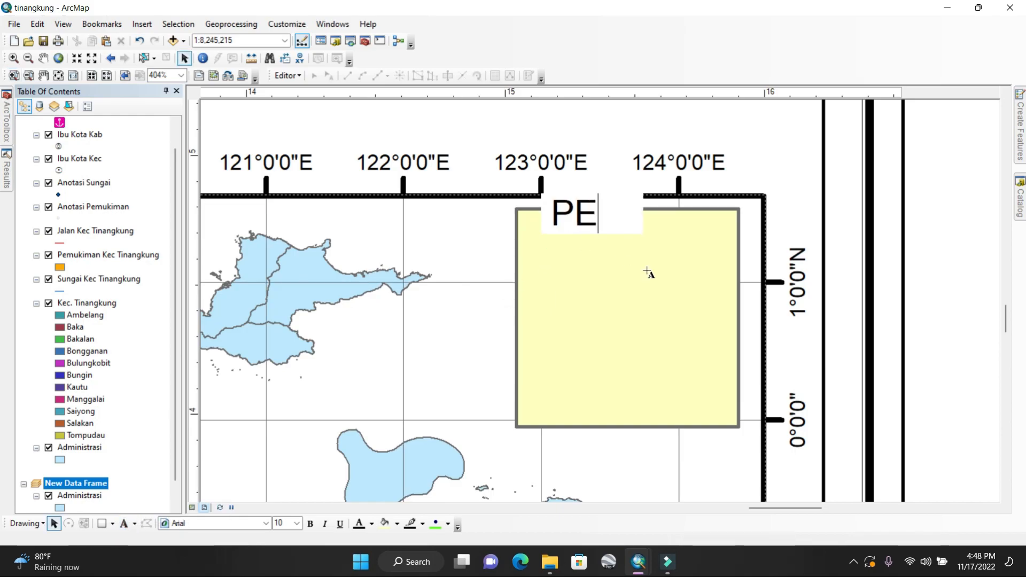
pyautogui.write('TA SITUAS')
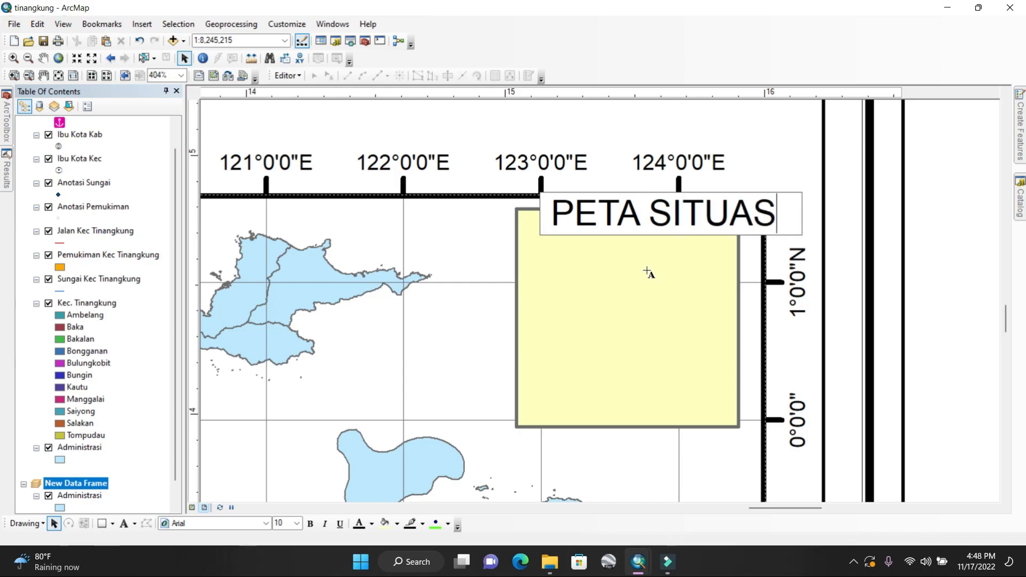
pyautogui.write('I')
pyautogui.press('Return')
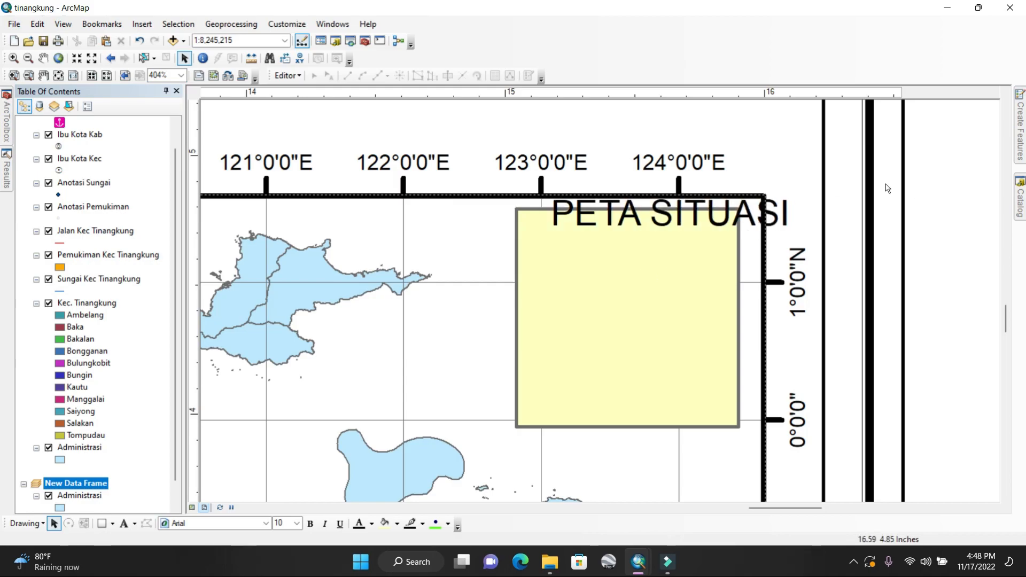
# Enlarge the yellow rectangle toward the lower left and center the PETA SITUASI text near its top edge
pyautogui.moveTo(686, 219); pyautogui.dragTo(662, 243)
pyautogui.rightClick(662, 243)
pyautogui.click(705, 467)
pyautogui.click(575, 318)
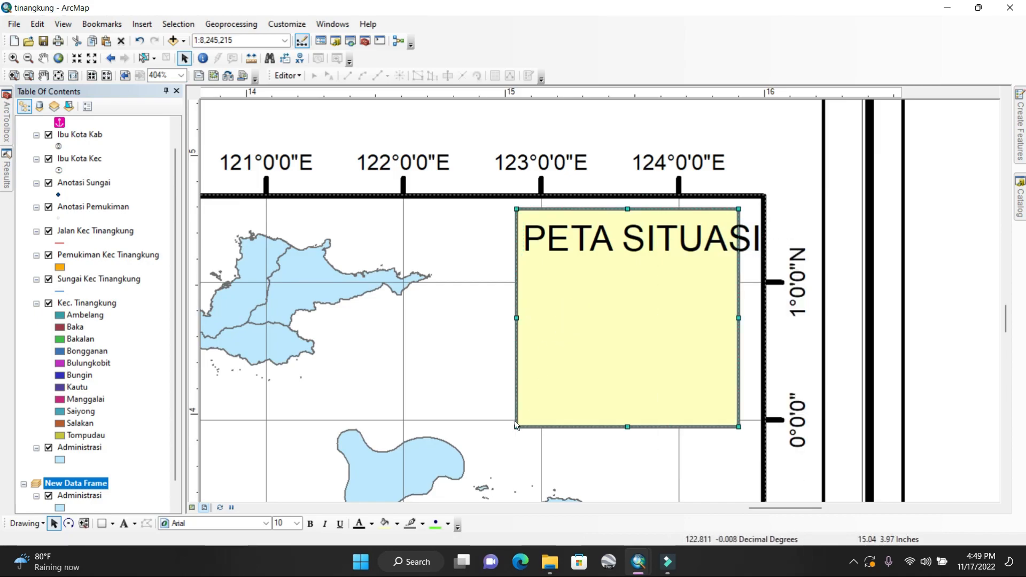
pyautogui.moveTo(516, 427); pyautogui.dragTo(470, 465)
pyautogui.click(636, 243)
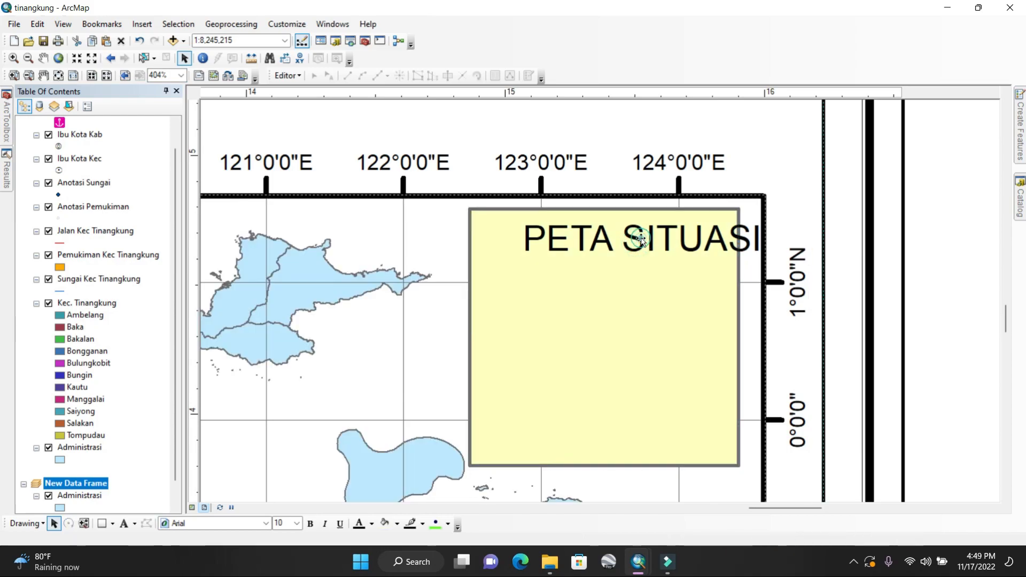
pyautogui.click(639, 245)
pyautogui.moveTo(638, 246); pyautogui.dragTo(682, 248)
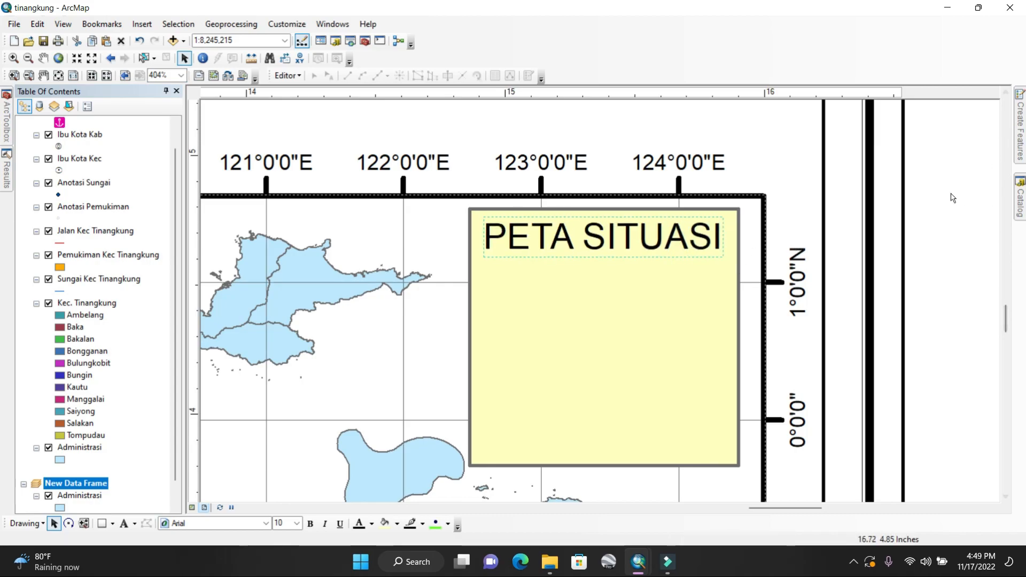
pyautogui.click(140, 25)
pyautogui.click(347, 272)
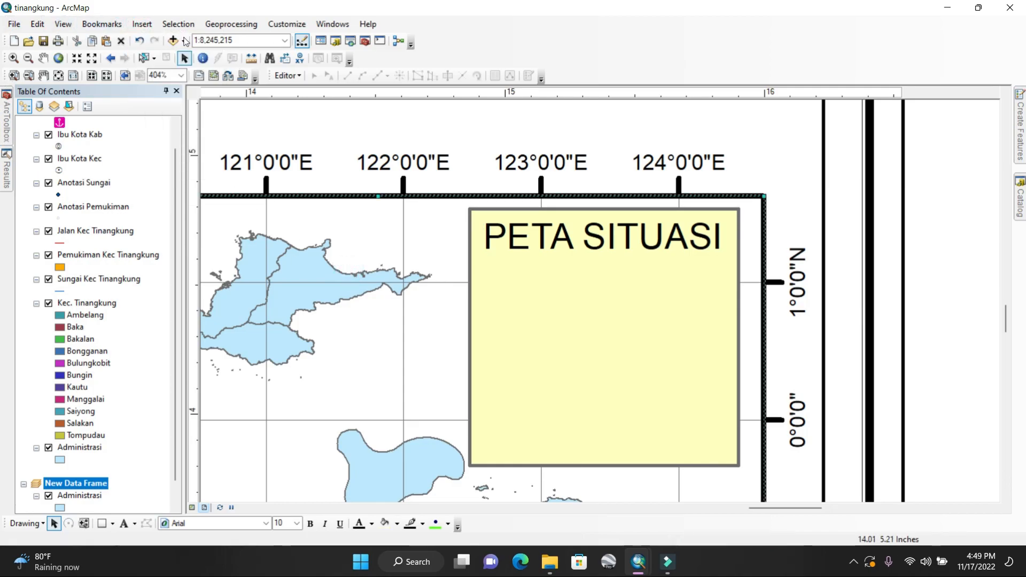
pyautogui.click(142, 24)
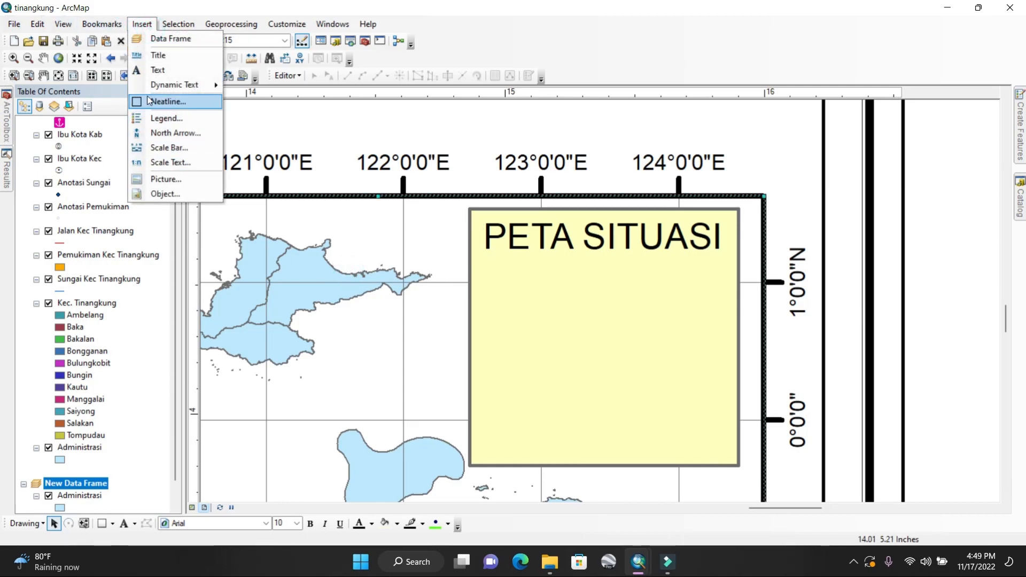
pyautogui.click(167, 118)
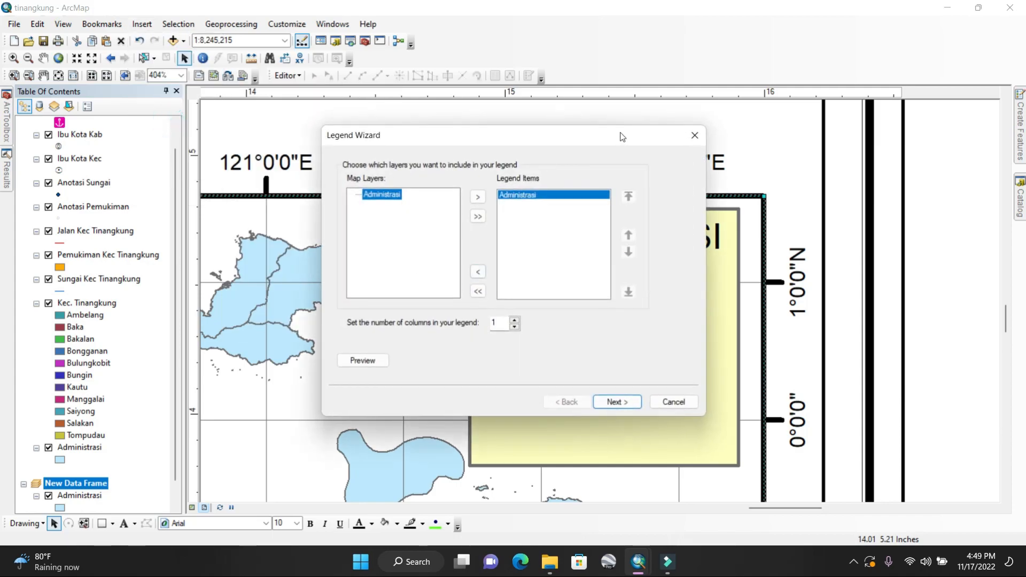
pyautogui.click(691, 136)
# Insert the ESRI North 8 north arrow for the inset map
pyautogui.click(142, 24)
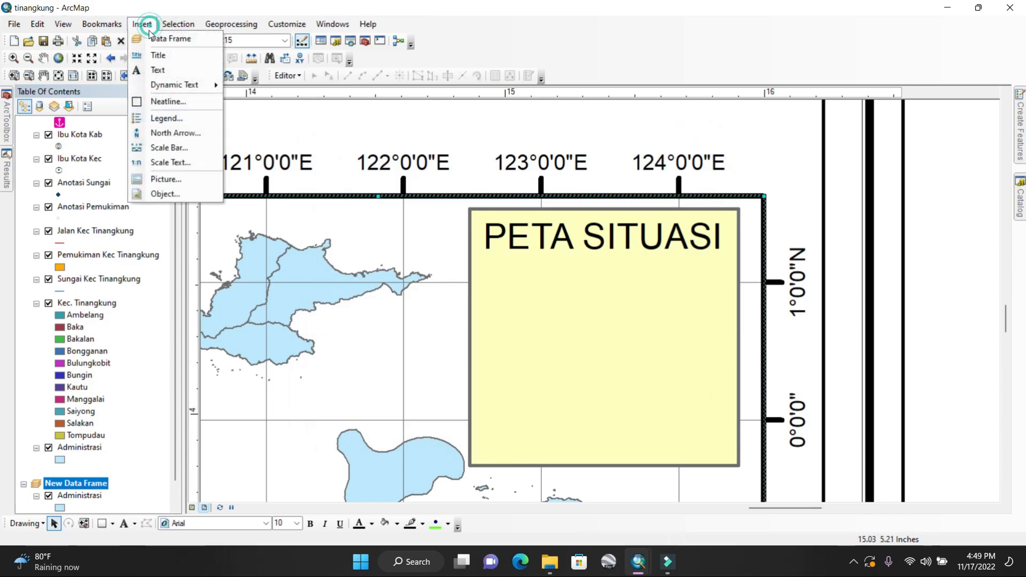
pyautogui.click(168, 133)
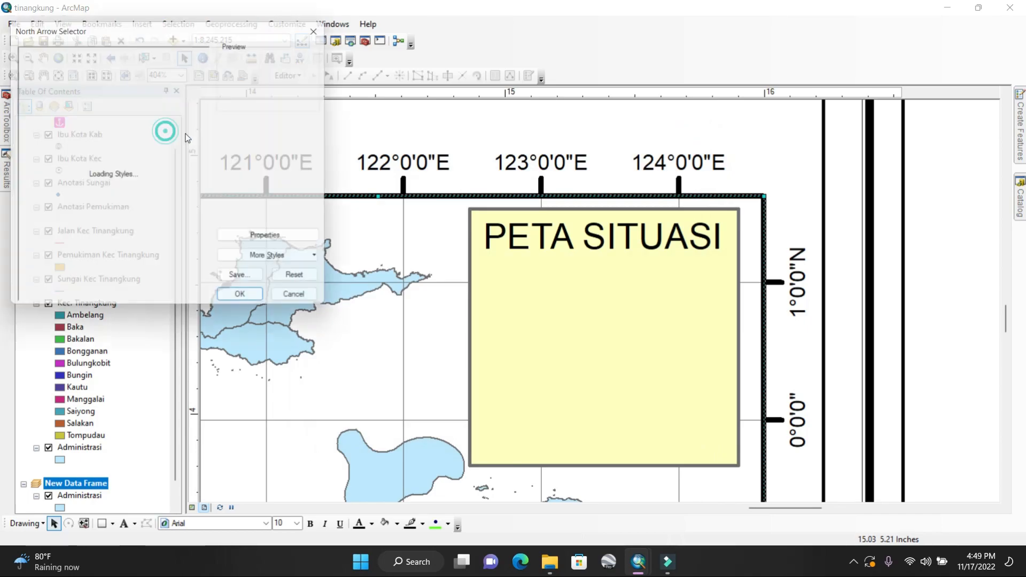
pyautogui.click(180, 94)
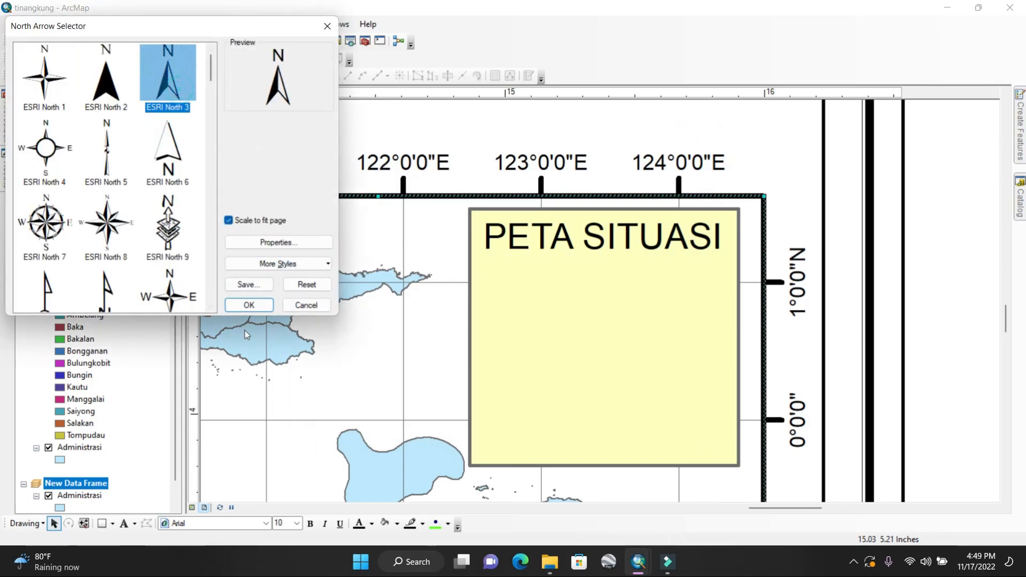
pyautogui.click(108, 234)
pyautogui.click(243, 301)
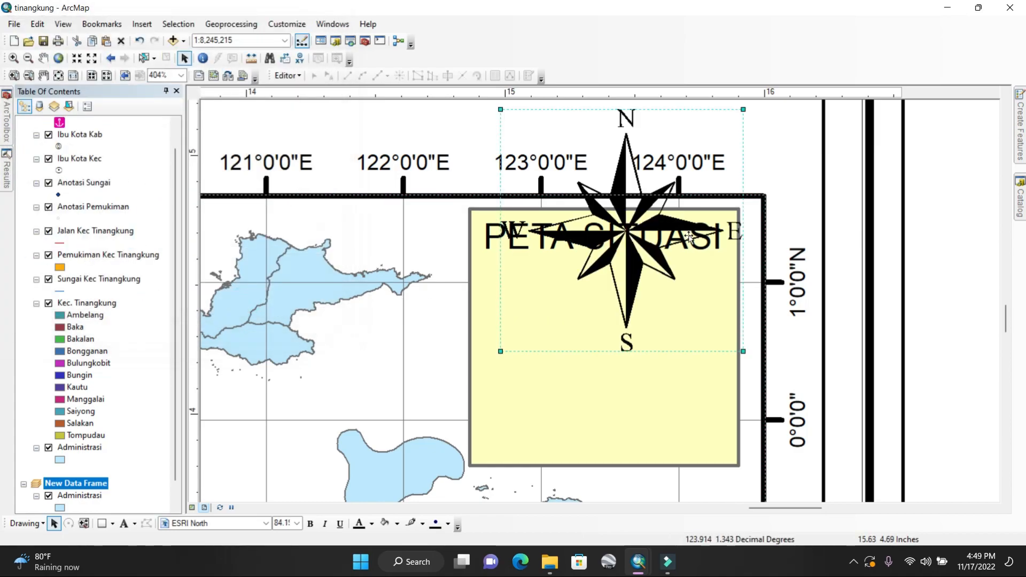
# Shrink the compass-style north arrow and center it below the PETA SITUASI text inside the yellow rectangle
pyautogui.moveTo(743, 110); pyautogui.dragTo(628, 241)
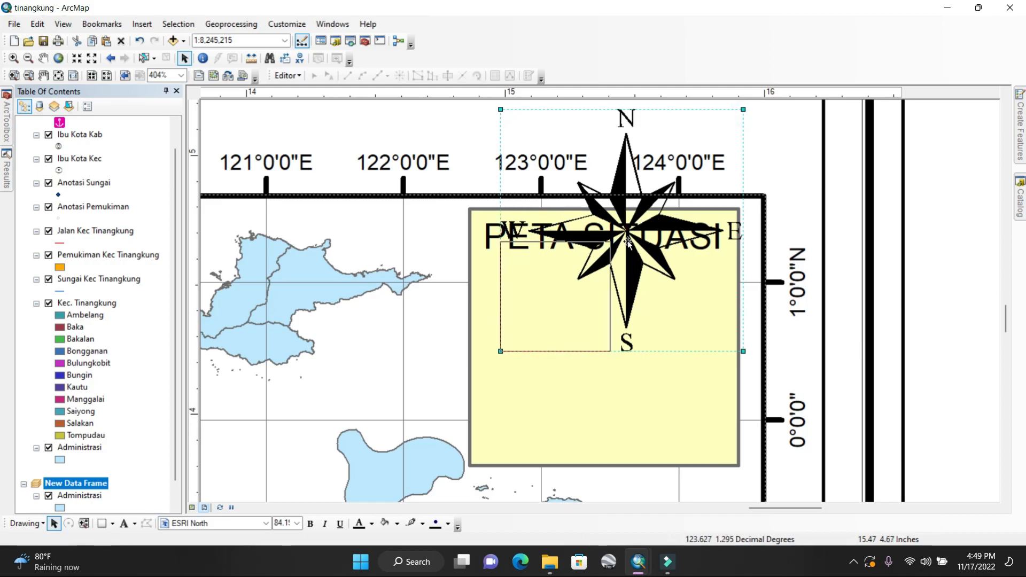
pyautogui.moveTo(554, 286); pyautogui.dragTo(592, 305)
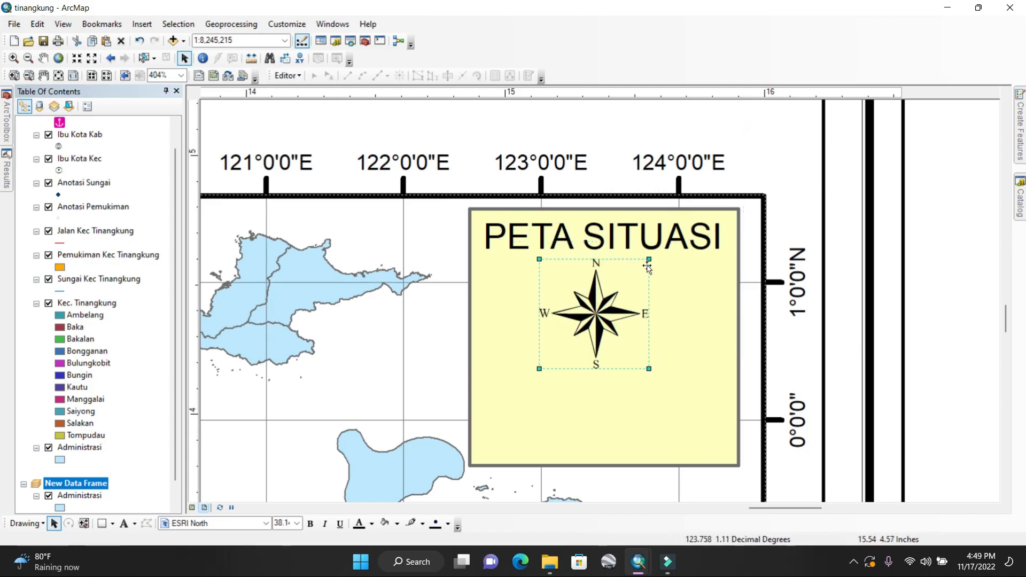
pyautogui.moveTo(649, 259); pyautogui.dragTo(628, 279)
pyautogui.moveTo(586, 312); pyautogui.dragTo(609, 299)
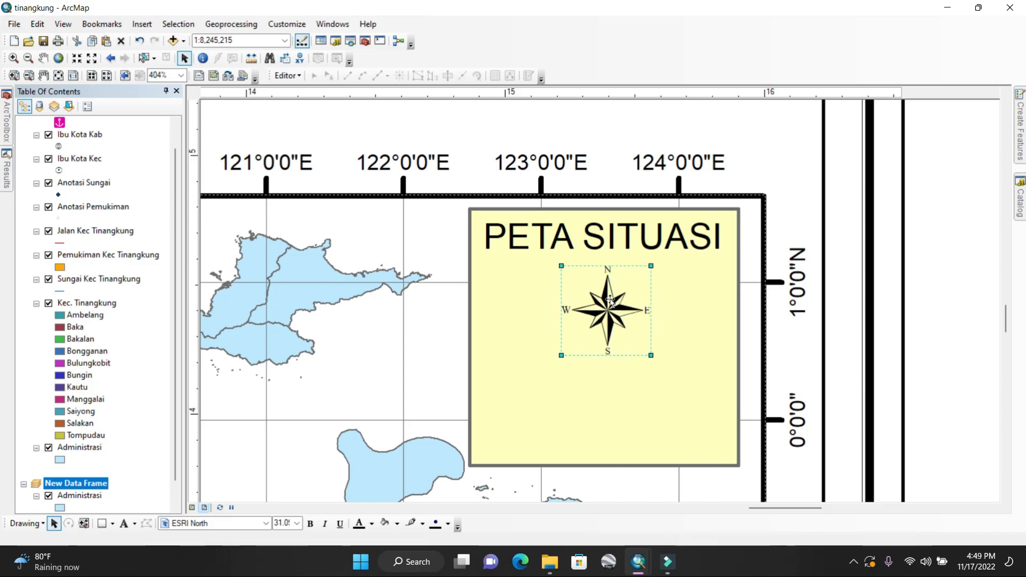
pyautogui.click(958, 225)
# Insert scale text in the Absolute Scale style and place it below the inset's north arrow
pyautogui.click(152, 26)
pyautogui.click(185, 161)
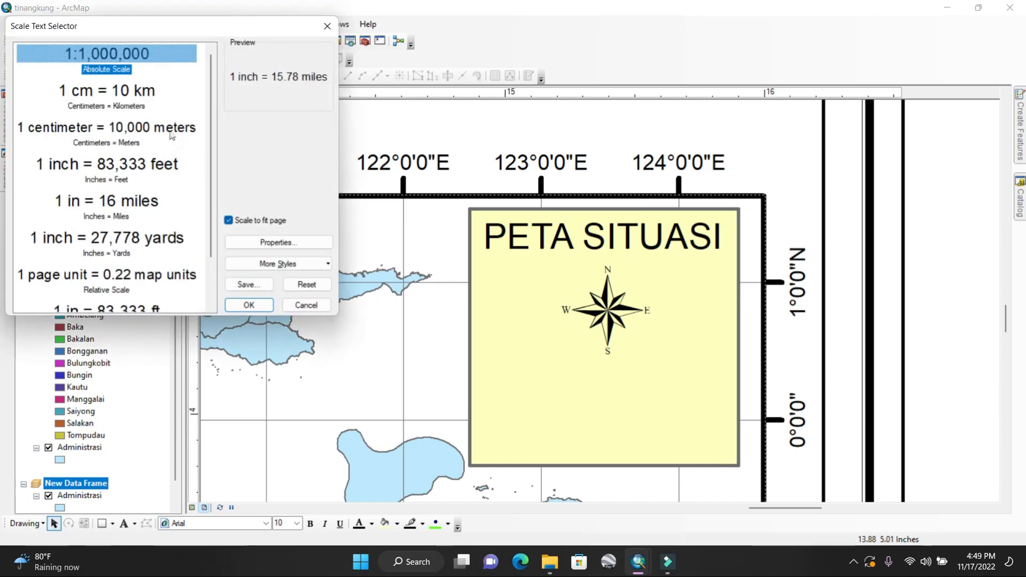
pyautogui.click(153, 61)
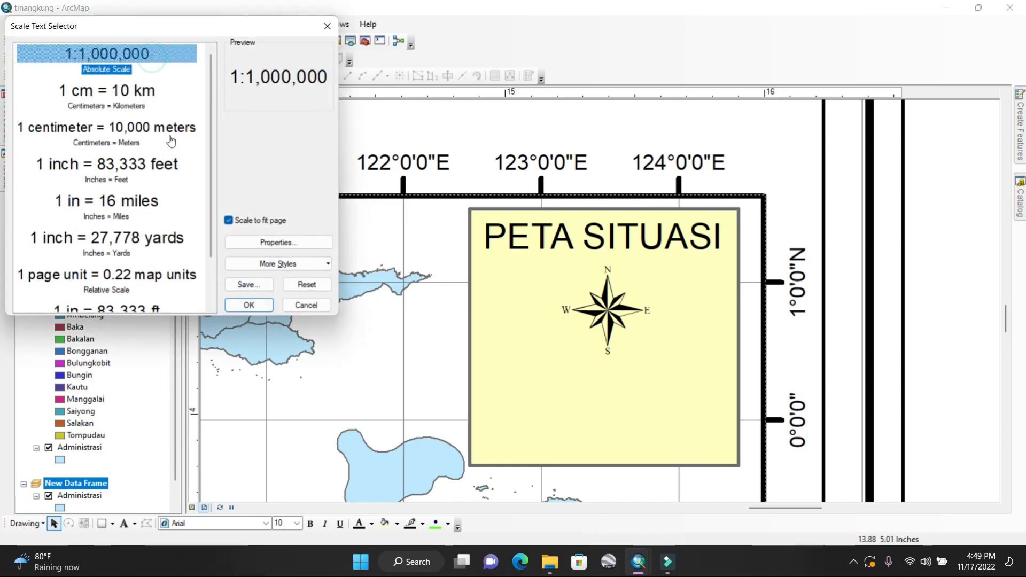
pyautogui.click(249, 304)
pyautogui.moveTo(594, 270); pyautogui.dragTo(583, 389)
# Set the scale of the inset map's data frame to 1:8,000,000
pyautogui.click(366, 231)
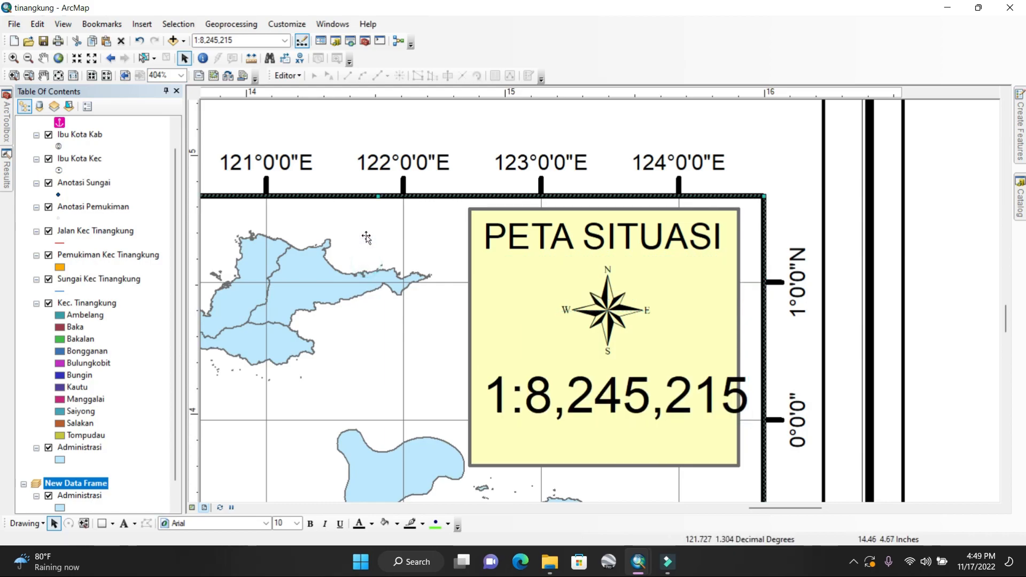
pyautogui.click(253, 223)
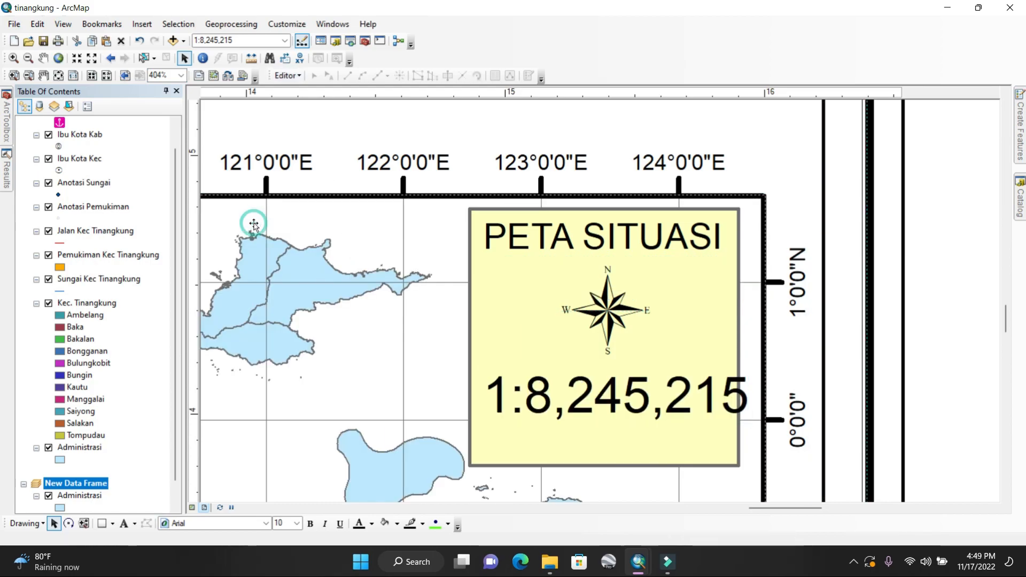
pyautogui.click(391, 215)
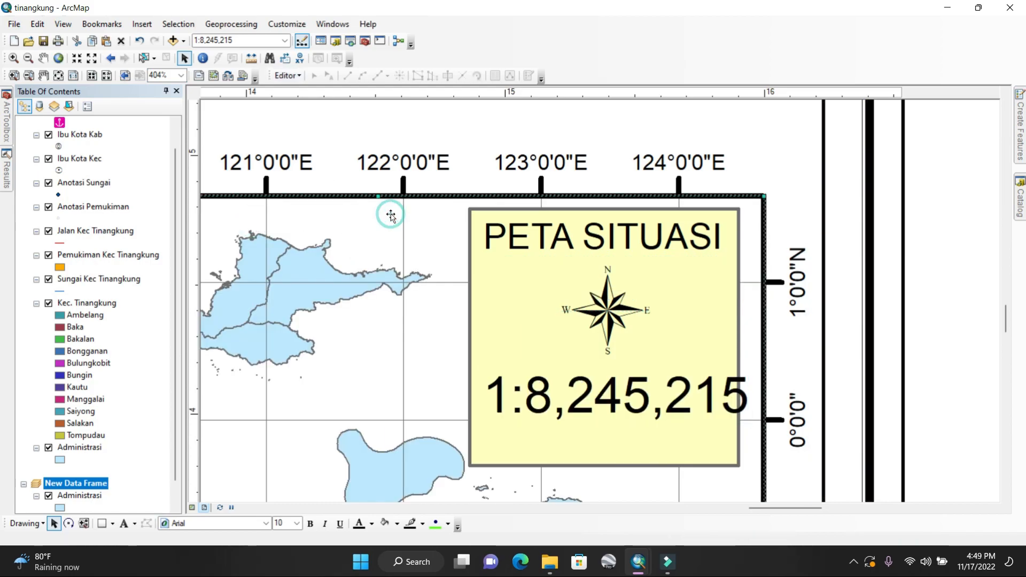
pyautogui.click(281, 45)
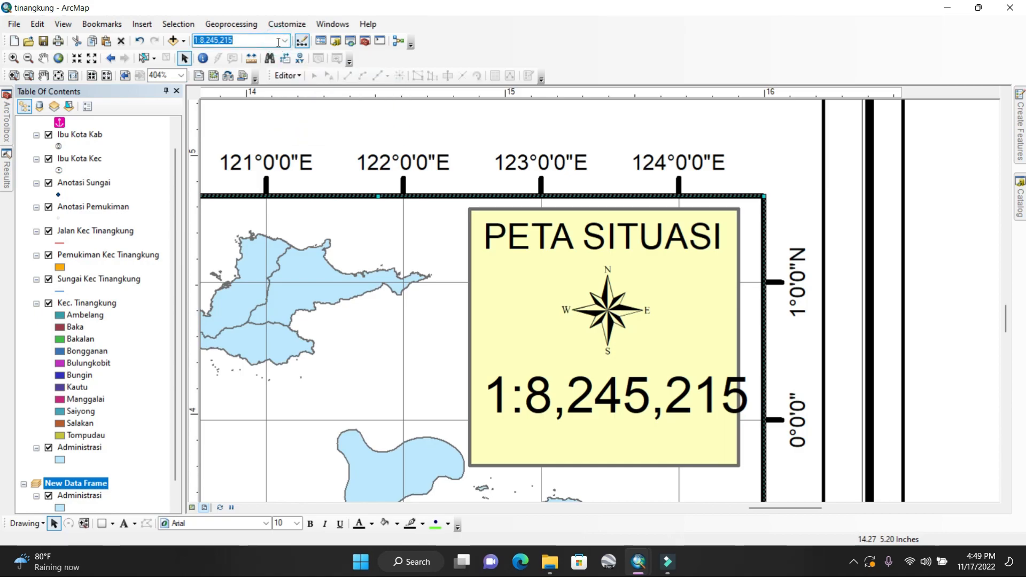
pyautogui.click(285, 41)
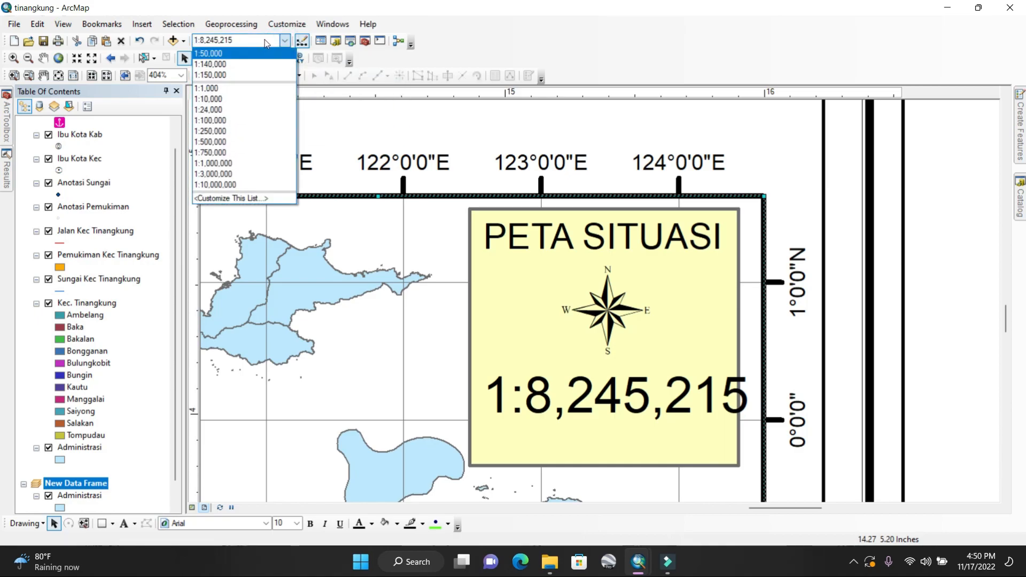
pyautogui.click(263, 40)
pyautogui.moveTo(263, 39); pyautogui.dragTo(221, 38)
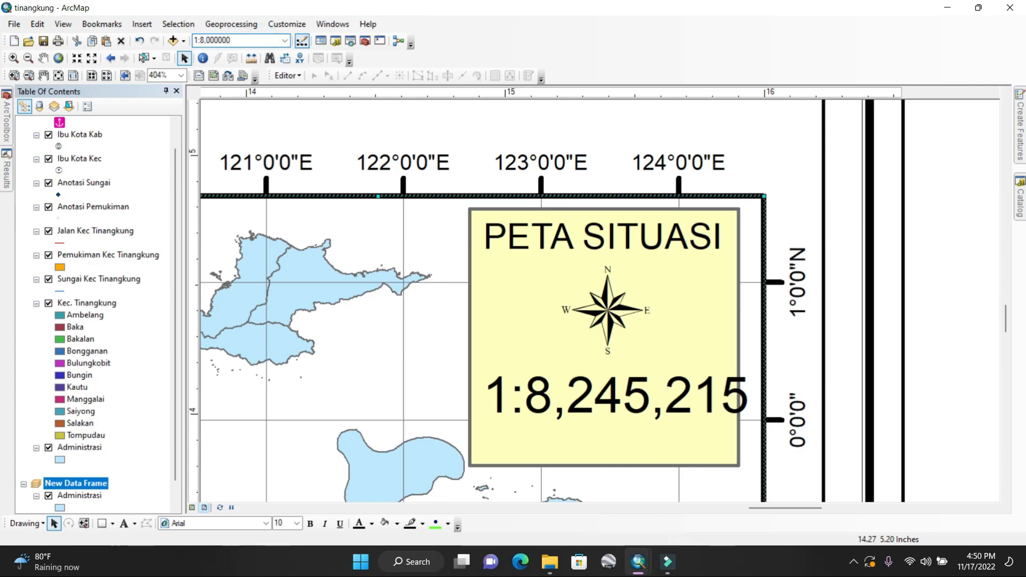
pyautogui.write('000000')
pyautogui.press('Return')
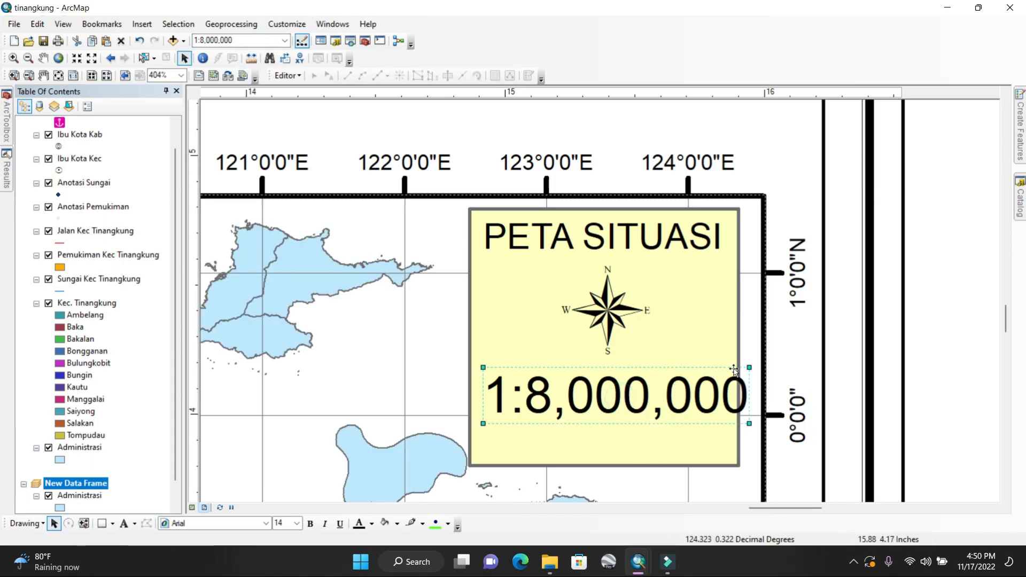
# Shrink the scale text to fit inside the yellow rectangle and place it below the north arrow
pyautogui.moveTo(749, 368); pyautogui.dragTo(684, 382)
pyautogui.moveTo(603, 404); pyautogui.dragTo(647, 392)
pyautogui.click(927, 327)
# Select the yellow rectangle, PETA SITUASI title, north arrow and scale text together and align them to a common center
pyautogui.moveTo(437, 193); pyautogui.dragTo(780, 500)
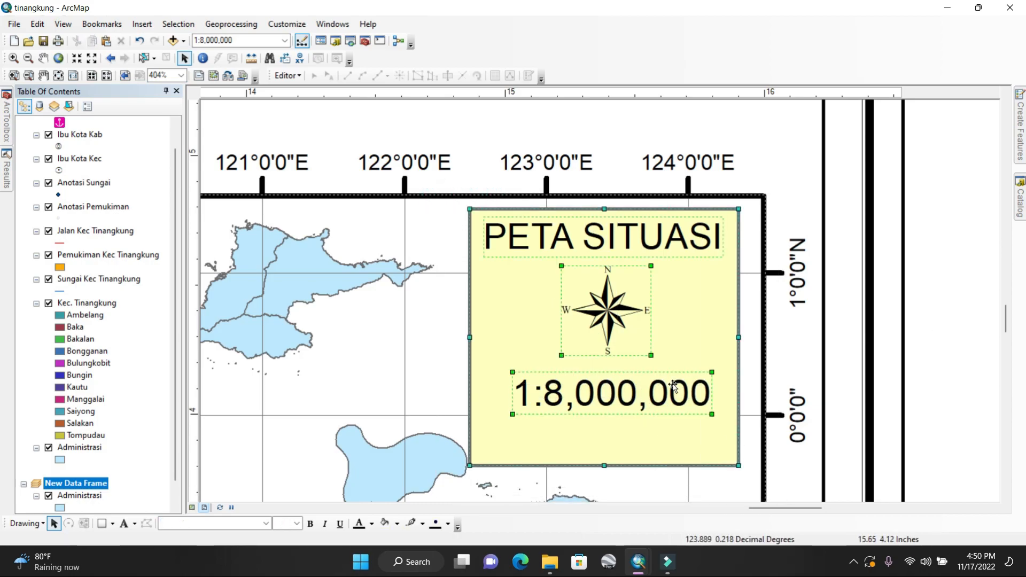
pyautogui.rightClick(674, 149)
pyautogui.moveTo(712, 329)
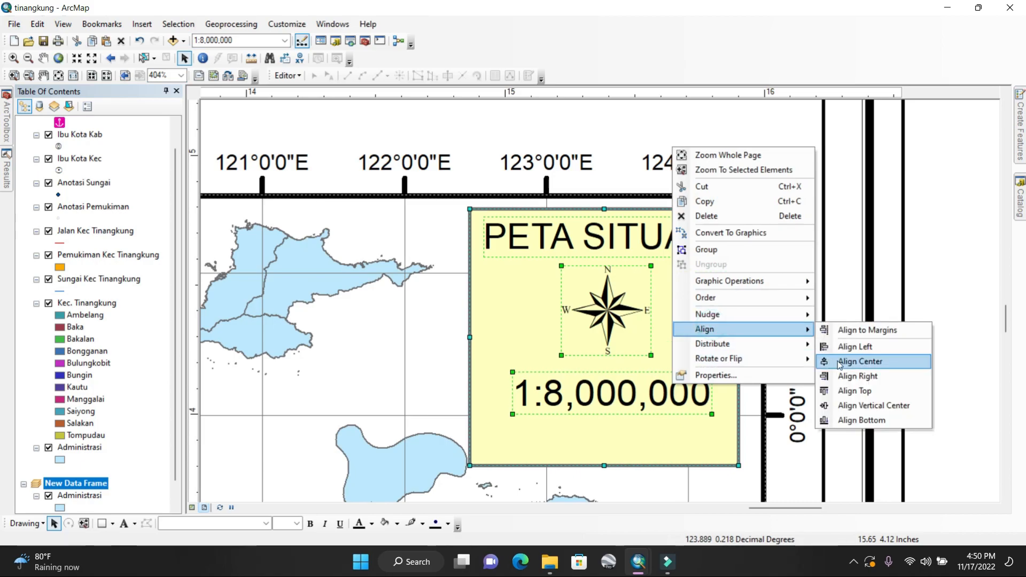
pyautogui.click(860, 361)
# Try making the selected box elements the same height, then distributing them vertically, undoing each attempt
pyautogui.rightClick(648, 314)
pyautogui.moveTo(695, 270)
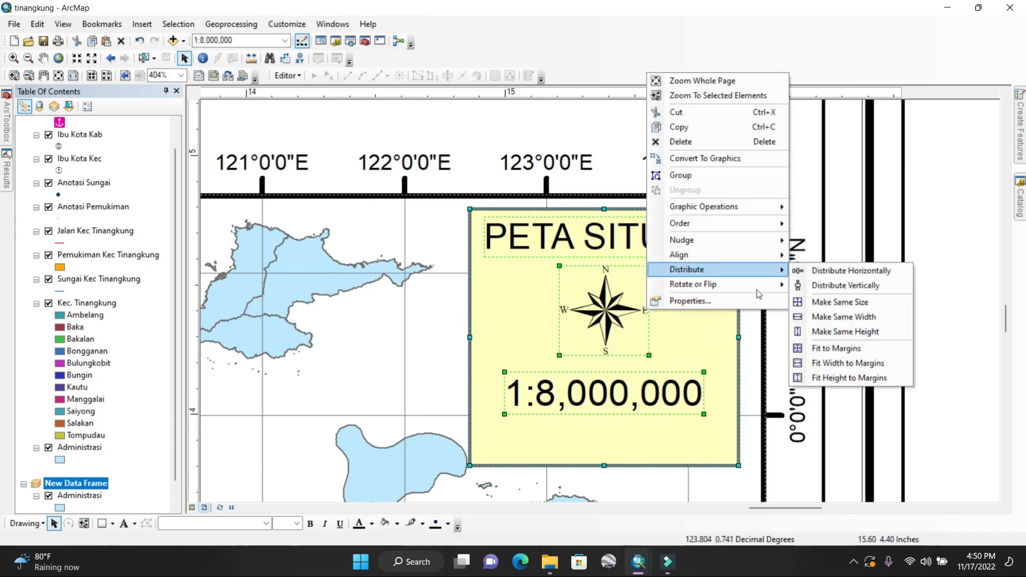
pyautogui.click(837, 331)
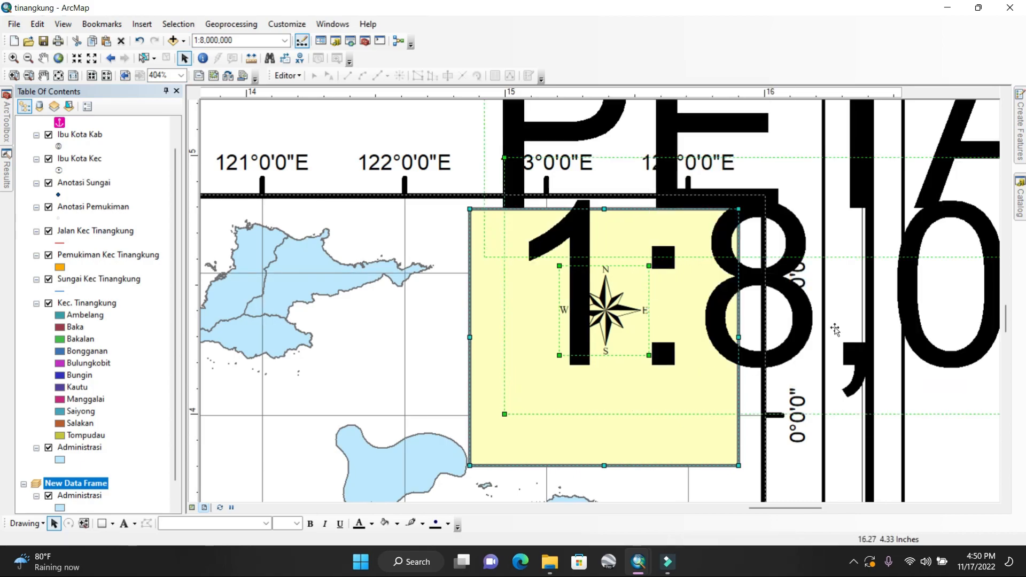
pyautogui.click(138, 41)
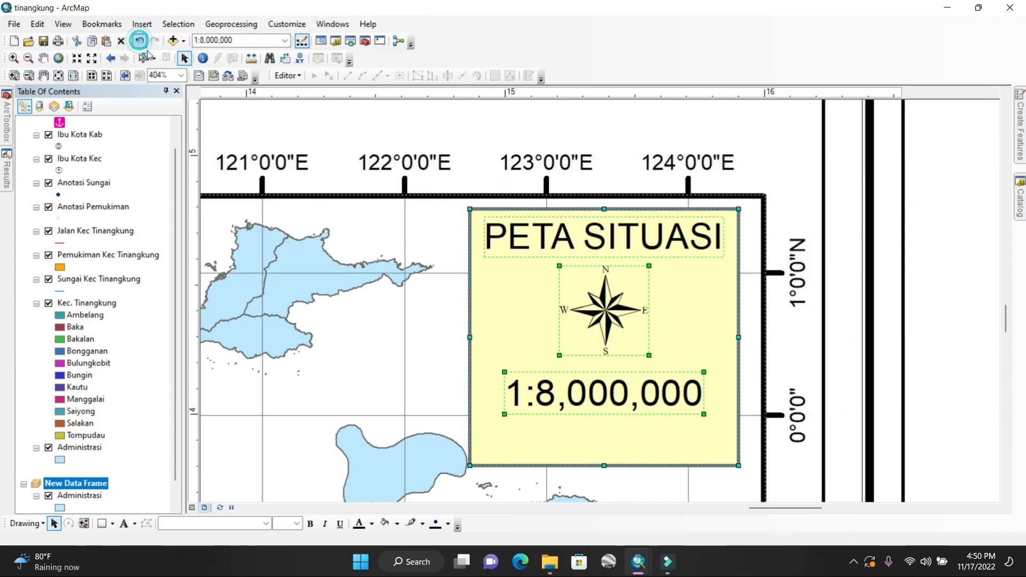
pyautogui.rightClick(596, 234)
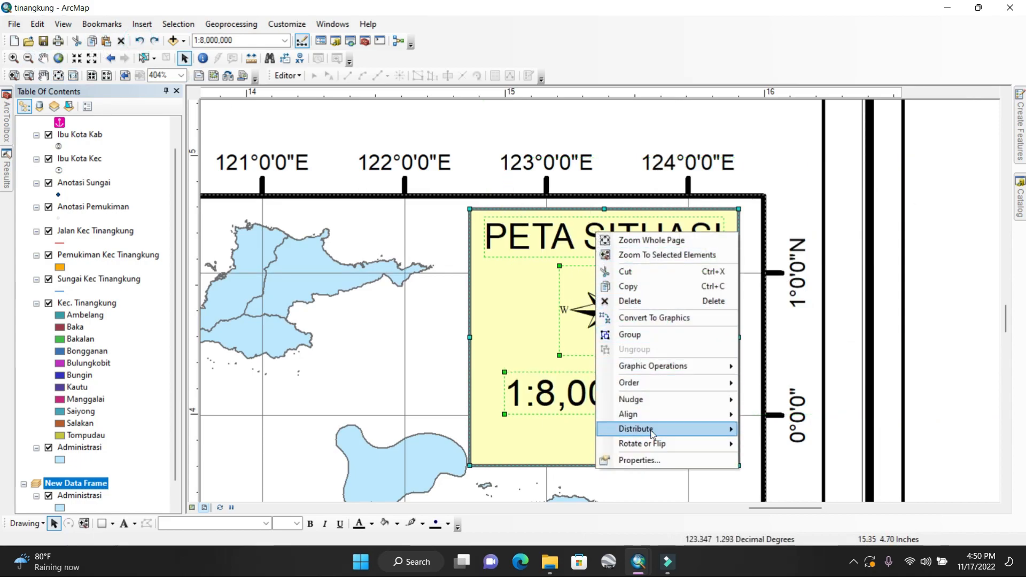
pyautogui.moveTo(651, 433)
pyautogui.click(770, 442)
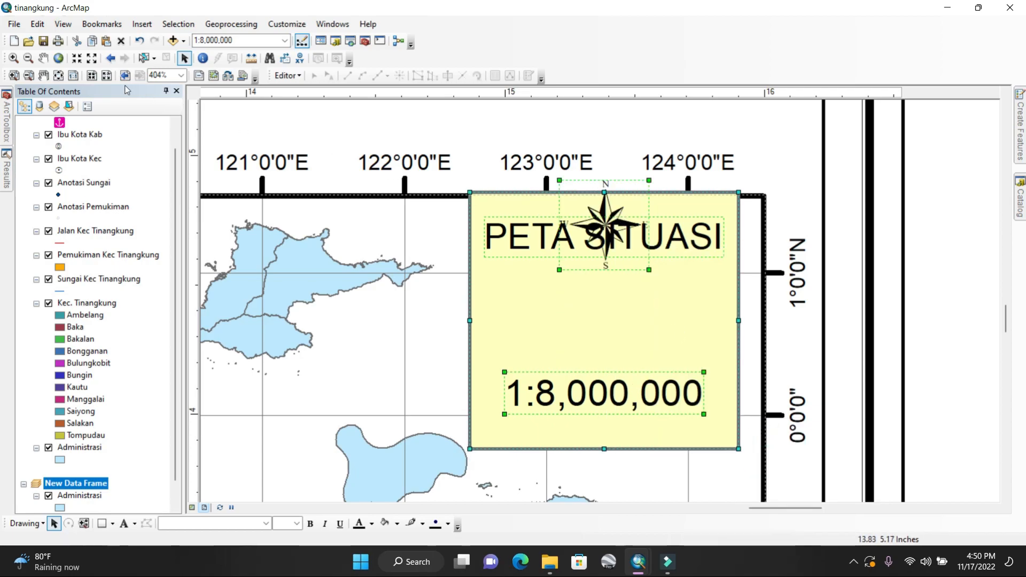
pyautogui.click(139, 40)
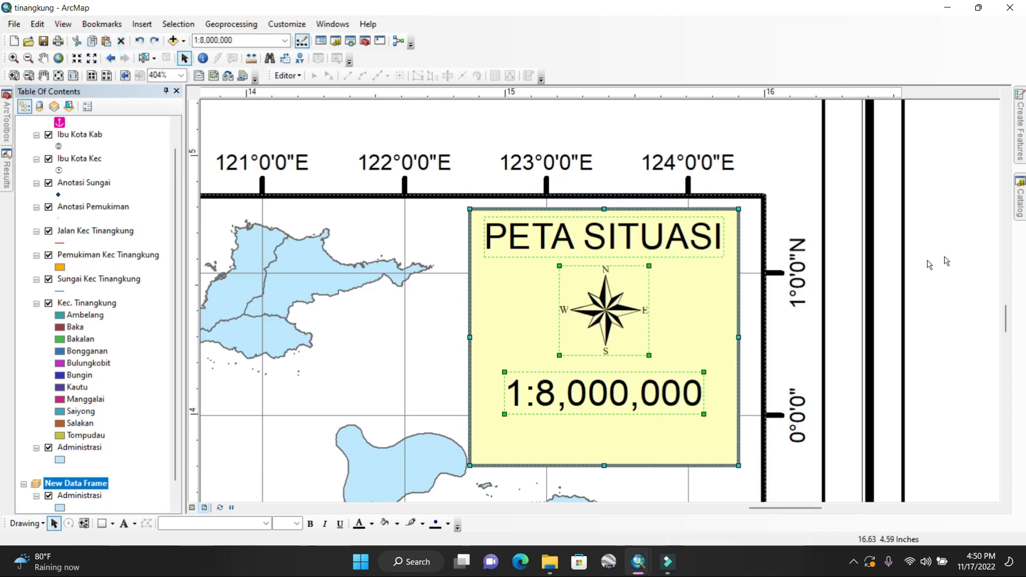
pyautogui.click(988, 227)
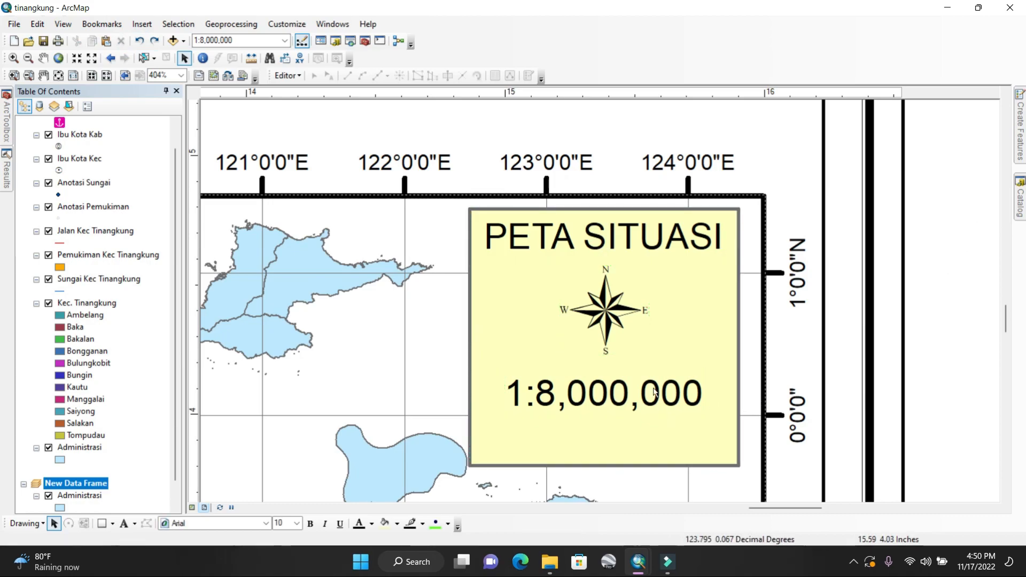
# Move the scale text and north arrow slightly lower in the yellow rectangle and enlarge the north arrow
pyautogui.click(605, 394)
pyautogui.moveTo(604, 394); pyautogui.dragTo(605, 414)
pyautogui.click(600, 323)
pyautogui.moveTo(600, 324); pyautogui.dragTo(599, 345)
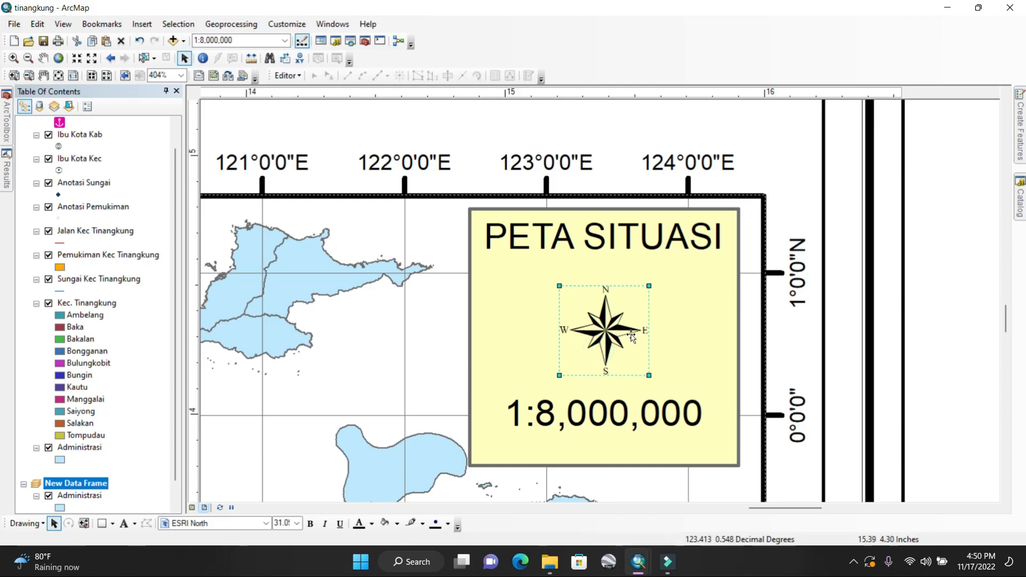
pyautogui.moveTo(649, 286); pyautogui.dragTo(667, 268)
pyautogui.click(916, 281)
# Align the yellow rectangle, title, enlarged north arrow and scale text to a common center again
pyautogui.moveTo(409, 191); pyautogui.dragTo(769, 478)
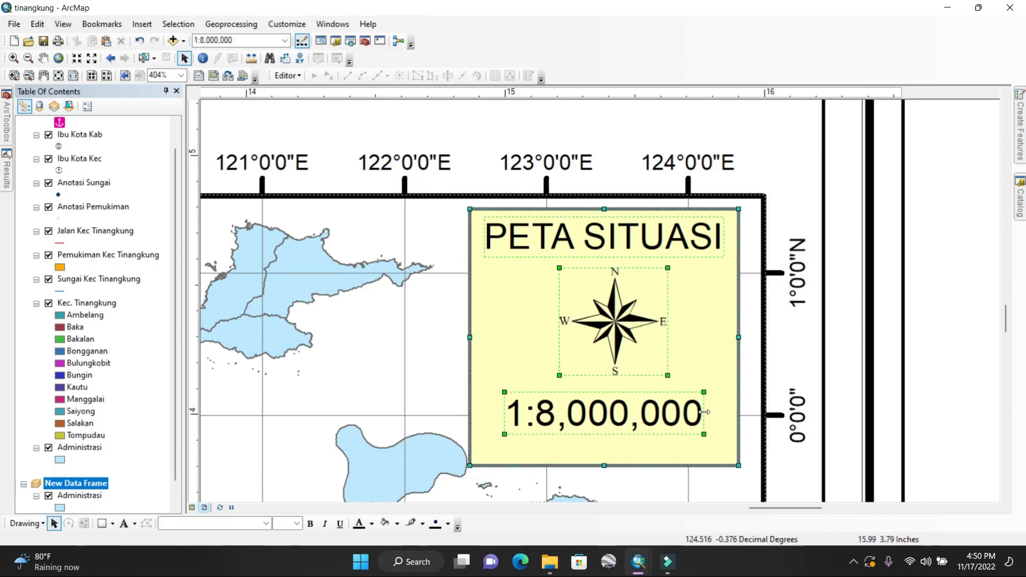
pyautogui.rightClick(654, 359)
pyautogui.moveTo(695, 304)
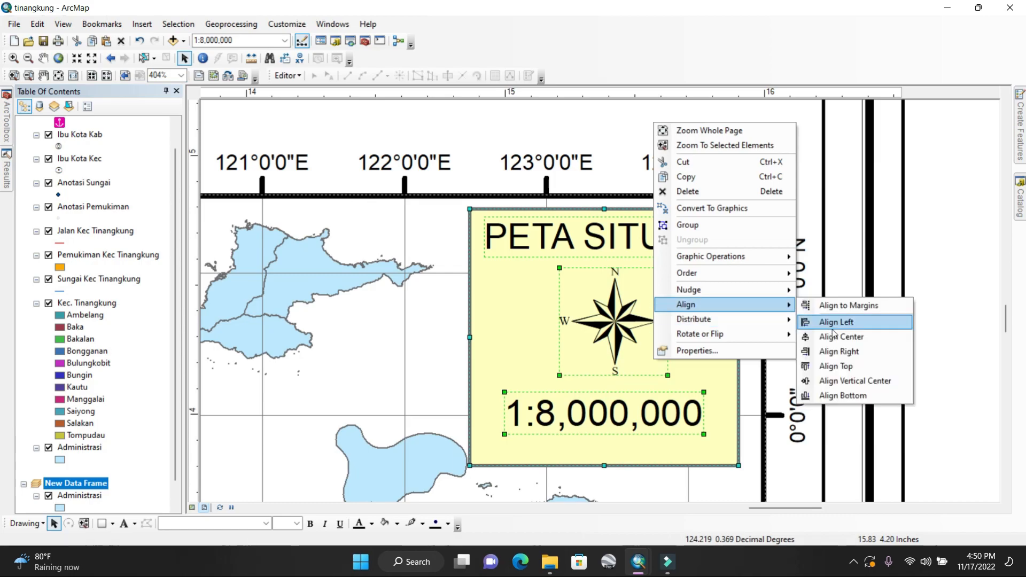
pyautogui.click(847, 336)
pyautogui.click(939, 340)
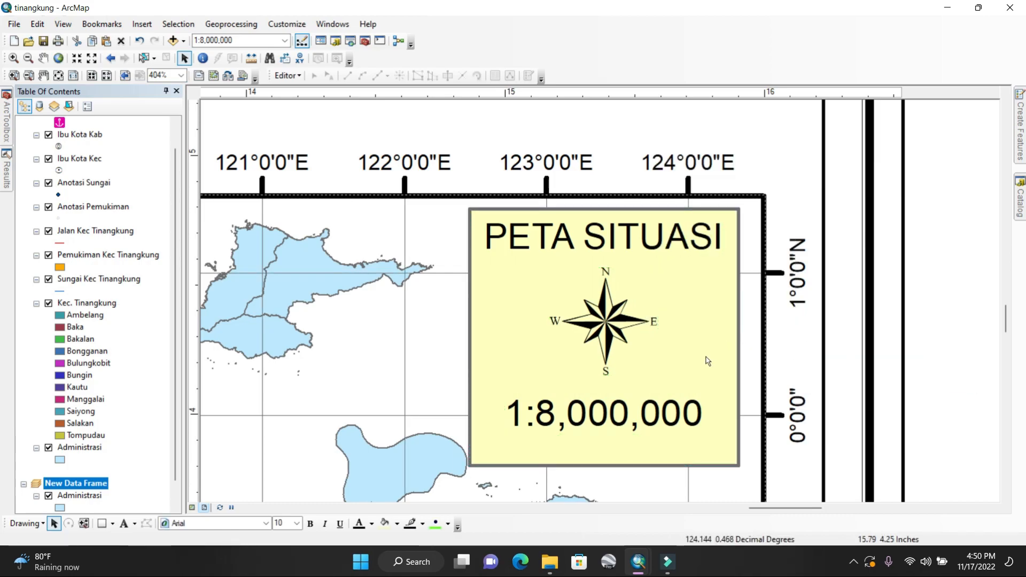
# Draw a wide, low yellow rectangle in the lower-left corner of the inset map and enlarge it slightly
pyautogui.scroll(5, 654, 341)
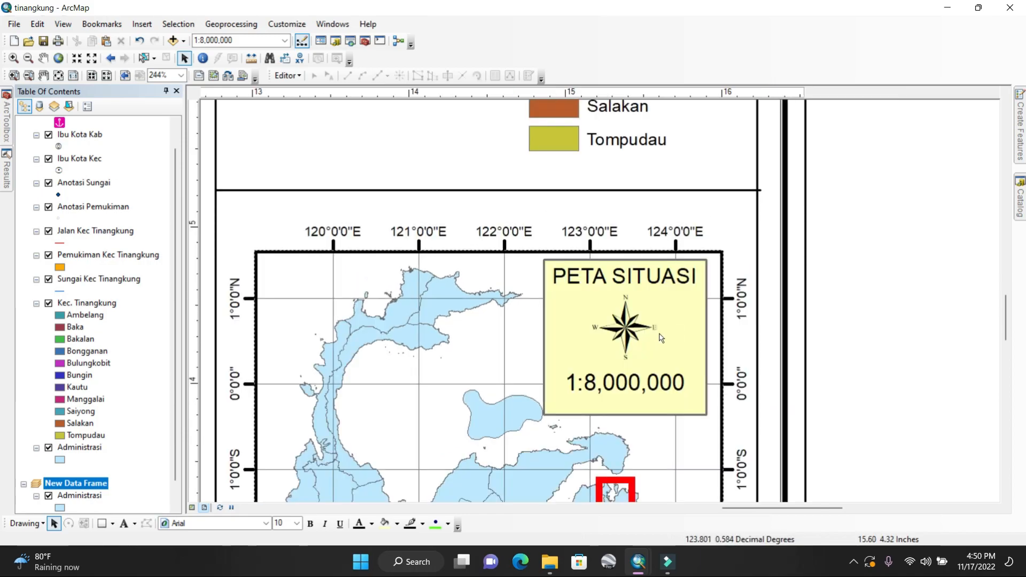
pyautogui.scroll(1, 661, 337)
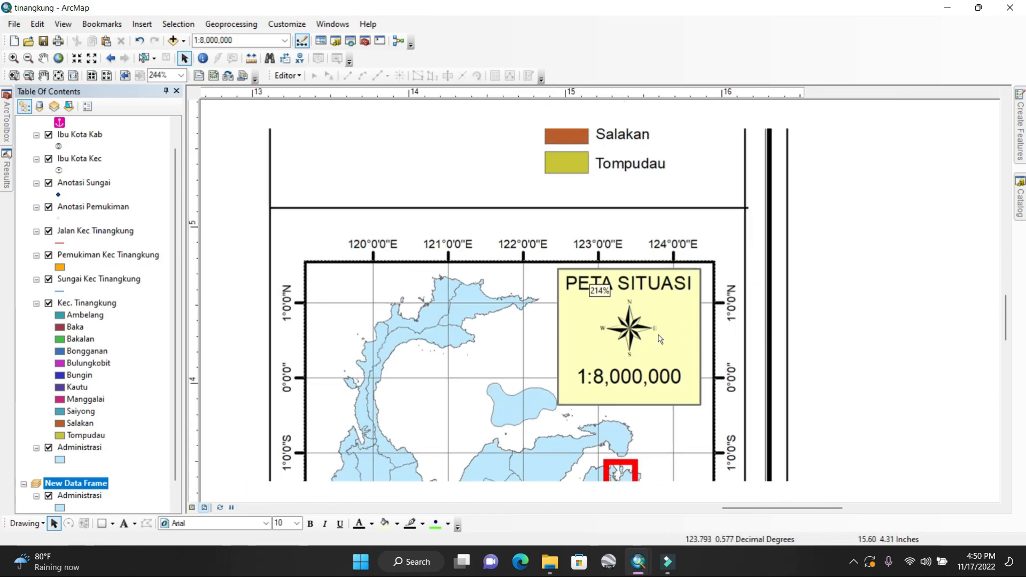
pyautogui.click(43, 76)
pyautogui.moveTo(401, 325); pyautogui.dragTo(389, 145)
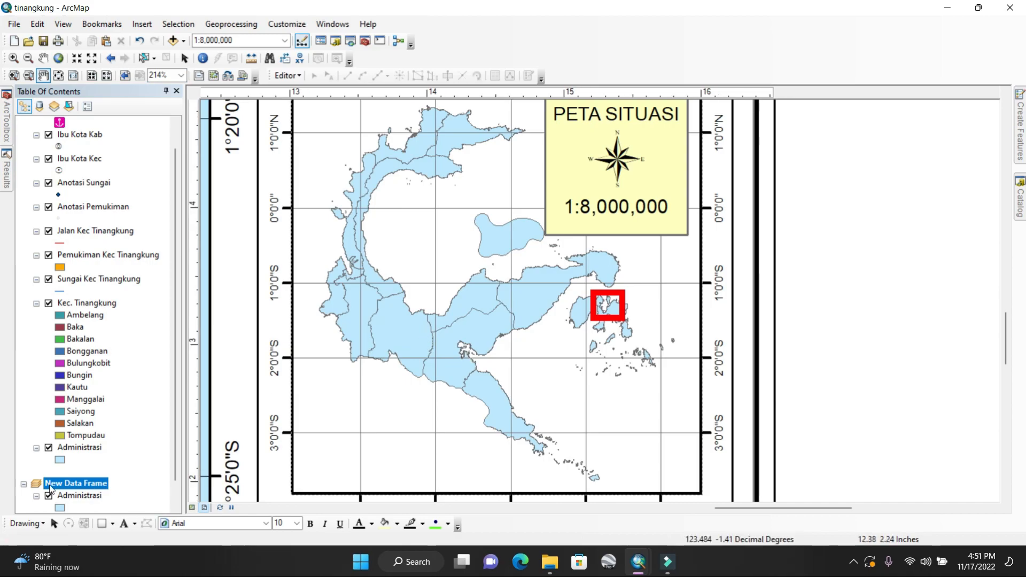
pyautogui.click(102, 523)
pyautogui.moveTo(306, 461); pyautogui.dragTo(540, 473)
pyautogui.moveTo(421, 460); pyautogui.dragTo(421, 455)
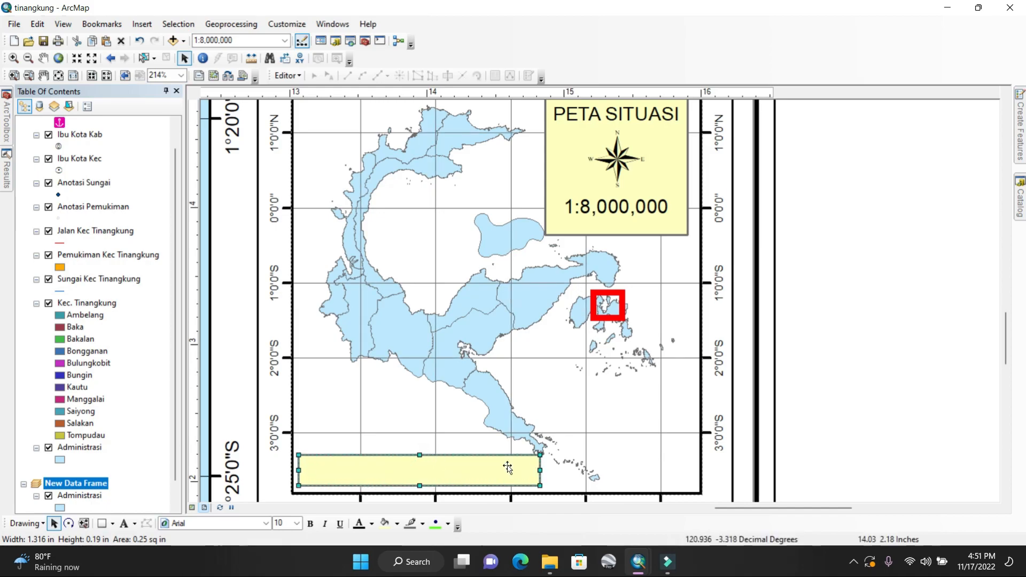
pyautogui.click(871, 442)
# Draw a square about 0.14 in wide at the low rectangle's left end, with white fill and a red outline of width 2
pyautogui.click(100, 523)
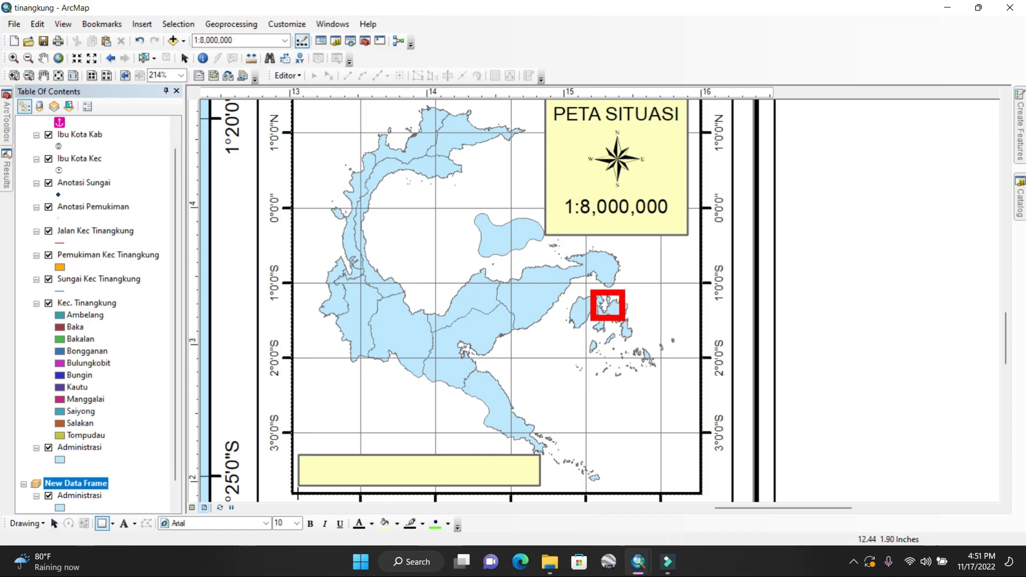
pyautogui.moveTo(309, 461)
pyautogui.mouseDown()
pyautogui.moveTo(336, 487)
pyautogui.moveTo(328, 480)
pyautogui.mouseUp()
pyautogui.doubleClick(324, 474)
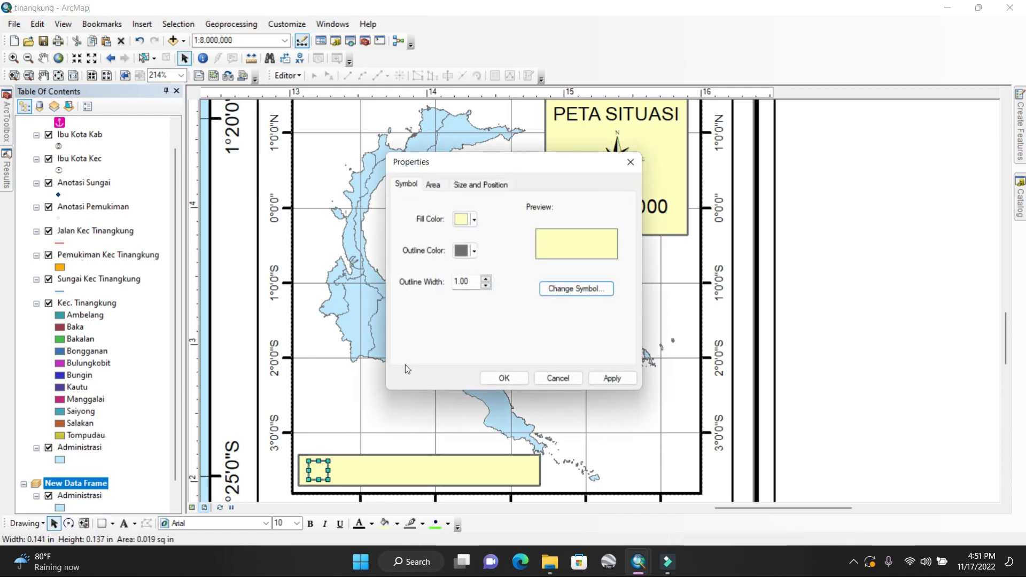
pyautogui.click(463, 251)
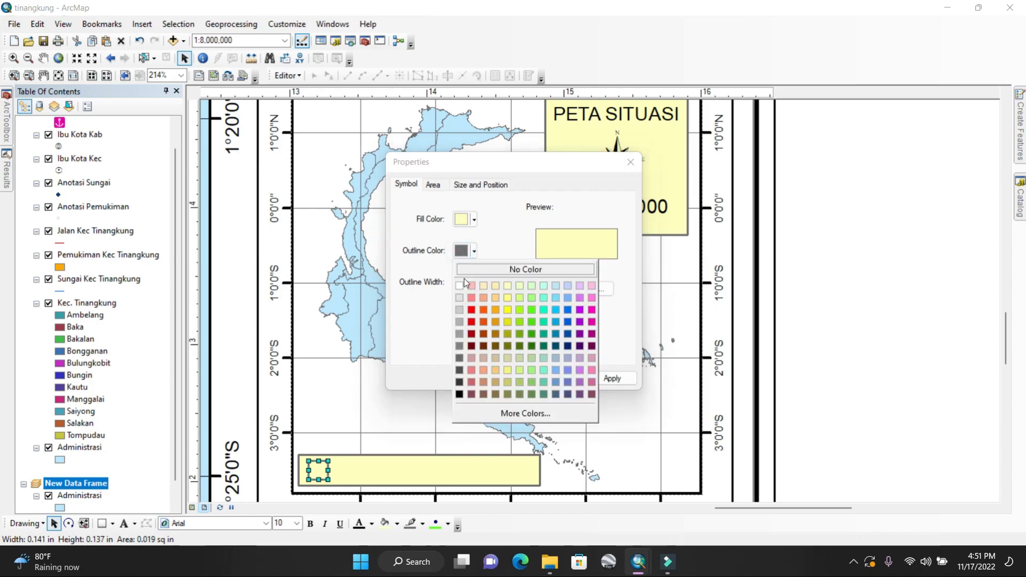
pyautogui.click(471, 310)
pyautogui.click(461, 218)
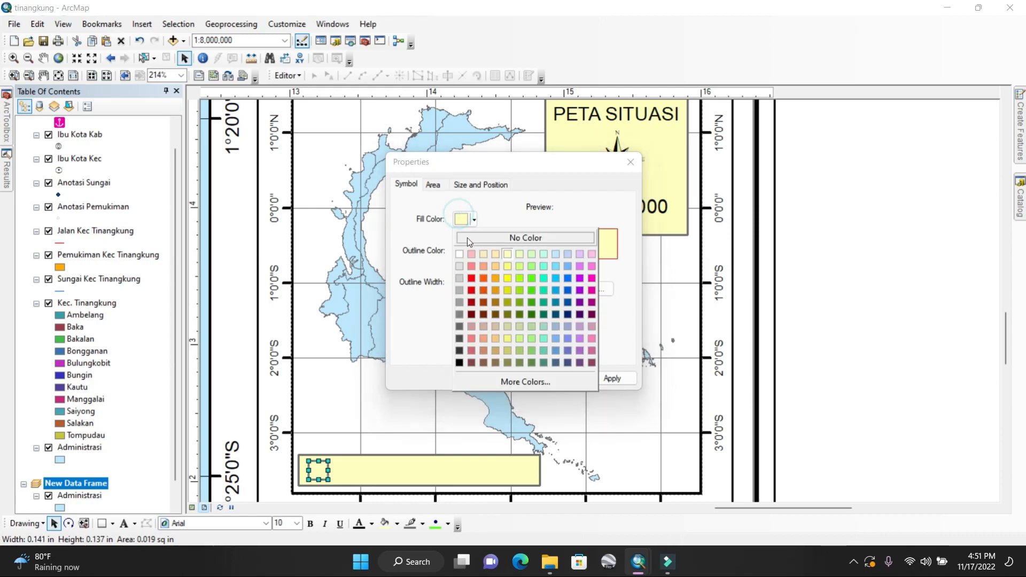
pyautogui.click(459, 254)
pyautogui.click(485, 278)
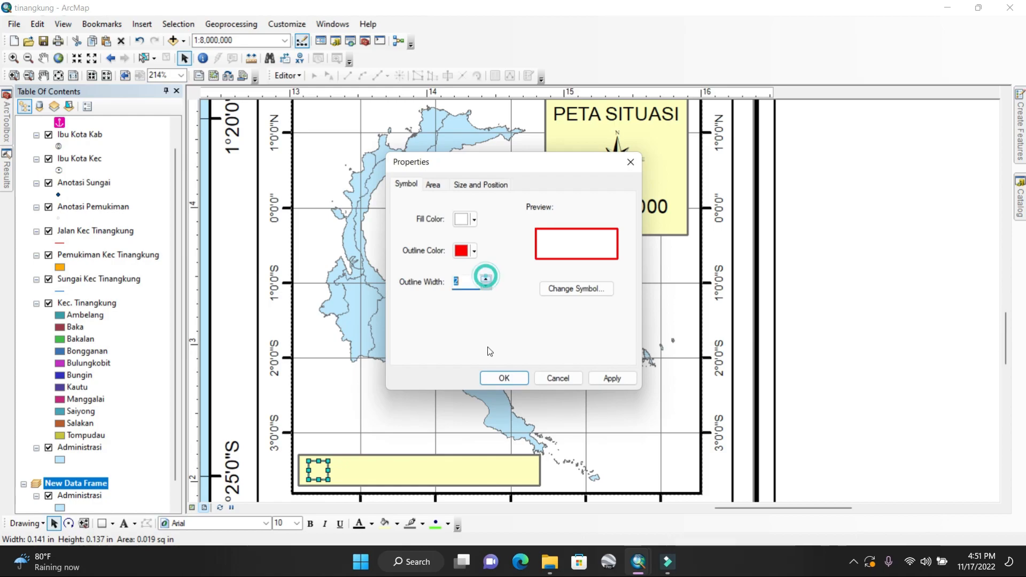
pyautogui.click(497, 380)
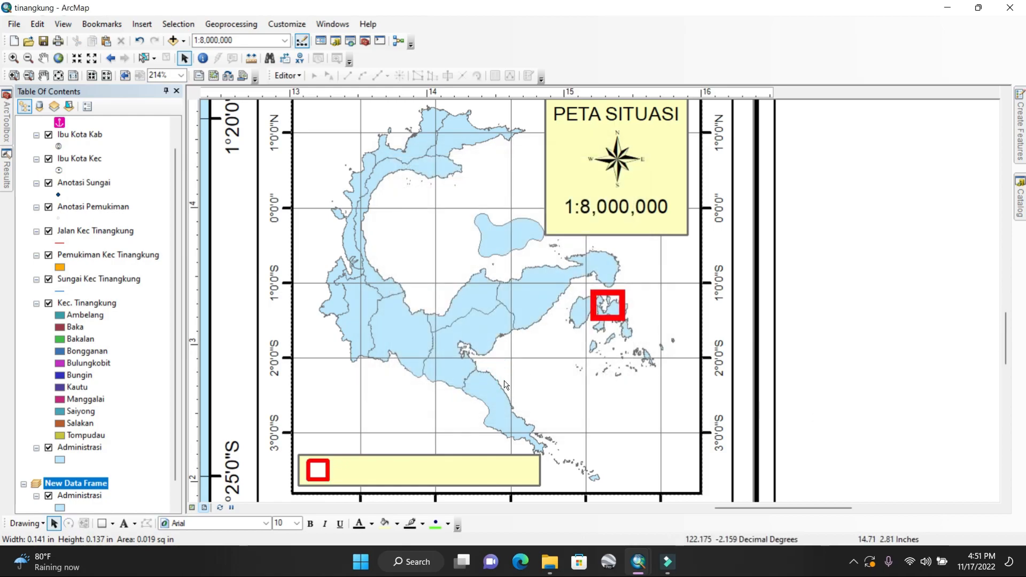
# Change the small red-outlined square's fill to No Color
pyautogui.doubleClick(318, 475)
pyautogui.click(468, 223)
pyautogui.click(472, 241)
pyautogui.click(522, 379)
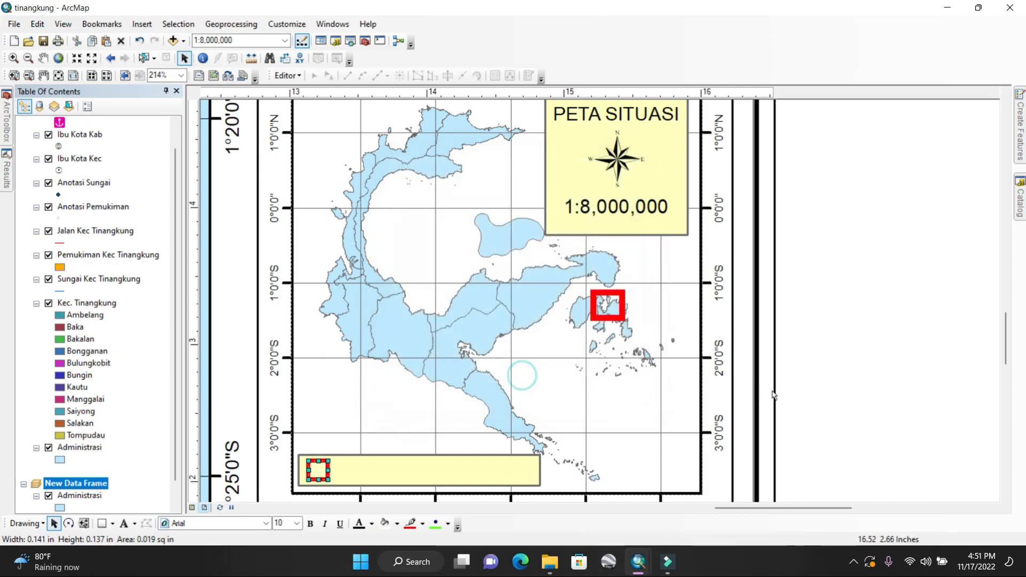
# Add the text "Area Yang Di Petakan" beside the small red square in the low yellow rectangle
pyautogui.click(123, 523)
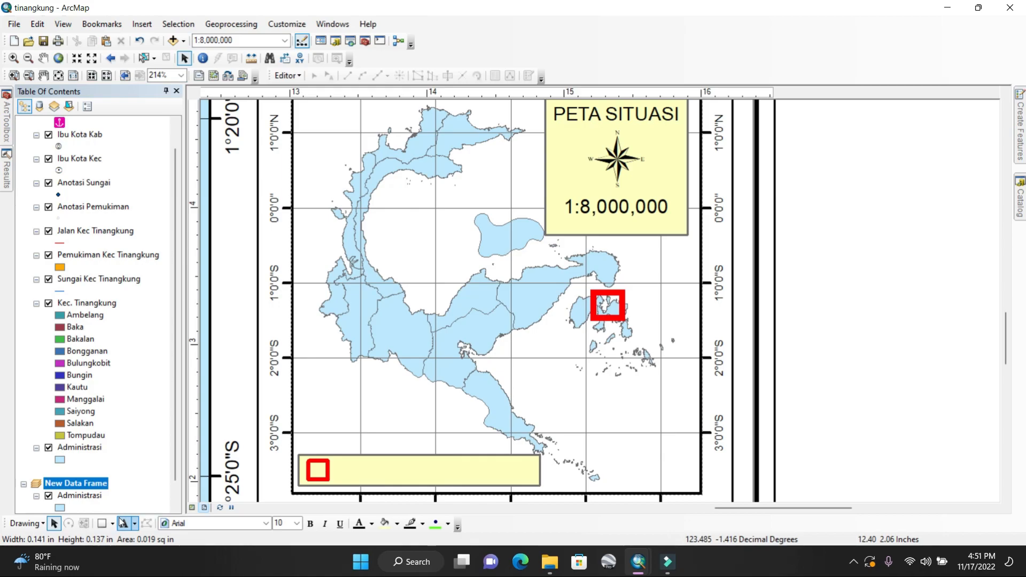
pyautogui.click(342, 468)
pyautogui.press('Return')
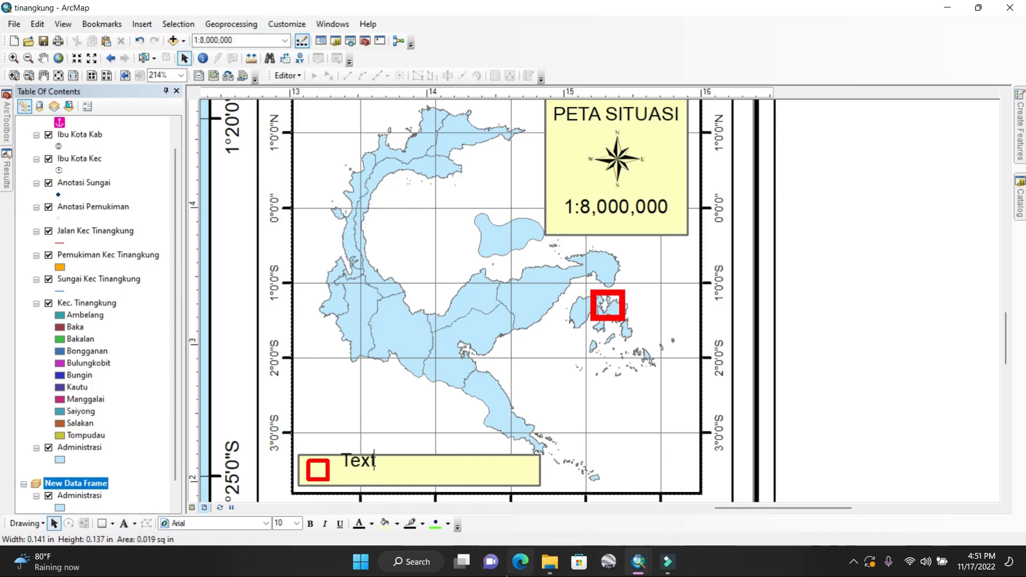
pyautogui.write('Area Yang Di Petakan')
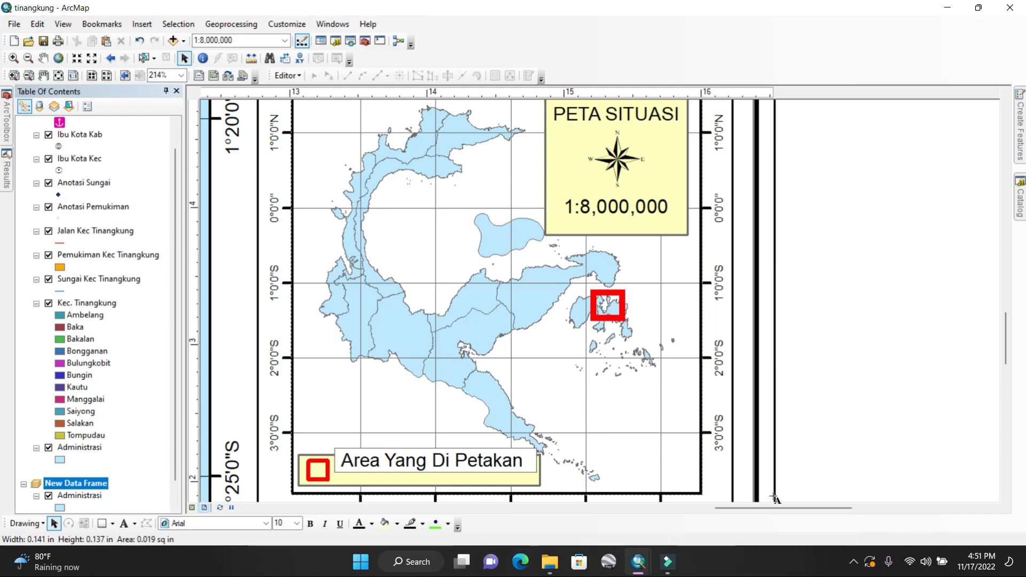
pyautogui.click(813, 412)
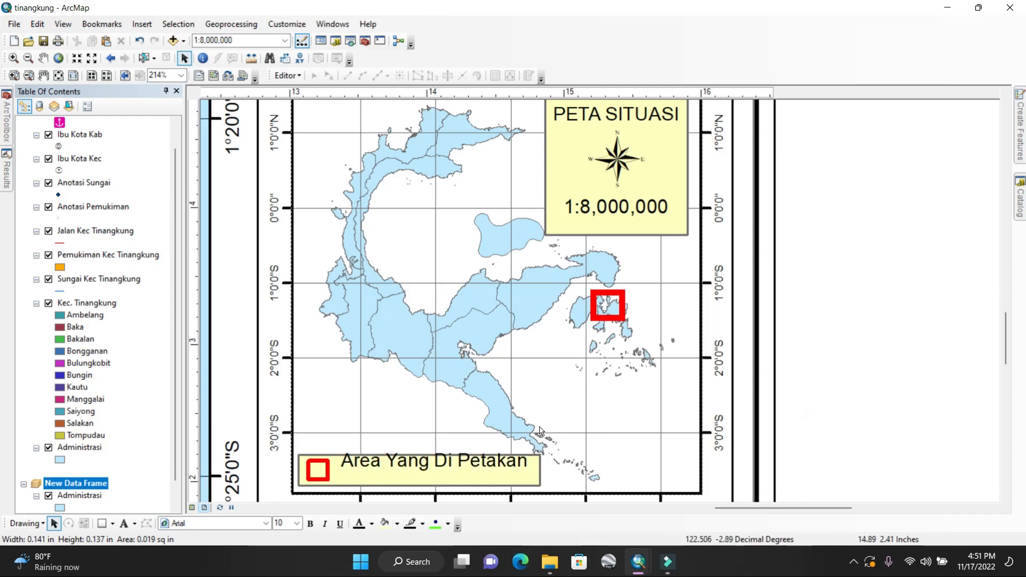
# Move the text "Area Yang Di Petakan" down so it is vertically centred in the low yellow rectangle beside the red square
pyautogui.doubleClick(510, 466)
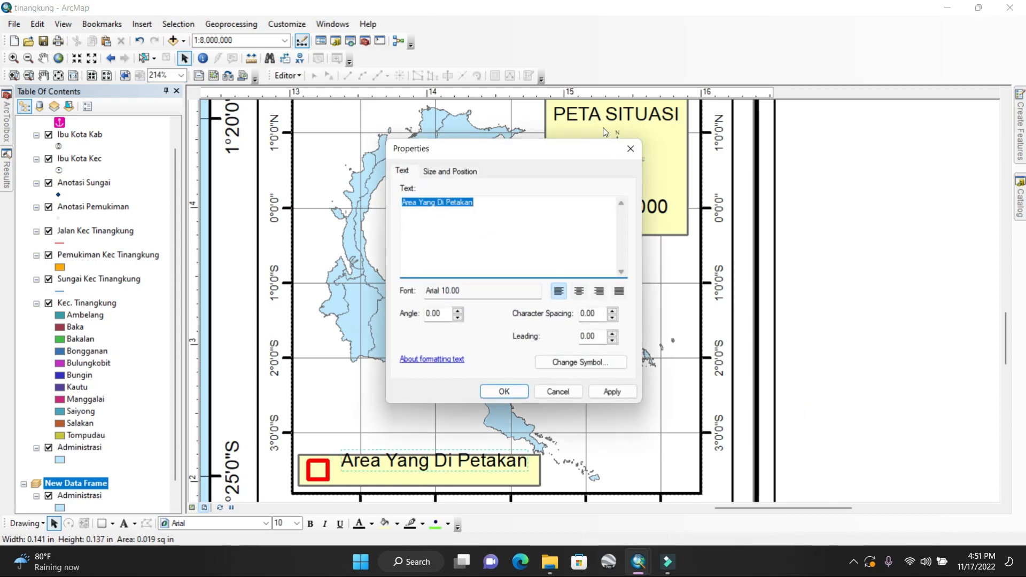
pyautogui.click(631, 149)
pyautogui.moveTo(451, 469); pyautogui.dragTo(449, 479)
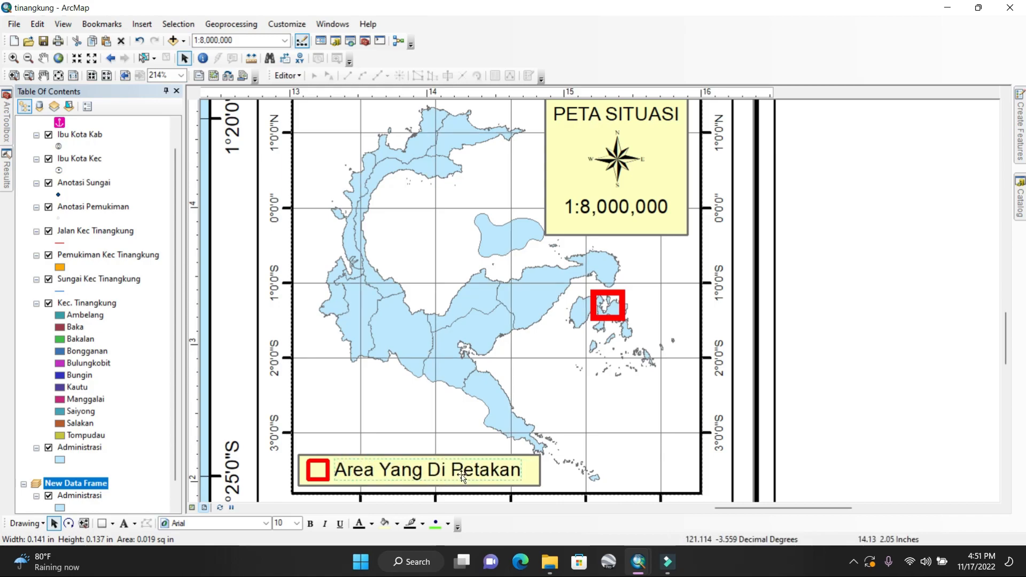
pyautogui.click(814, 411)
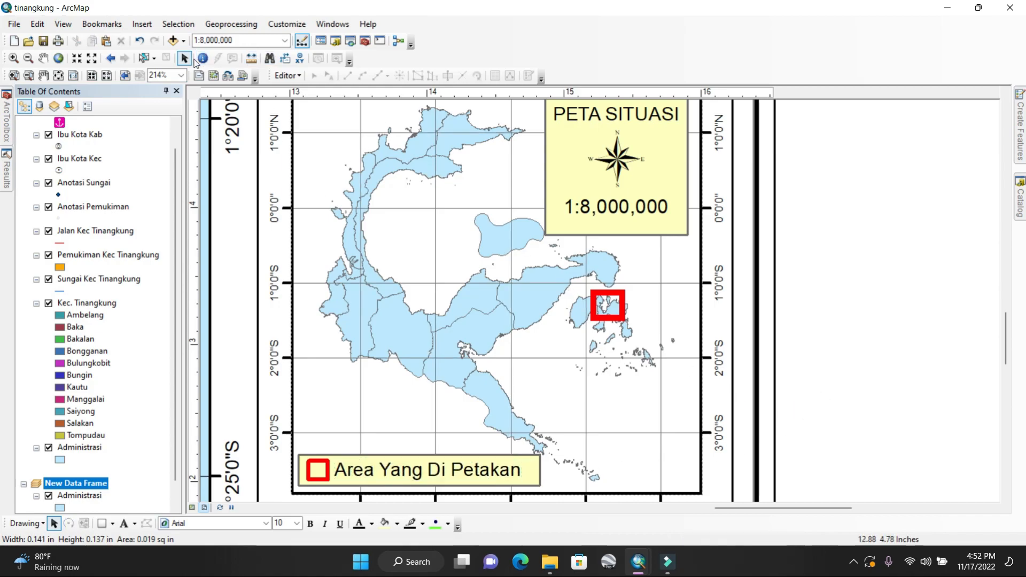
# Insert the picture "MAPPER PEMULA" from the Documents folder and place it below the inset map in the information box
pyautogui.click(59, 76)
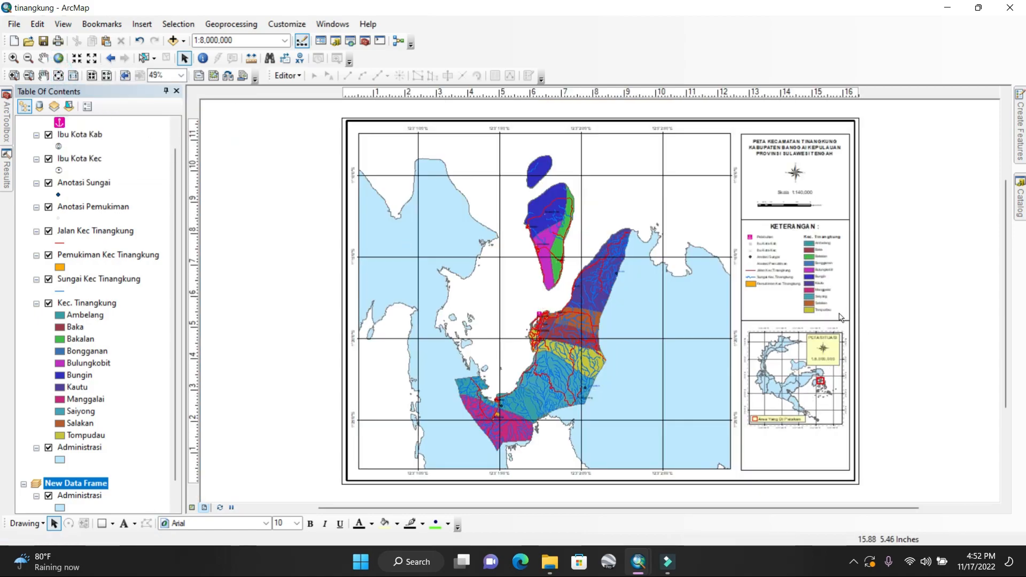
pyautogui.click(142, 24)
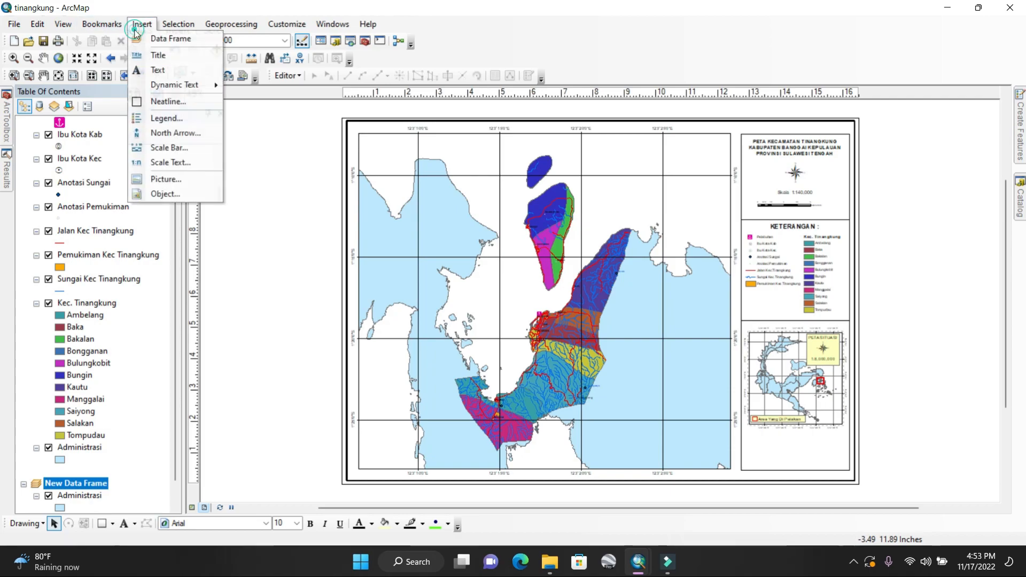
pyautogui.click(163, 179)
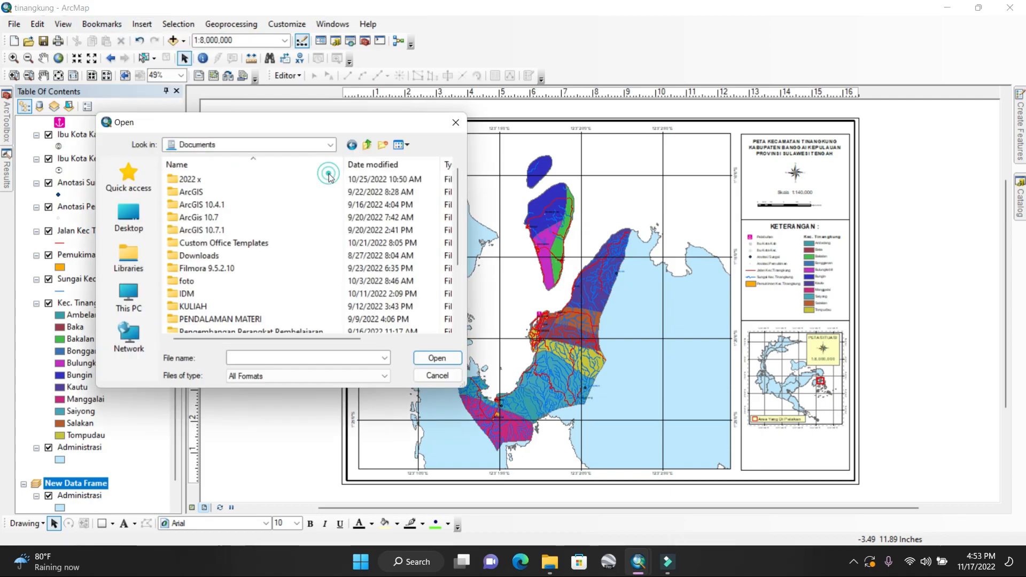
pyautogui.scroll(-2, 210, 299)
pyautogui.doubleClick(209, 319)
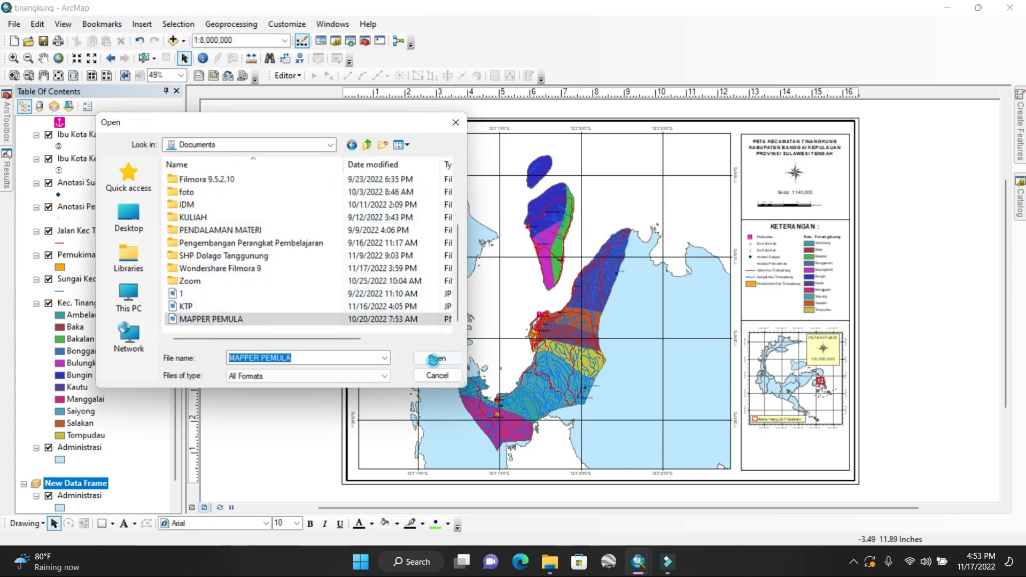
pyautogui.moveTo(583, 305); pyautogui.dragTo(774, 450)
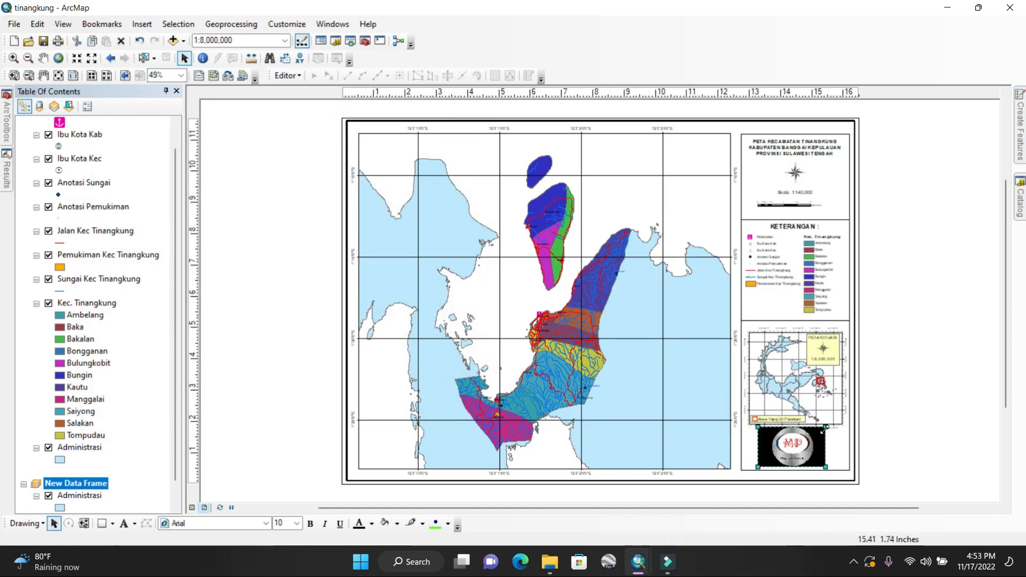
# Shrink the logo picture and centre it just above the bottom edge of the information box
pyautogui.moveTo(826, 427); pyautogui.dragTo(794, 449)
pyautogui.click(13, 76)
pyautogui.moveTo(698, 398); pyautogui.dragTo(896, 503)
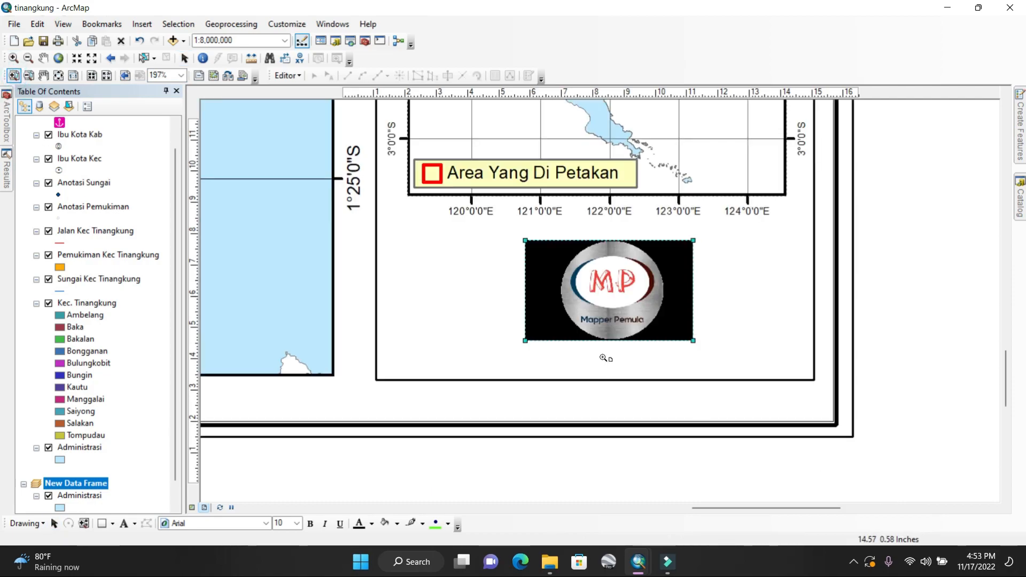
pyautogui.click(182, 60)
pyautogui.moveTo(673, 292); pyautogui.dragTo(673, 281)
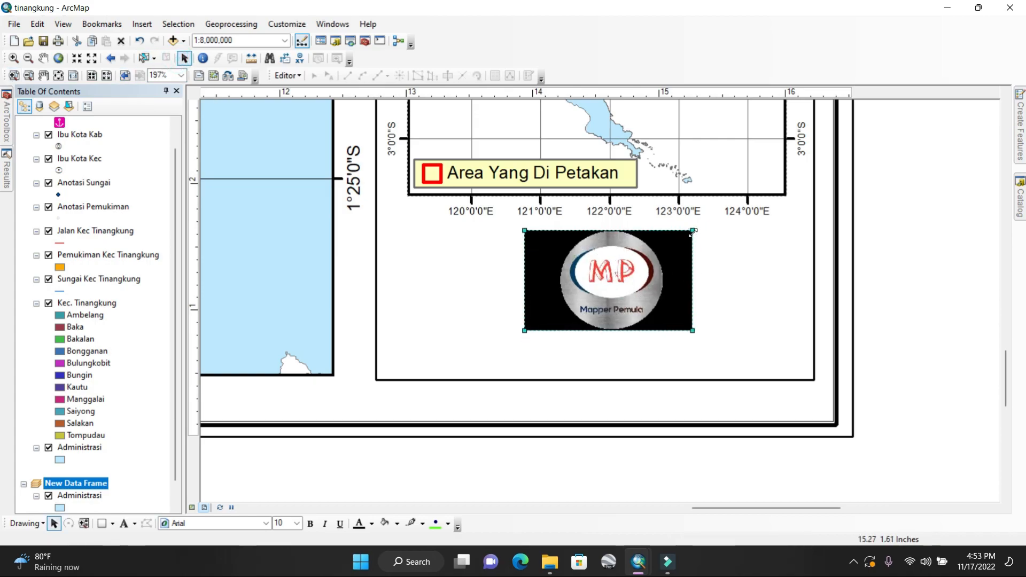
pyautogui.moveTo(693, 231)
pyautogui.mouseDown()
pyautogui.moveTo(706, 214)
pyautogui.moveTo(704, 223)
pyautogui.mouseUp()
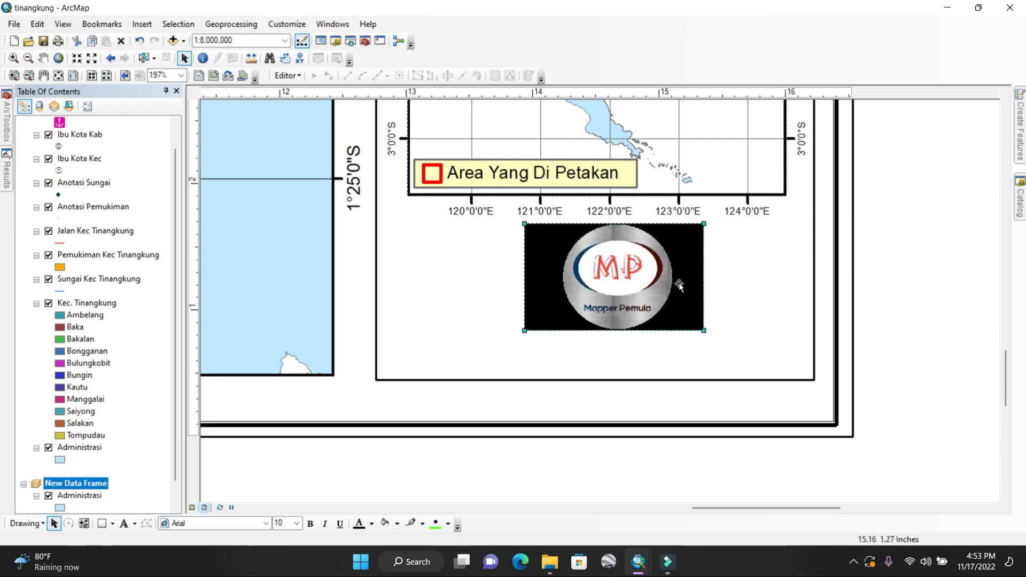
pyautogui.moveTo(661, 292); pyautogui.dragTo(653, 292)
pyautogui.click(903, 291)
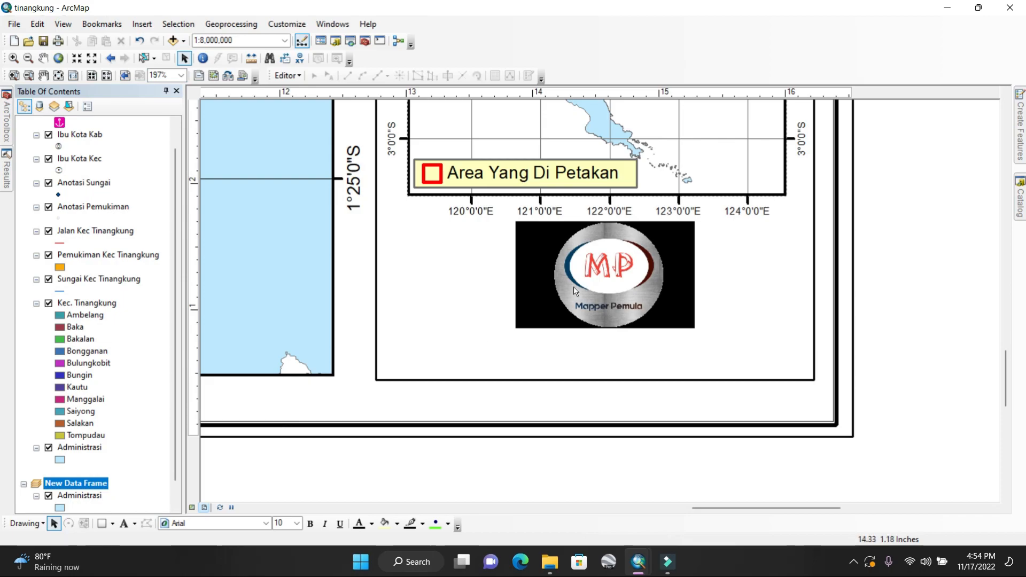
pyautogui.moveTo(612, 270); pyautogui.dragTo(612, 315)
pyautogui.click(908, 302)
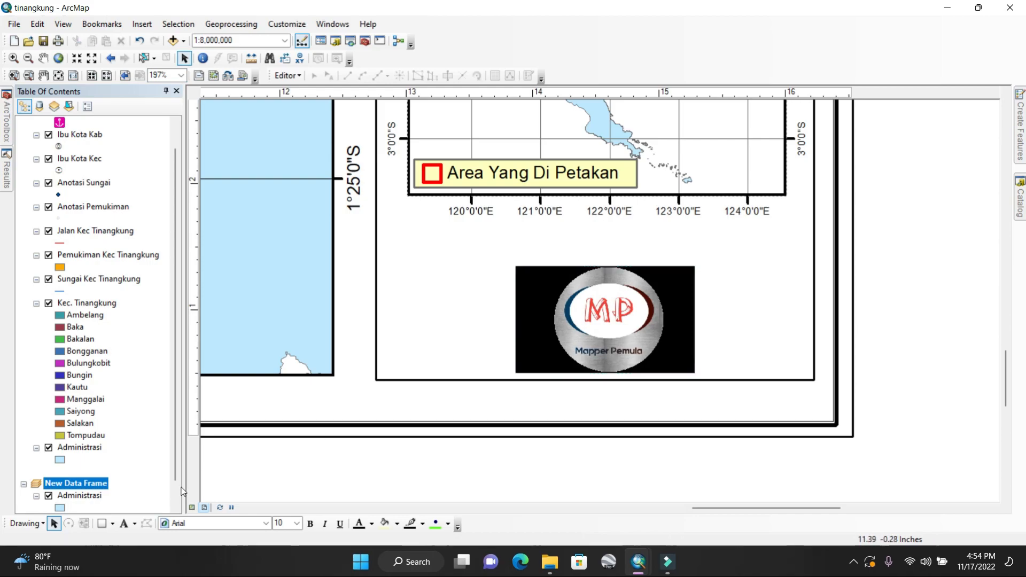
# Add the text "MAPPER PEMULA" between the inset map and the logo
pyautogui.click(123, 524)
pyautogui.click(452, 243)
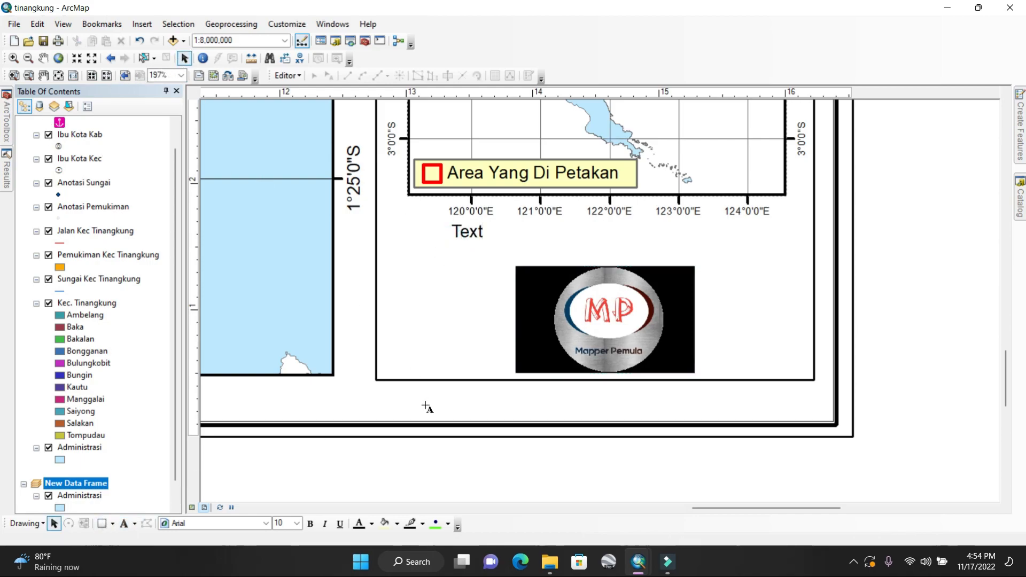
pyautogui.write('MAPPER ')
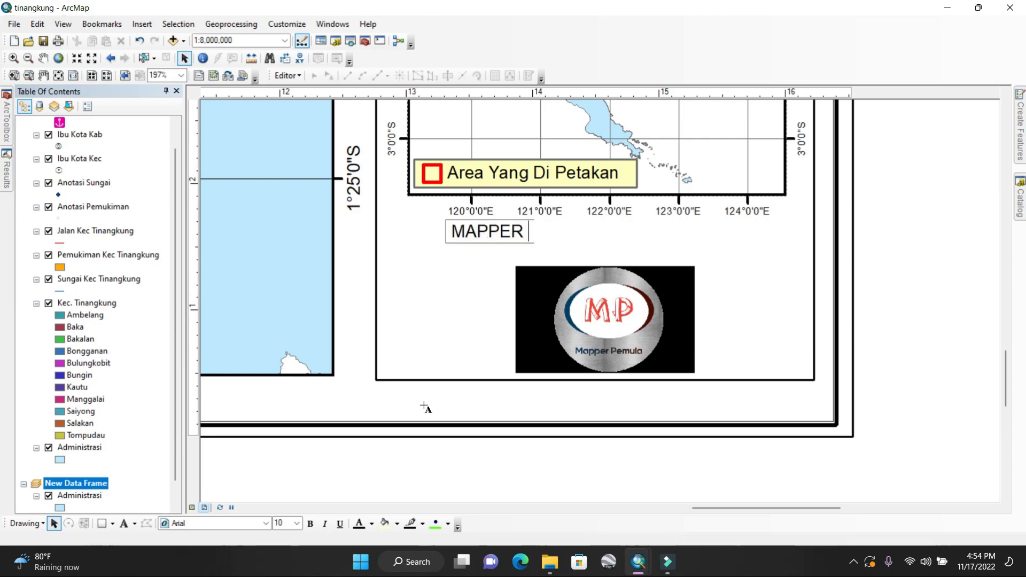
pyautogui.write('PEMULA')
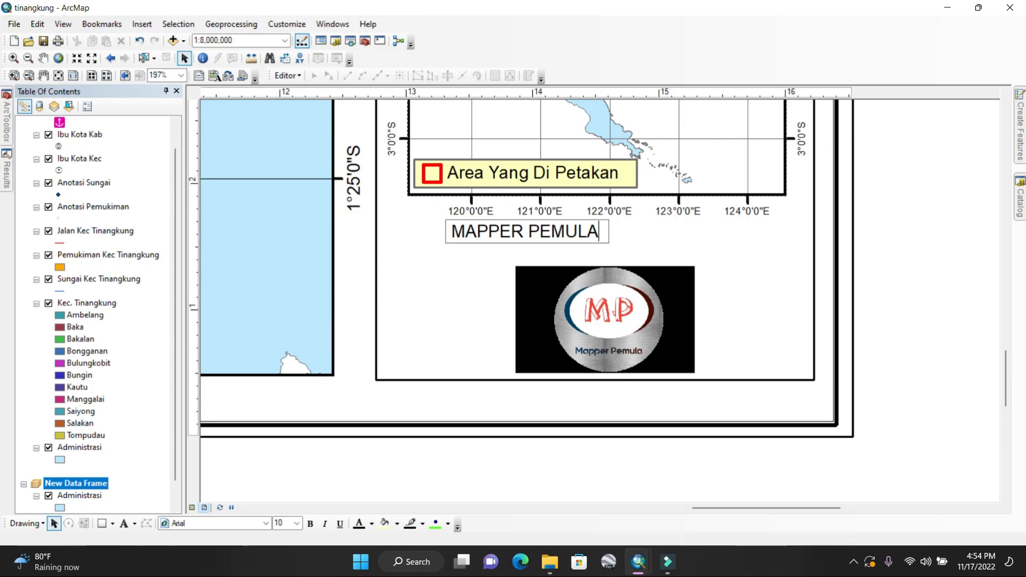
pyautogui.click(184, 58)
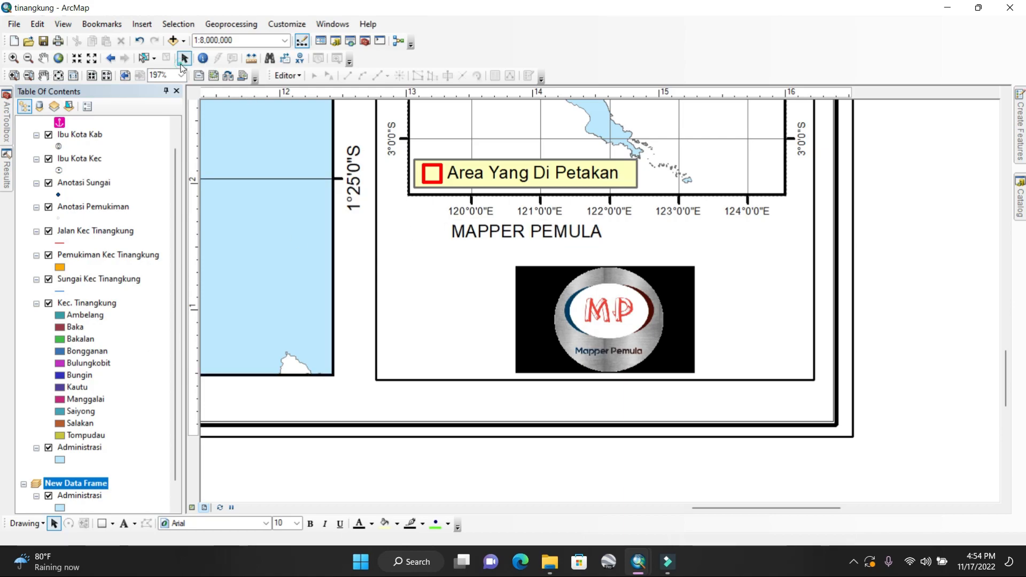
# Format the "MAPPER PEMULA" text as bold Arial size 16 and place it directly above the logo
pyautogui.click(537, 233)
pyautogui.click(536, 232)
pyautogui.doubleClick(536, 232)
pyautogui.click(600, 361)
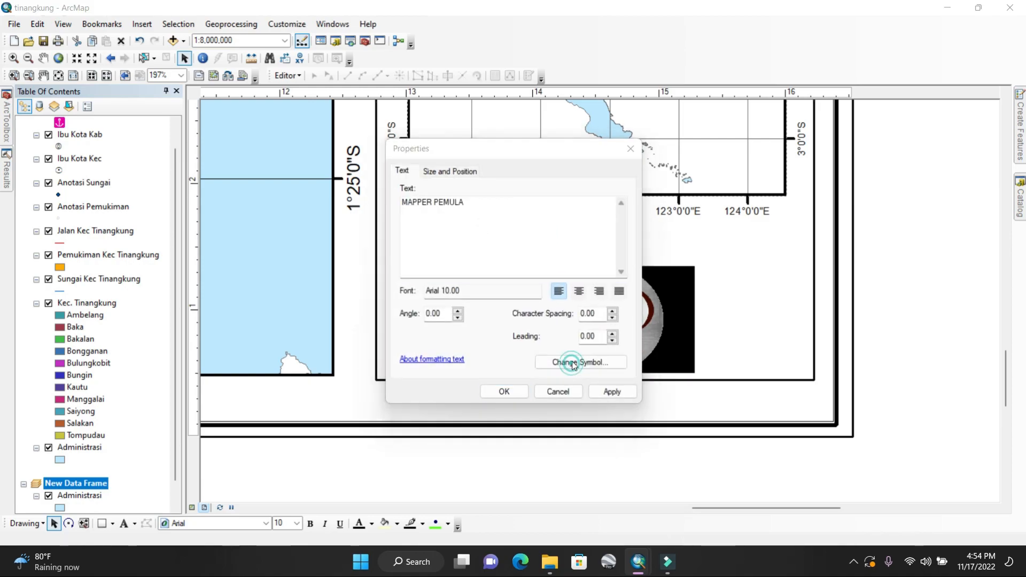
pyautogui.click(417, 252)
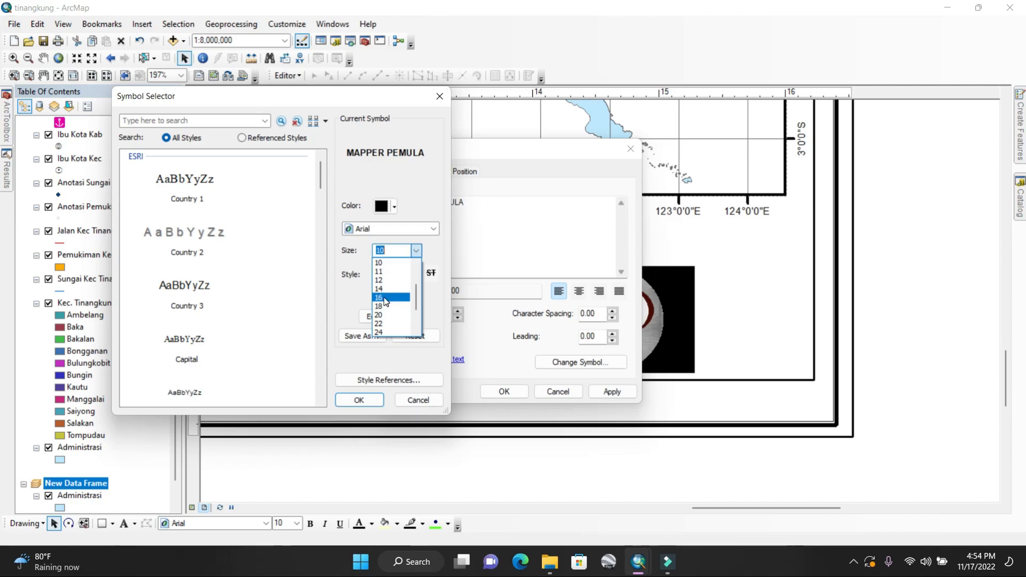
pyautogui.click(384, 298)
pyautogui.click(367, 400)
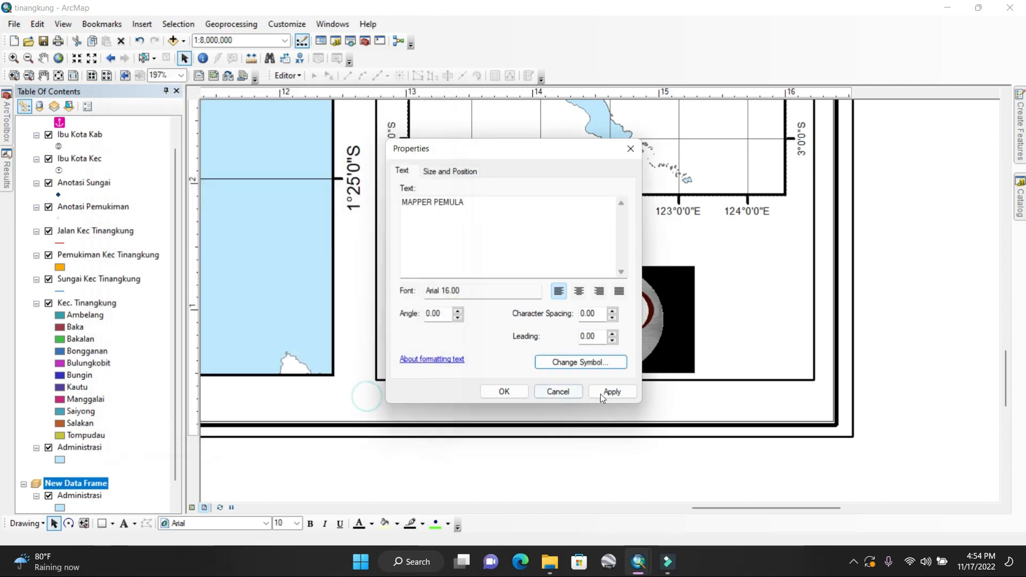
pyautogui.click(614, 391)
pyautogui.click(491, 393)
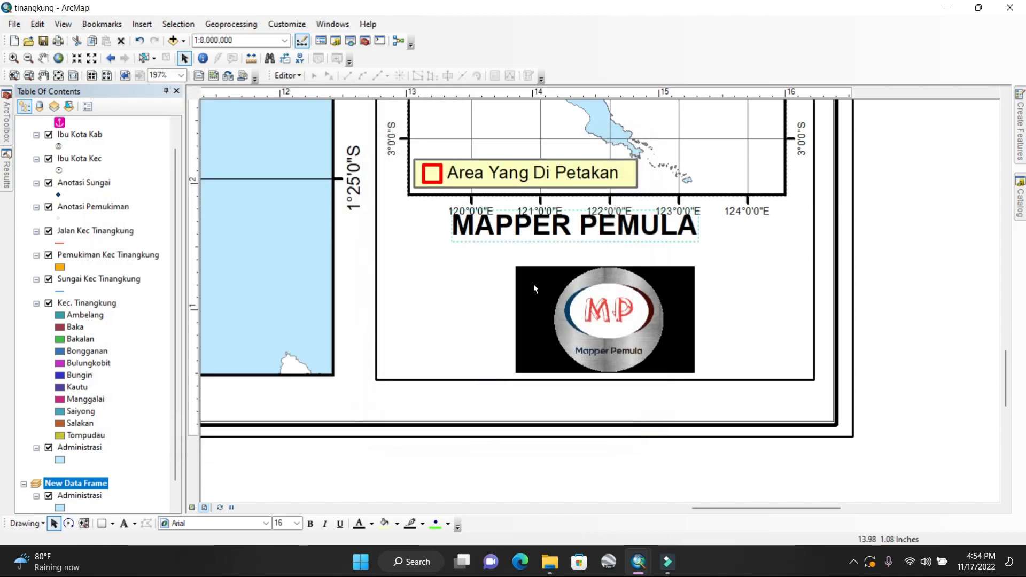
pyautogui.moveTo(591, 227); pyautogui.dragTo(619, 254)
pyautogui.click(753, 263)
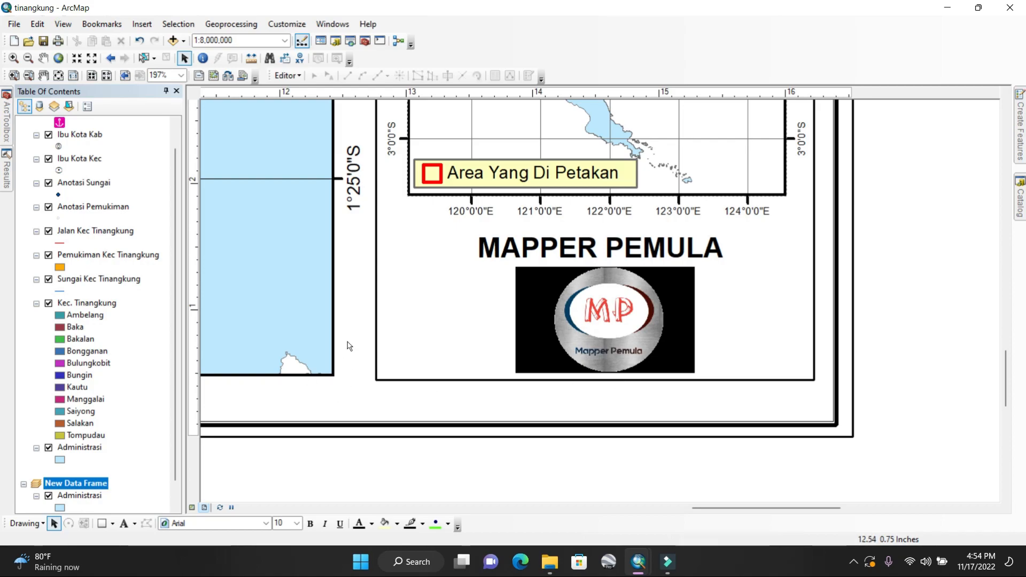
# Change the fill color of the information box's background rectangle to light yellow-green
pyautogui.click(65, 77)
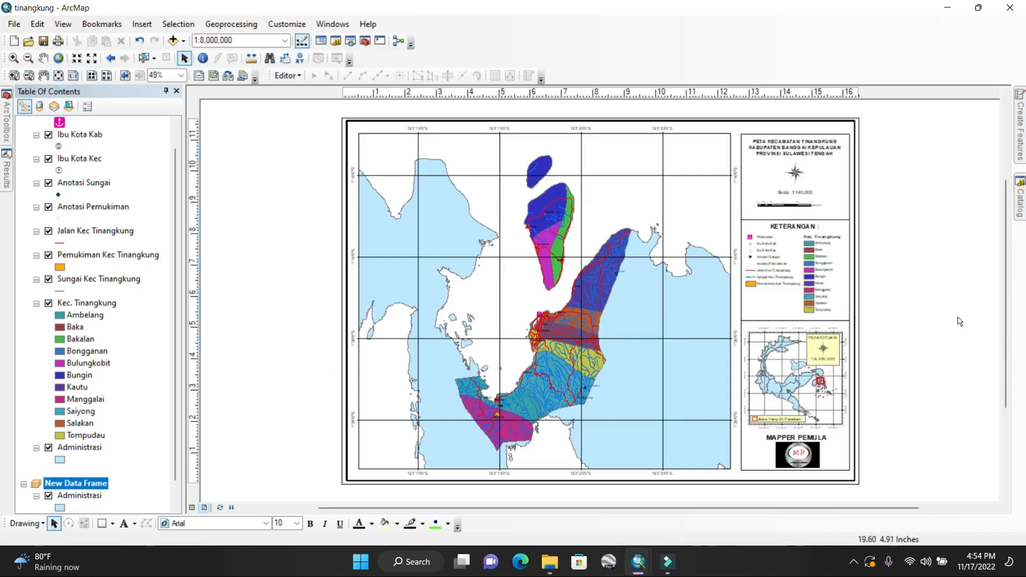
pyautogui.click(823, 197)
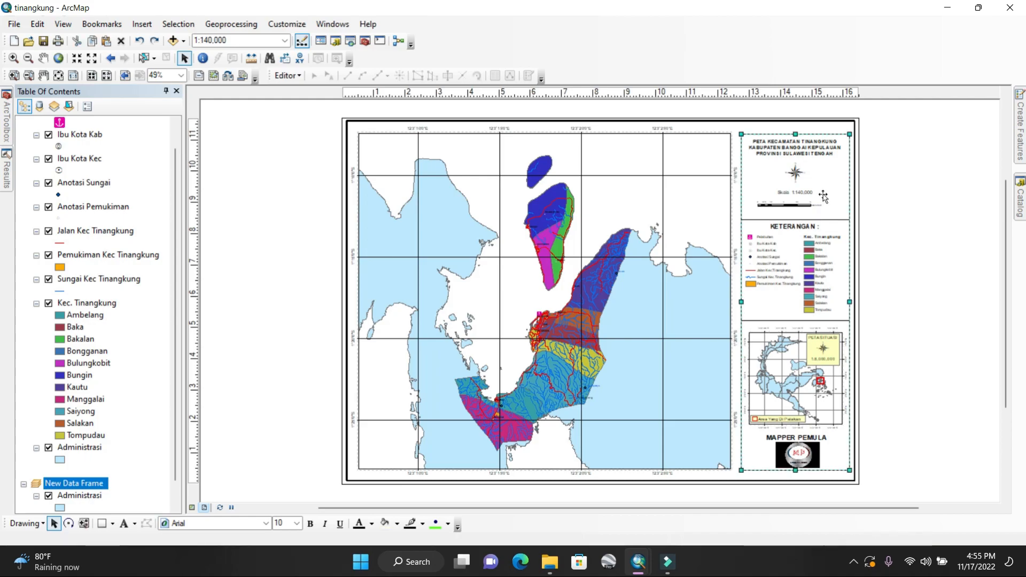
pyautogui.rightClick(824, 196)
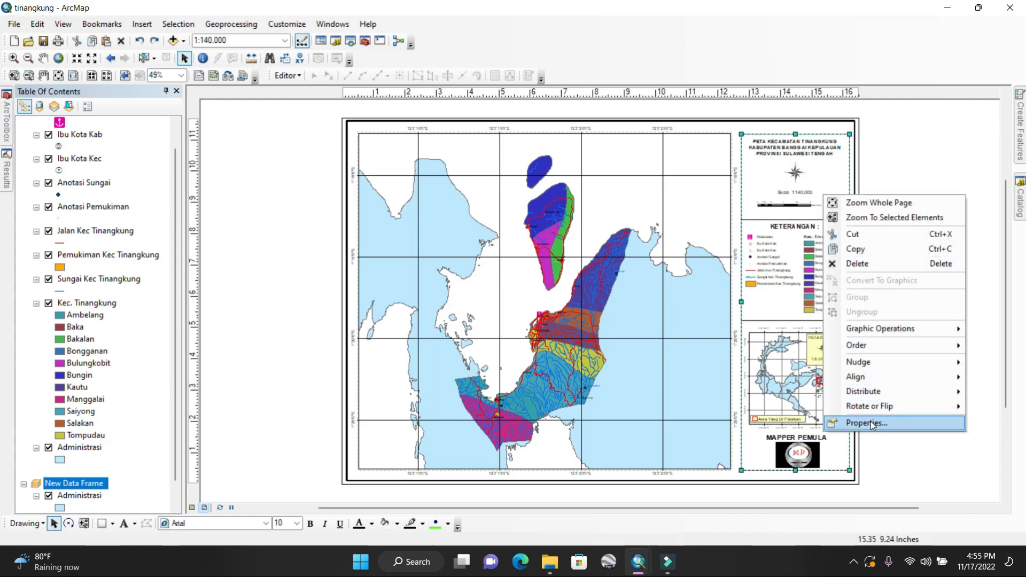
pyautogui.click(851, 423)
pyautogui.click(473, 219)
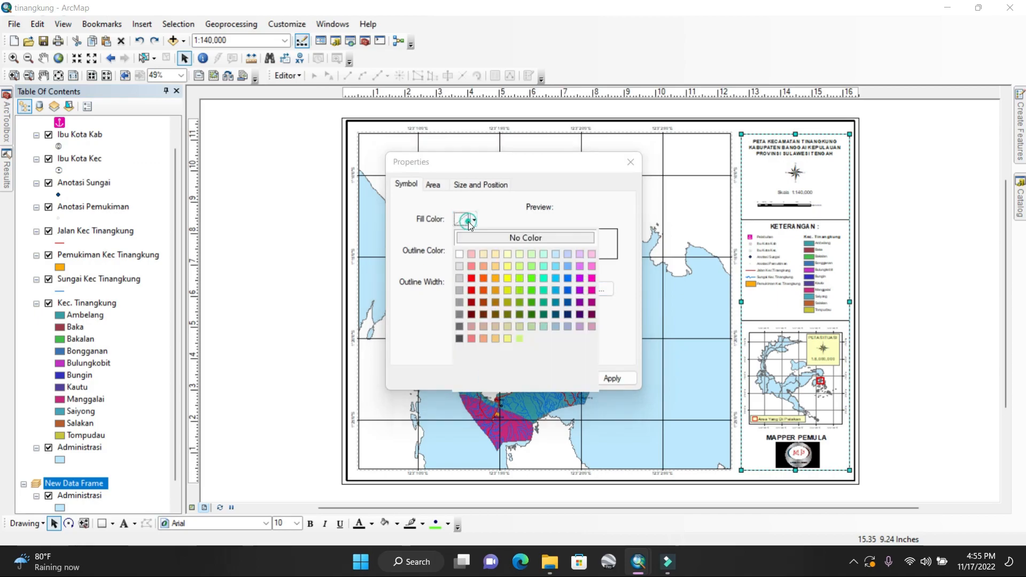
pyautogui.click(531, 254)
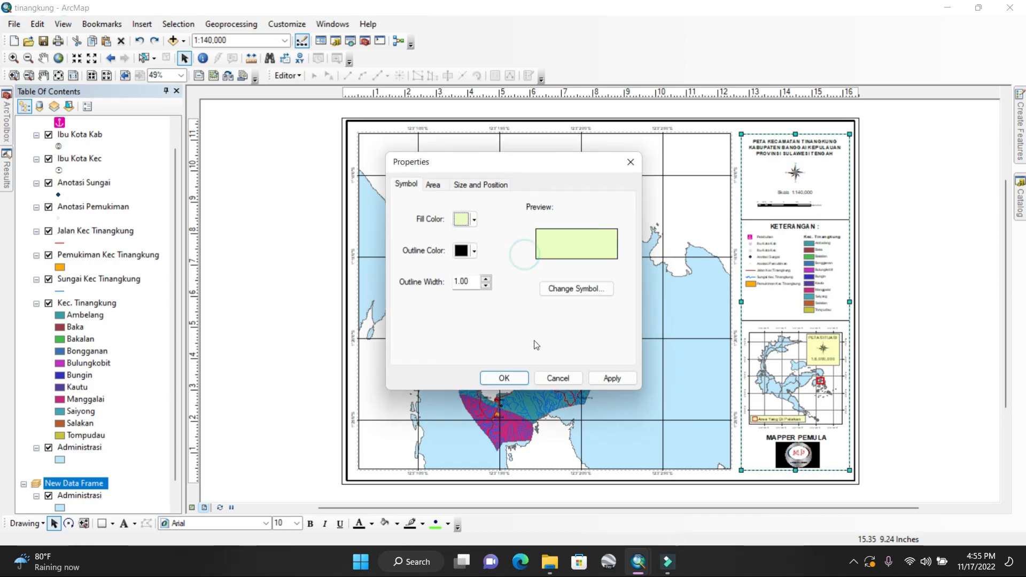
pyautogui.click(504, 378)
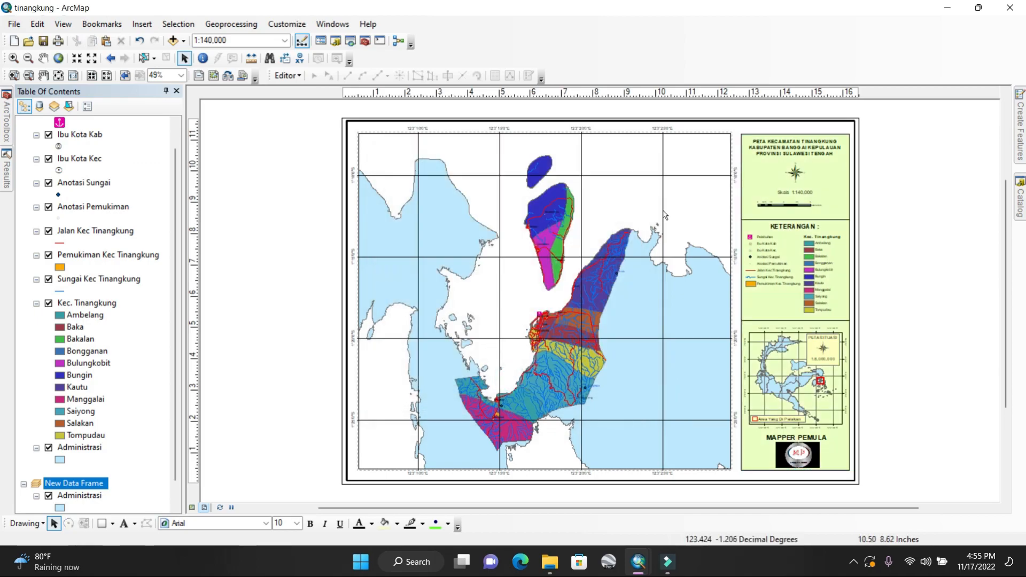